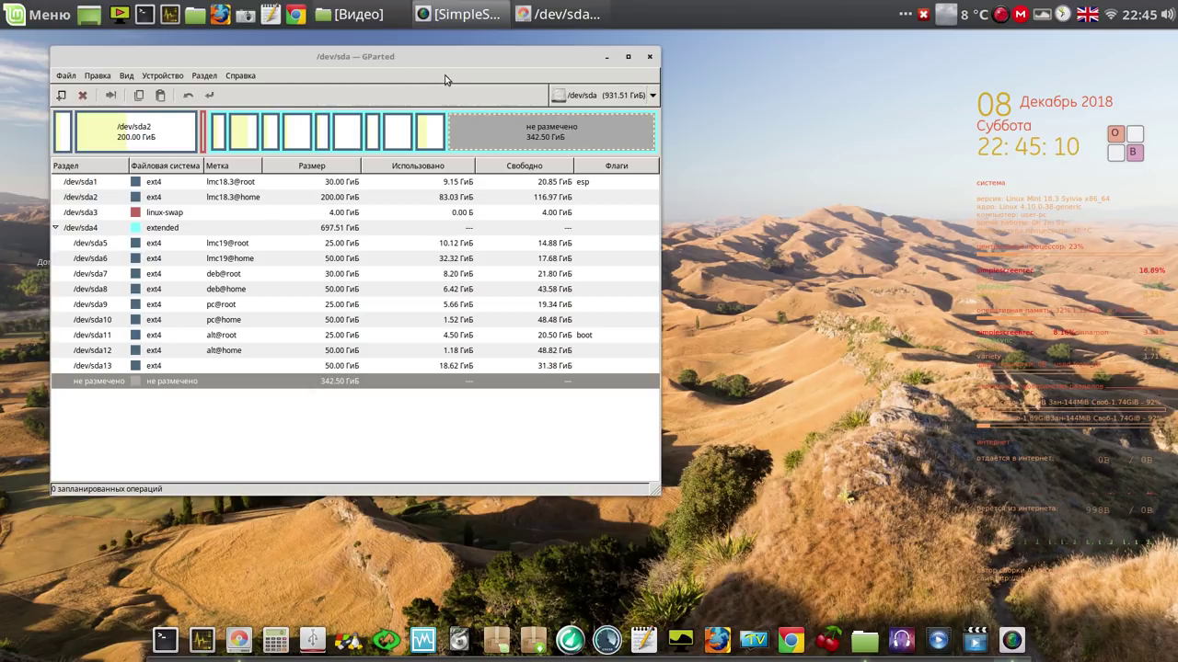
# Show the device information for /dev/sda and highlight its partition table type.
pyautogui.click(126, 77)
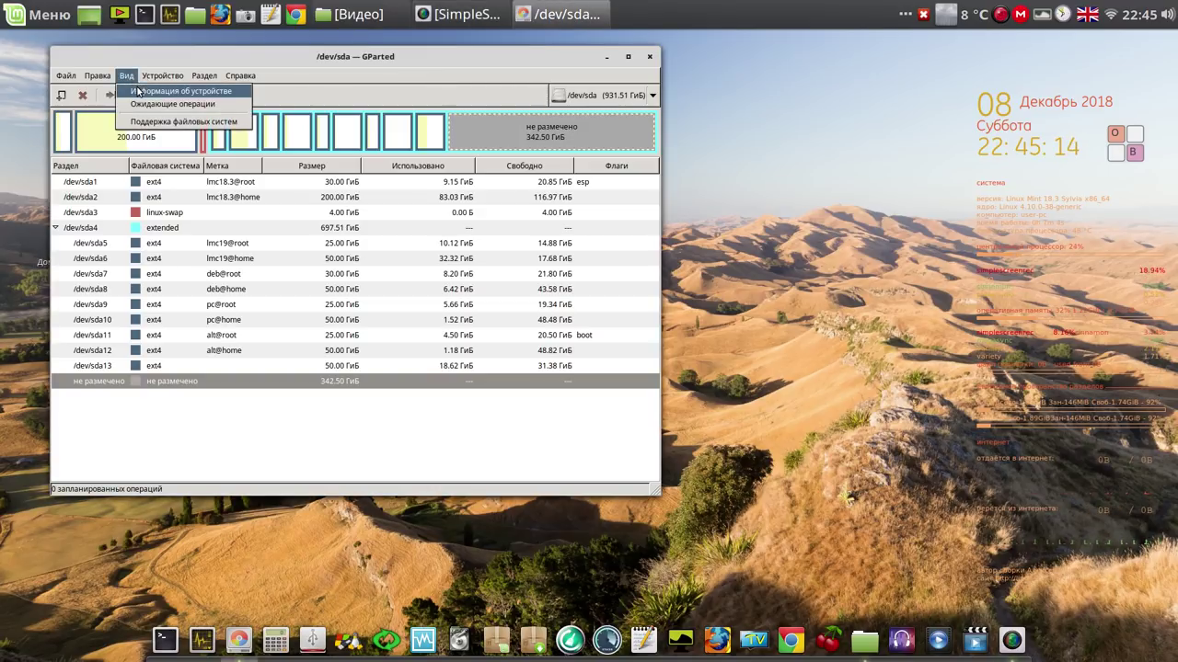
pyautogui.click(139, 92)
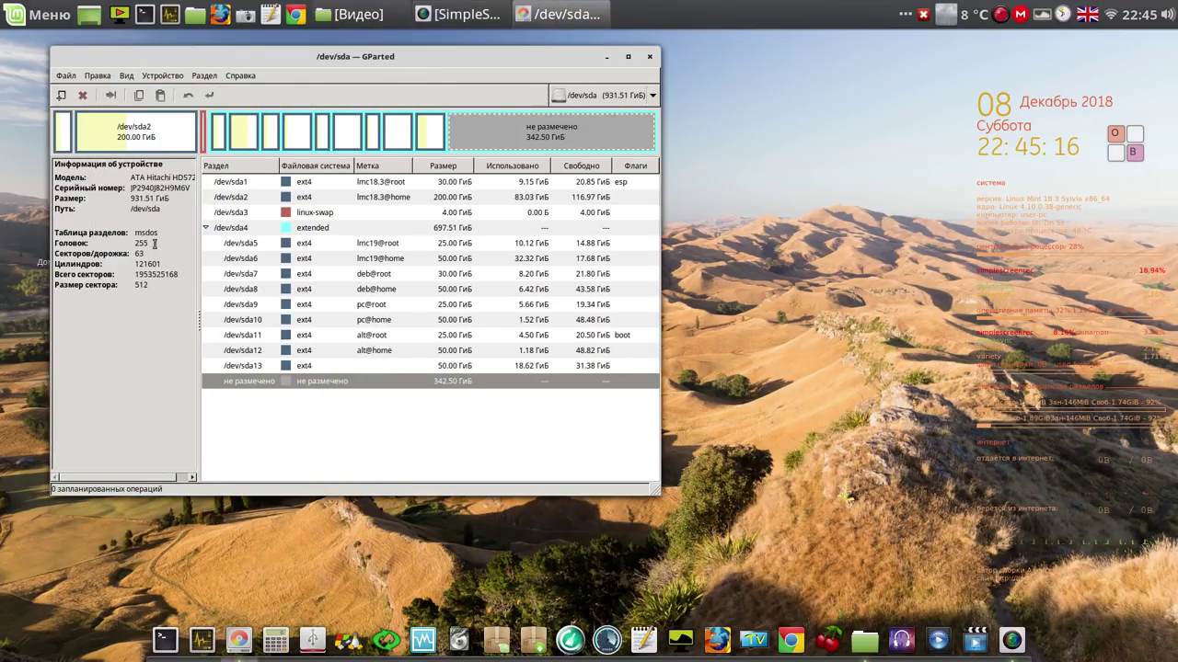
pyautogui.moveTo(159, 232); pyautogui.dragTo(131, 236)
pyautogui.click(157, 244)
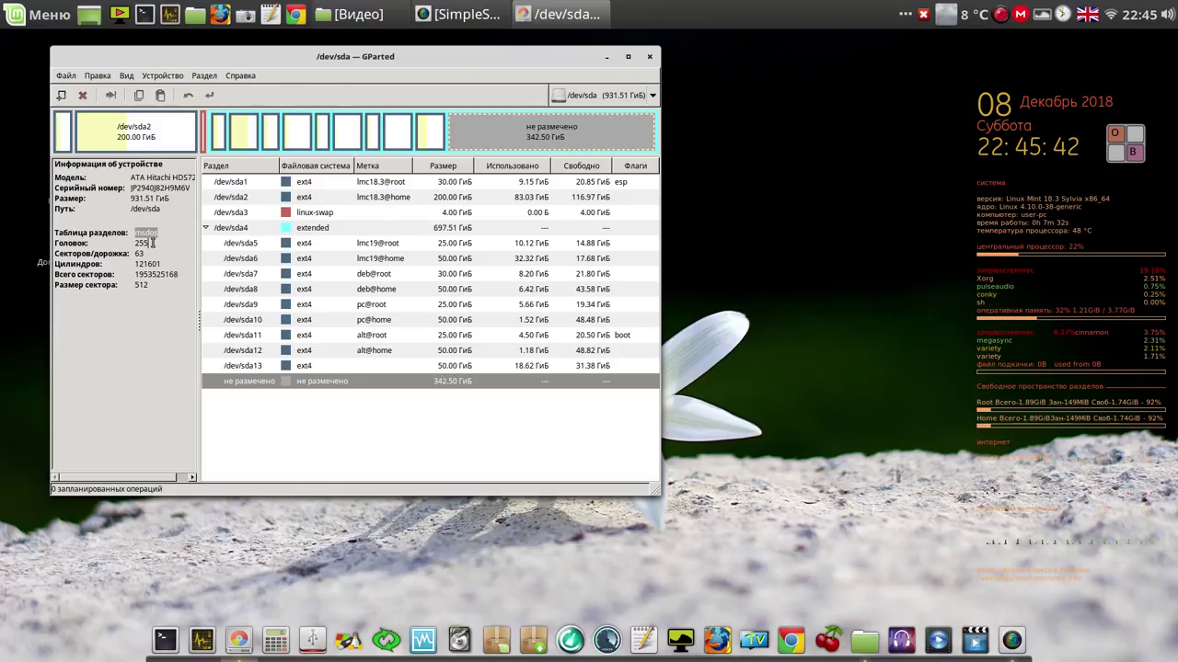
# Switch to the /dev/sdd flash drive and widen the window to view all of its partition details.
pyautogui.click(607, 94)
pyautogui.click(609, 95)
pyautogui.click(612, 95)
pyautogui.click(600, 113)
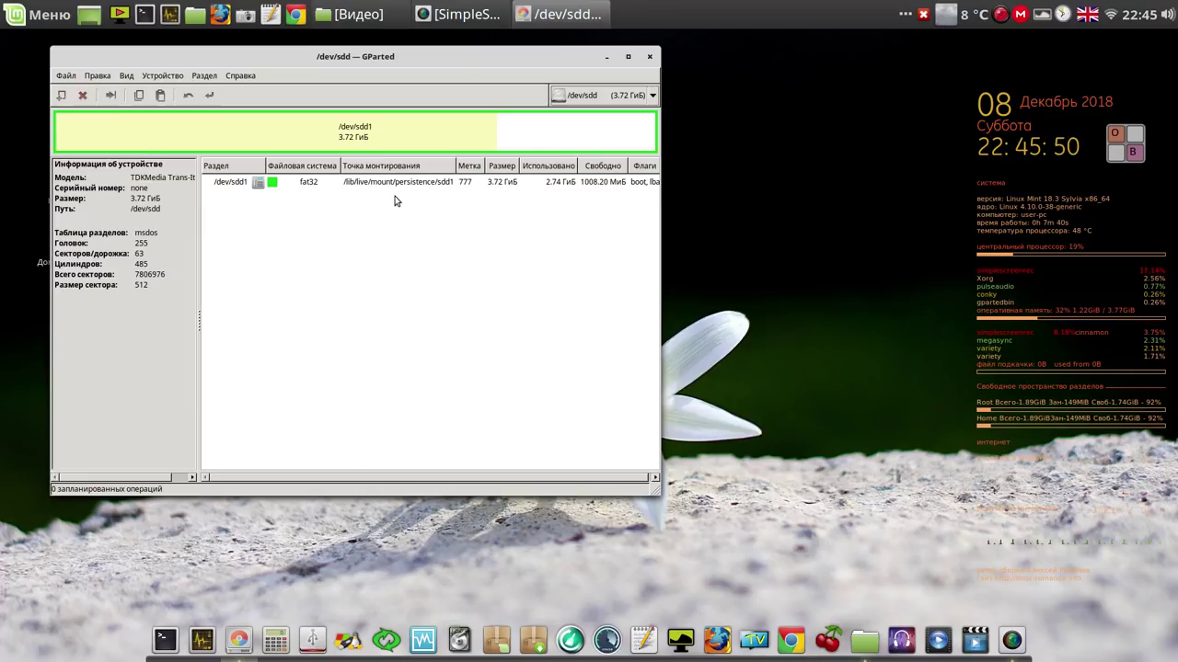
pyautogui.moveTo(652, 493); pyautogui.dragTo(912, 500)
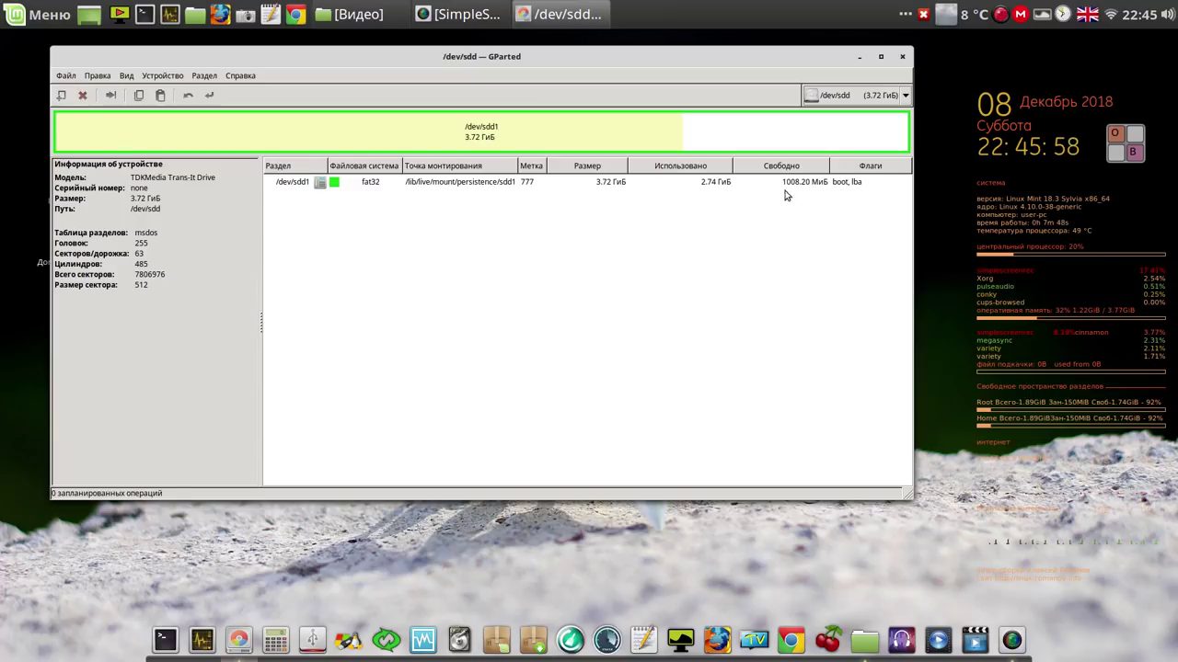
# Launch MultiBootUSB and authenticate by entering the account password with the on-screen keyboard.
pyautogui.click(314, 641)
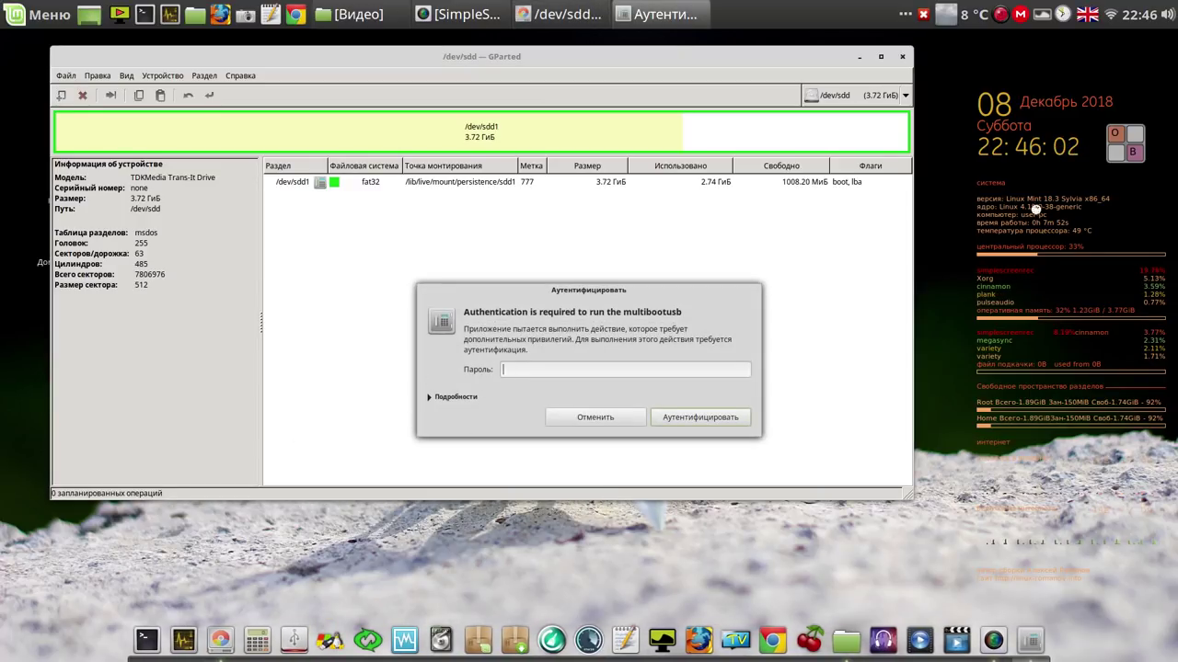
pyautogui.click(1124, 147)
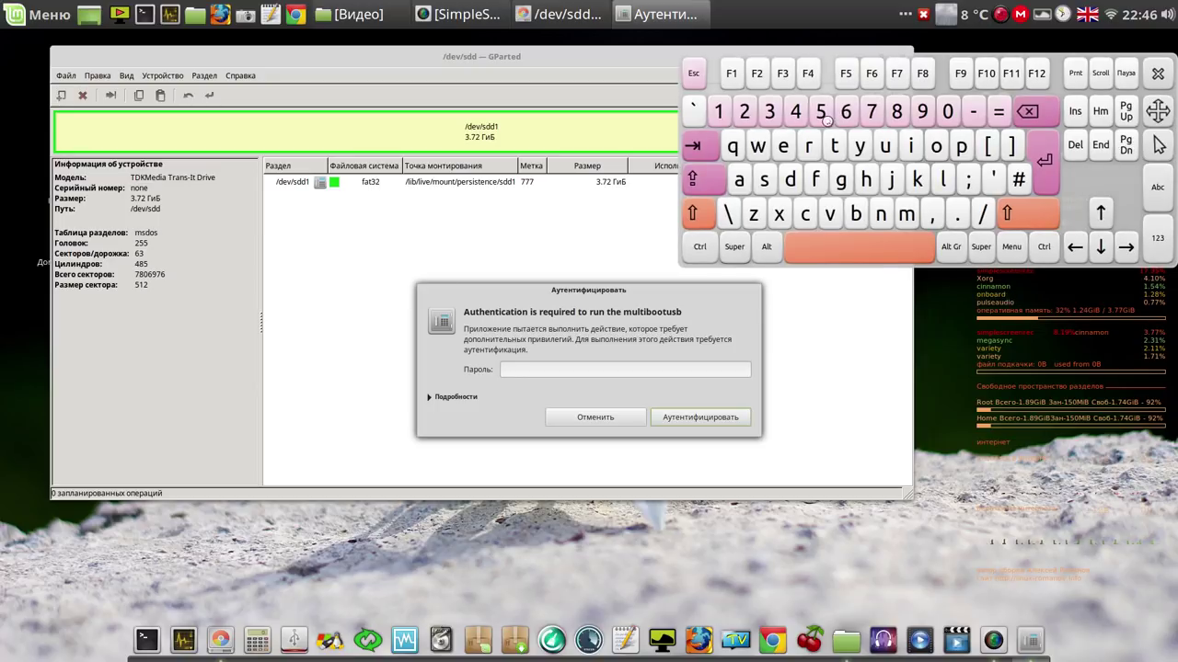
pyautogui.click(723, 110)
pyautogui.click(717, 421)
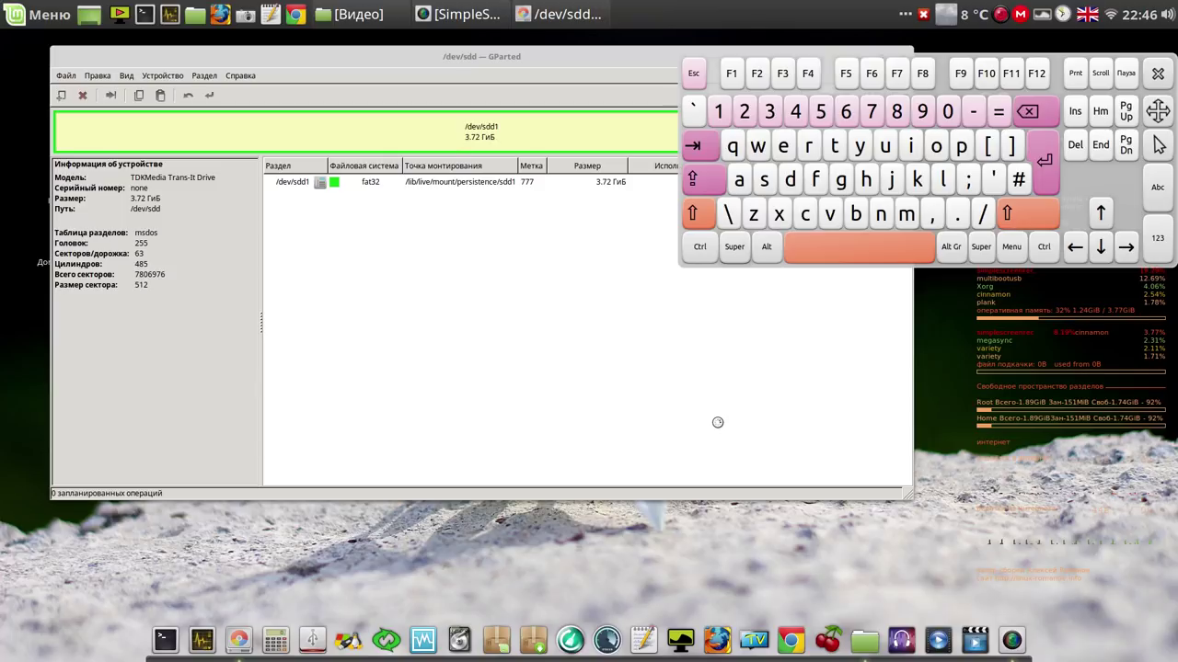
# Review the distributions installed on /dev/sdd1 in MultiBootUSB, then close it and the on-screen keyboard.
pyautogui.click(518, 201)
pyautogui.click(505, 215)
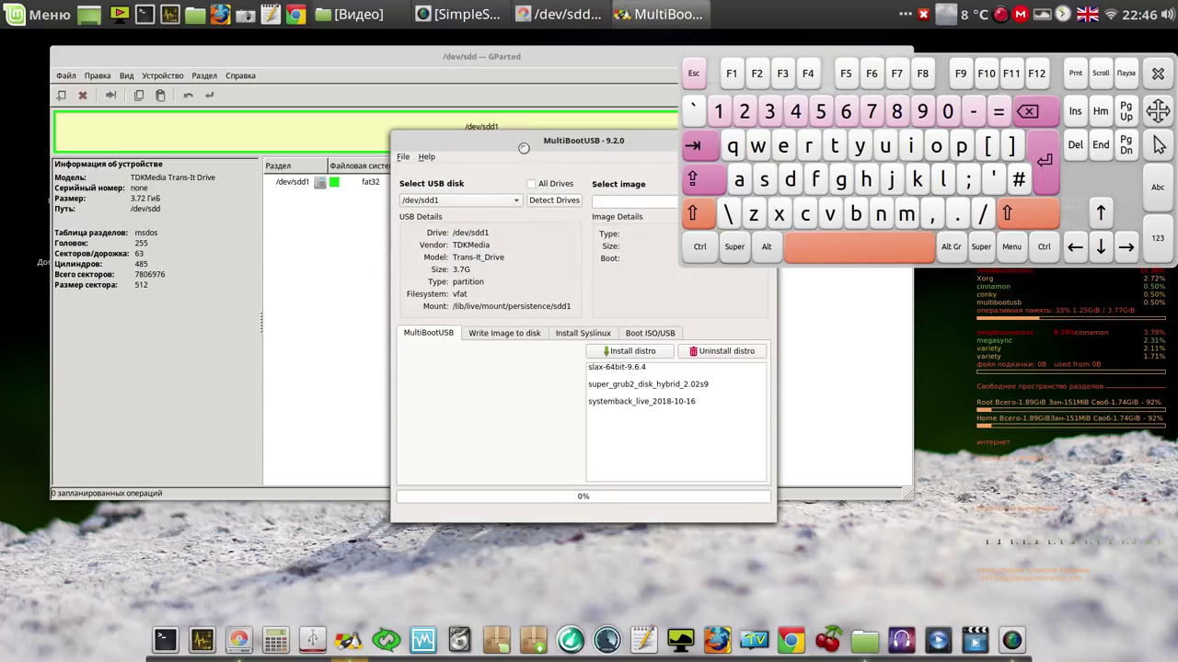
pyautogui.moveTo(523, 145); pyautogui.dragTo(282, 185)
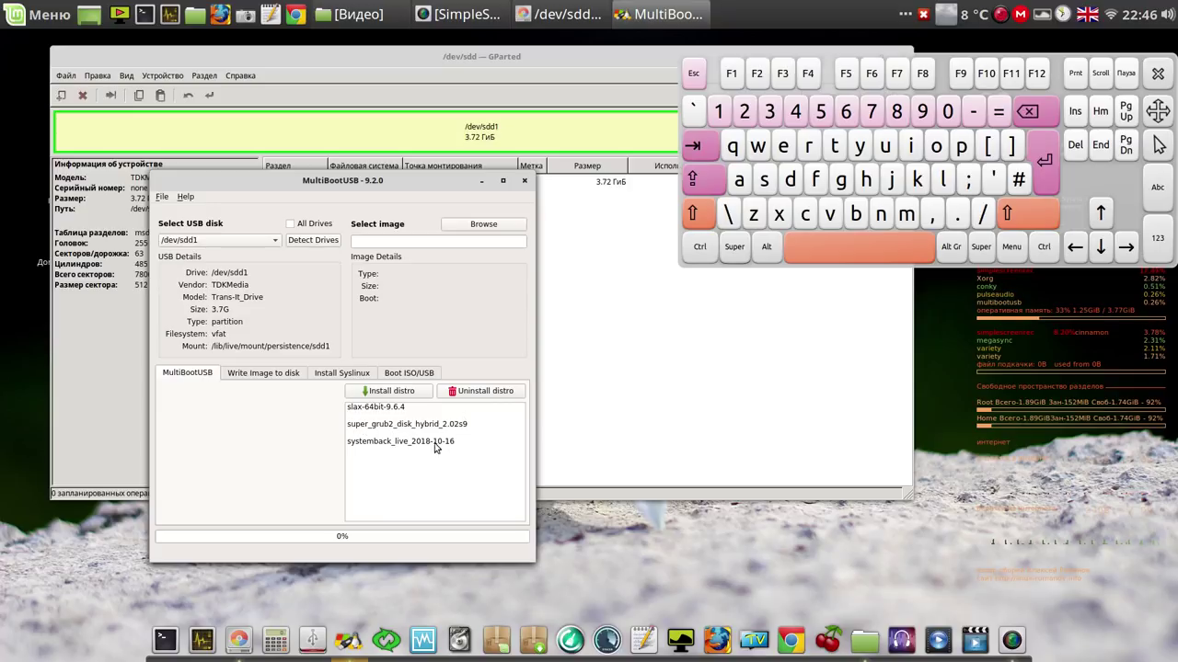
pyautogui.click(524, 182)
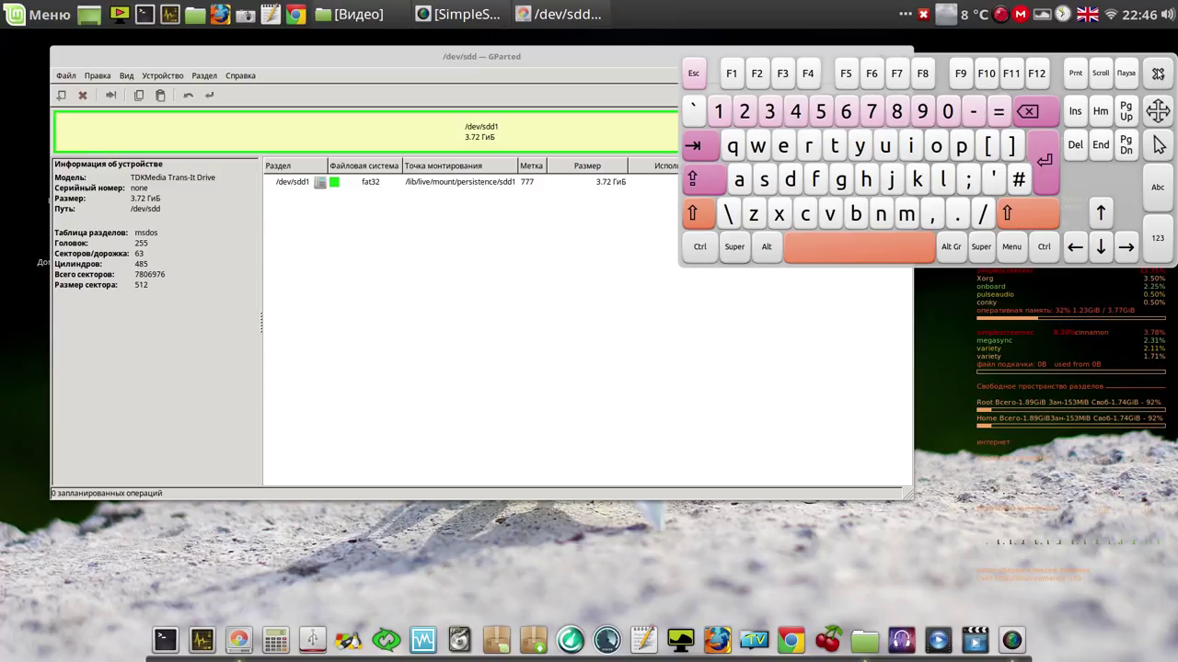
pyautogui.click(1157, 74)
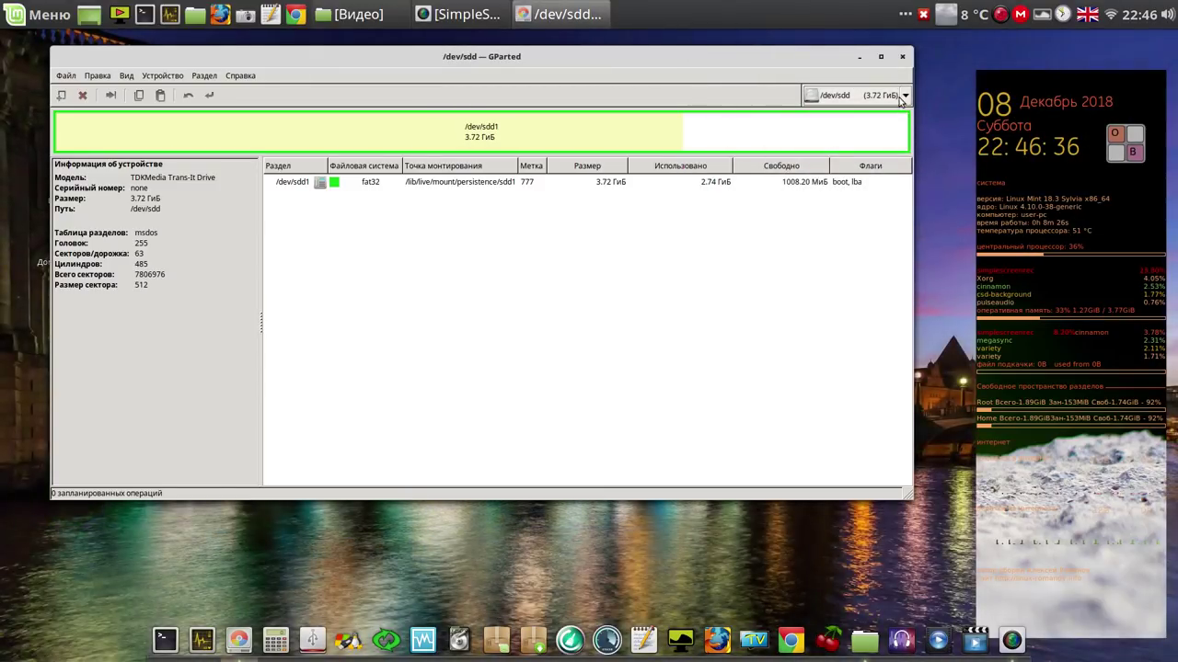
# Return to the /dev/sda disk and examine its primary partitions, swap partition and extended partition /dev/sda4.
pyautogui.click(900, 97)
pyautogui.click(850, 79)
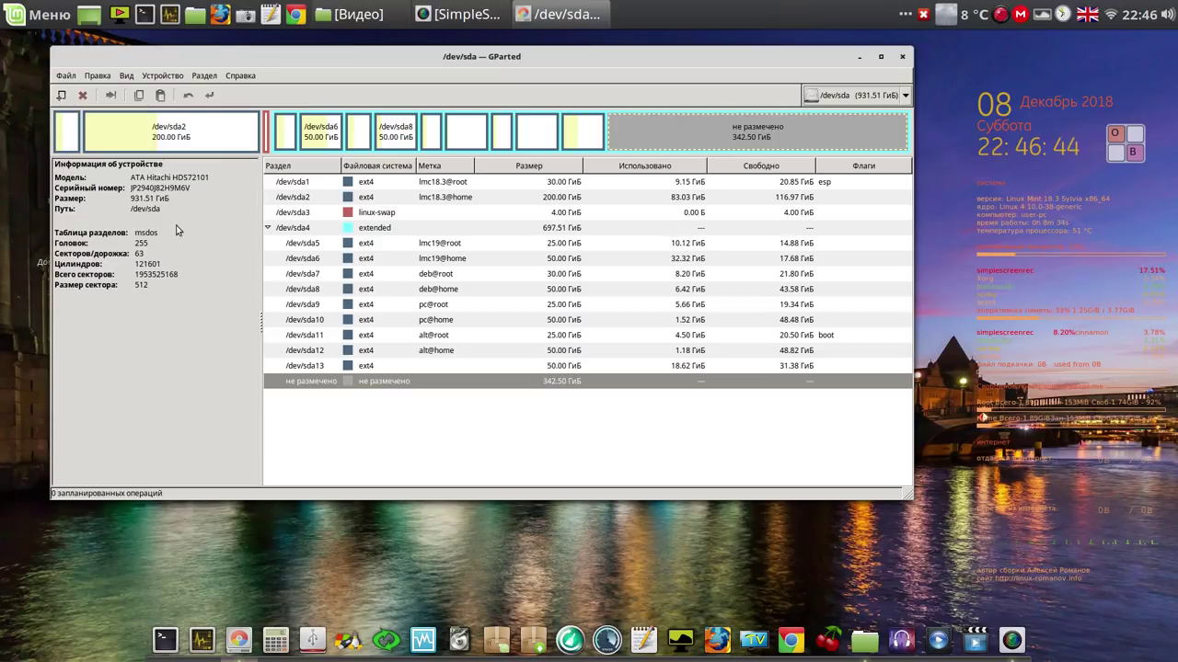
pyautogui.click(300, 184)
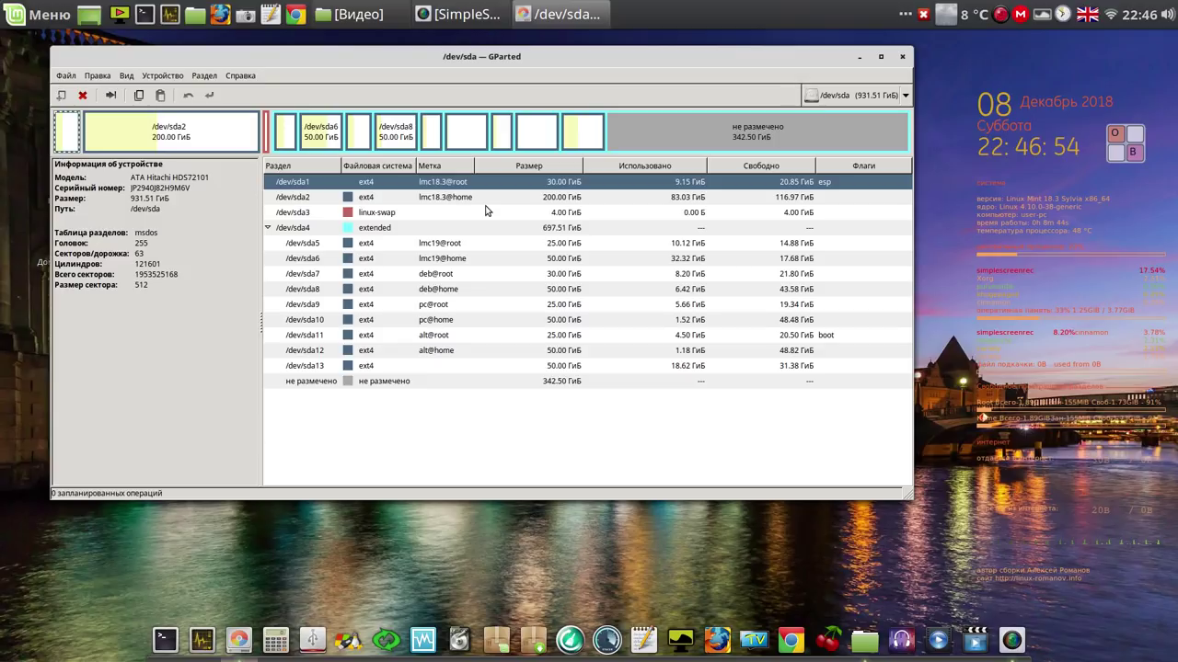
pyautogui.click(392, 214)
pyautogui.click(394, 200)
pyautogui.click(421, 184)
pyautogui.click(386, 230)
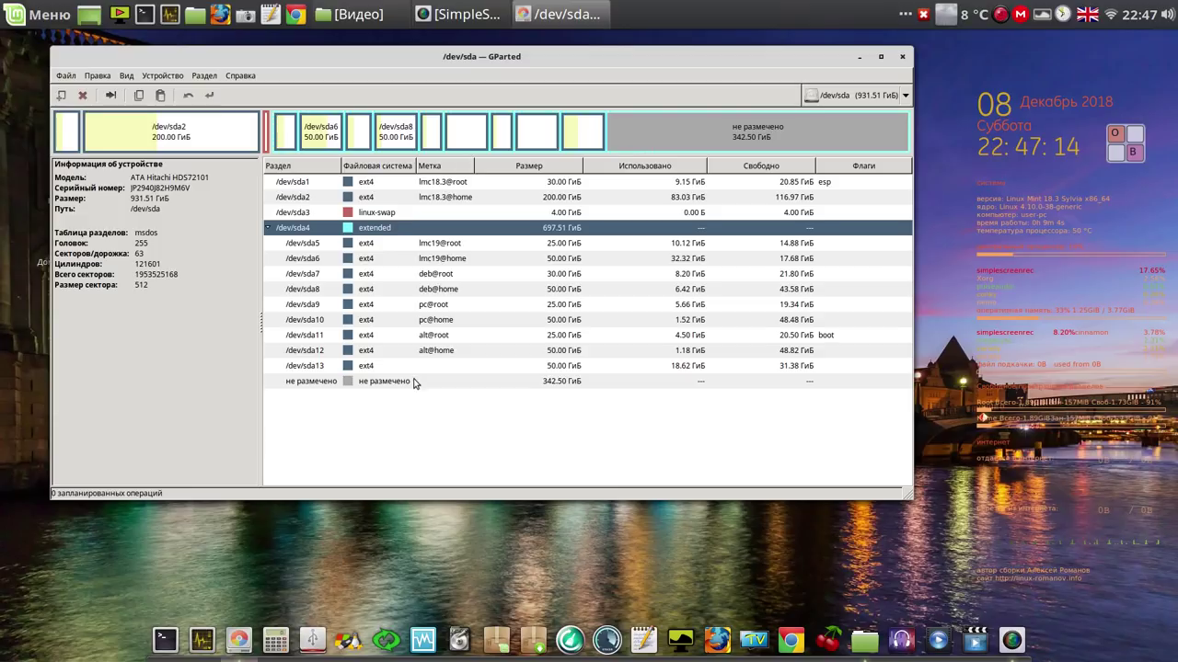
pyautogui.click(385, 184)
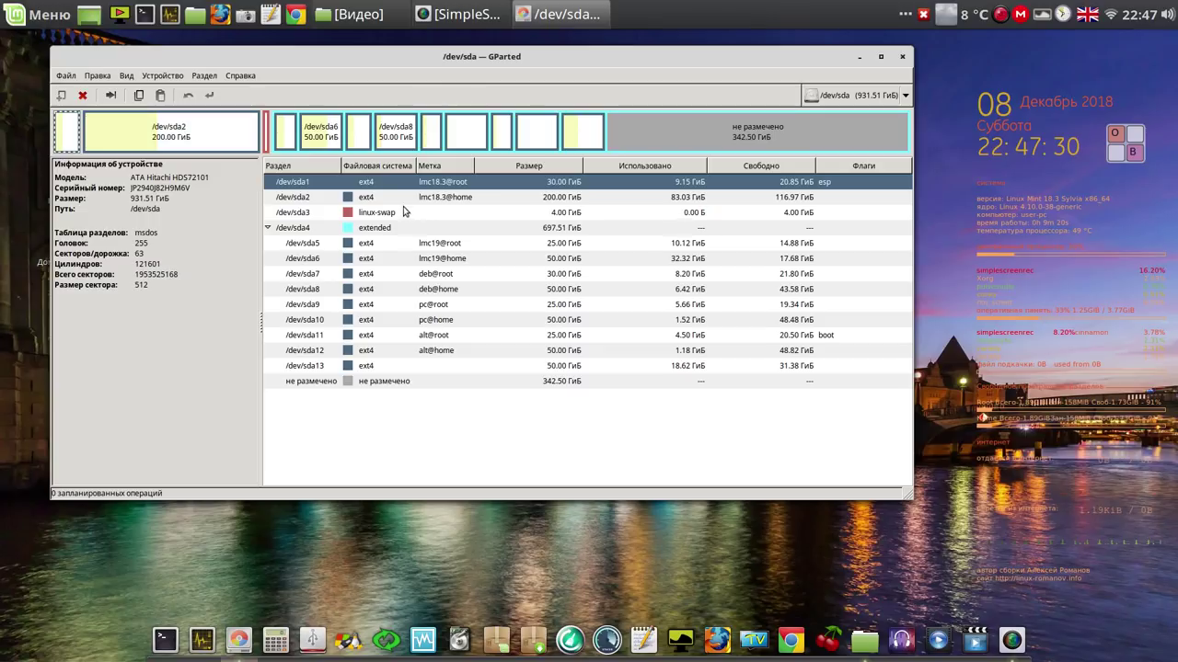
pyautogui.click(383, 202)
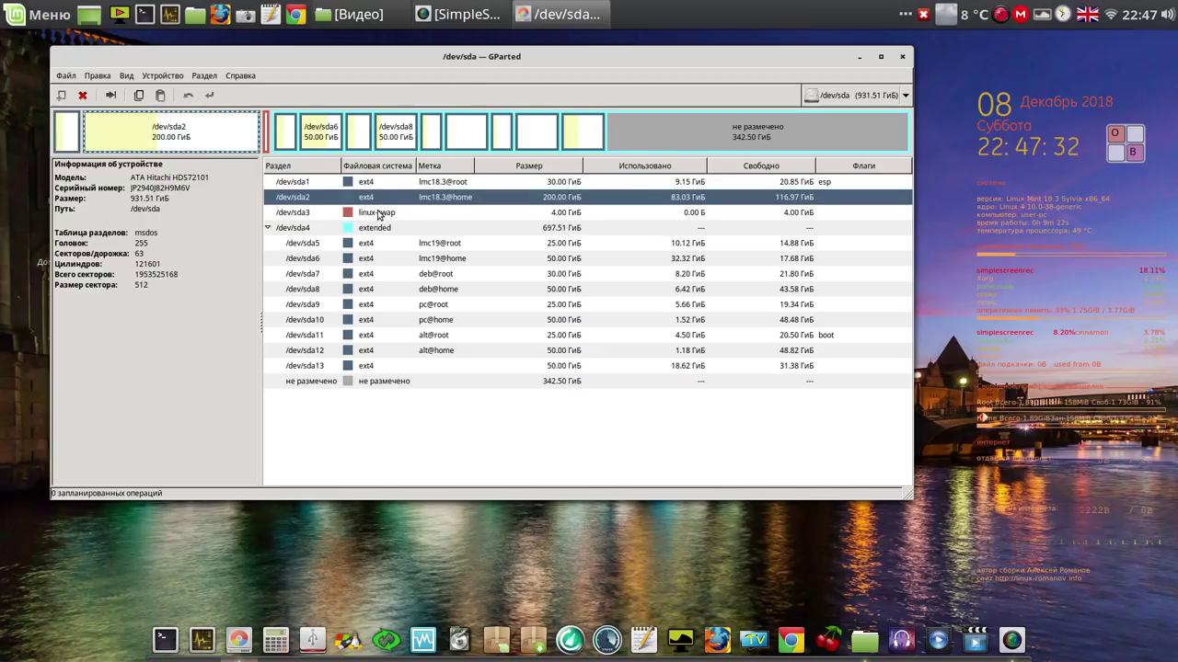
pyautogui.click(378, 215)
pyautogui.click(376, 229)
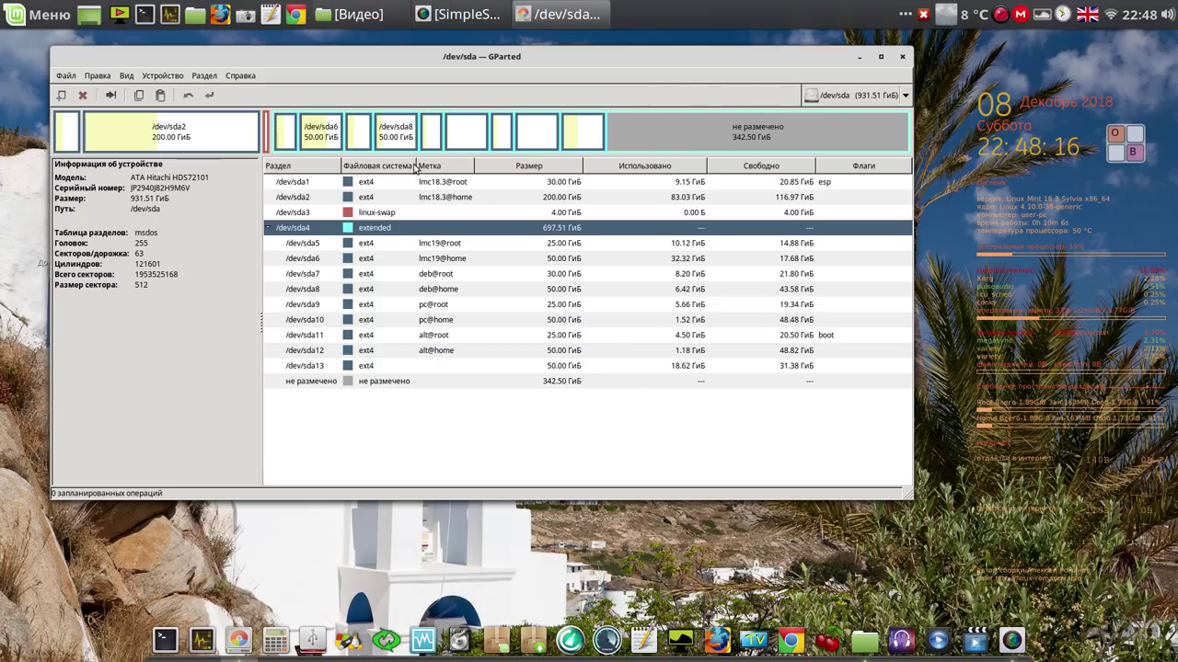
# Create a new msdos partition table on /dev/sda, erasing all its existing partitions.
pyautogui.click(170, 78)
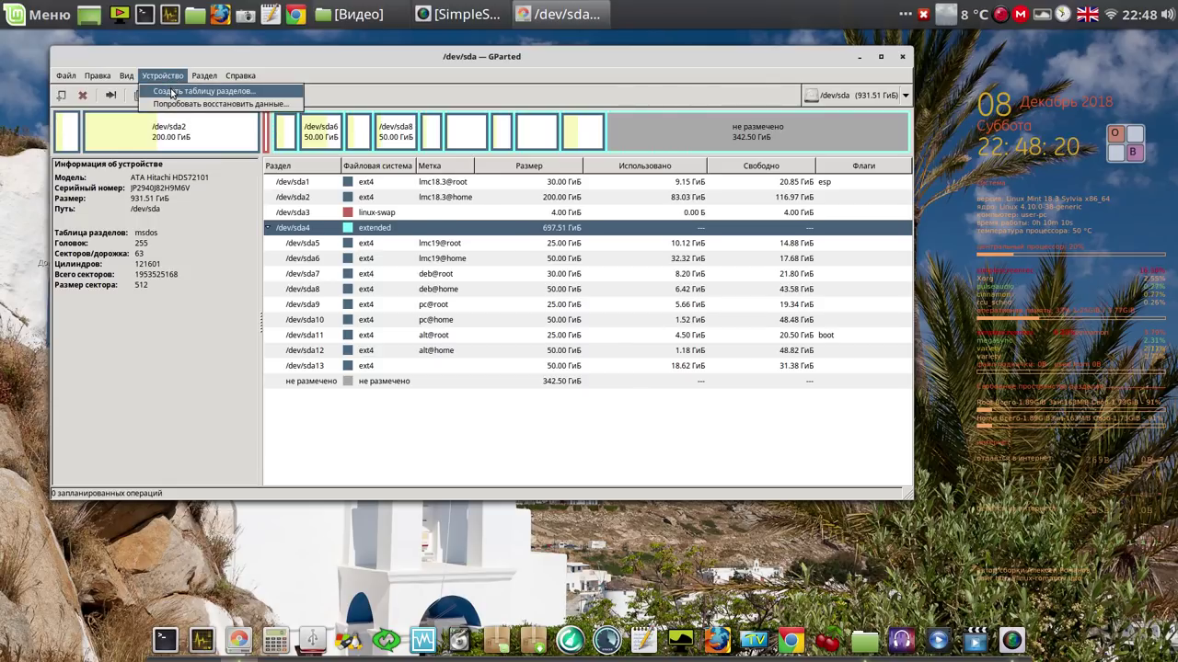
pyautogui.click(171, 92)
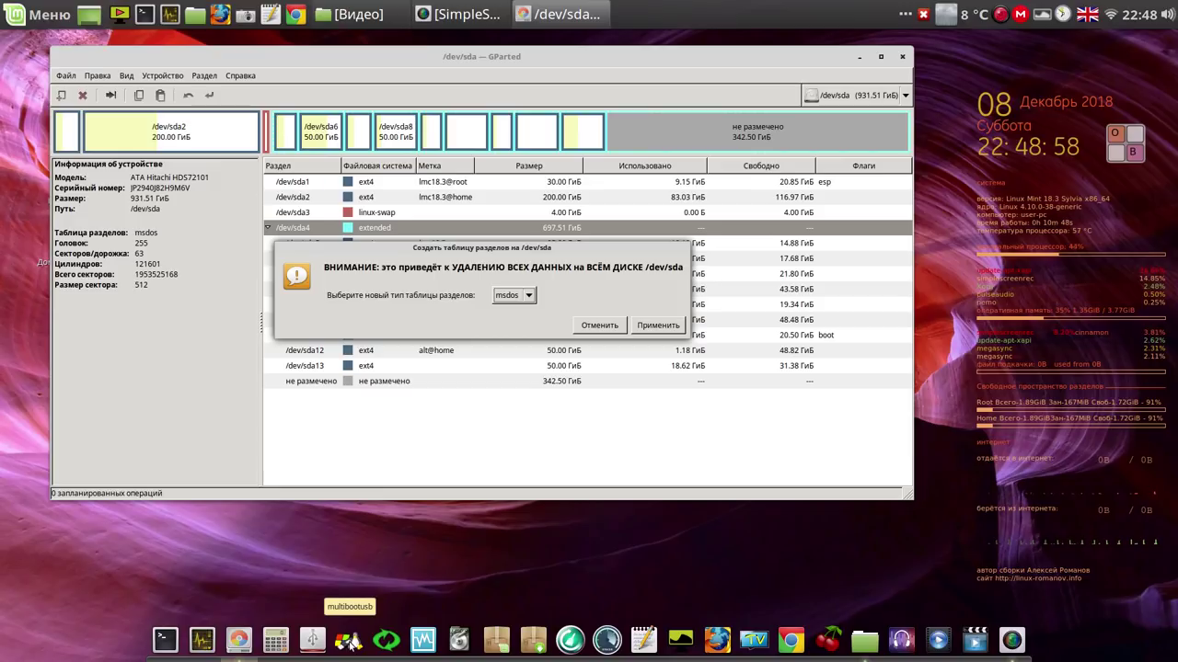
pyautogui.click(661, 325)
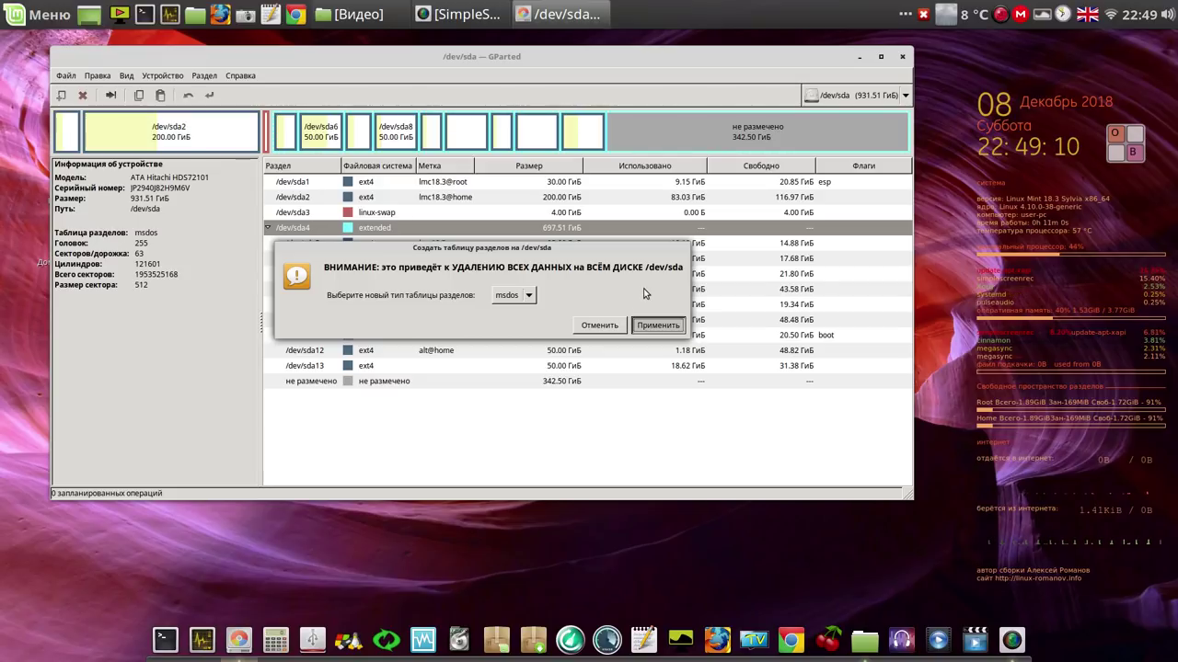
pyautogui.press('Return')
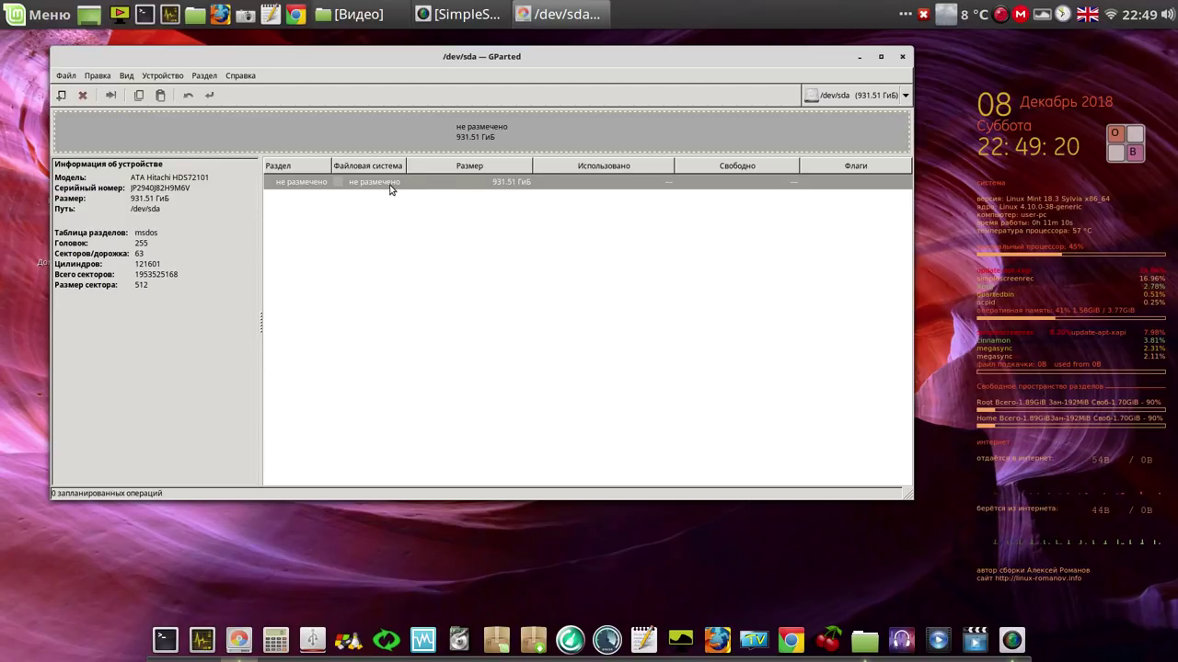
# Open the calculator in simple mode and place it beside the GParted window.
pyautogui.click(276, 641)
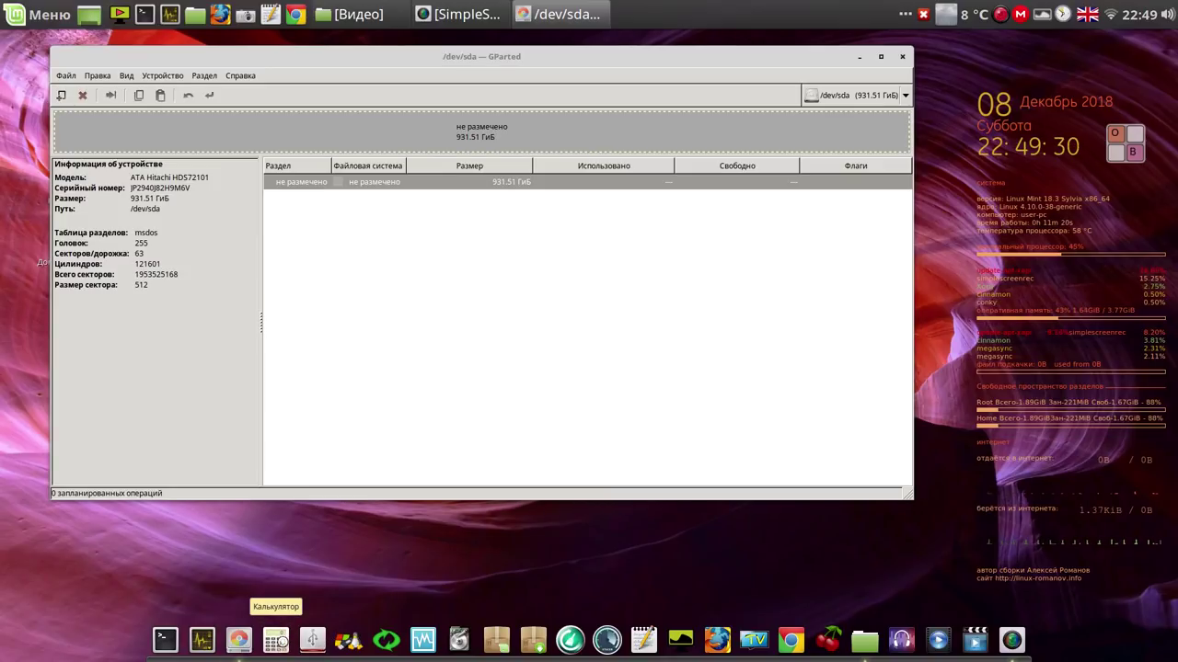
pyautogui.click(628, 240)
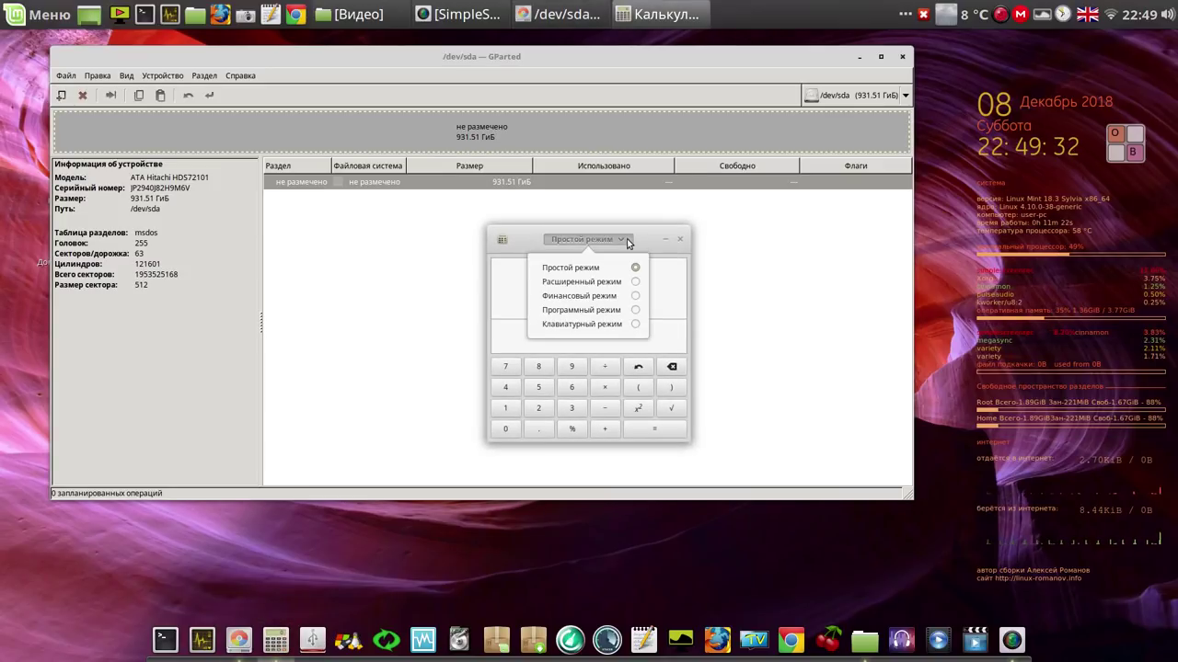
pyautogui.click(643, 240)
pyautogui.moveTo(642, 237); pyautogui.dragTo(1094, 229)
# Start a new primary partition in the unallocated space of /dev/sda and set its size to 512 MiB.
pyautogui.rightClick(434, 185)
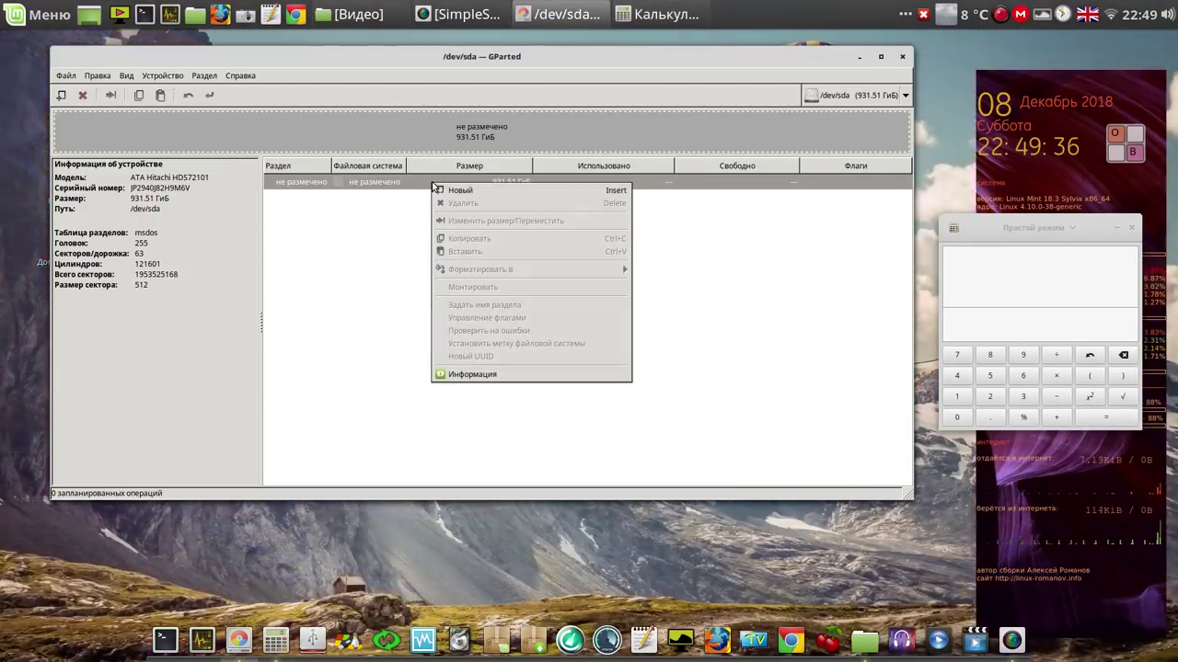
pyautogui.click(467, 191)
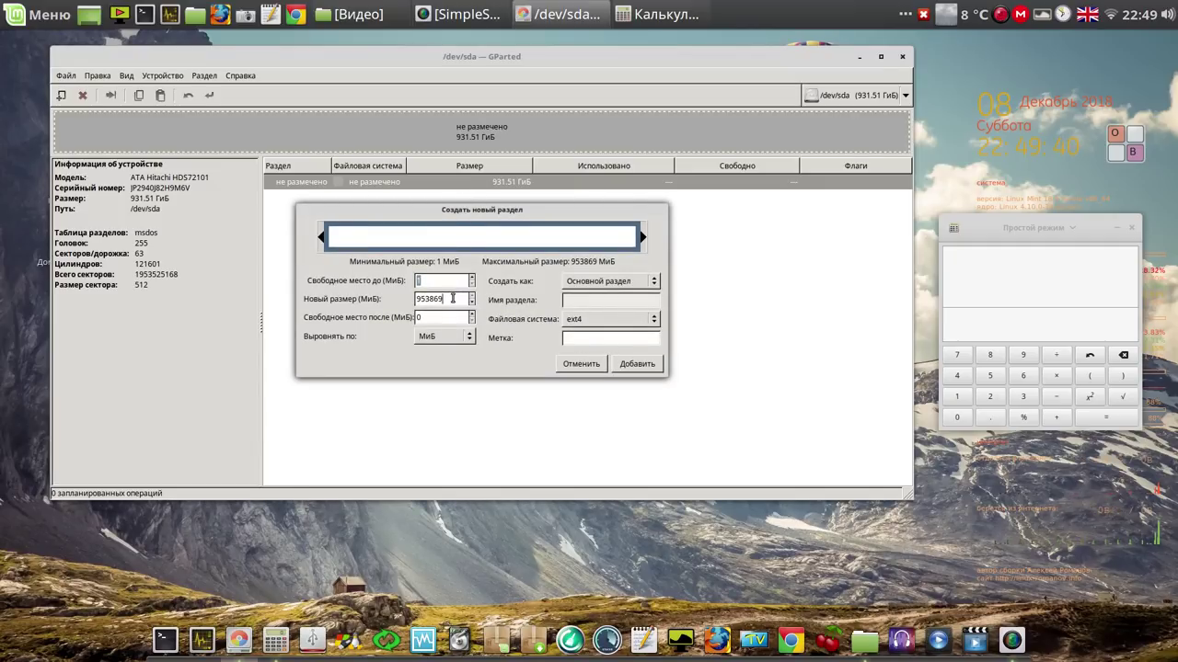
pyautogui.click(1120, 136)
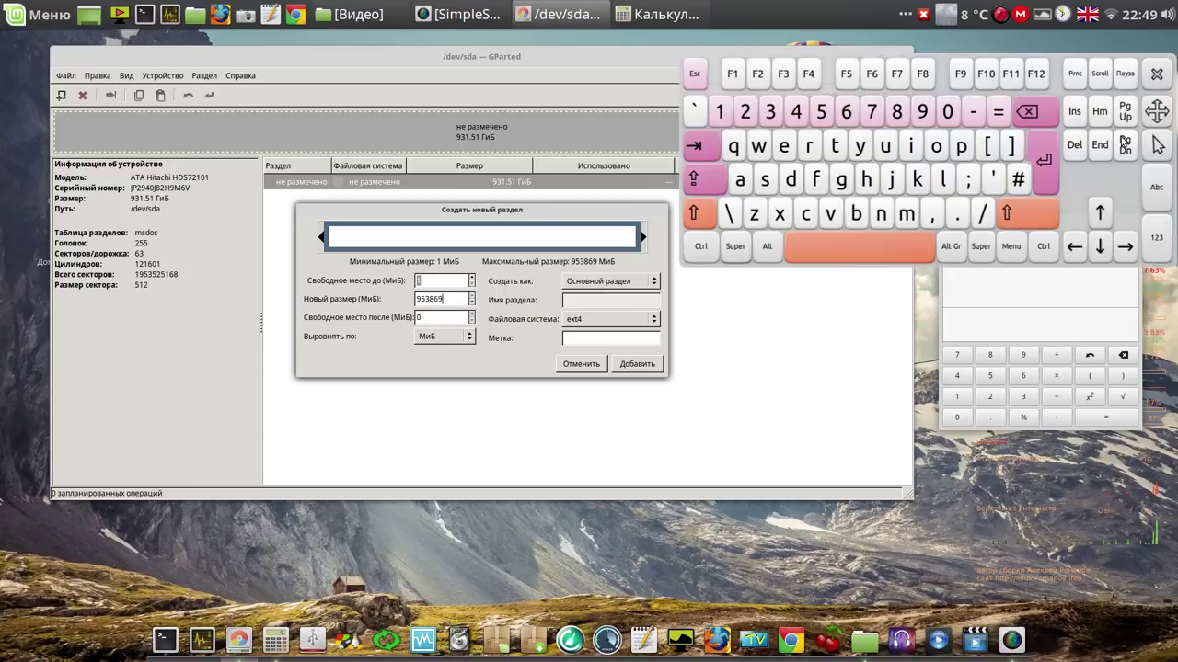
pyautogui.click(1035, 110)
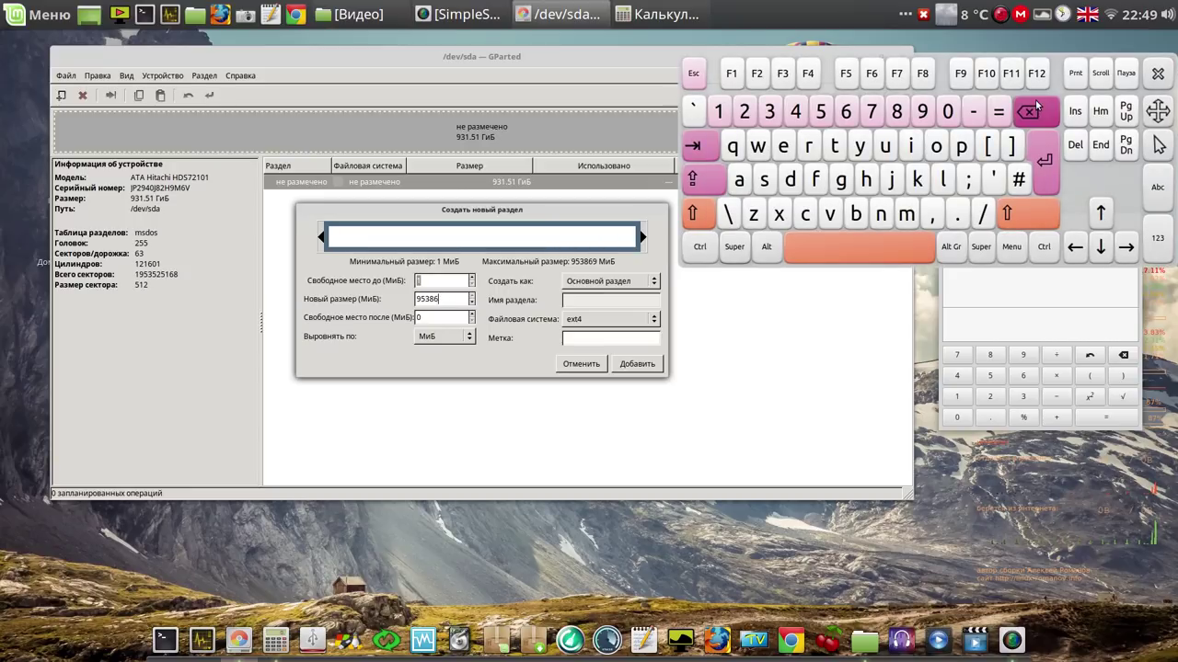
pyautogui.click(820, 110)
pyautogui.click(719, 111)
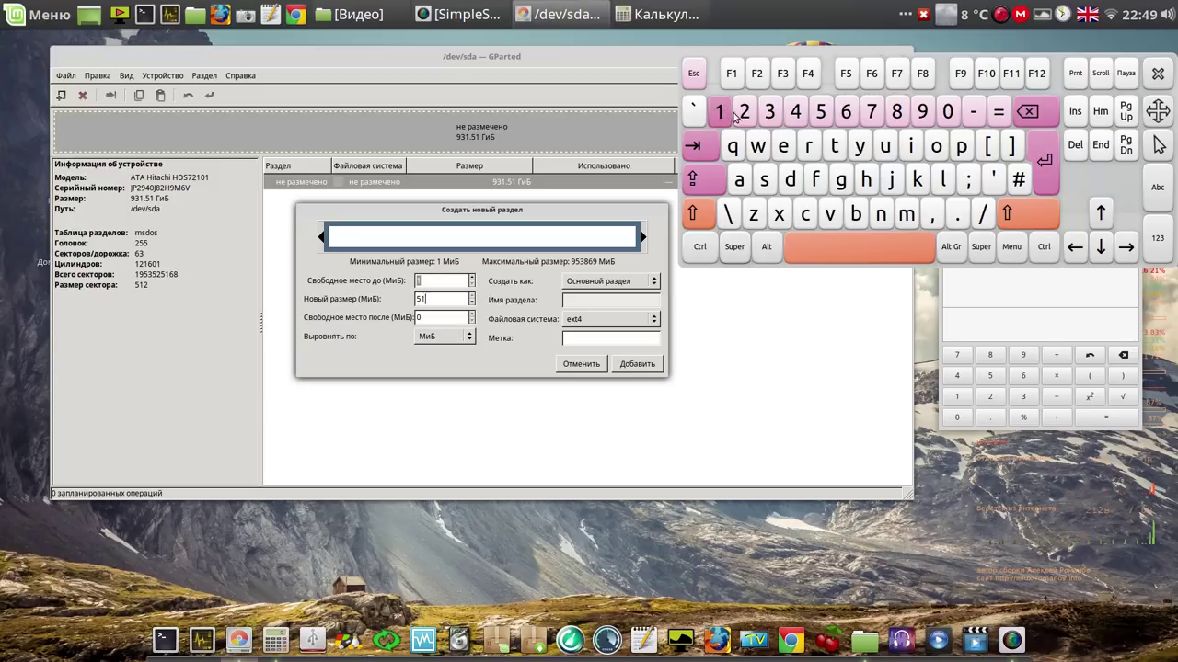
pyautogui.click(747, 112)
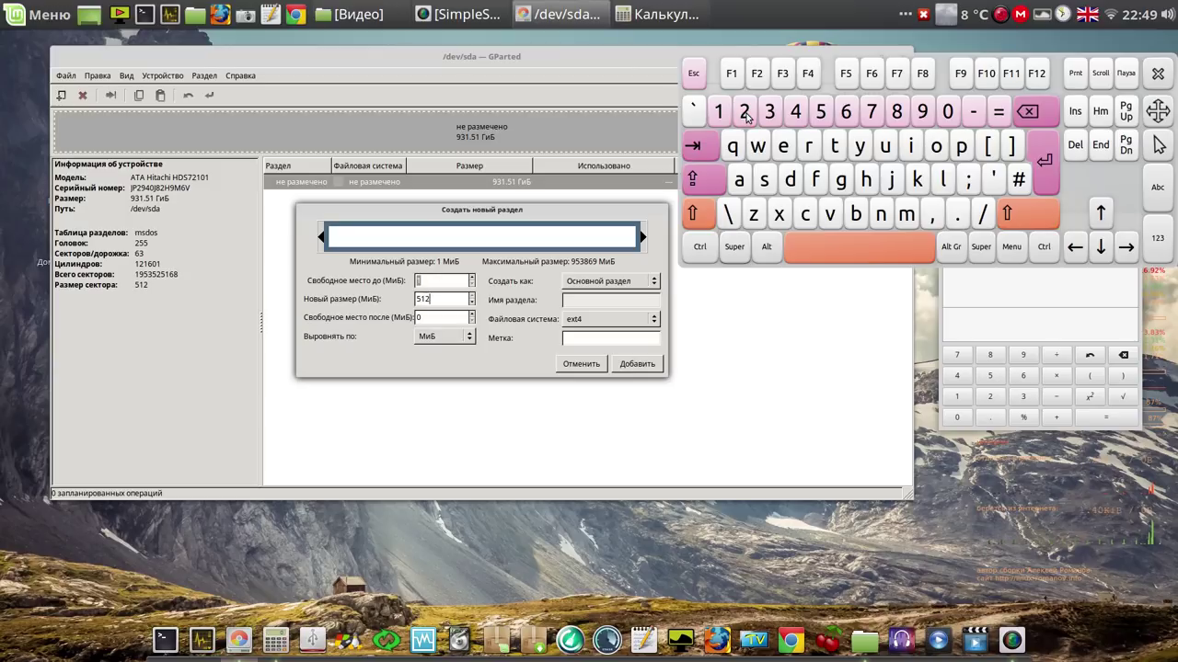
pyautogui.click(453, 317)
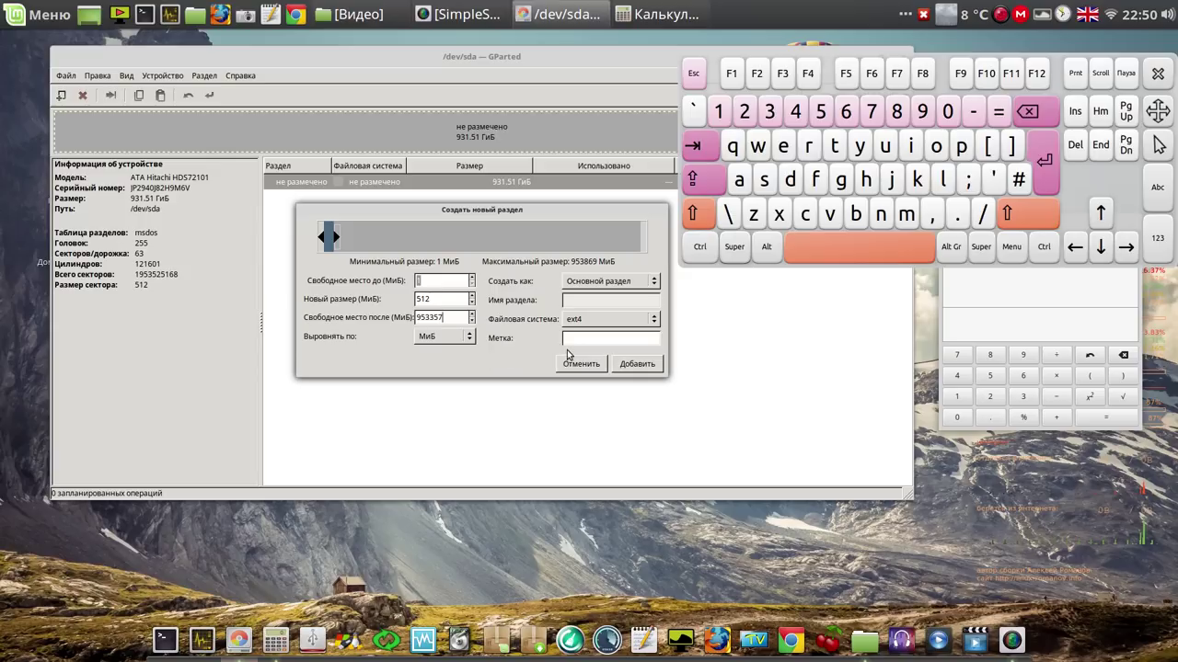
# Set the new partition's file system to fat32, label it boot, and add it to the pending operations.
pyautogui.click(652, 320)
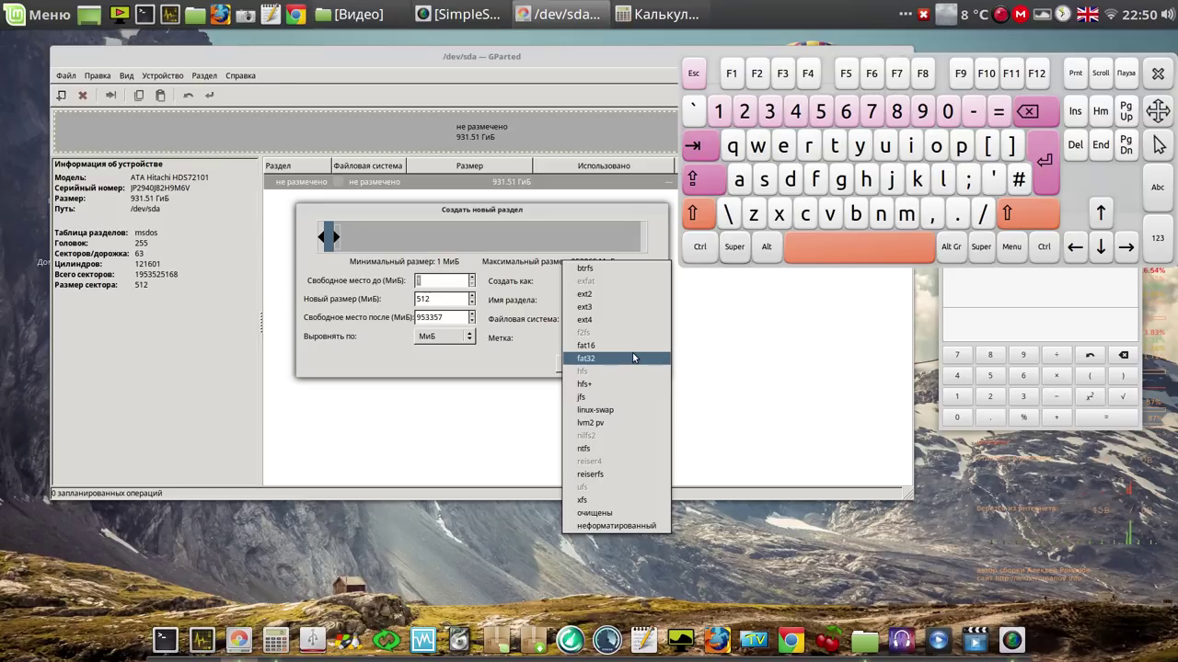
pyautogui.click(632, 357)
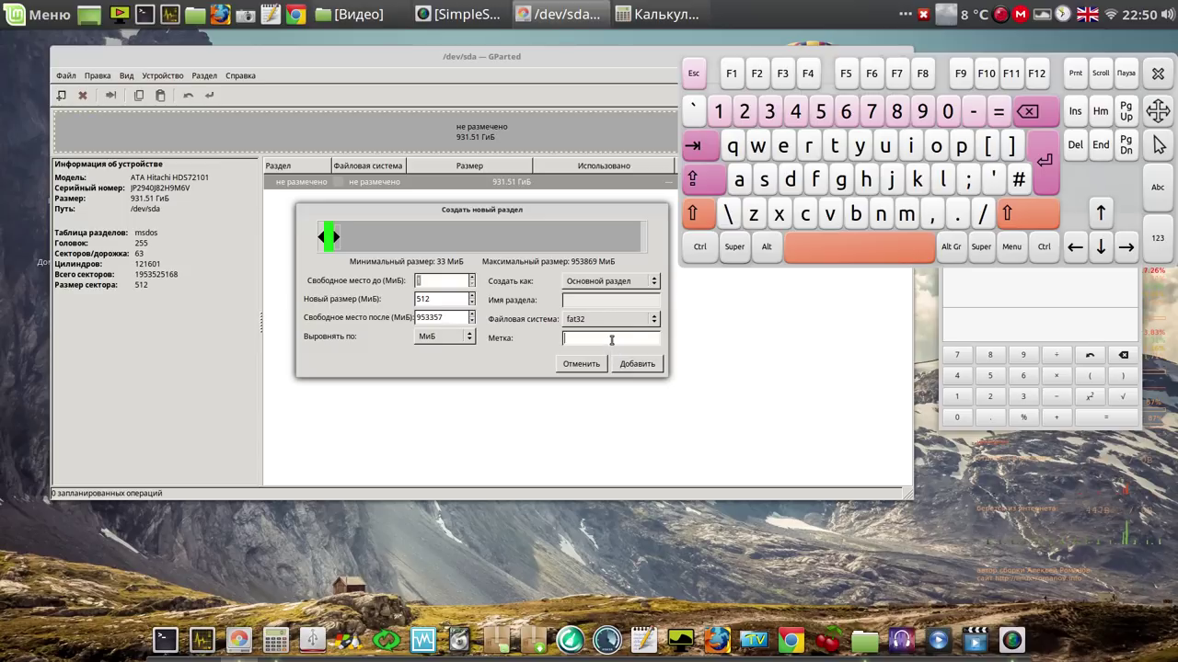
pyautogui.click(855, 213)
pyautogui.click(935, 147)
pyautogui.click(934, 148)
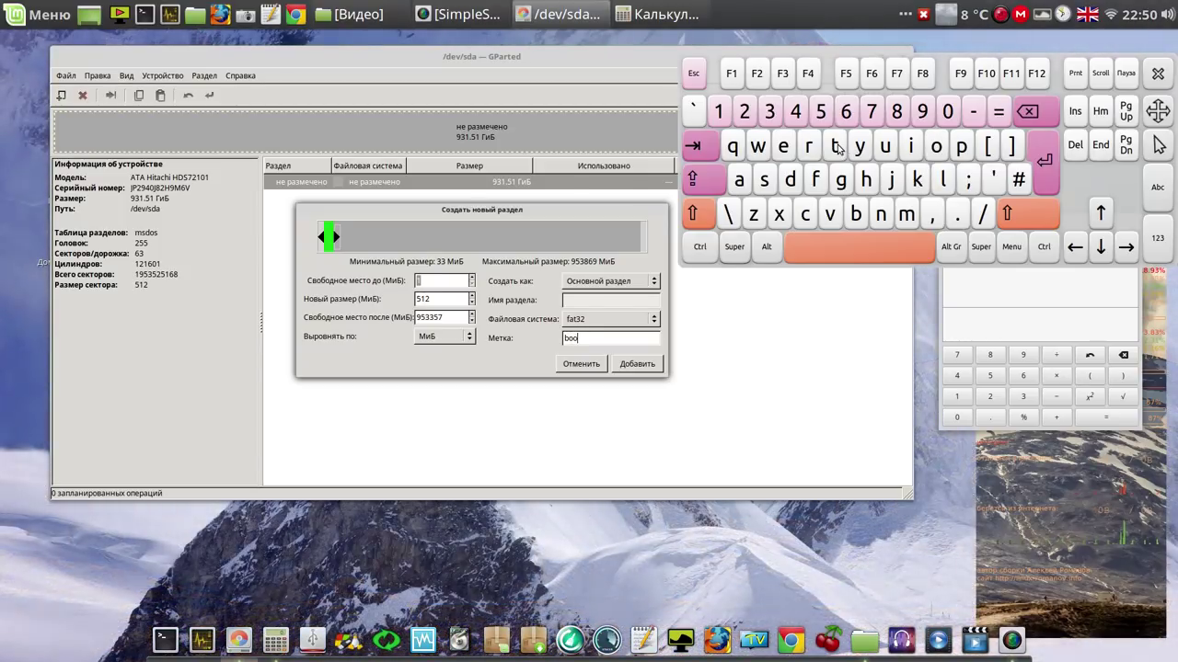
pyautogui.click(836, 147)
pyautogui.click(641, 366)
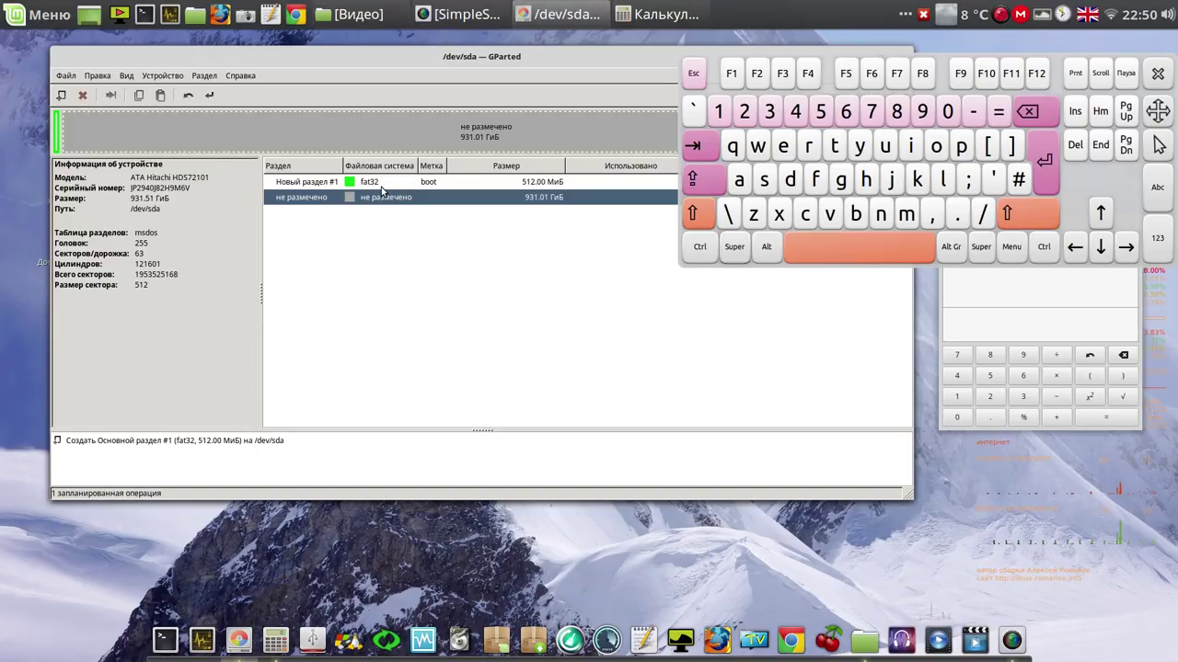
# Apply the pending creation of the 512 MiB fat32 boot partition to /dev/sda and close the report.
pyautogui.click(210, 96)
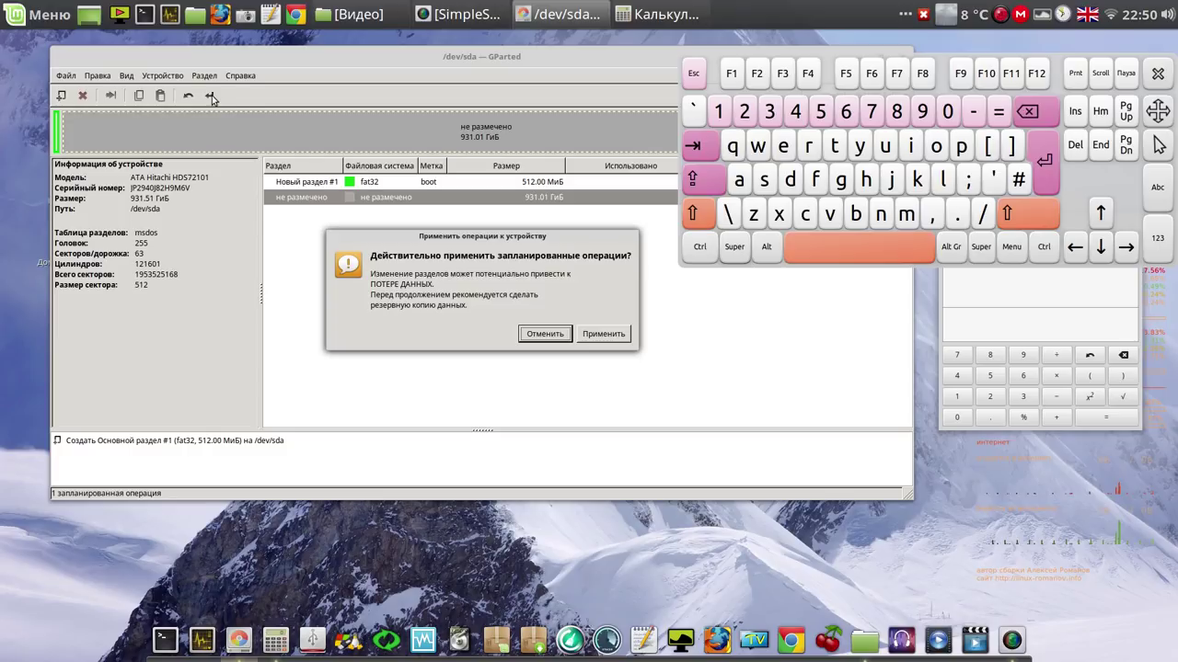
pyautogui.click(602, 334)
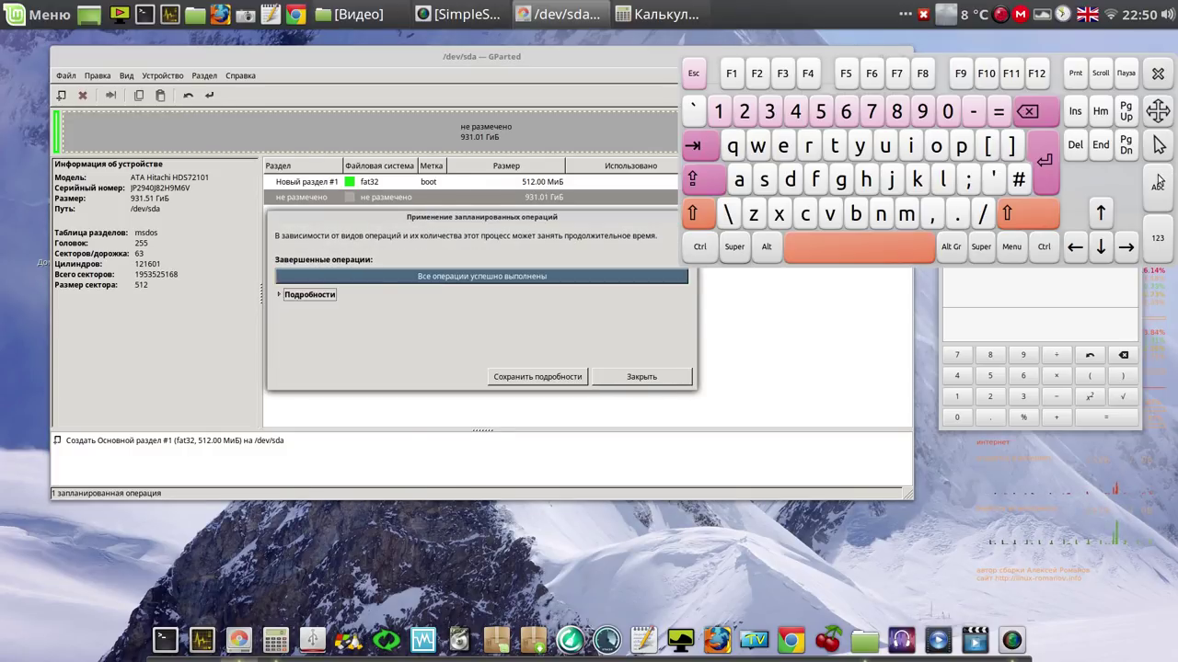
pyautogui.click(648, 378)
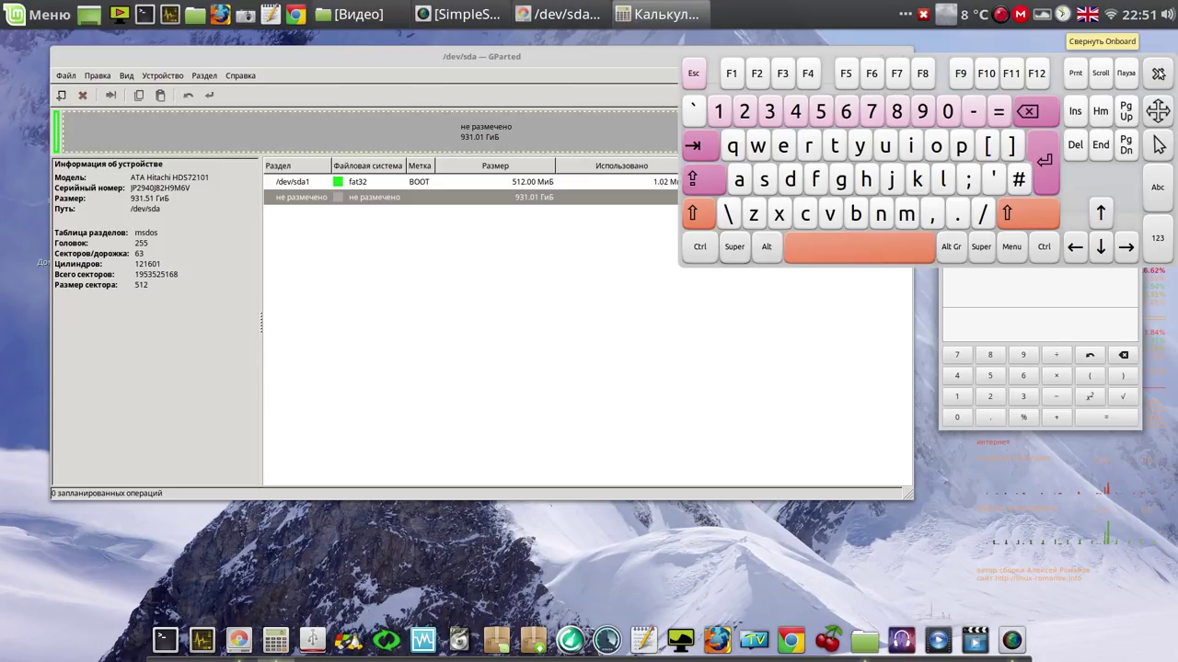
# Hide the on-screen keyboard, freeing the calculator beside the GParted window, and calculate 30×1024.
pyautogui.click(1163, 79)
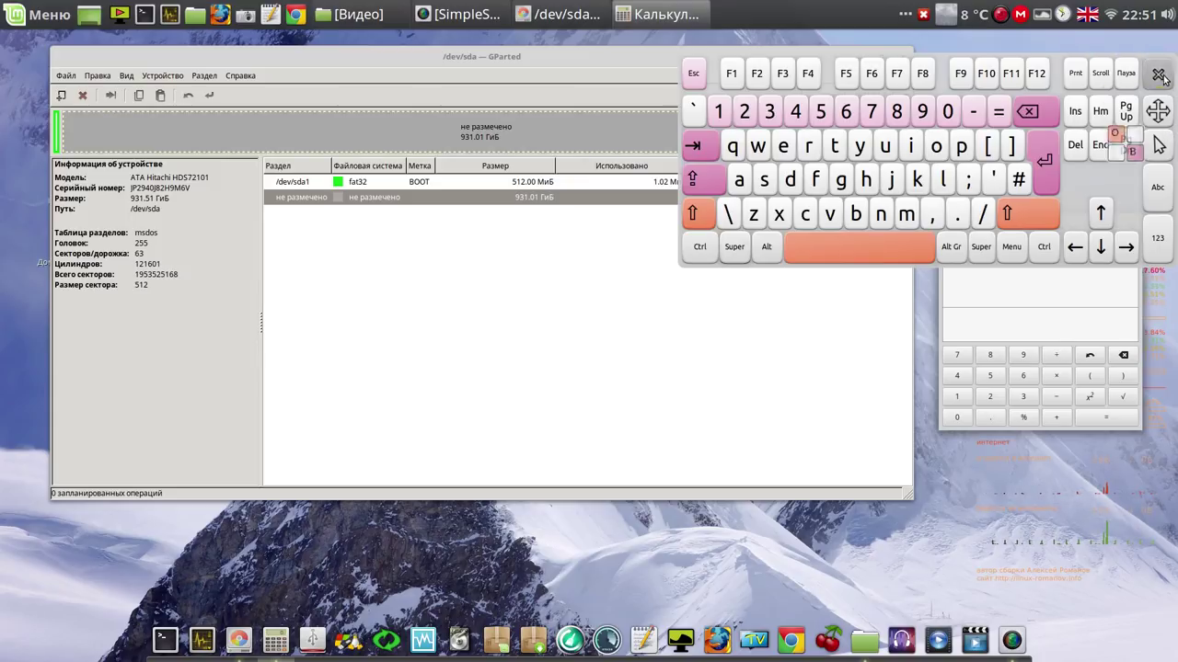
pyautogui.moveTo(993, 223); pyautogui.dragTo(981, 184)
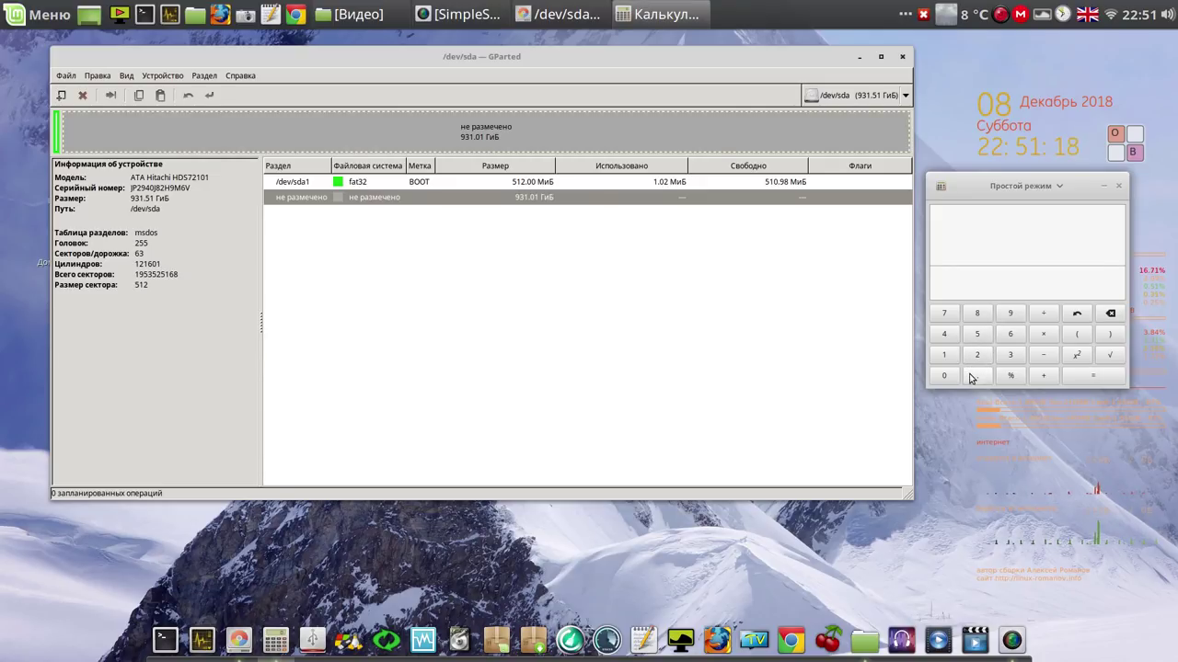
pyautogui.click(1010, 356)
pyautogui.click(944, 375)
pyautogui.click(1044, 335)
pyautogui.click(946, 357)
pyautogui.click(945, 373)
pyautogui.click(947, 341)
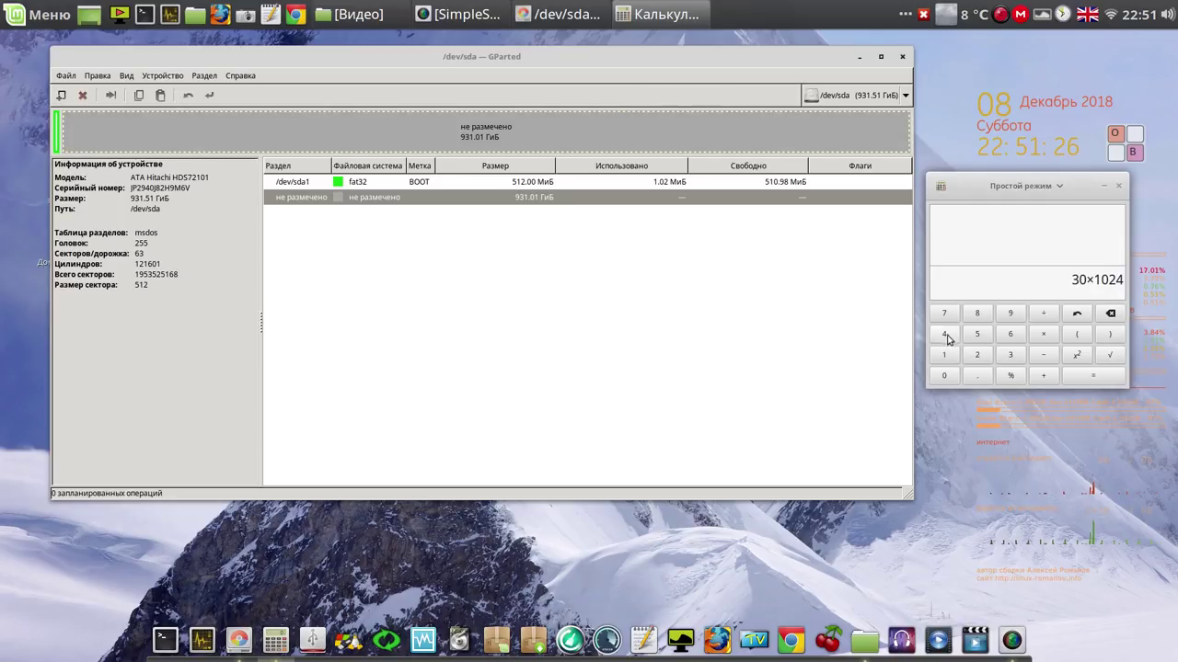
pyautogui.click(1095, 377)
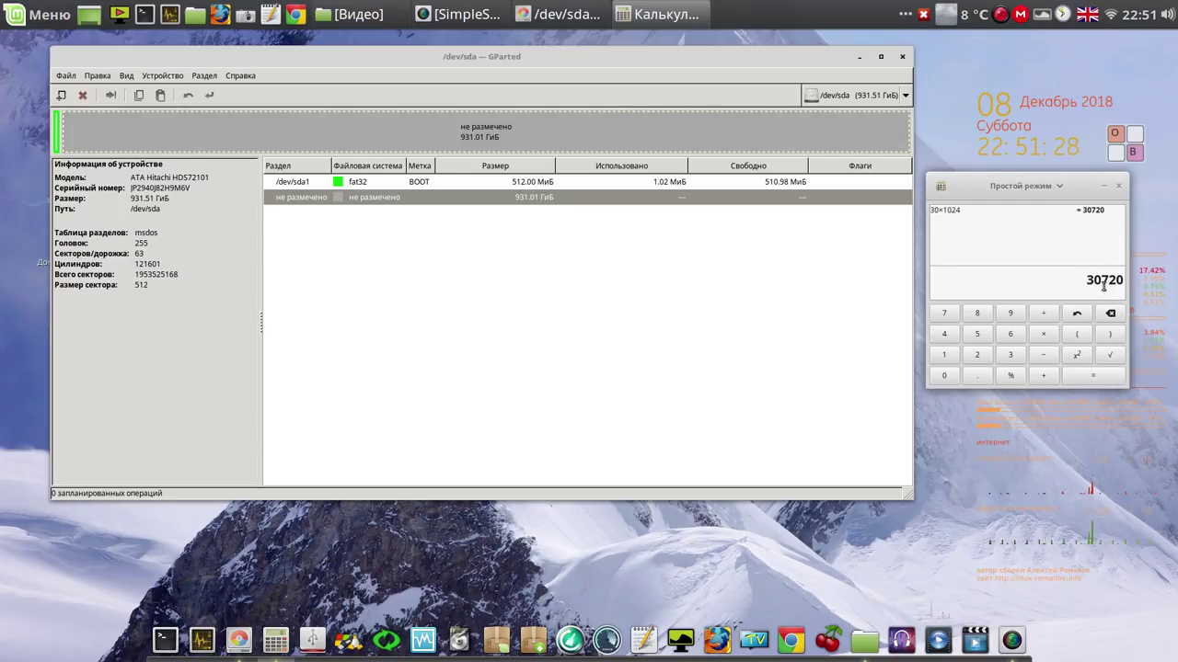
# Copy the result of the 30×1024 calculation to the clipboard.
pyautogui.moveTo(1090, 278); pyautogui.dragTo(1119, 278)
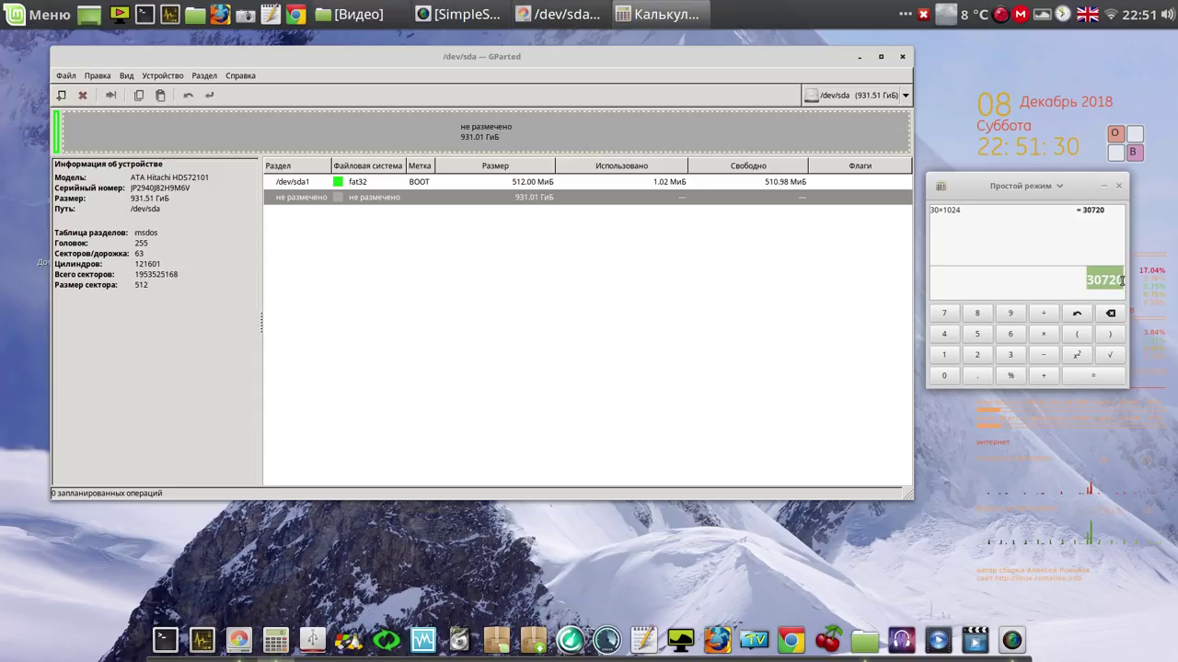
pyautogui.rightClick(1105, 276)
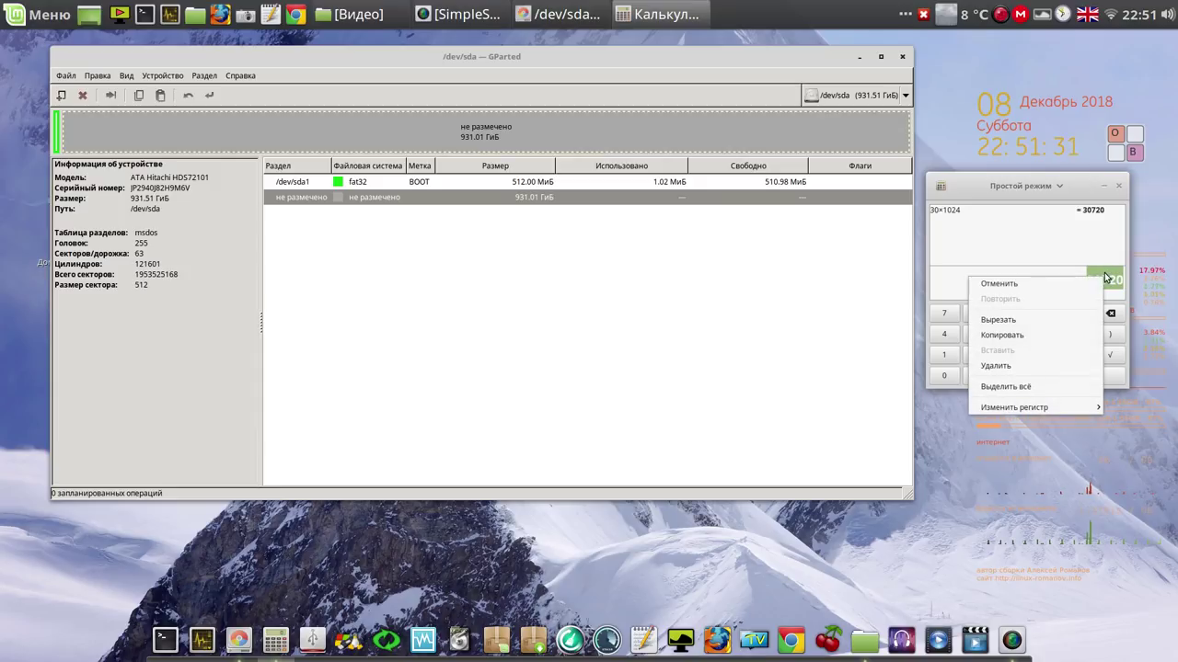
pyautogui.click(1046, 335)
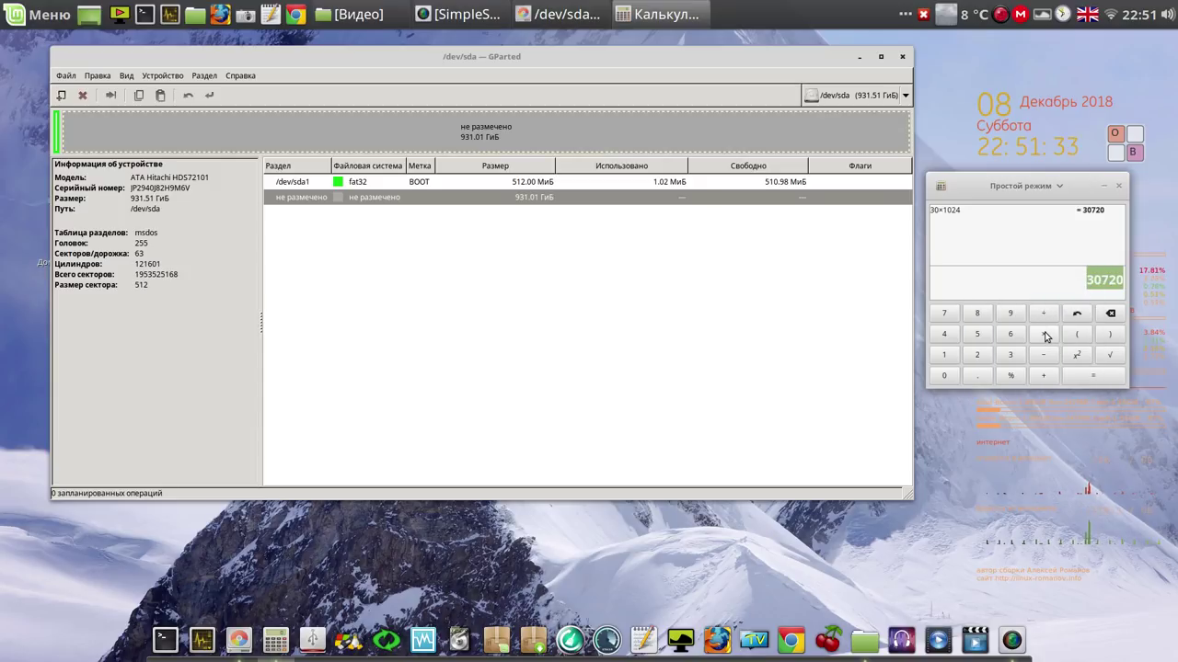
# Add a new primary ext4 partition of 30720 MiB in the unallocated space of /dev/sda.
pyautogui.click(394, 197)
pyautogui.rightClick(393, 197)
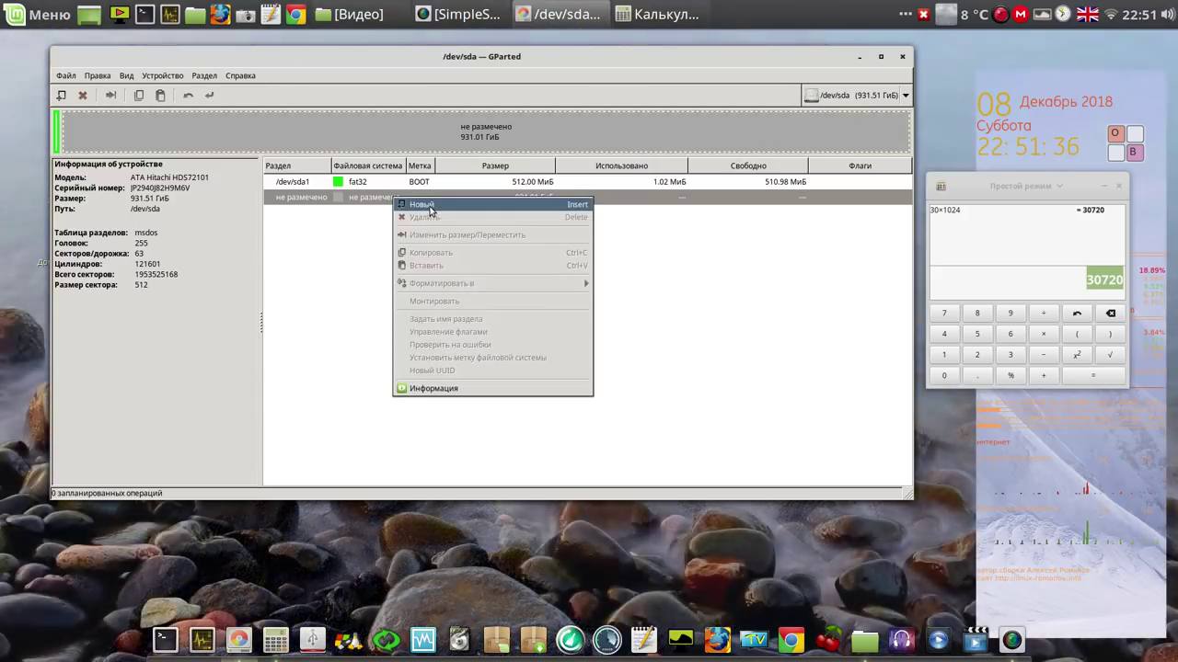
pyautogui.click(429, 205)
pyautogui.doubleClick(430, 299)
pyautogui.rightClick(427, 298)
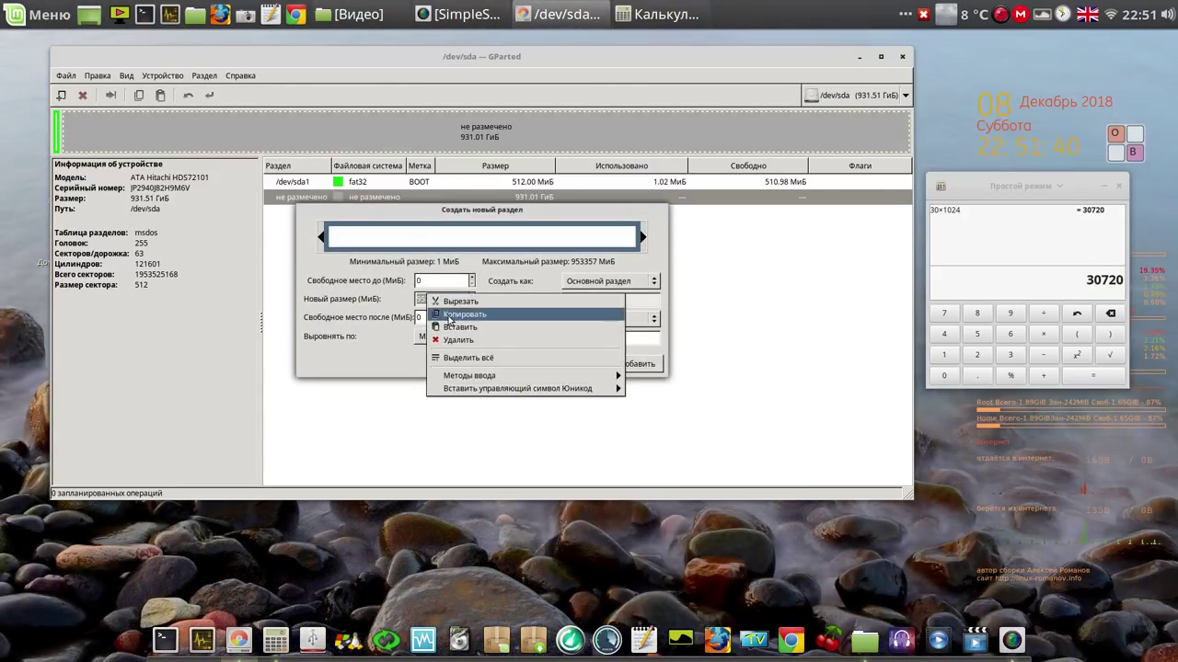
pyautogui.click(457, 325)
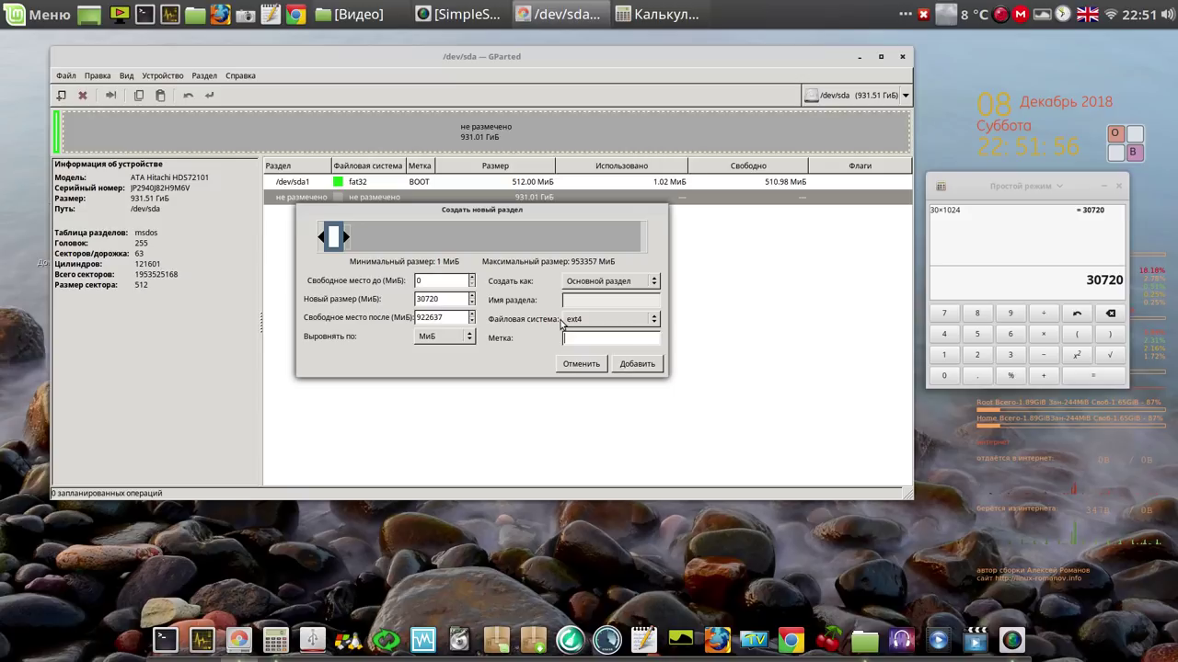
pyautogui.click(637, 365)
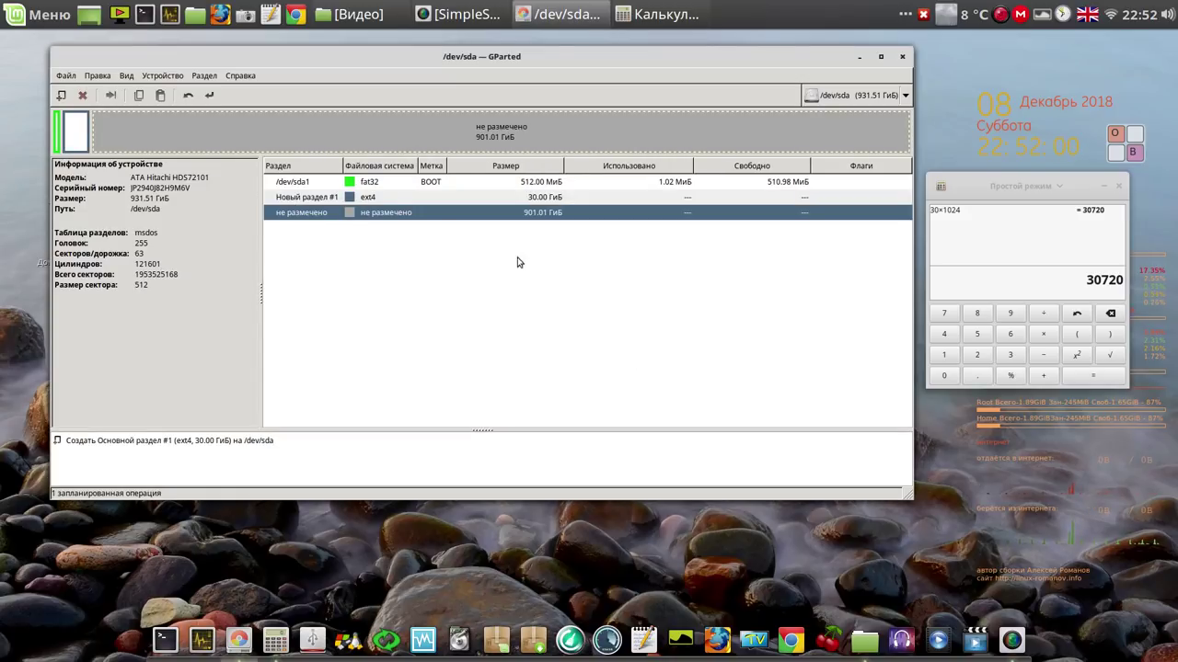
# Apply the pending creation of the 30 GiB ext4 partition to /dev/sda and close the report.
pyautogui.click(209, 95)
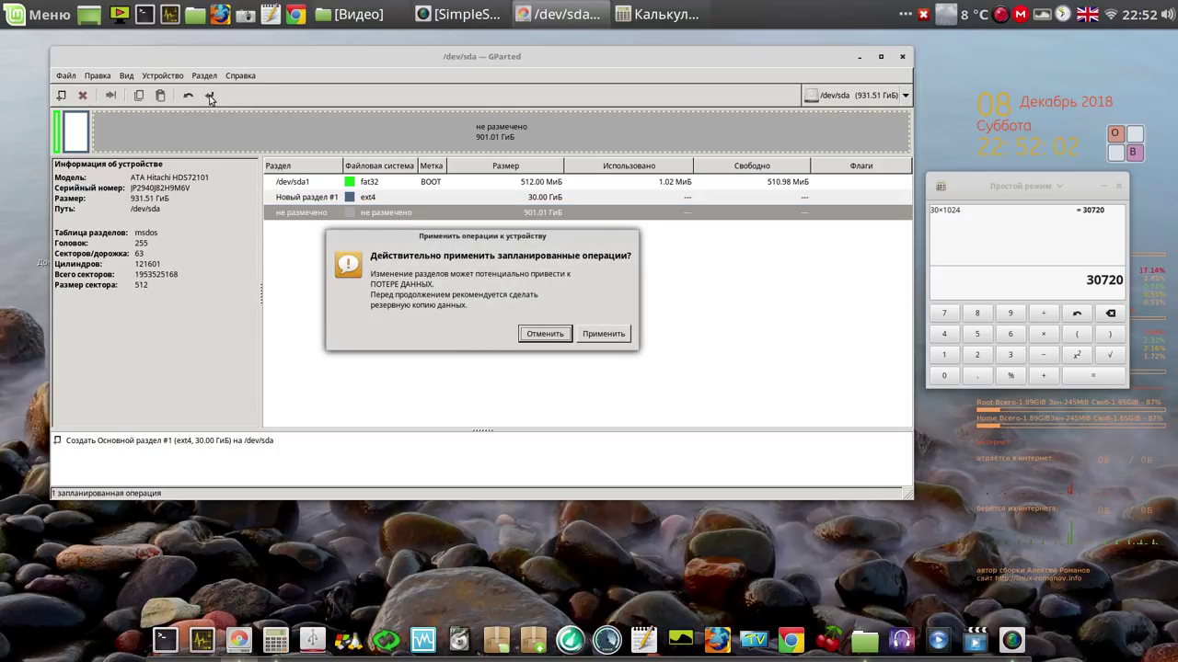
pyautogui.click(603, 333)
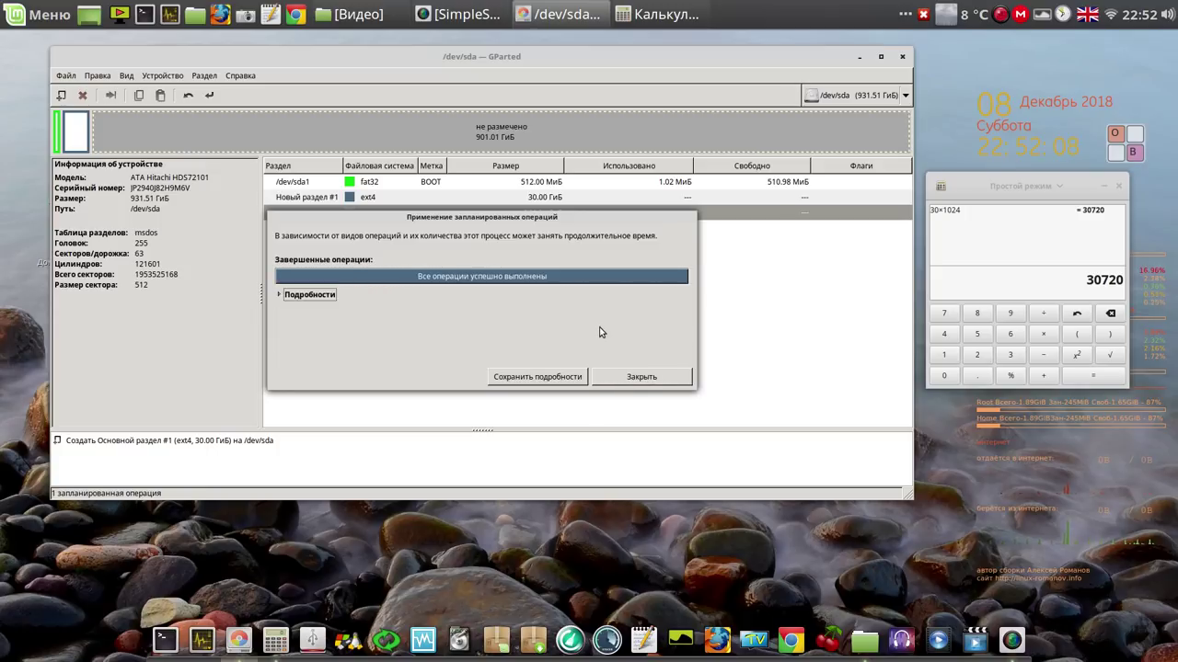
pyautogui.click(641, 376)
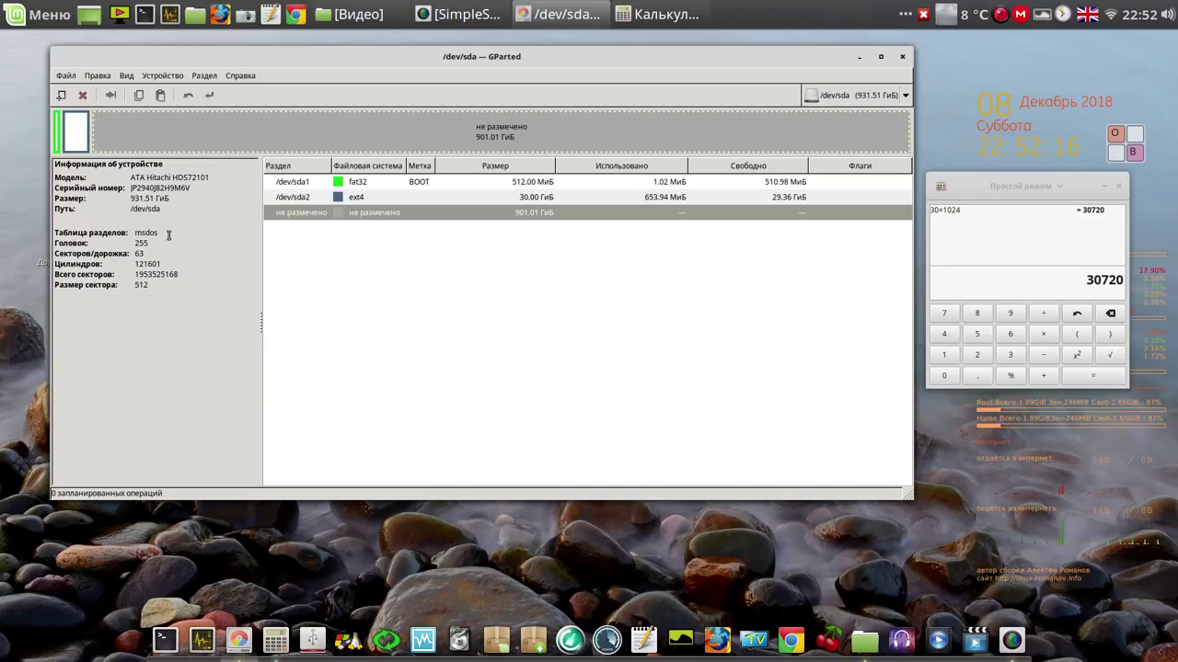
pyautogui.moveTo(157, 231); pyautogui.dragTo(135, 233)
pyautogui.click(437, 215)
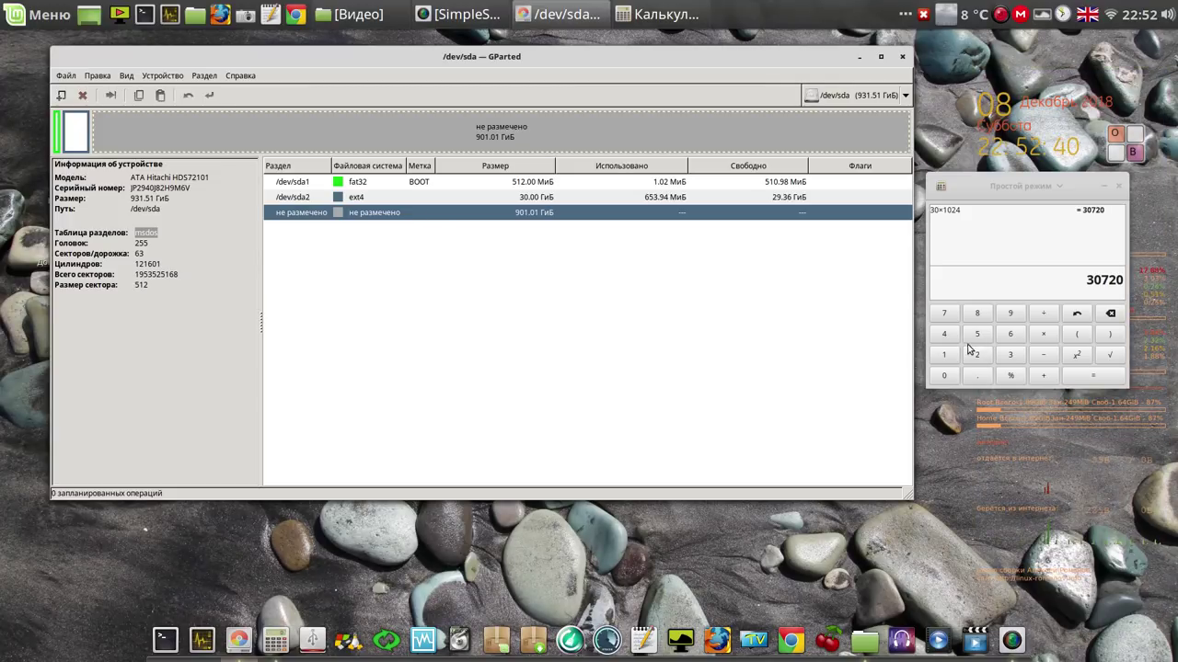
# Clear the calculator entry and calculate 400×1024.
pyautogui.click(1111, 313)
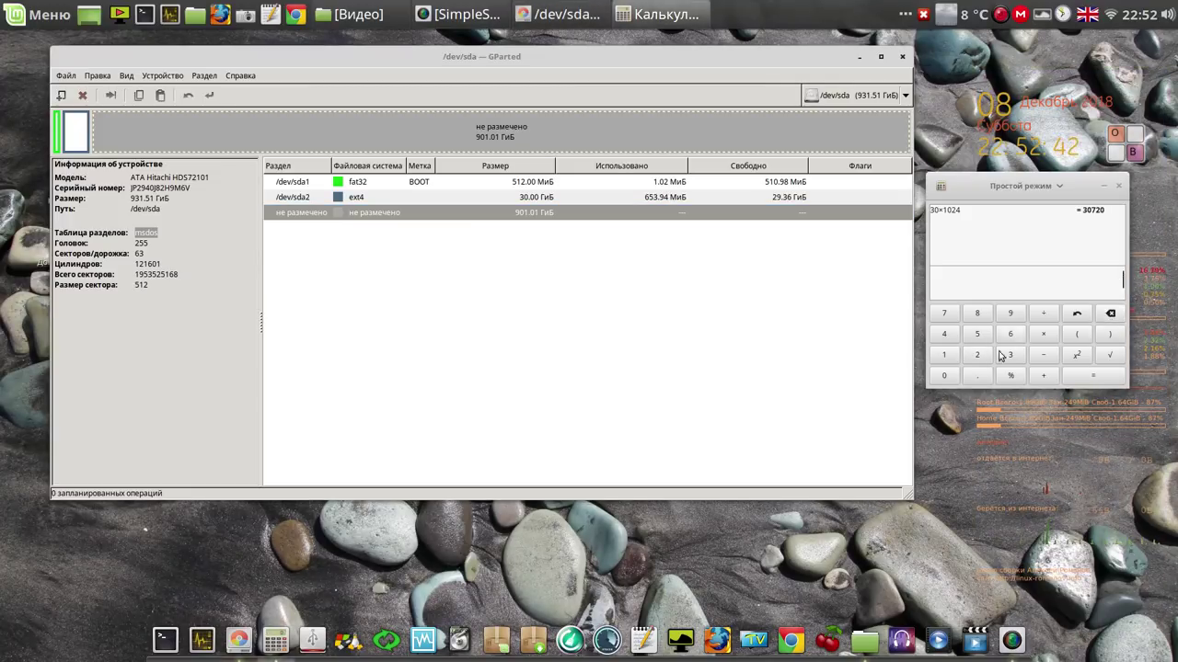
pyautogui.click(951, 336)
pyautogui.click(944, 376)
pyautogui.click(945, 377)
pyautogui.click(1046, 337)
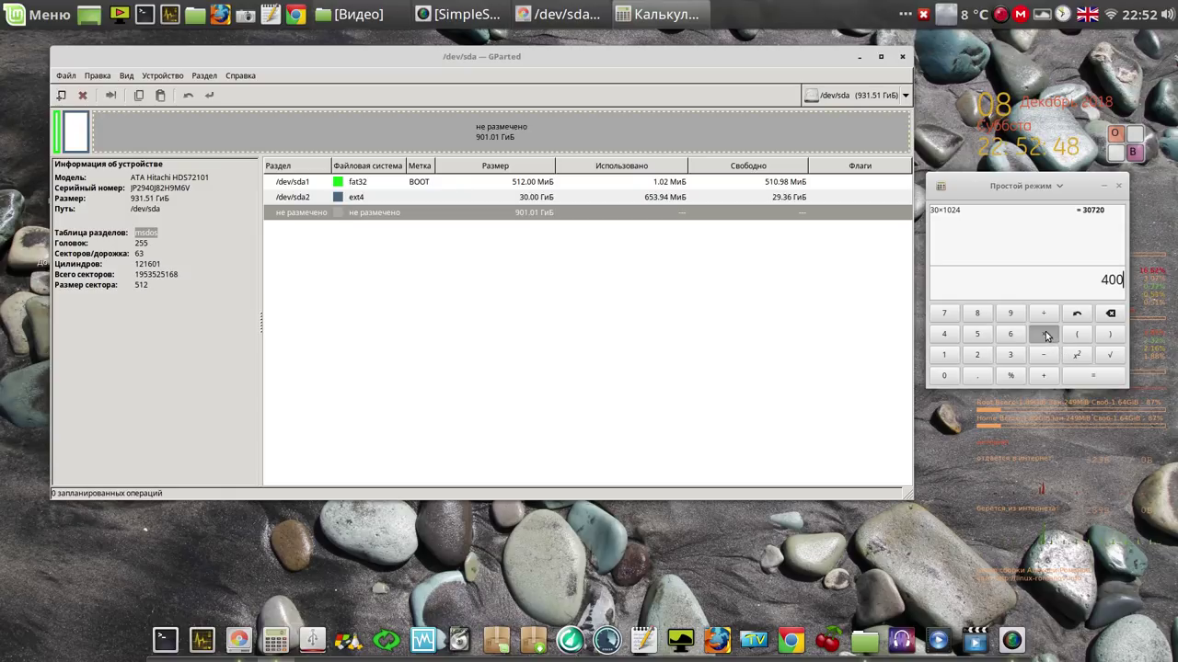
pyautogui.click(944, 356)
pyautogui.click(944, 376)
pyautogui.click(977, 358)
pyautogui.click(944, 335)
pyautogui.click(1104, 376)
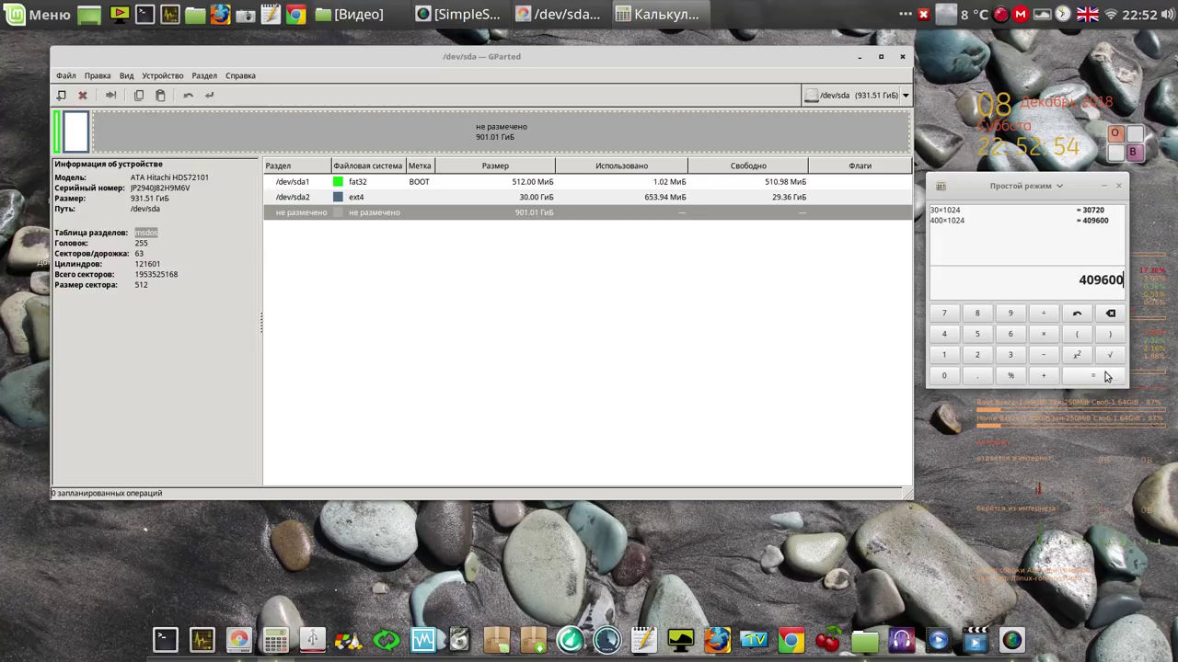
# Copy the result of the 400×1024 calculation to the clipboard.
pyautogui.doubleClick(1078, 278)
pyautogui.hotkey('ctrl', 'c')
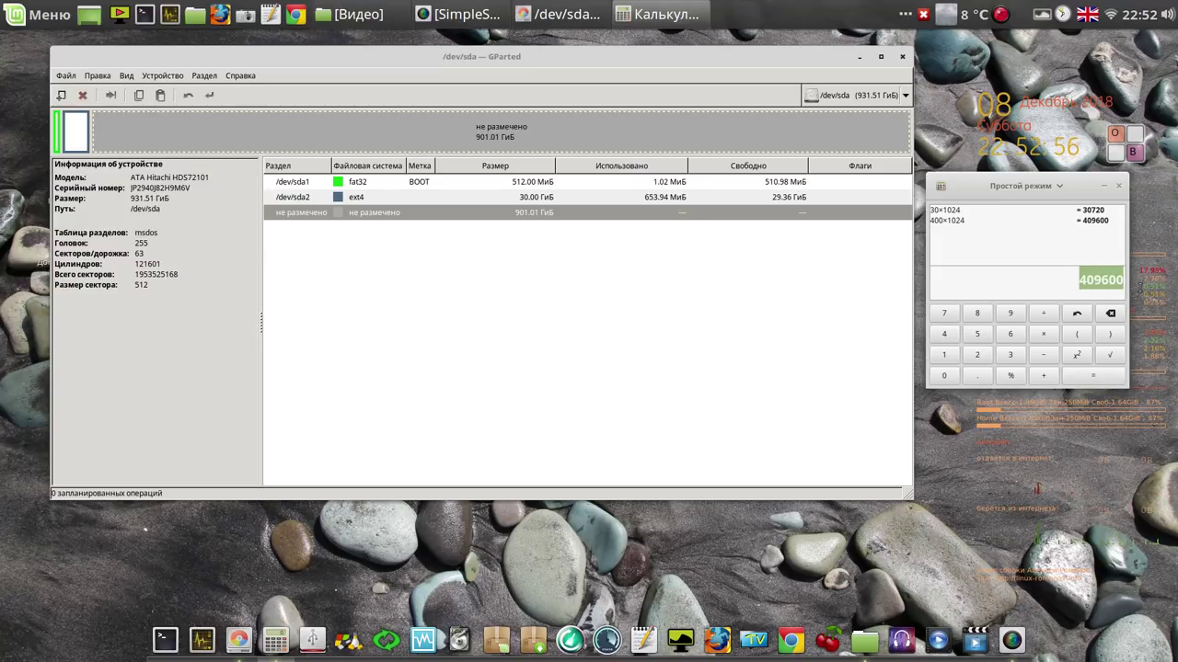
pyautogui.rightClick(1103, 277)
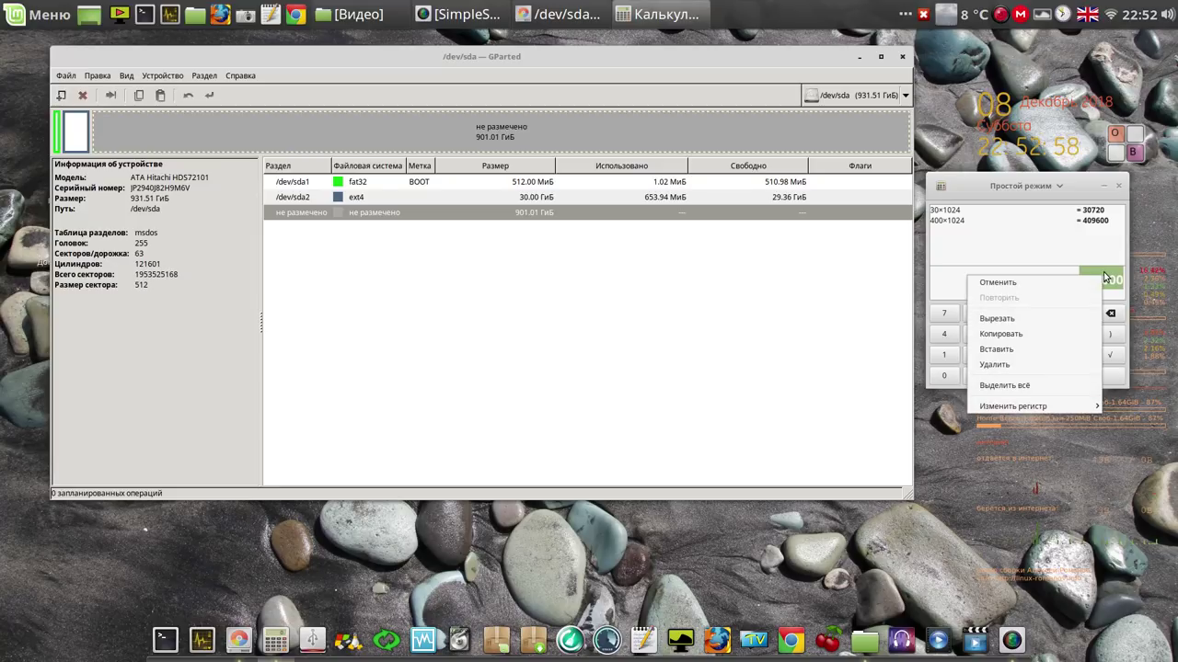
pyautogui.click(1020, 334)
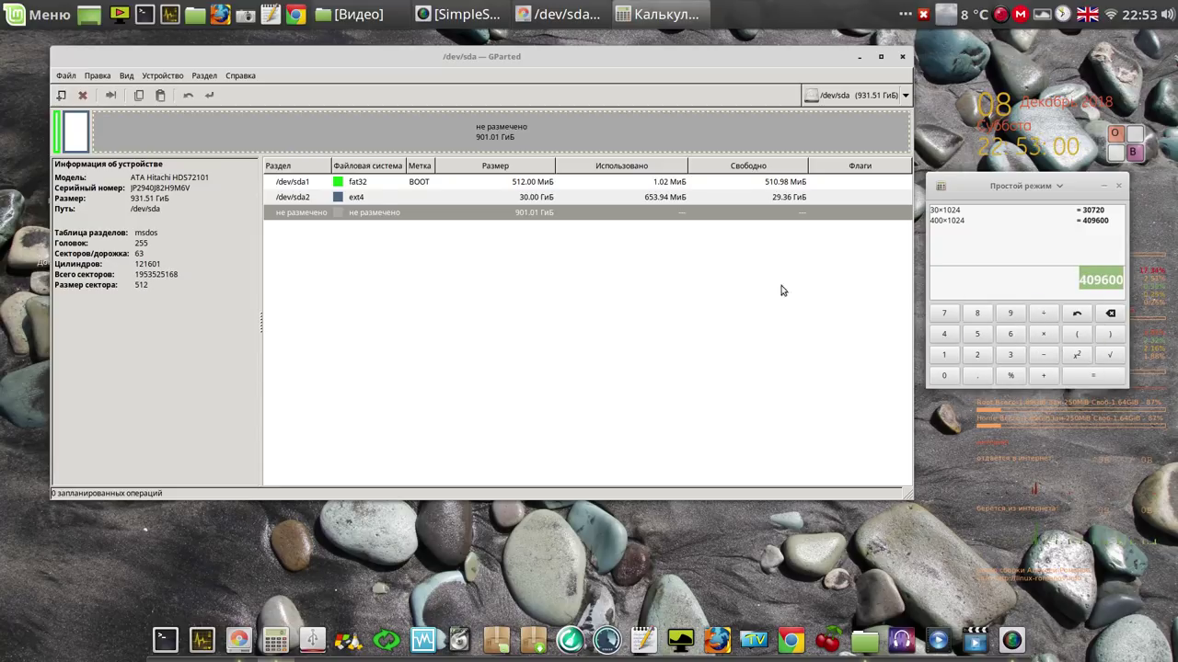
# Add a new primary ext4 partition of 409600 MiB in the unallocated space of /dev/sda.
pyautogui.click(402, 210)
pyautogui.rightClick(402, 211)
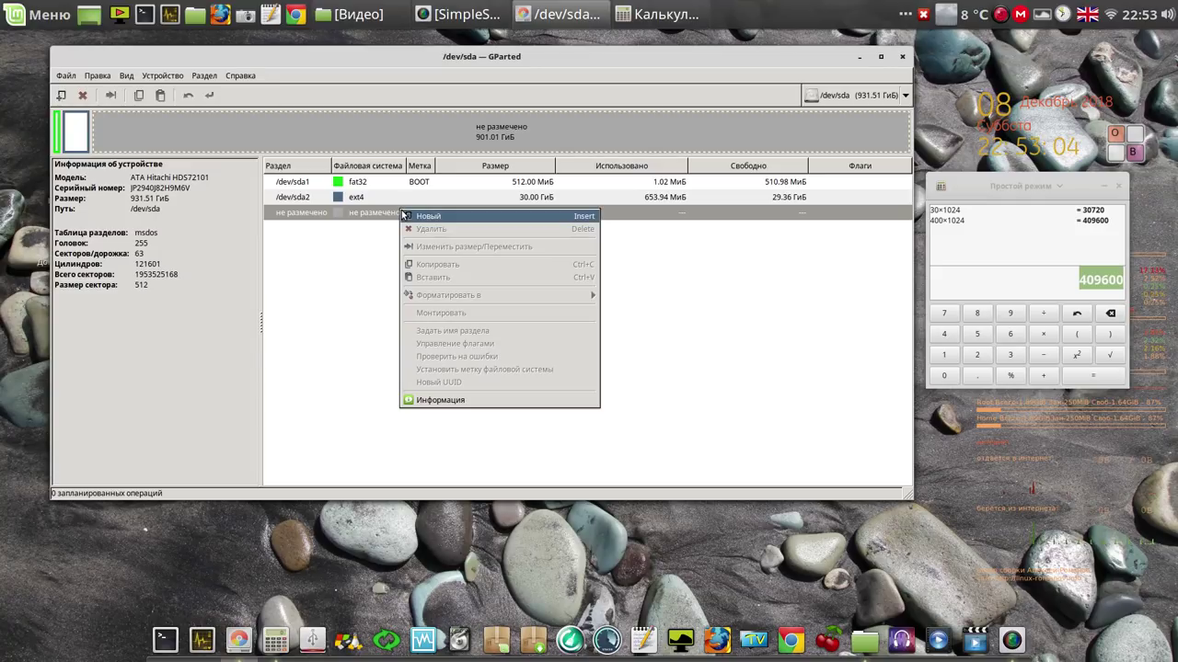
pyautogui.click(408, 215)
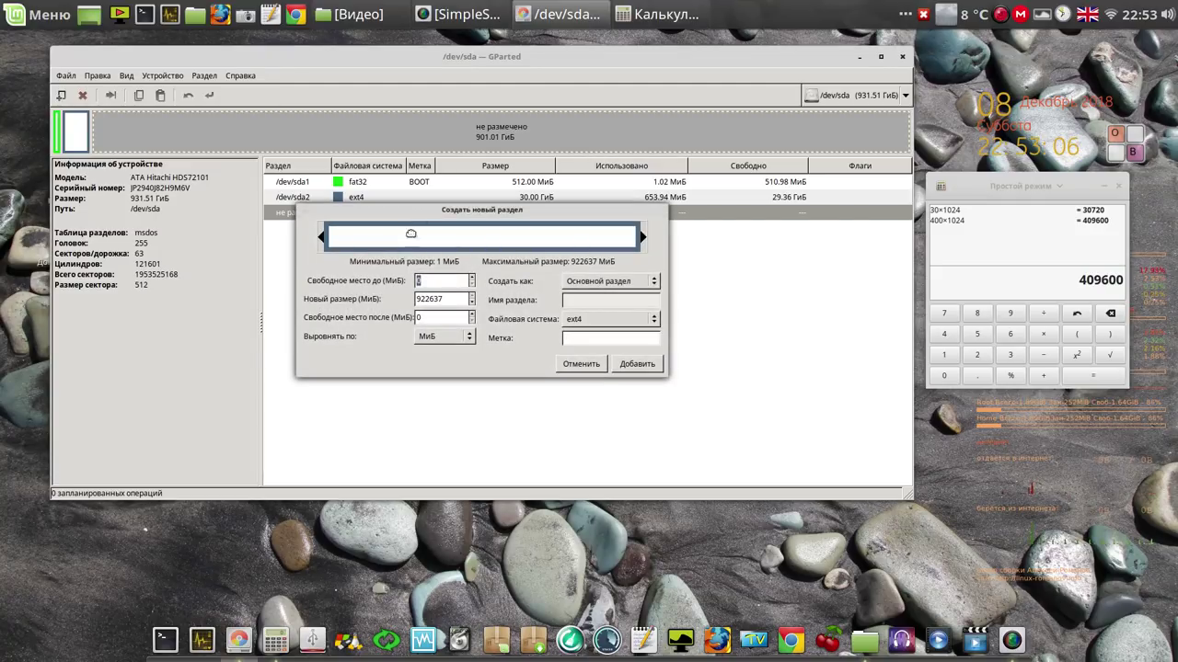
pyautogui.doubleClick(454, 298)
pyautogui.rightClick(430, 305)
pyautogui.click(457, 335)
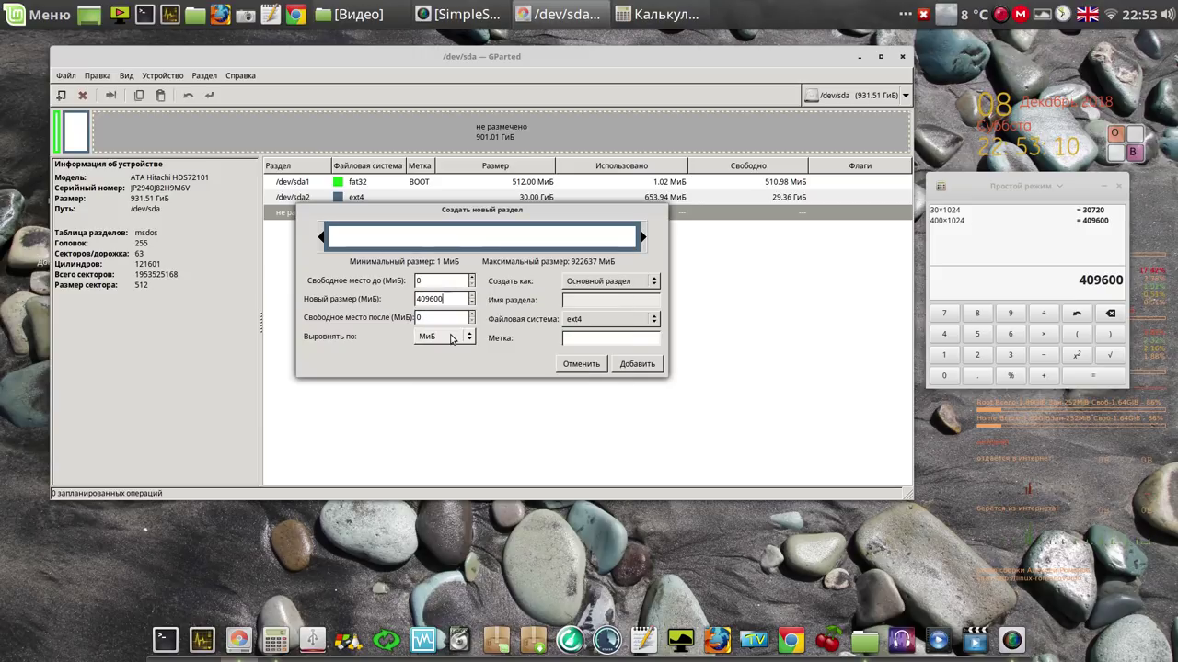
pyautogui.click(637, 364)
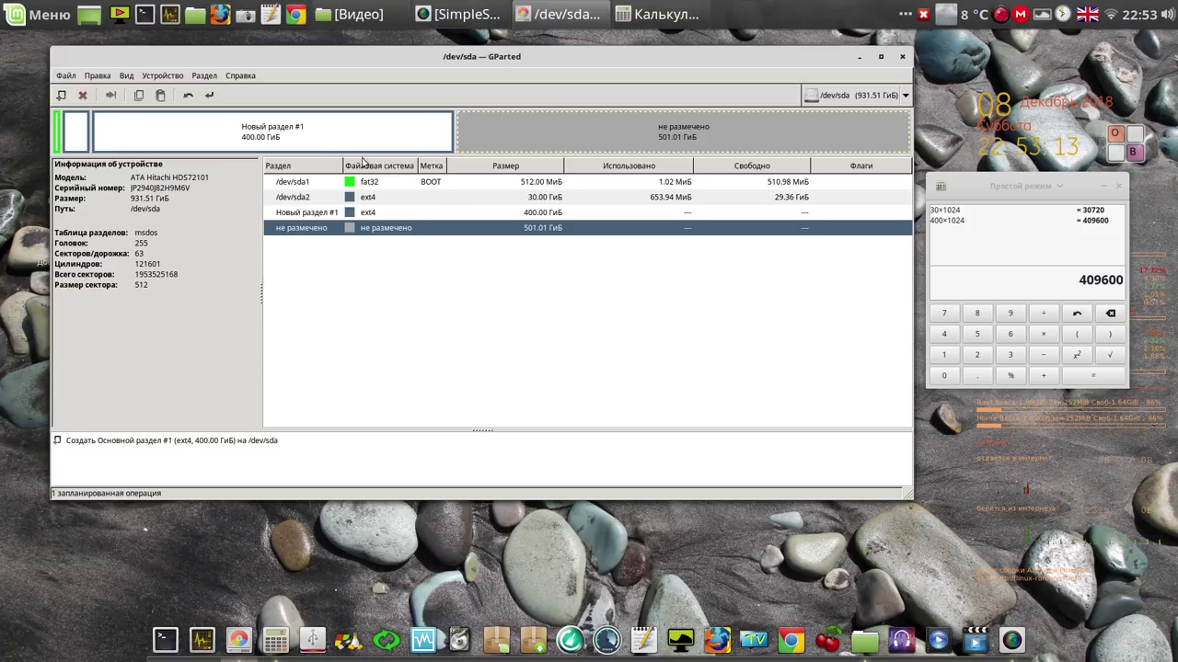
# Apply the pending creation of the 400 GiB ext4 partition to /dev/sda and close the report.
pyautogui.click(211, 95)
pyautogui.click(612, 337)
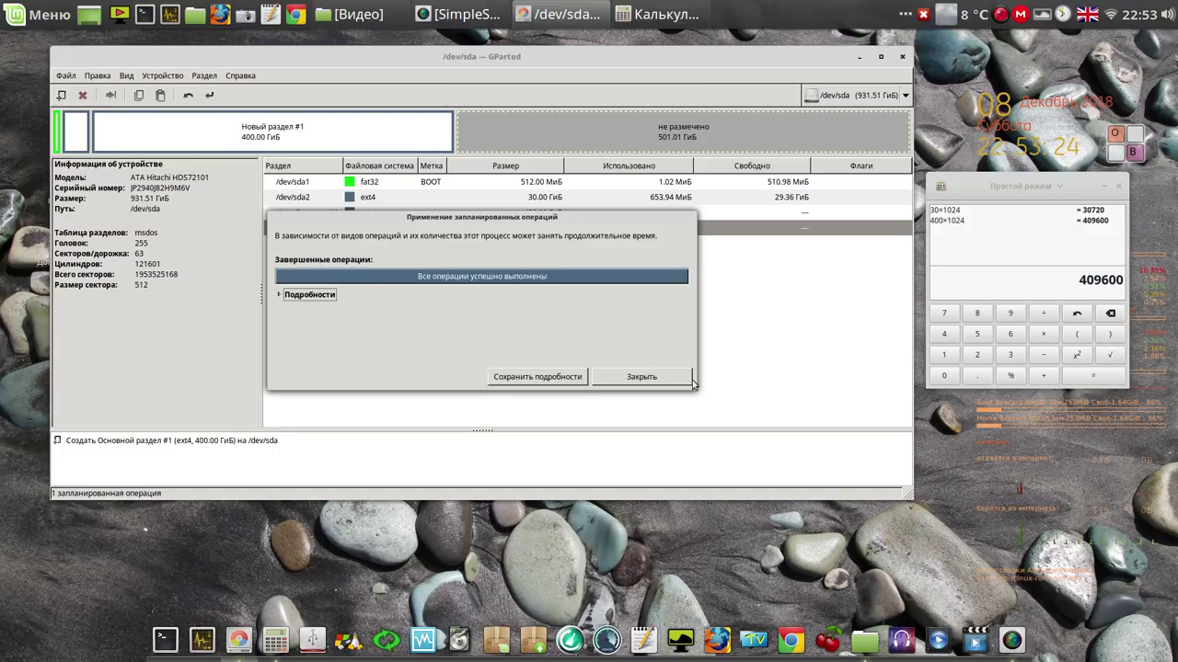
pyautogui.click(657, 376)
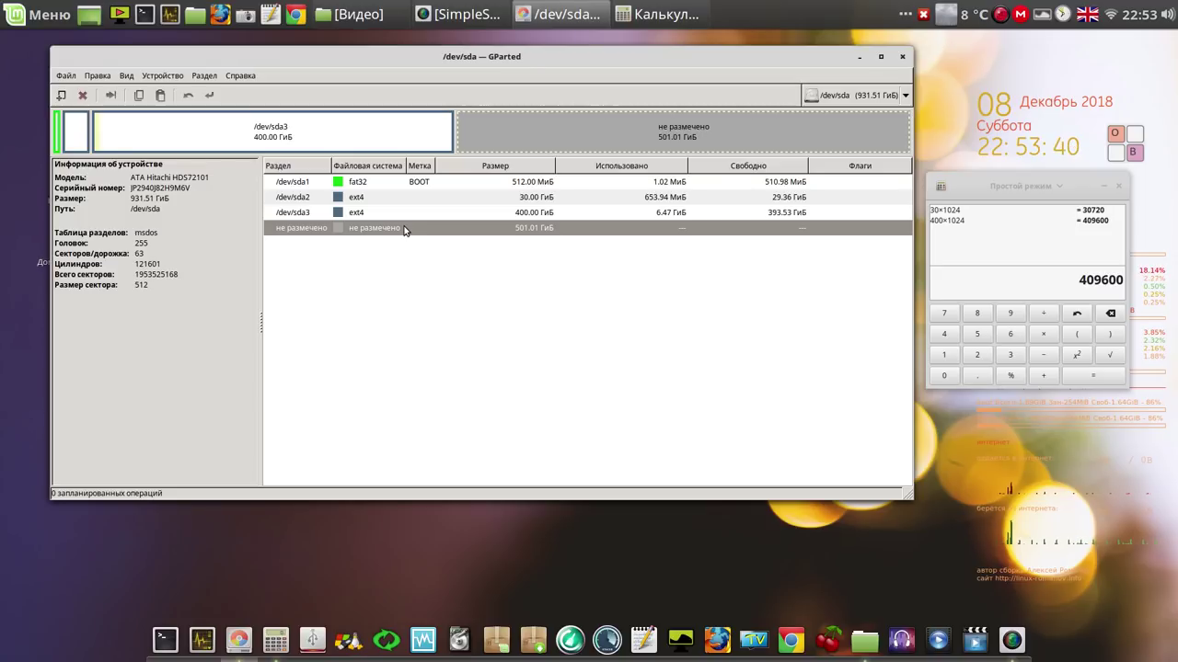
# Start a new partition in the unallocated space after /dev/sda3 and set its size to 4096 MiB using the on-screen keyboard.
pyautogui.rightClick(404, 229)
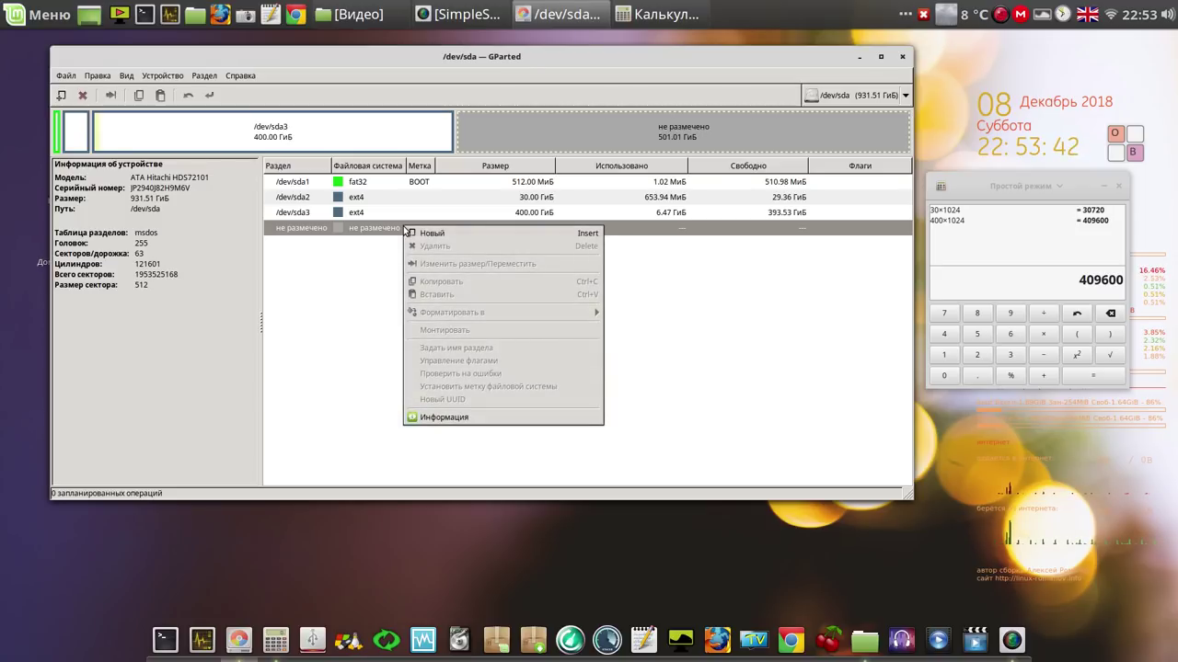
pyautogui.click(476, 235)
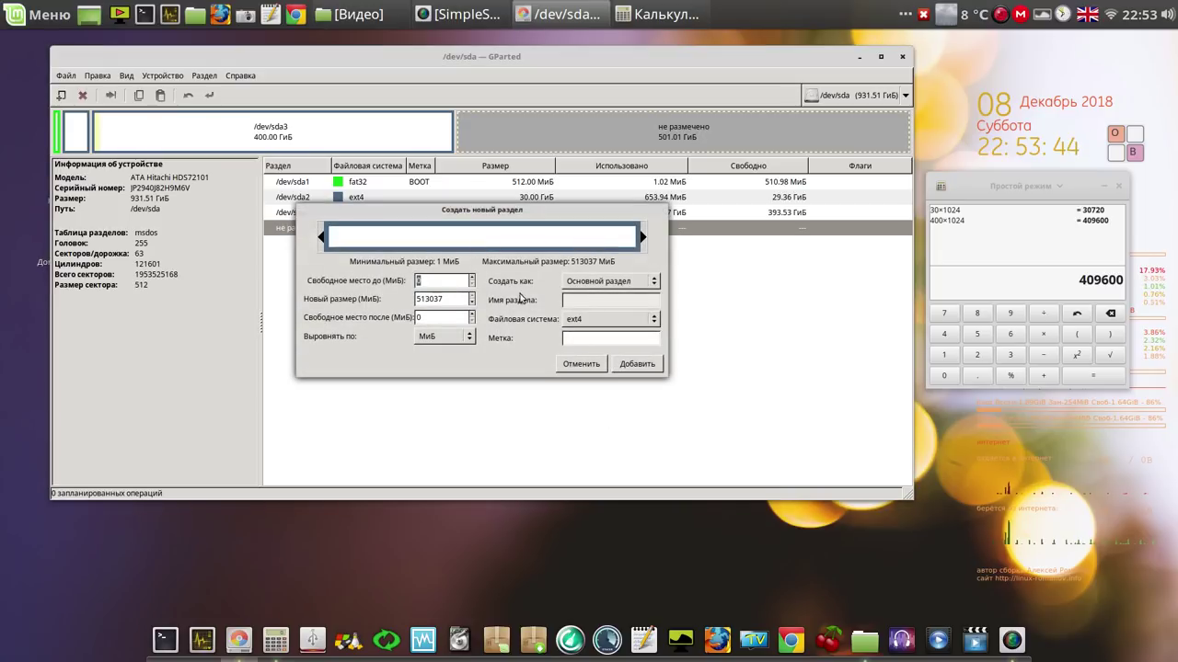
pyautogui.doubleClick(453, 298)
pyautogui.click(1123, 143)
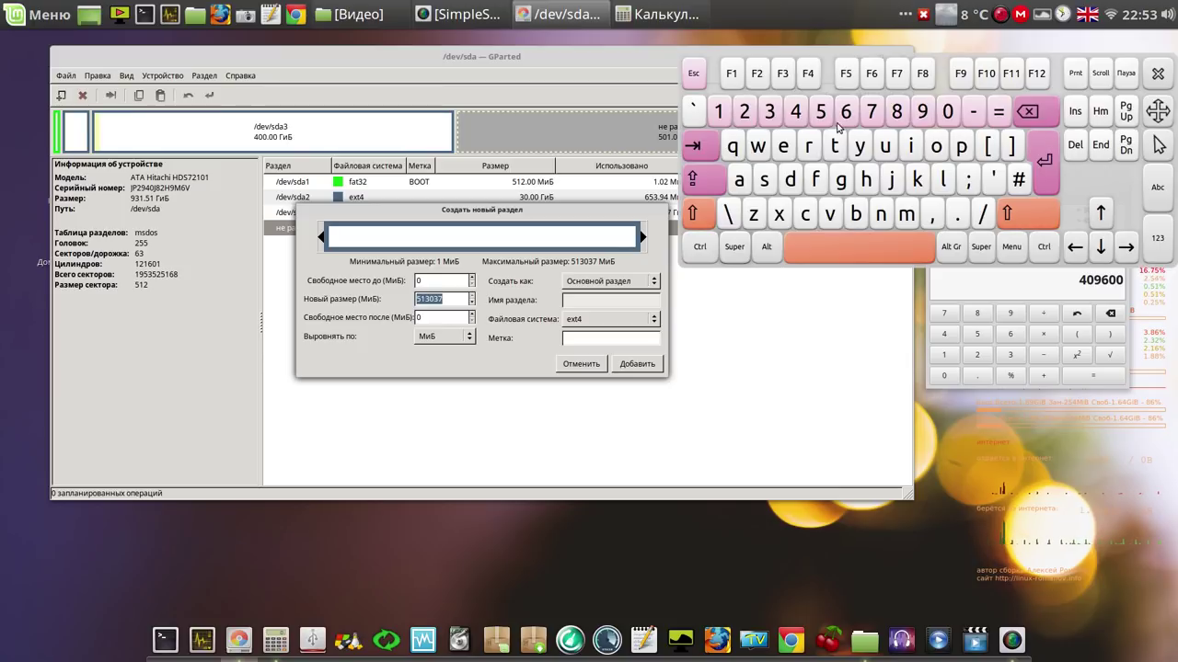
pyautogui.click(796, 112)
pyautogui.click(948, 111)
pyautogui.click(922, 111)
pyautogui.click(845, 111)
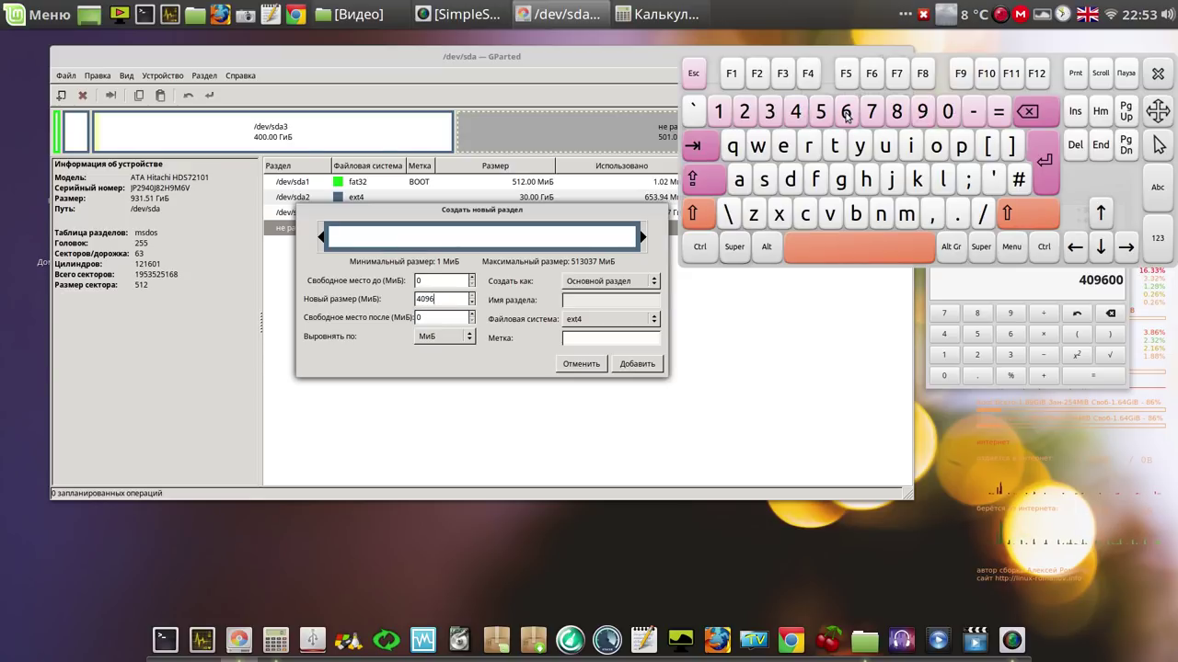
pyautogui.click(452, 318)
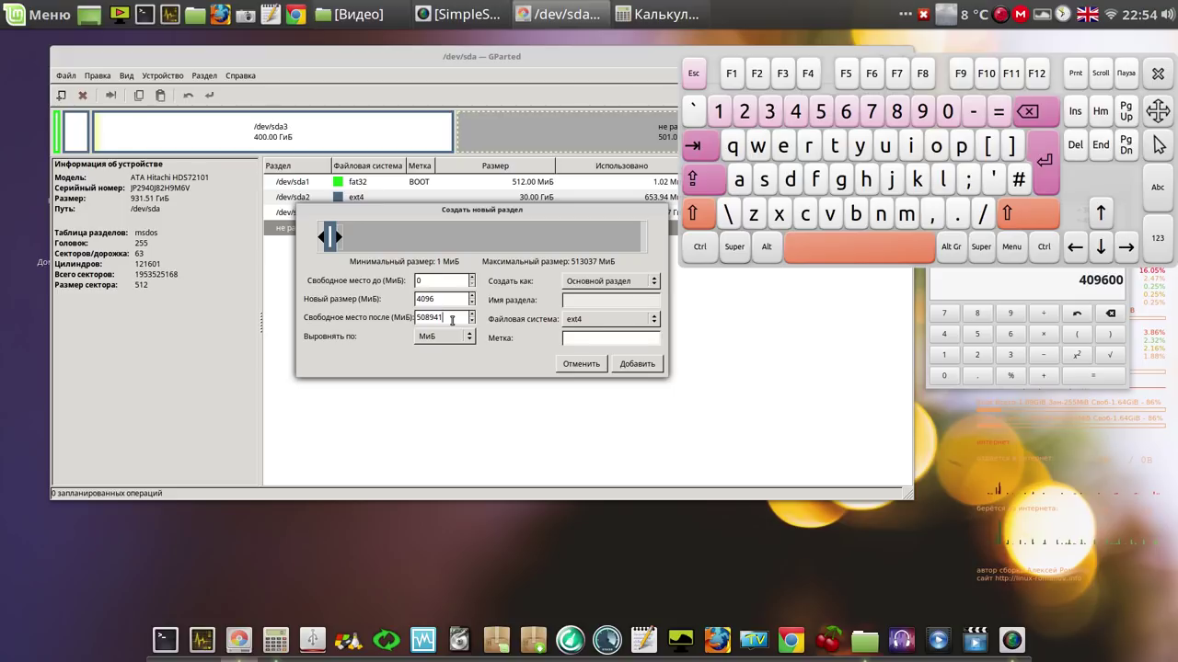
# Set the new 4096 MiB primary partition's file system to linux-swap and add it to the pending operations.
pyautogui.click(1157, 73)
pyautogui.click(653, 319)
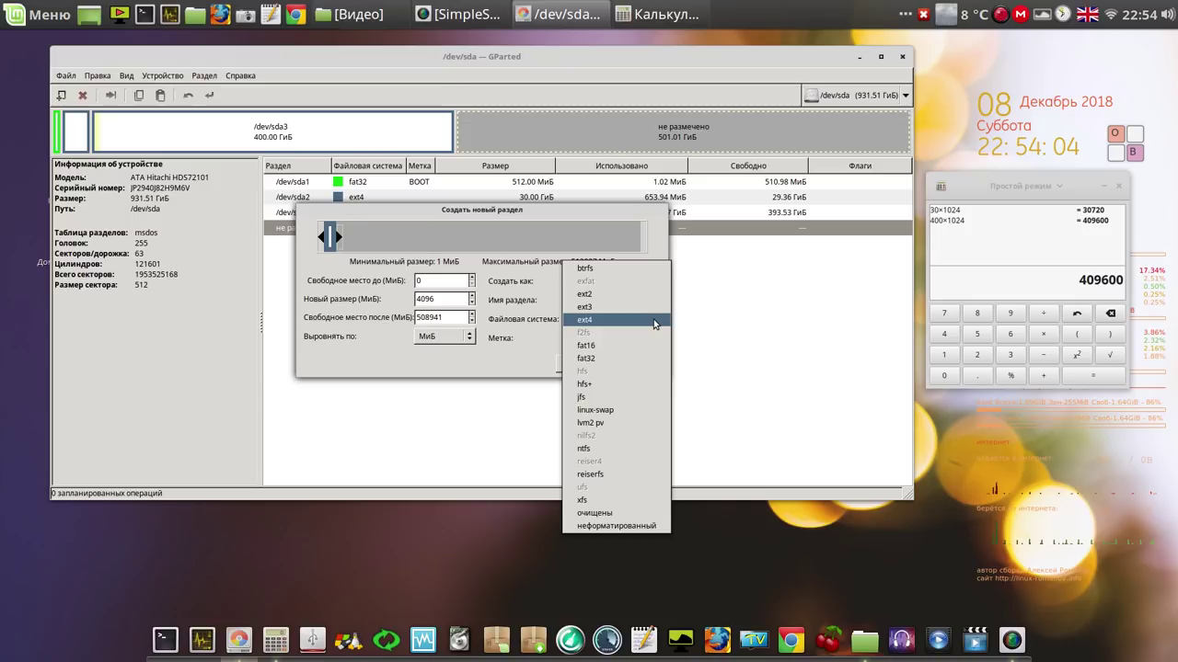
pyautogui.click(621, 410)
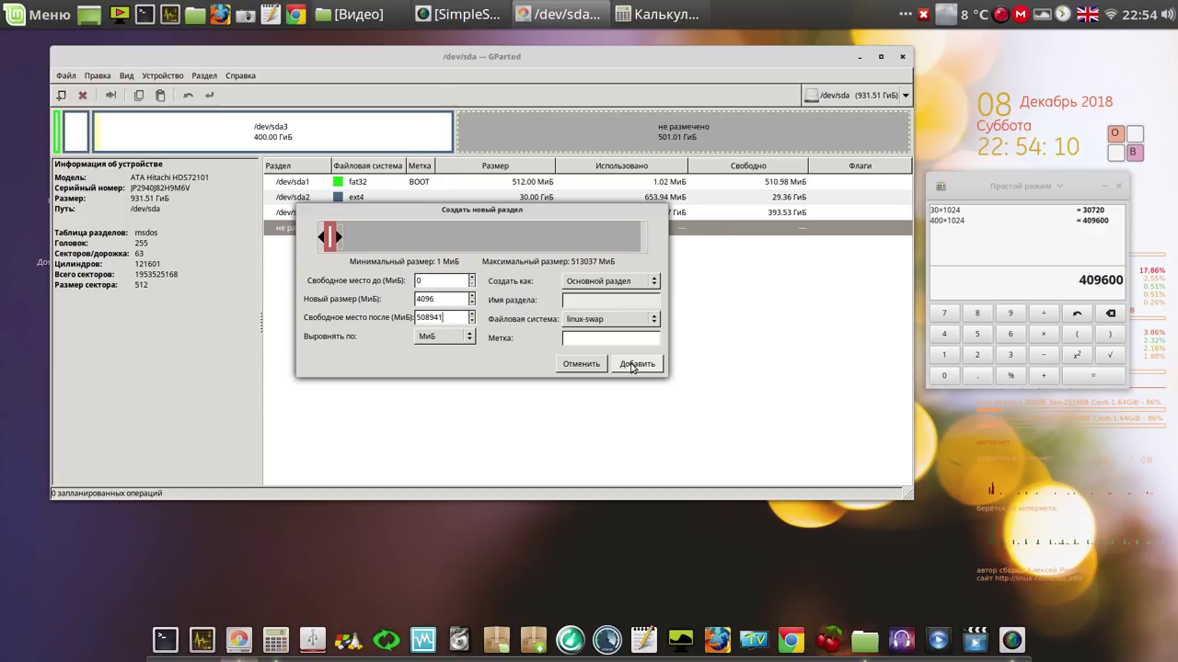
pyautogui.click(632, 366)
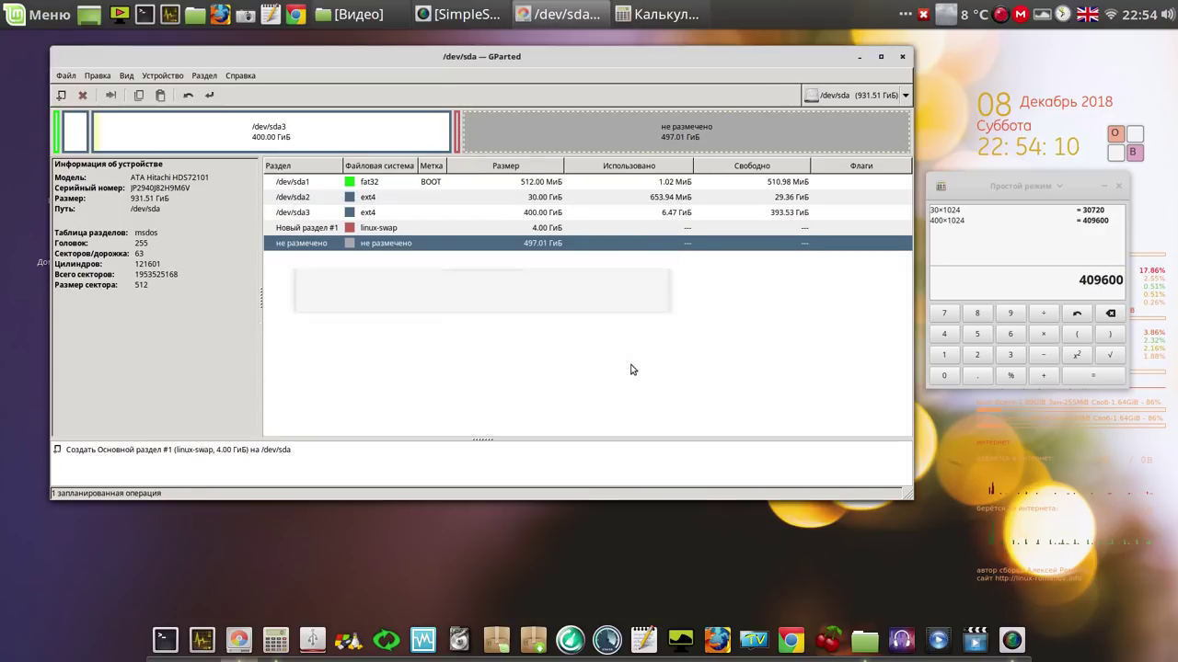
# Apply the pending creation of the 4 GiB primary linux-swap partition on /dev/sda and close the report.
pyautogui.click(209, 95)
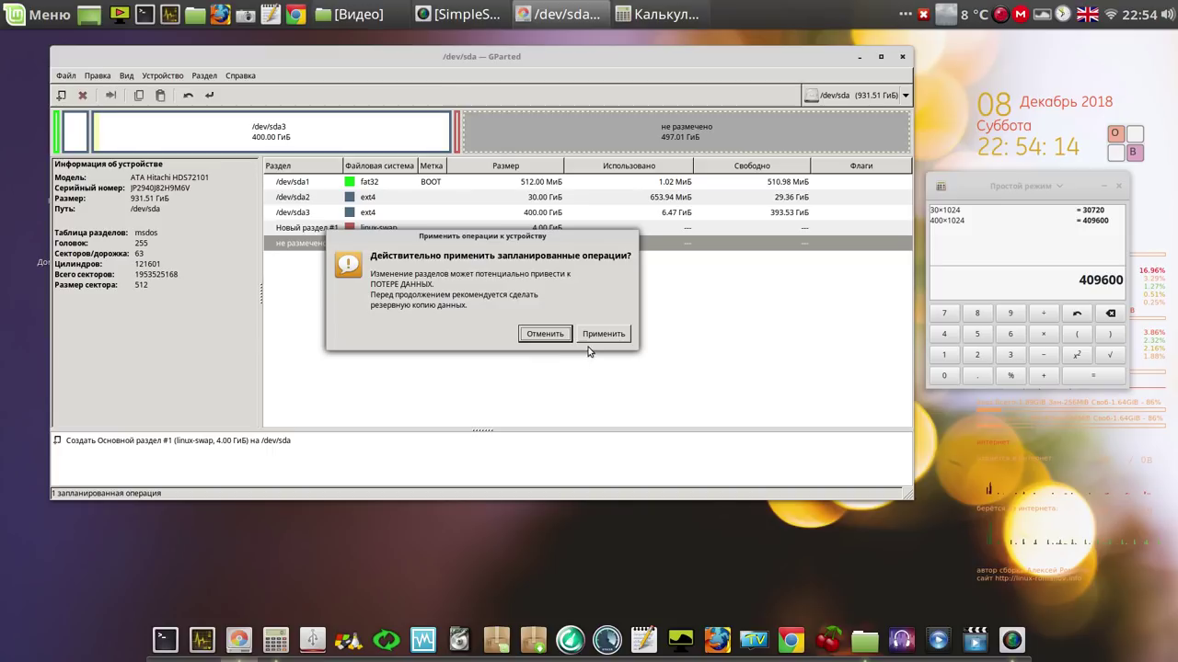
pyautogui.click(603, 333)
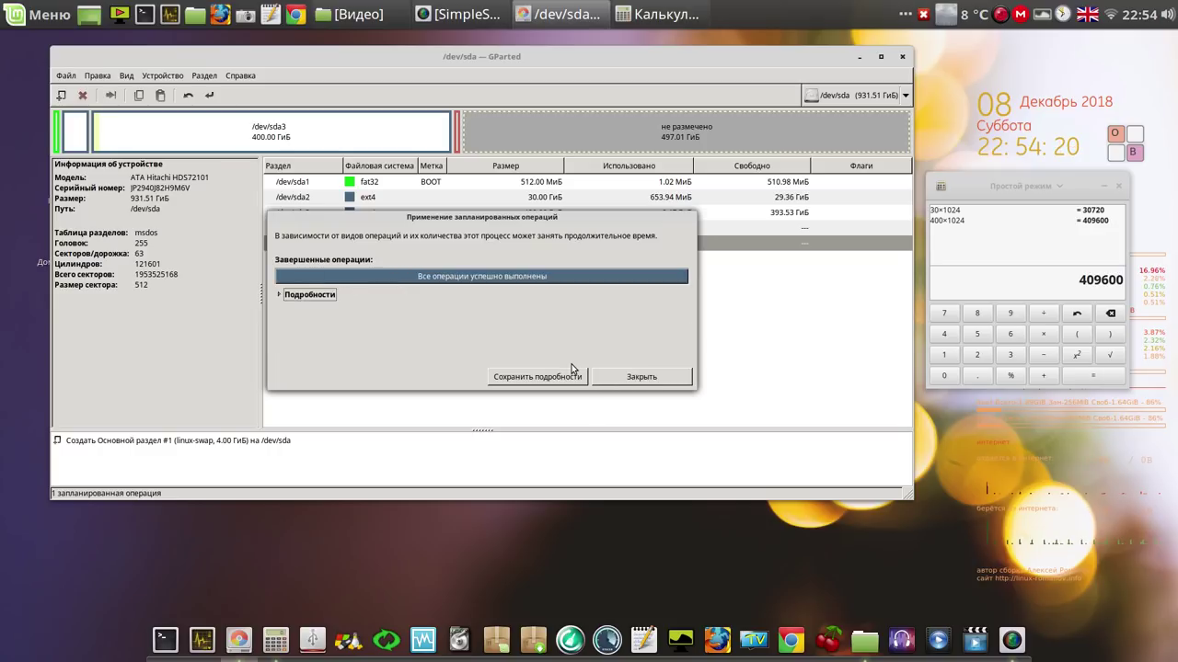
pyautogui.click(641, 377)
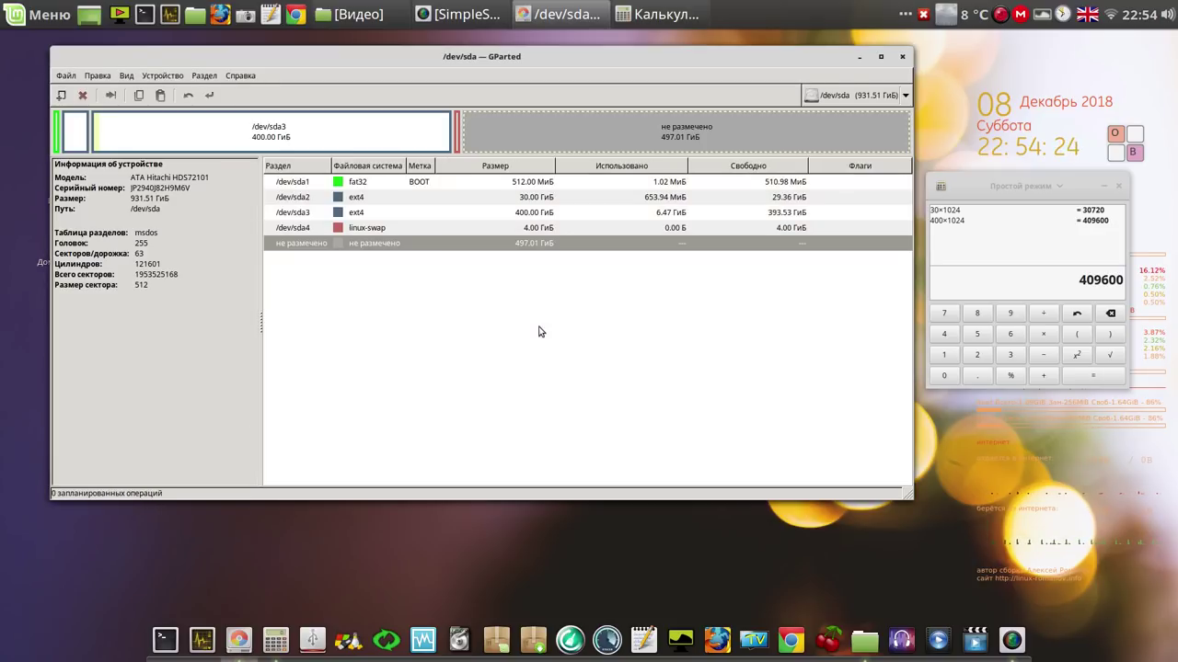
# Try to create another partition in the unallocated space after the primary swap partition /dev/sda4.
pyautogui.rightClick(474, 245)
pyautogui.click(489, 245)
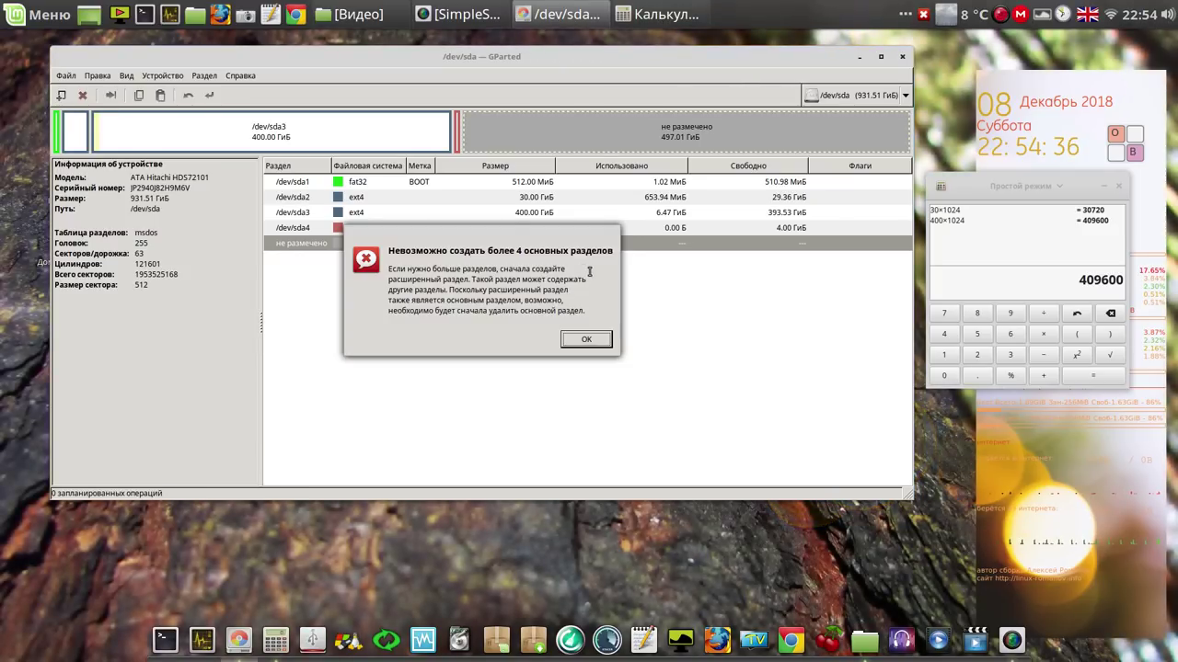
pyautogui.click(586, 339)
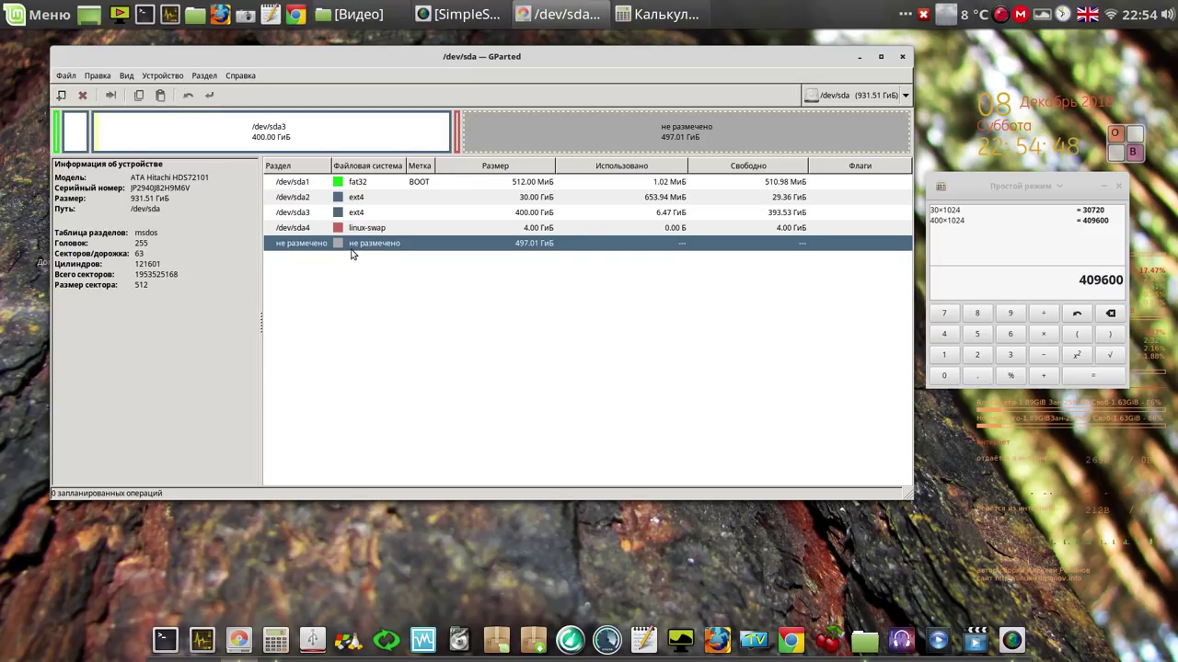
# Delete the linux-swap partition /dev/sda4, apply the deletion to the disk and close the report.
pyautogui.click(377, 233)
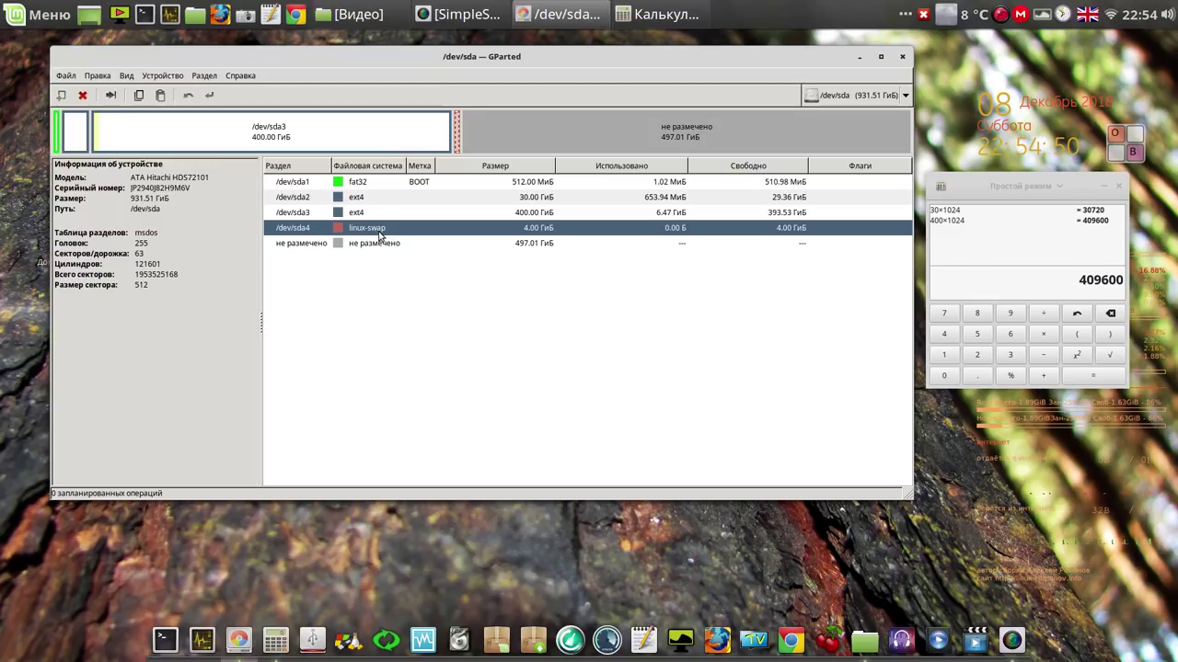
pyautogui.rightClick(382, 234)
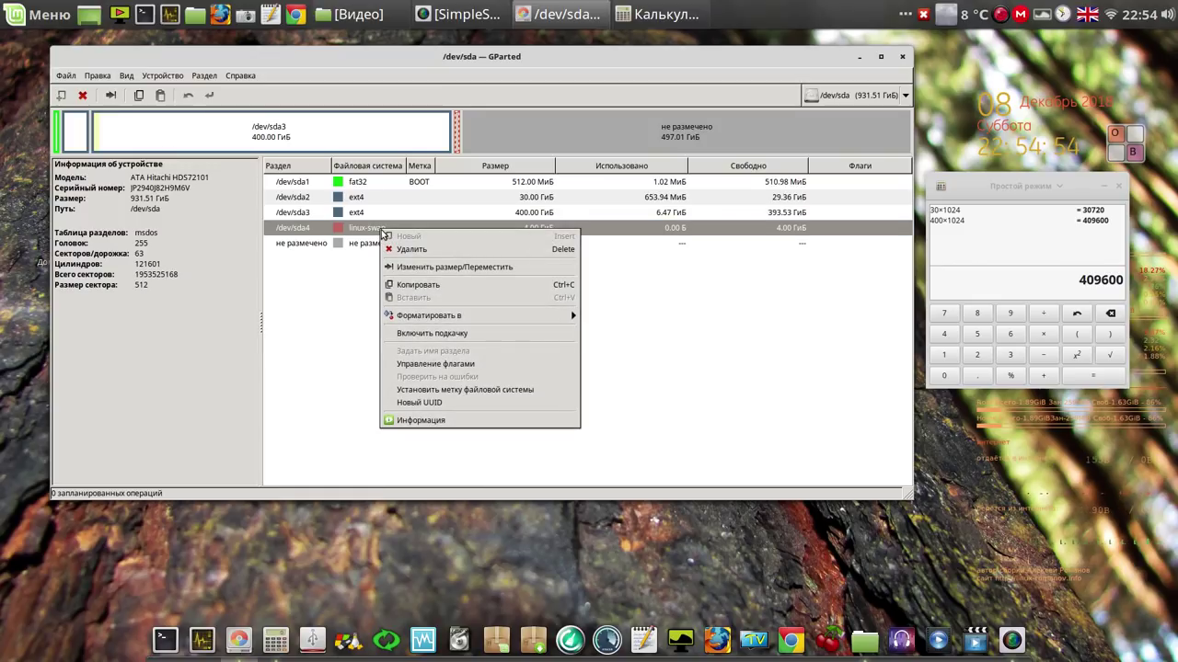
pyautogui.click(414, 250)
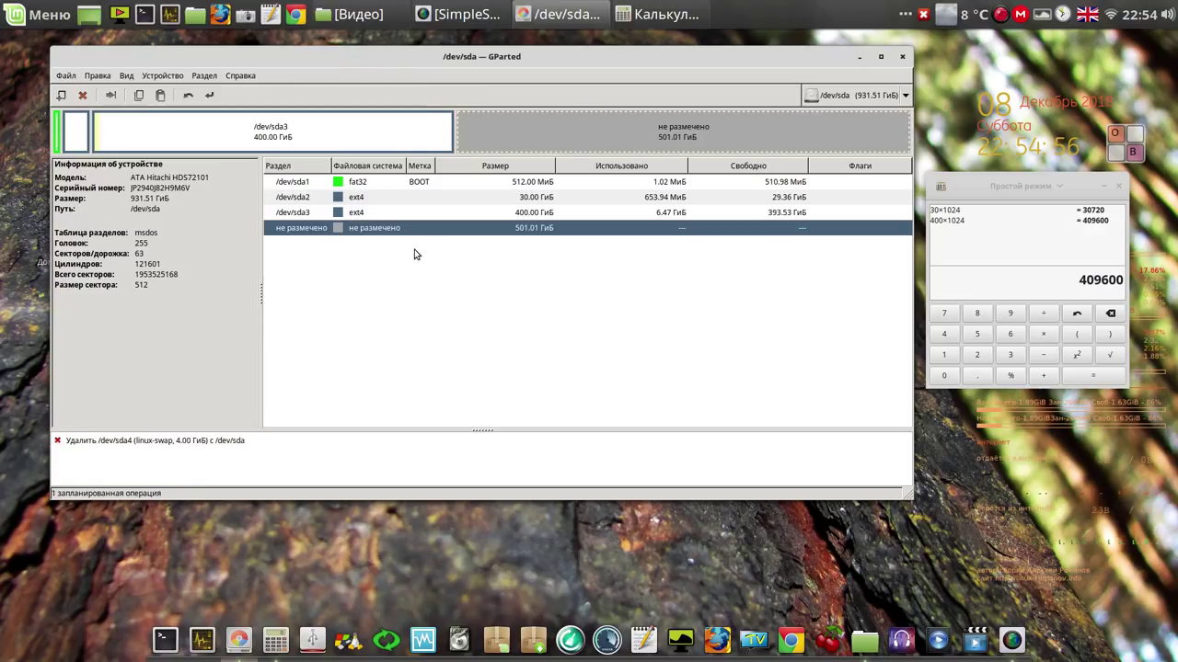
pyautogui.click(210, 95)
pyautogui.click(601, 336)
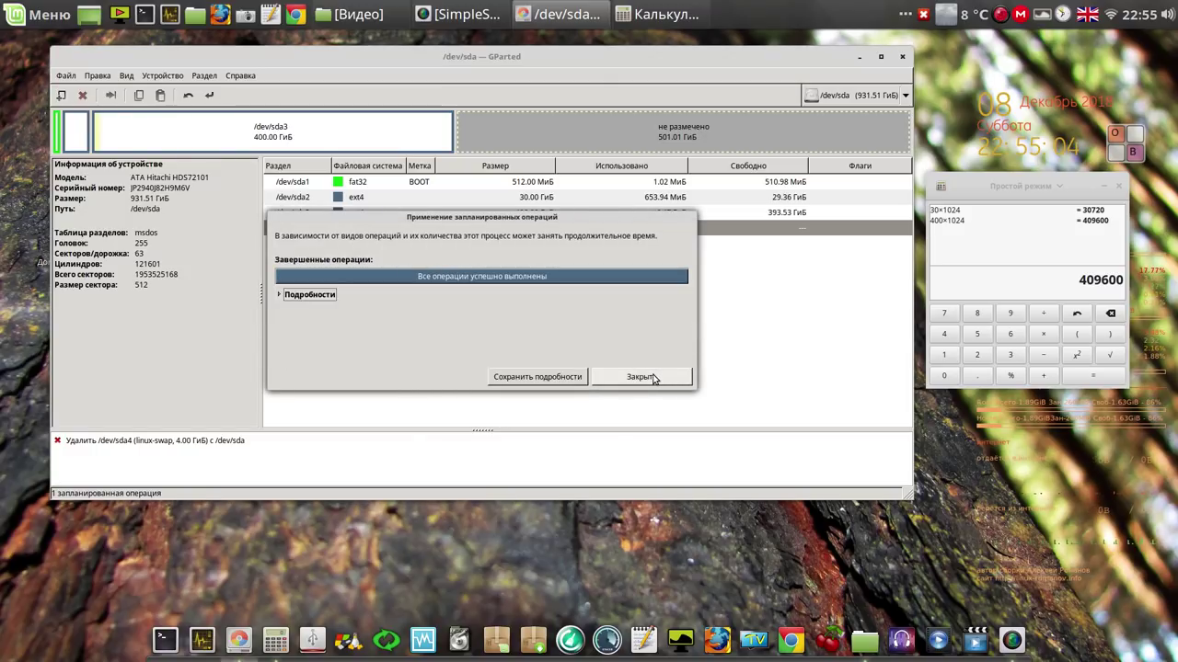
pyautogui.click(641, 377)
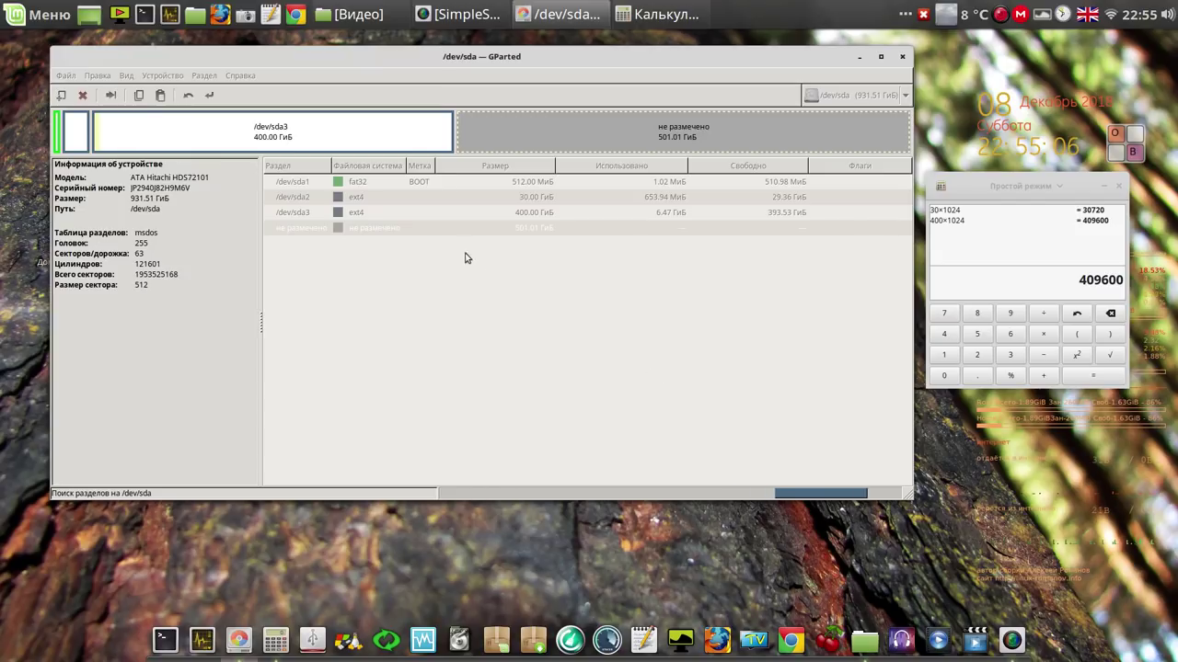
# Add a new extended partition covering all the unallocated space after /dev/sda3.
pyautogui.rightClick(436, 229)
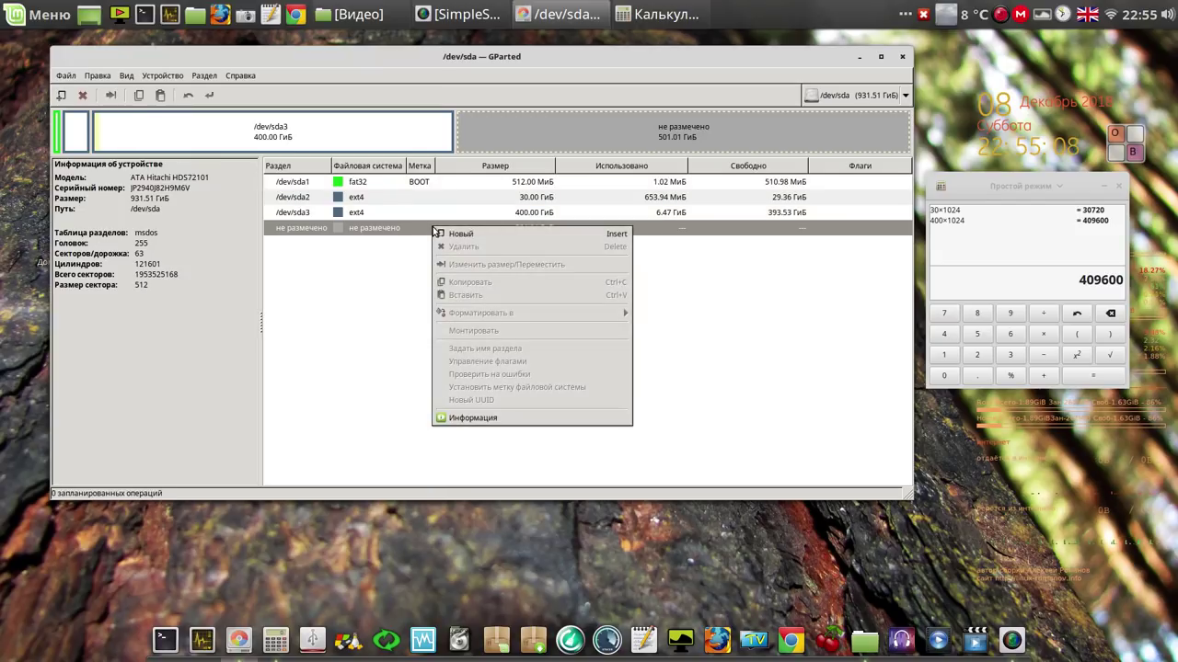
pyautogui.click(461, 234)
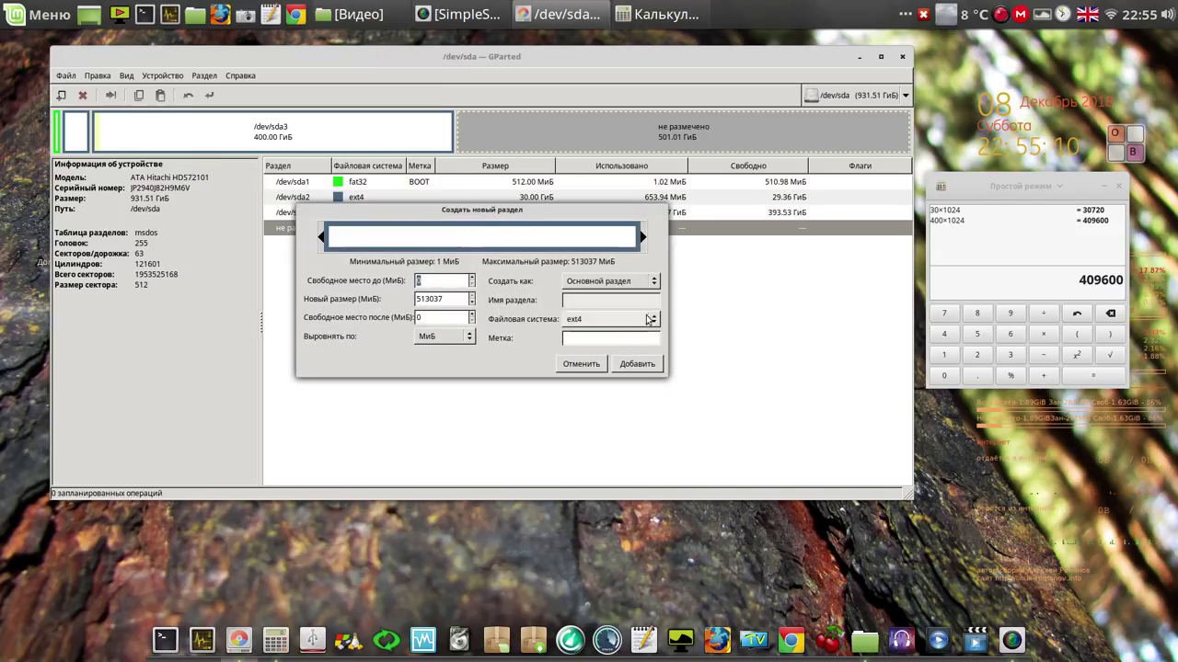
pyautogui.click(656, 282)
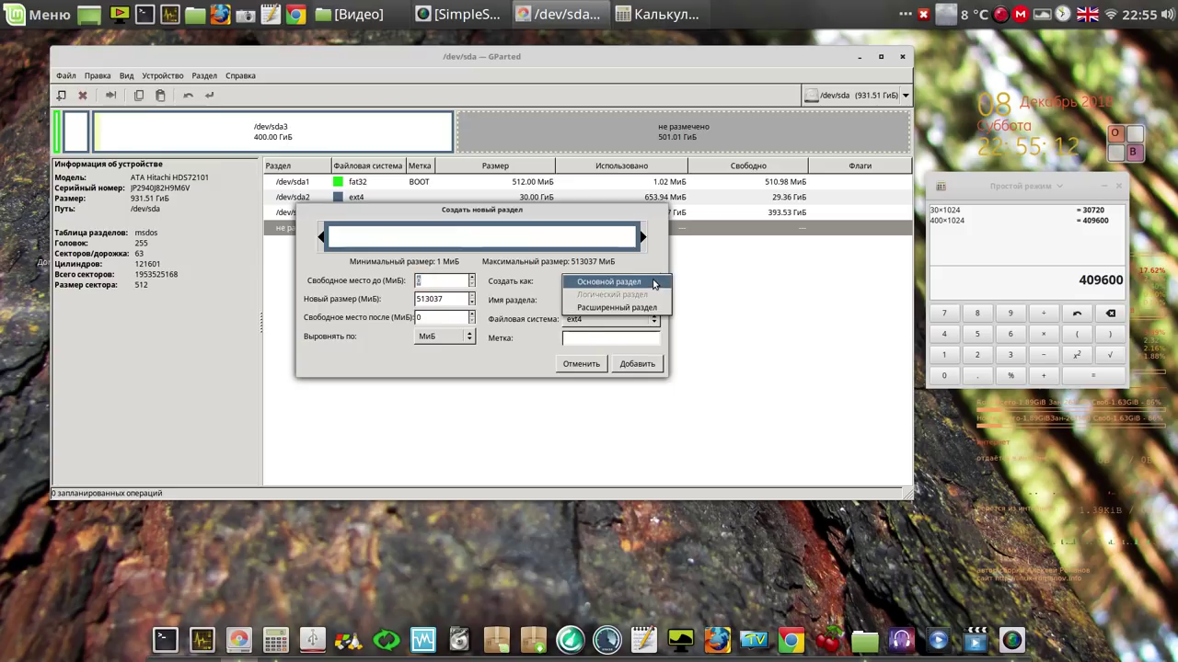
pyautogui.click(637, 311)
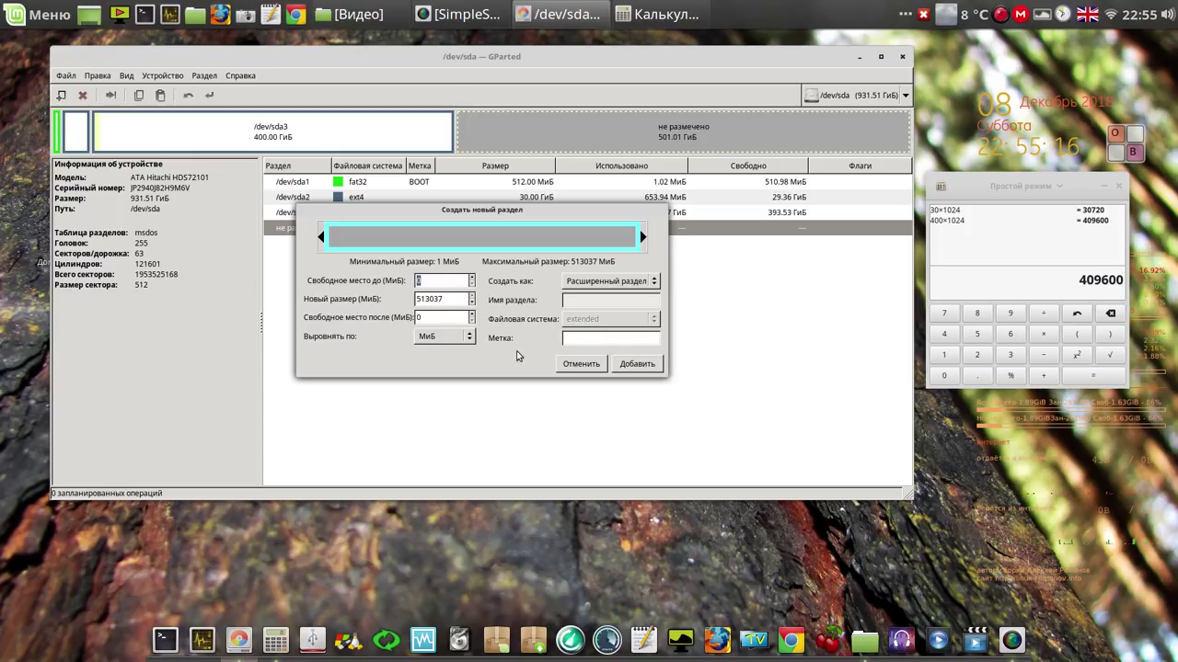
pyautogui.click(637, 364)
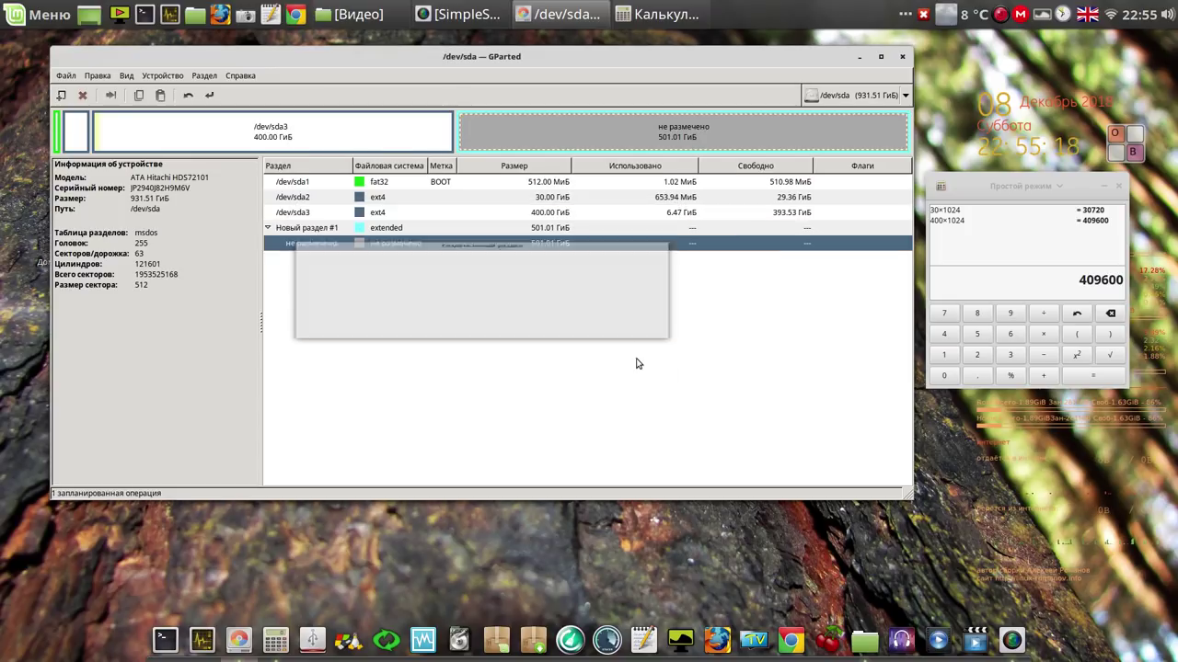
# Apply the pending creation of the extended partition on /dev/sda and close the report.
pyautogui.click(209, 96)
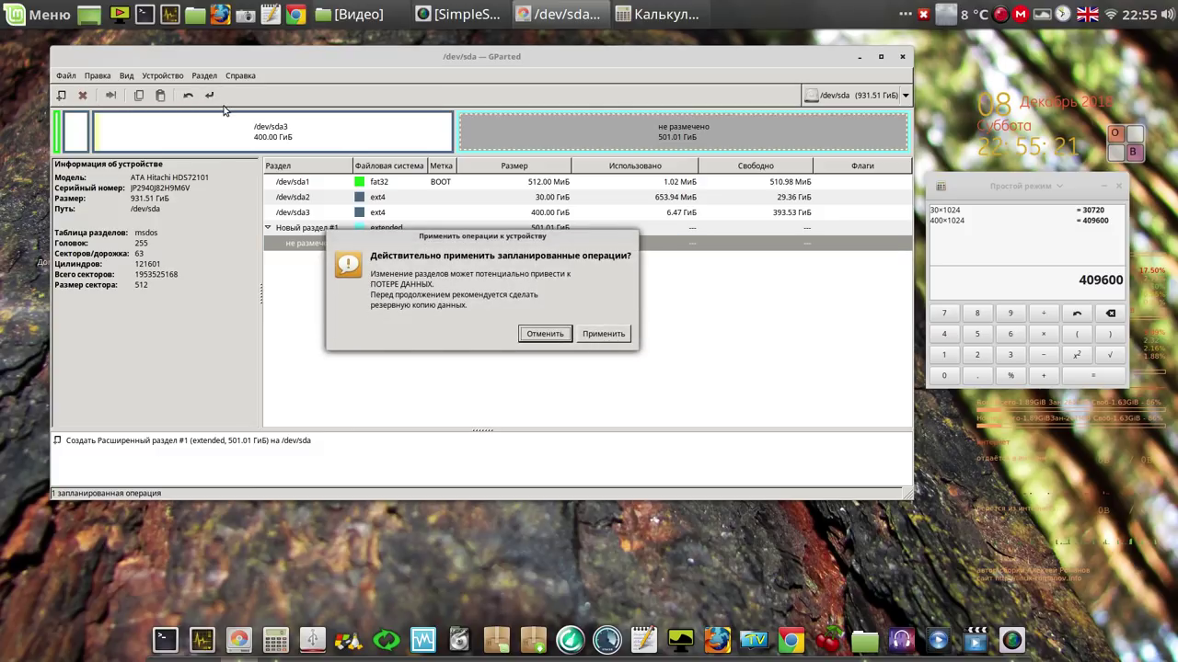
pyautogui.click(607, 335)
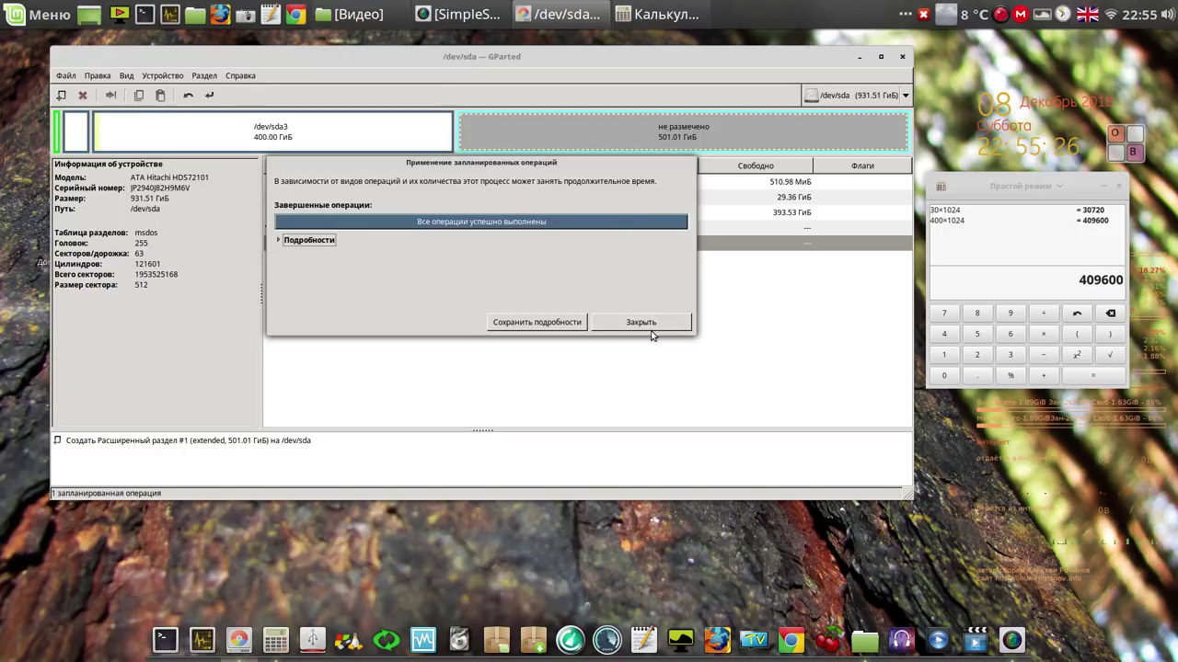
pyautogui.click(650, 331)
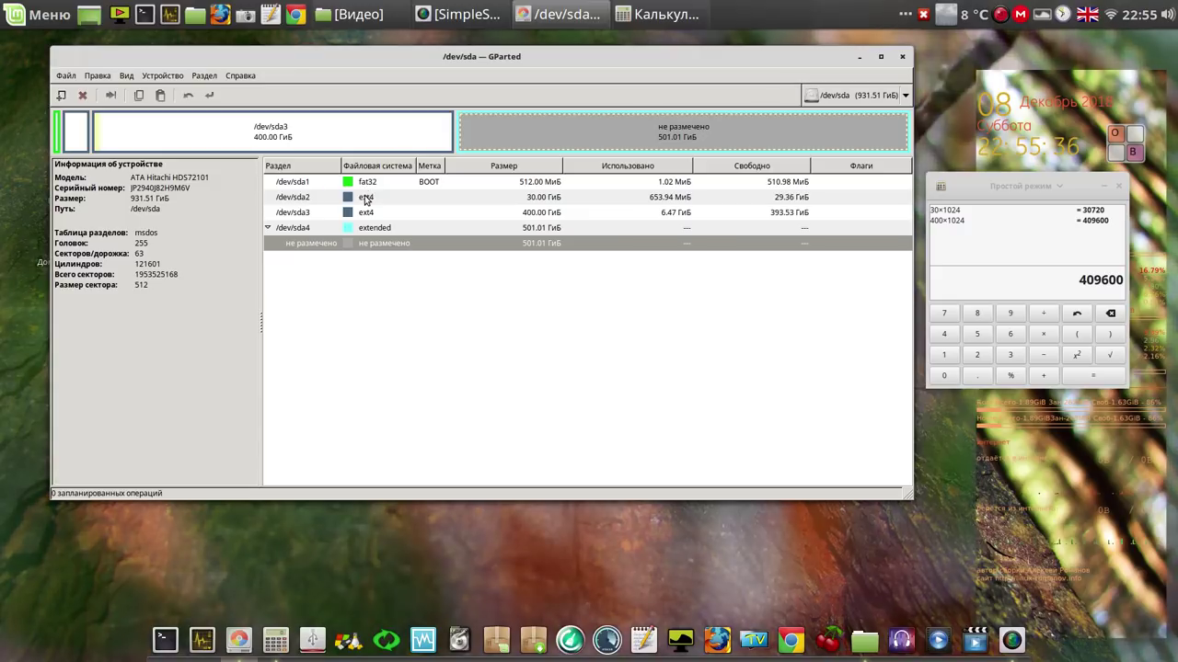
# Start a new logical partition inside the extended partition /dev/sda4 and set its size to 4096 MiB using the on-screen keyboard.
pyautogui.rightClick(403, 246)
pyautogui.click(421, 248)
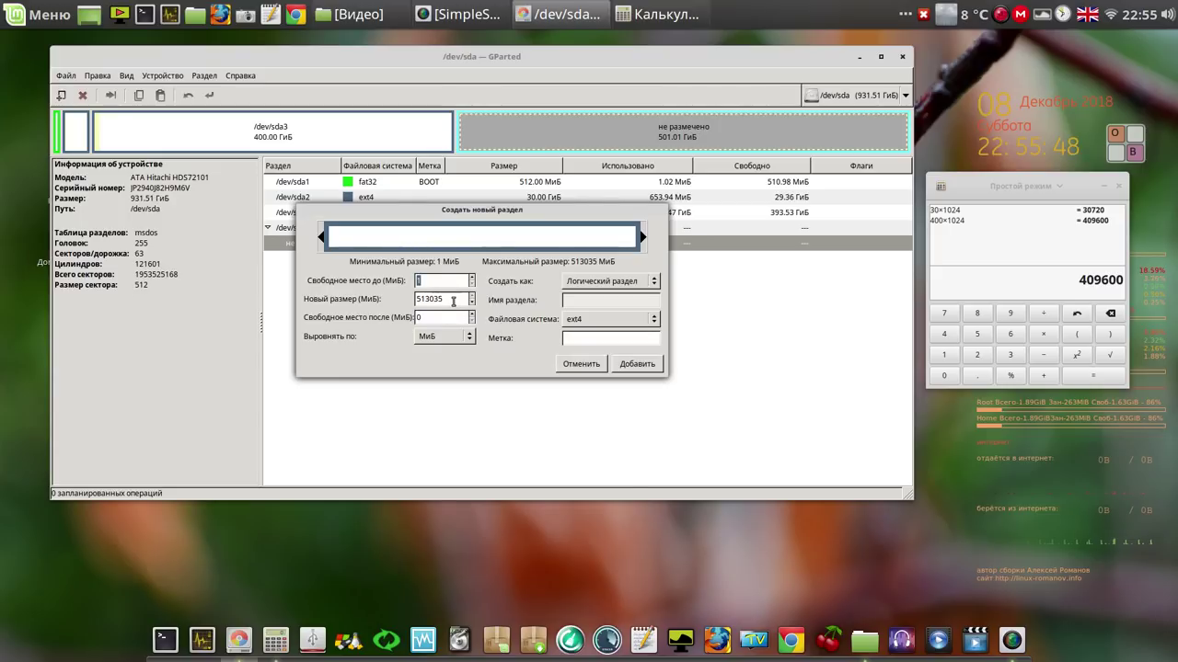
pyautogui.click(1122, 143)
pyautogui.click(1042, 117)
pyautogui.press('BackSpace')
pyautogui.press('BackSpace')
pyautogui.press('BackSpace')
pyautogui.press('BackSpace')
pyautogui.press('BackSpace')
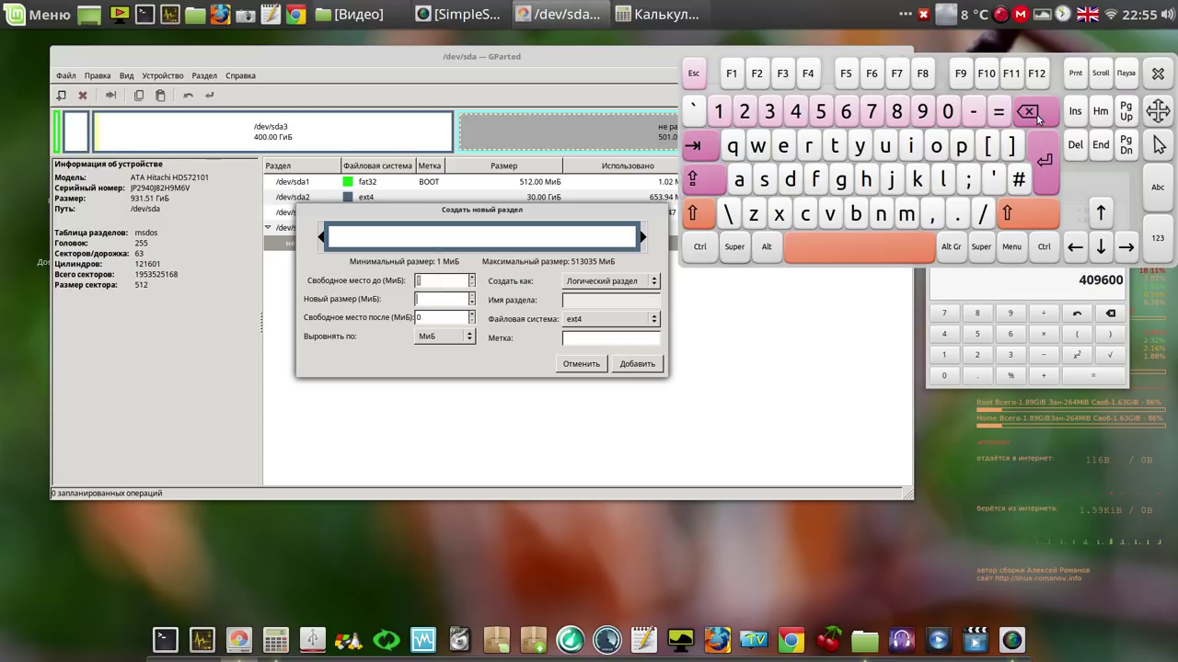
pyautogui.click(797, 114)
pyautogui.click(947, 112)
pyautogui.click(922, 111)
pyautogui.click(846, 111)
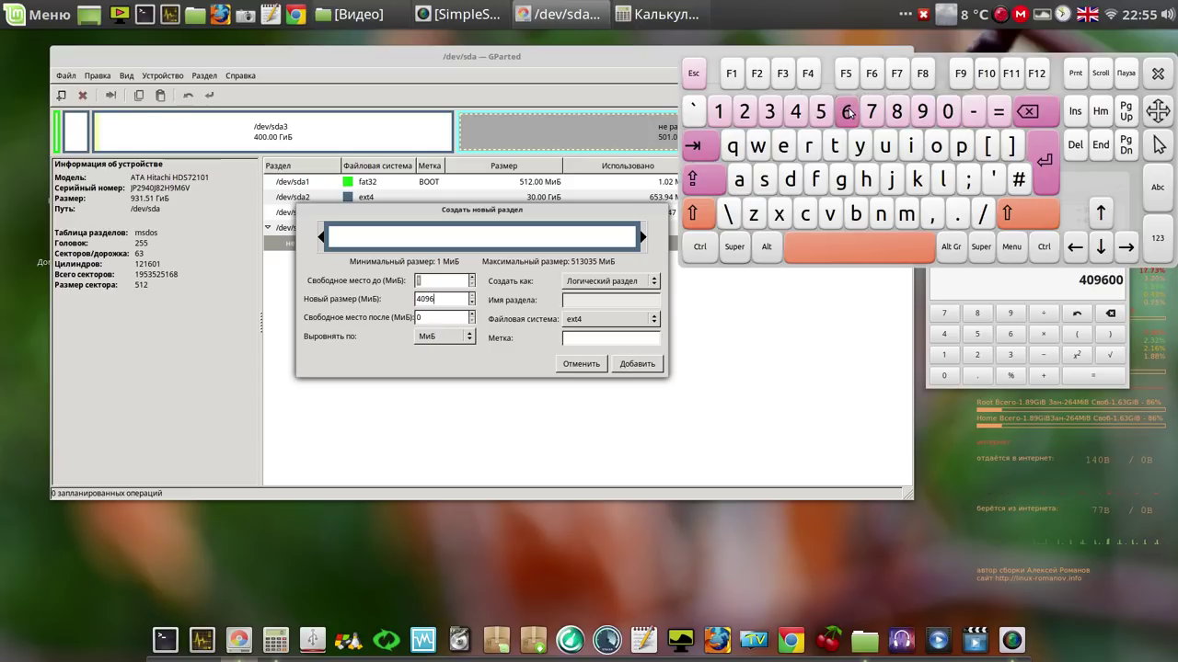
pyautogui.click(433, 317)
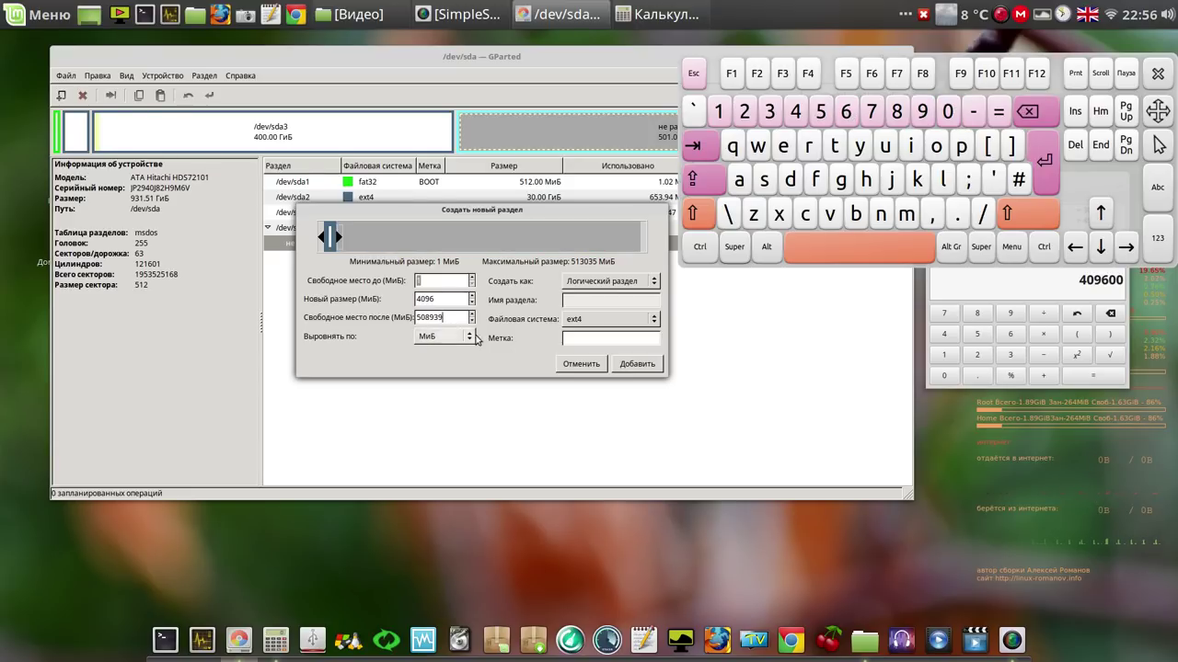
# Set the logical partition's file system to linux-swap, add it to the pending operations and close the on-screen keyboard.
pyautogui.click(654, 321)
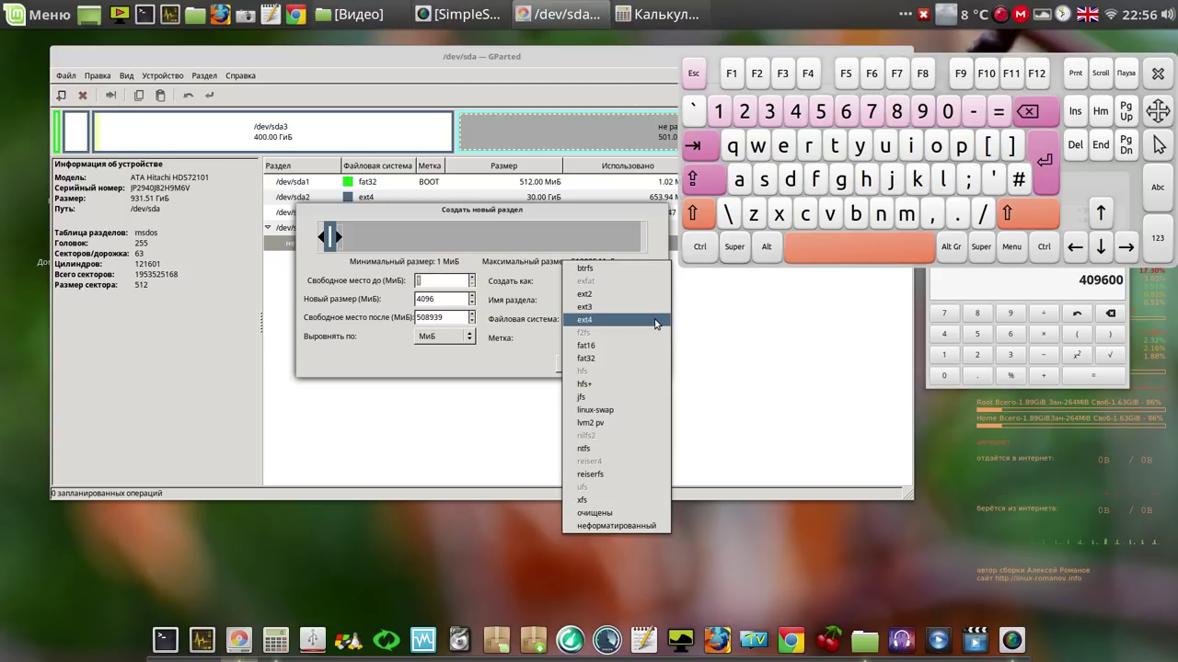
pyautogui.click(634, 406)
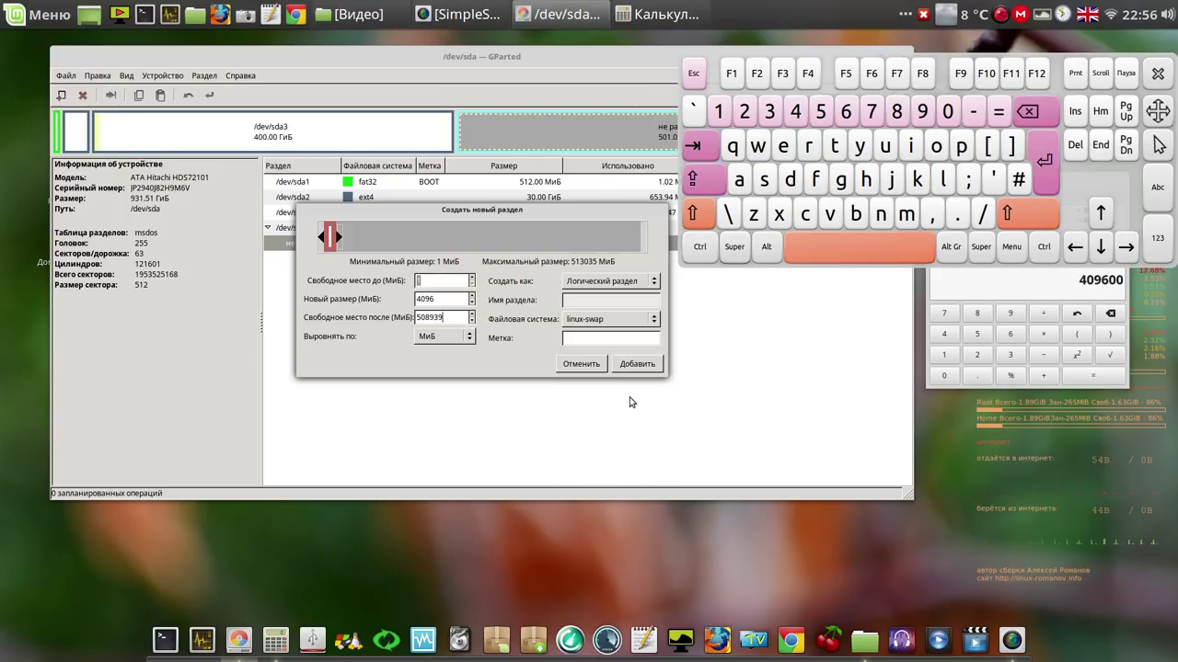
pyautogui.click(642, 368)
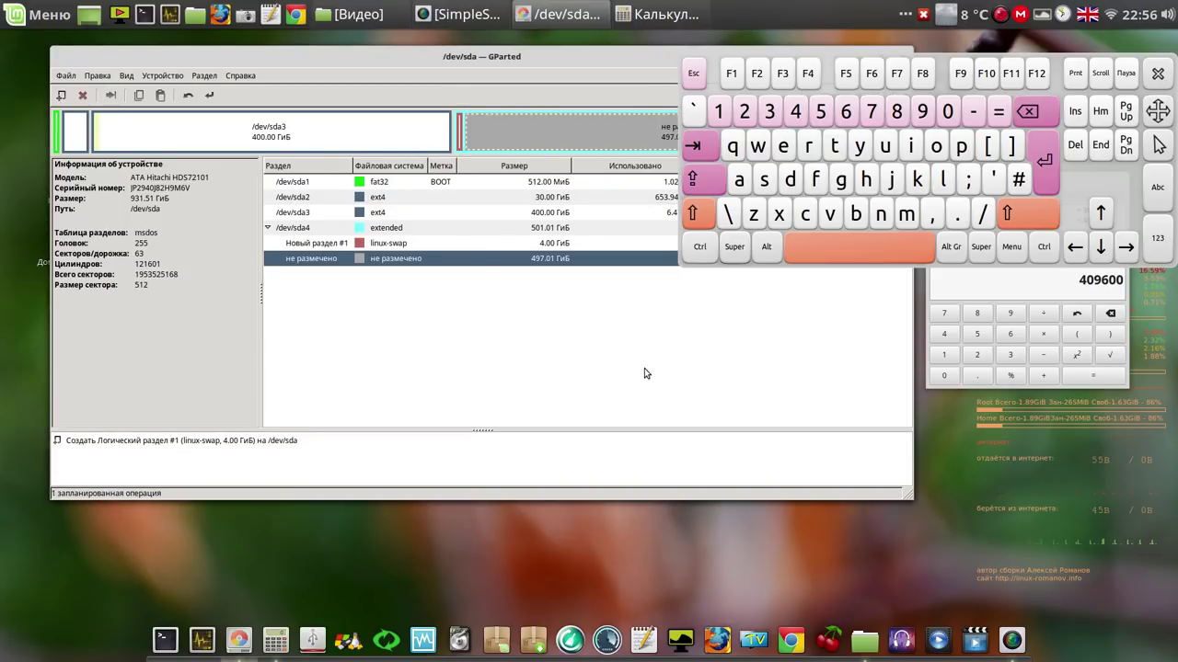
pyautogui.click(1161, 77)
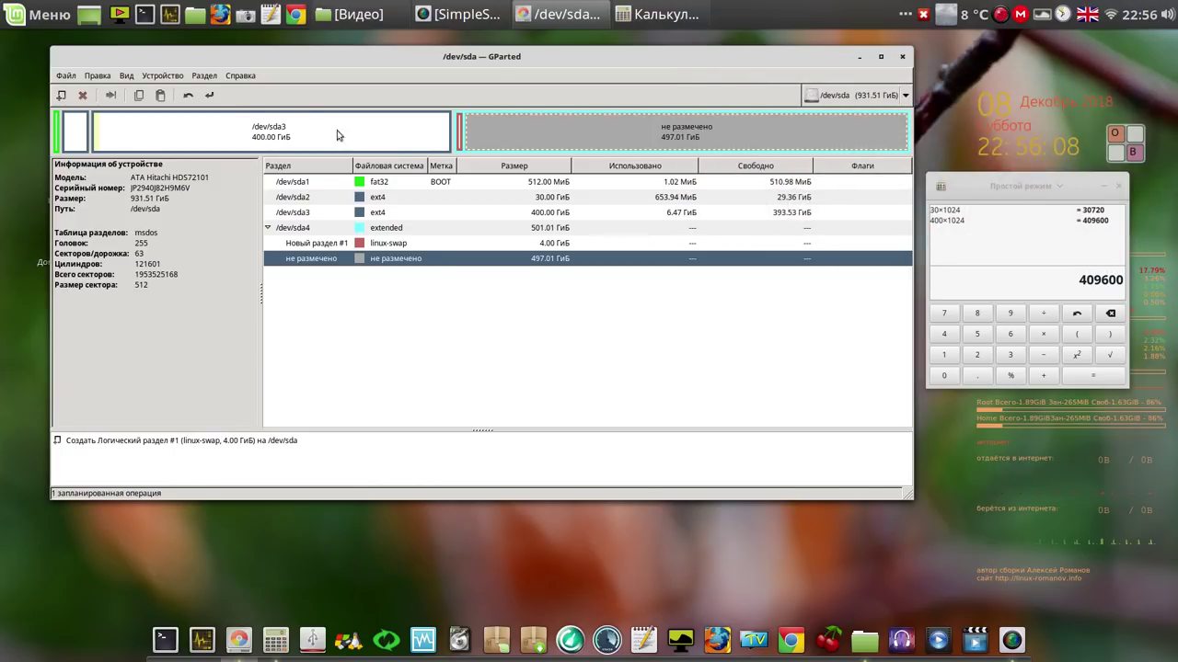
# Apply the pending creation of the 4 GiB logical linux-swap partition and close the report.
pyautogui.click(210, 96)
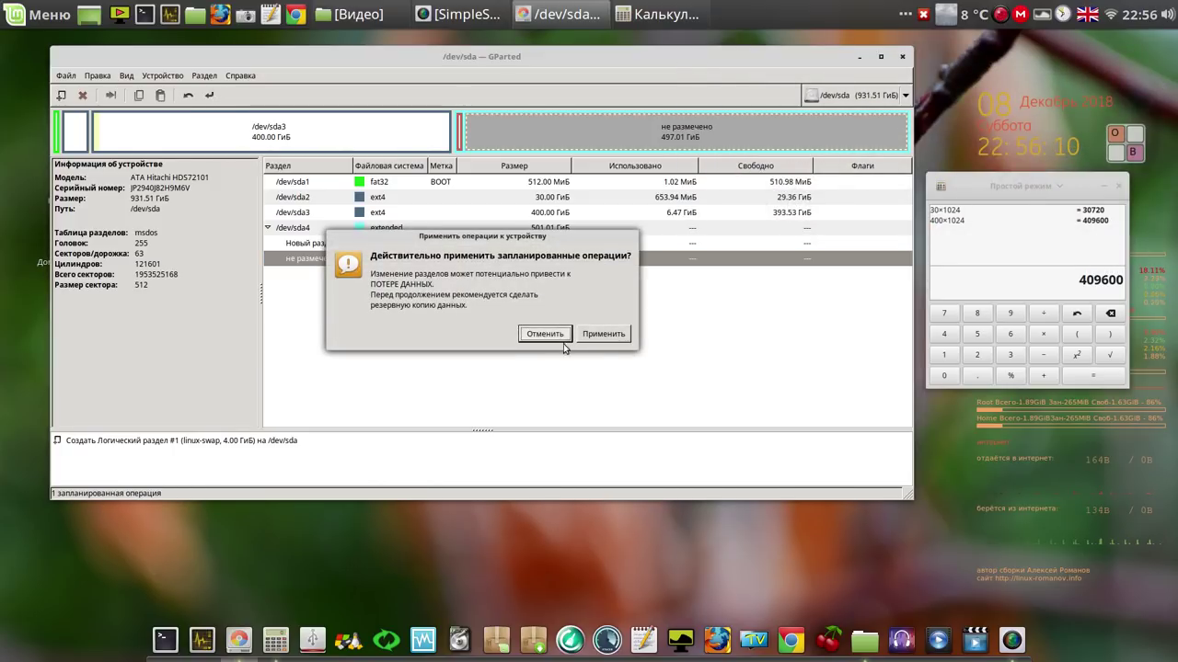
pyautogui.click(618, 336)
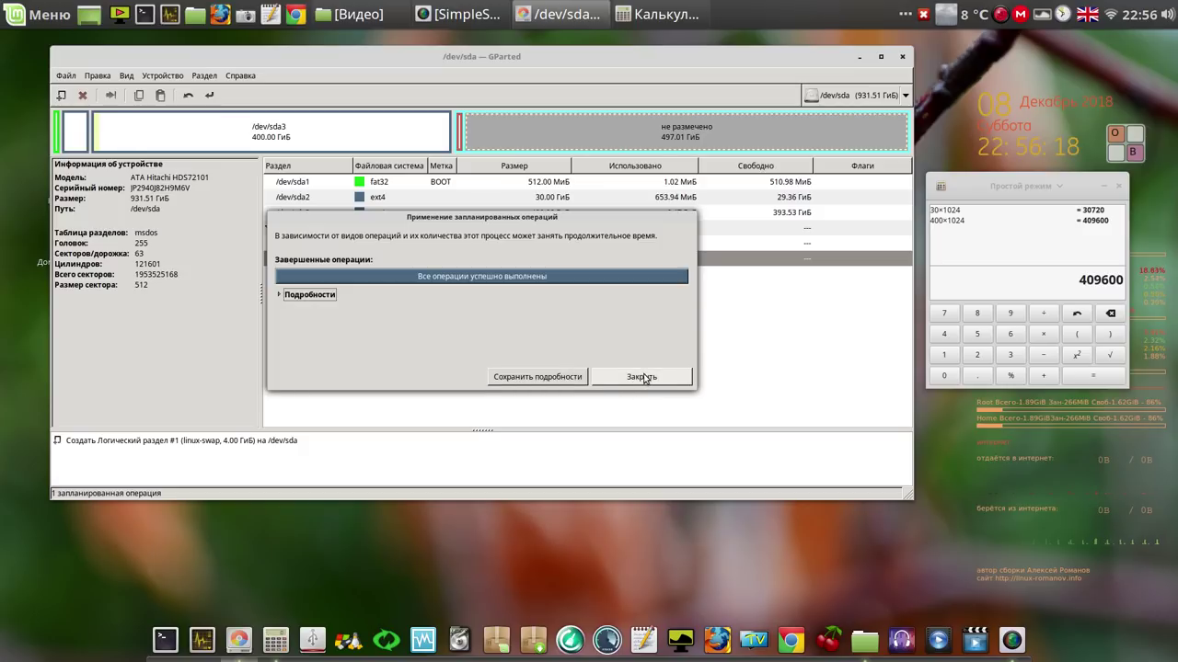
pyautogui.click(642, 377)
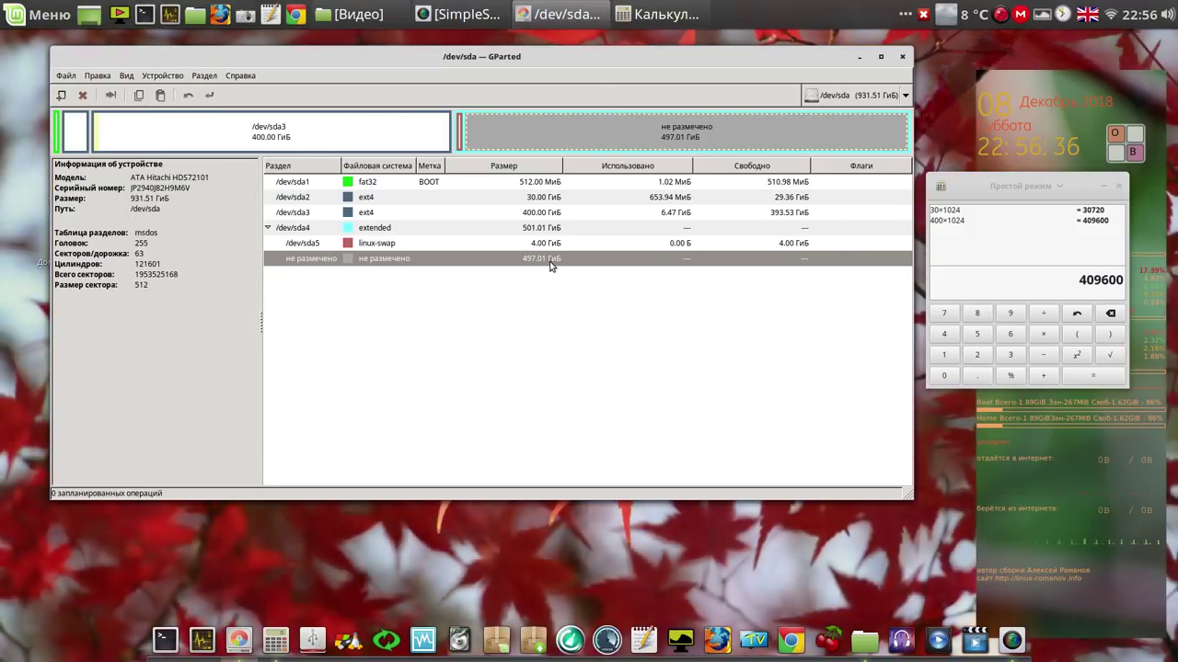
# Review the partitions from /dev/sda1 to the extended /dev/sda4 one after another in the partition list.
pyautogui.click(394, 184)
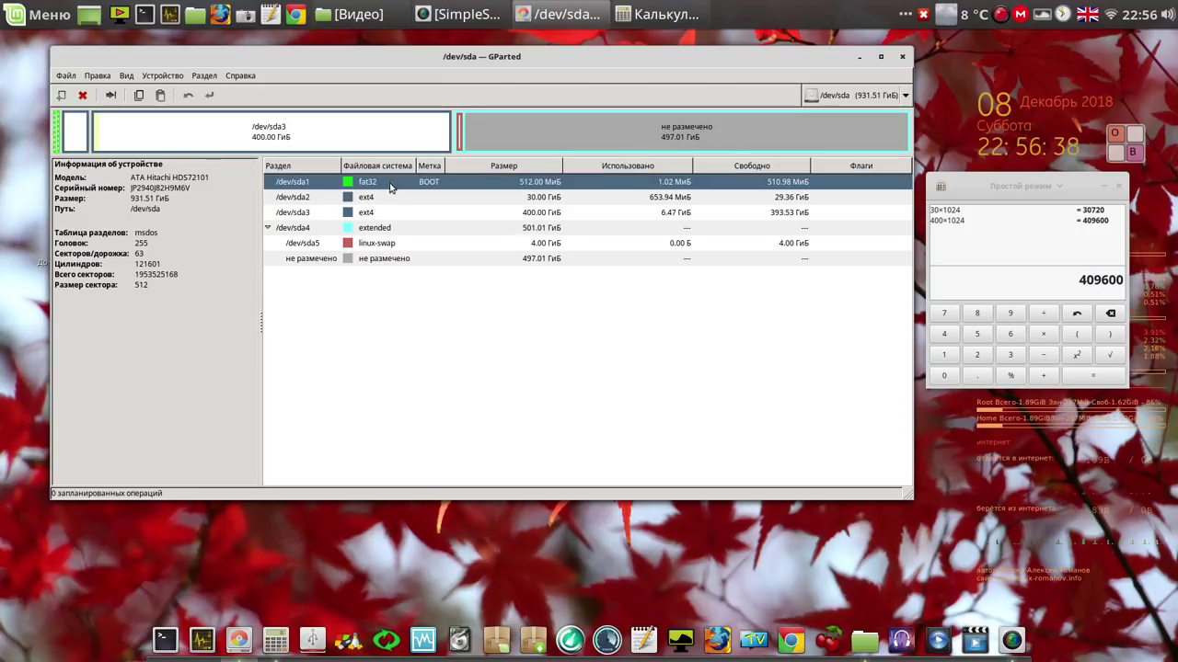
pyautogui.click(387, 199)
pyautogui.click(384, 213)
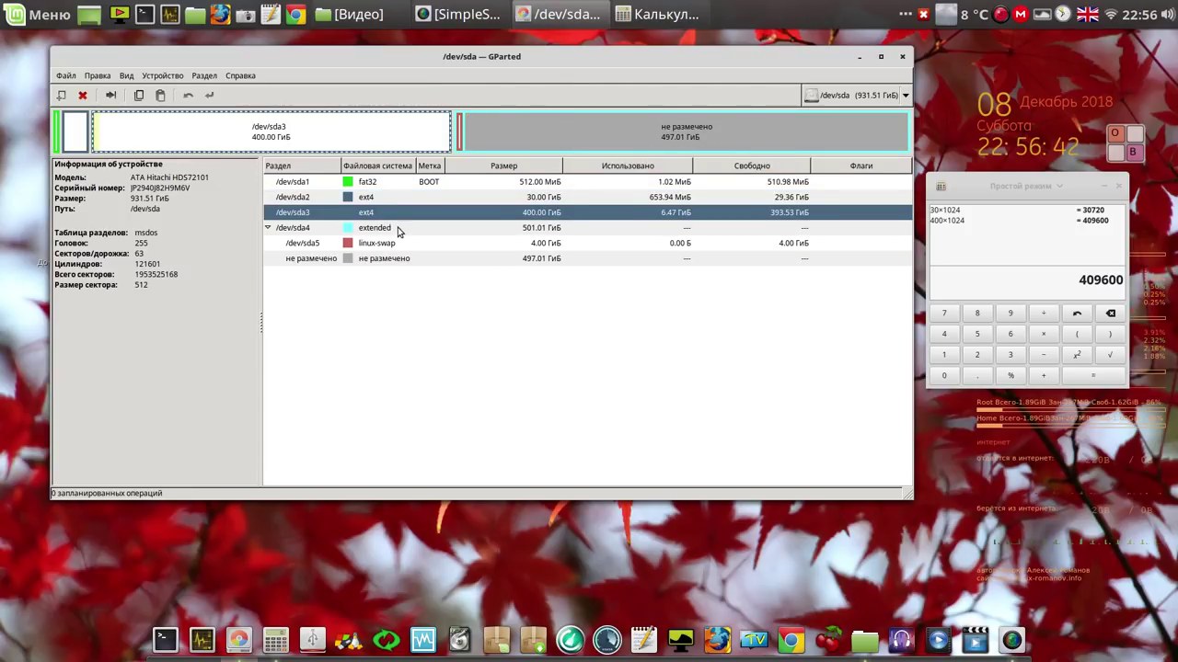
pyautogui.click(398, 230)
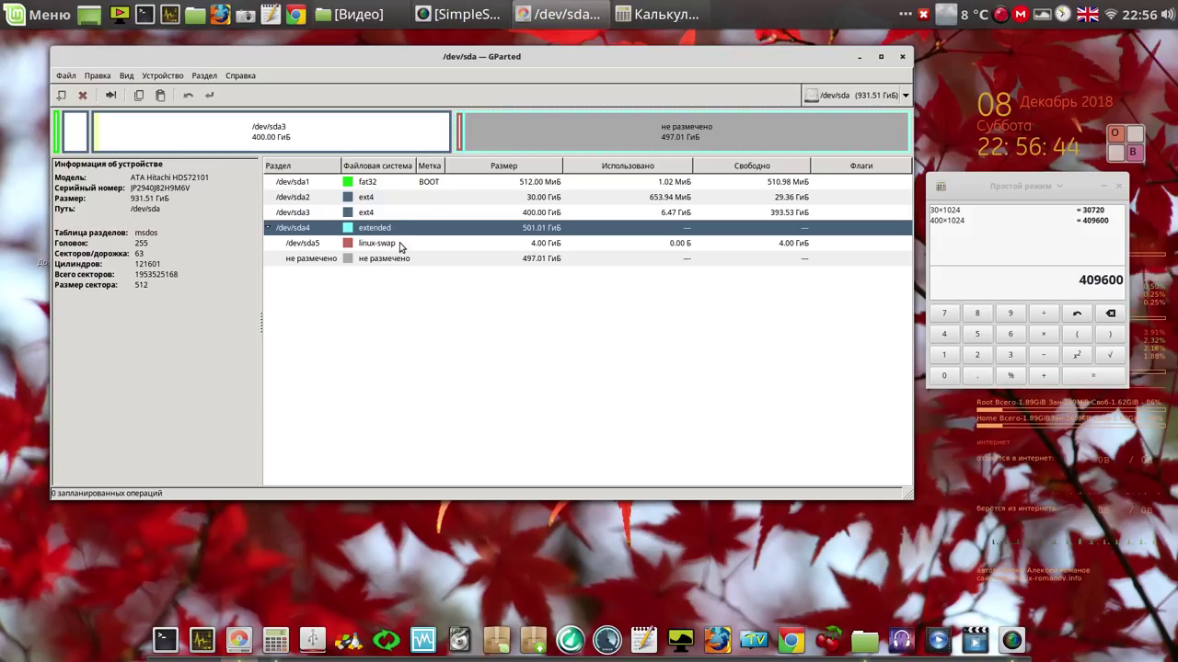
# Start a new logical partition in the unallocated space of the extended partition and set its size to 51200 MiB using the on-screen keyboard.
pyautogui.click(400, 244)
pyautogui.click(403, 259)
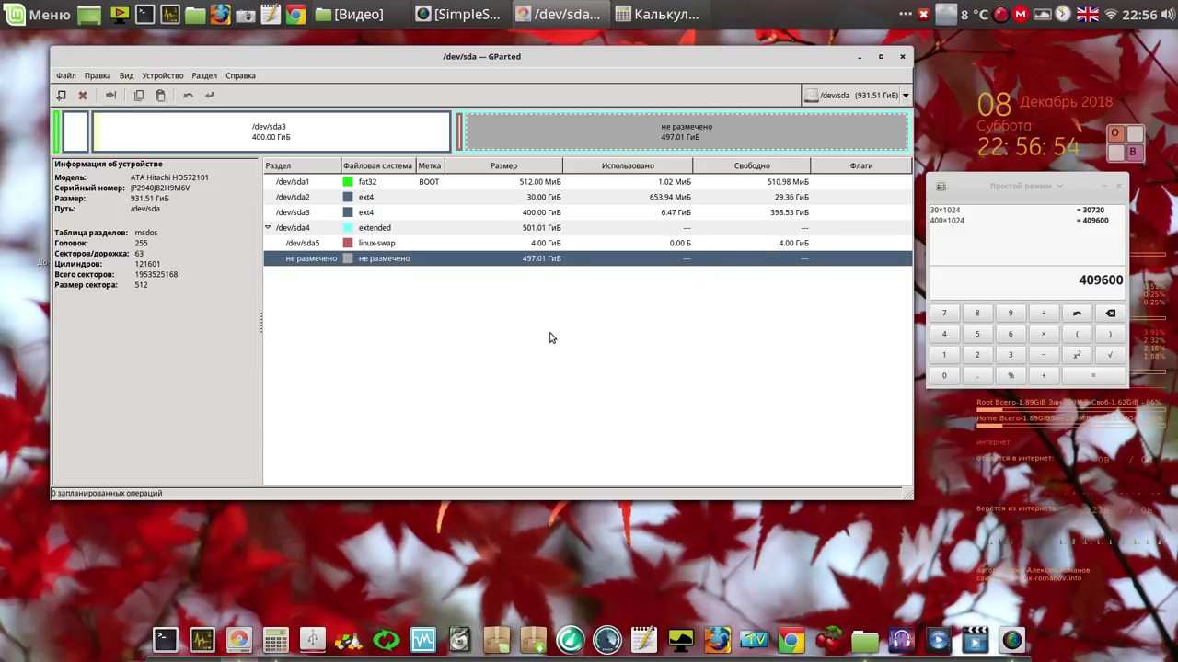
pyautogui.rightClick(464, 266)
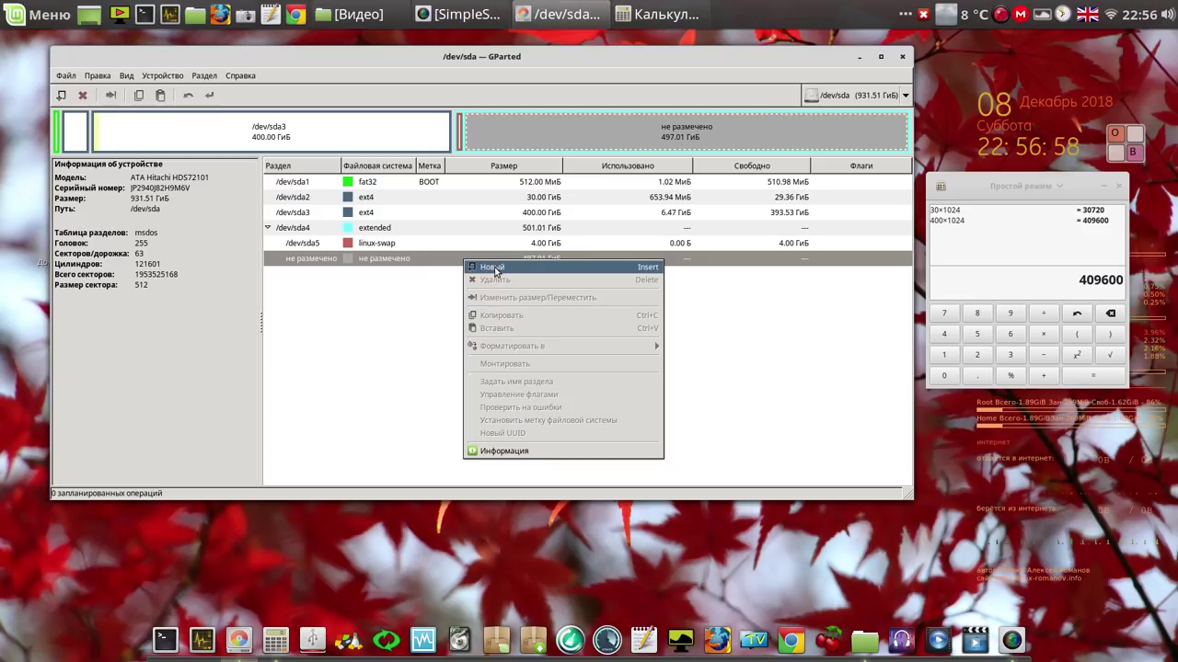
pyautogui.click(494, 268)
pyautogui.moveTo(457, 299); pyautogui.dragTo(405, 296)
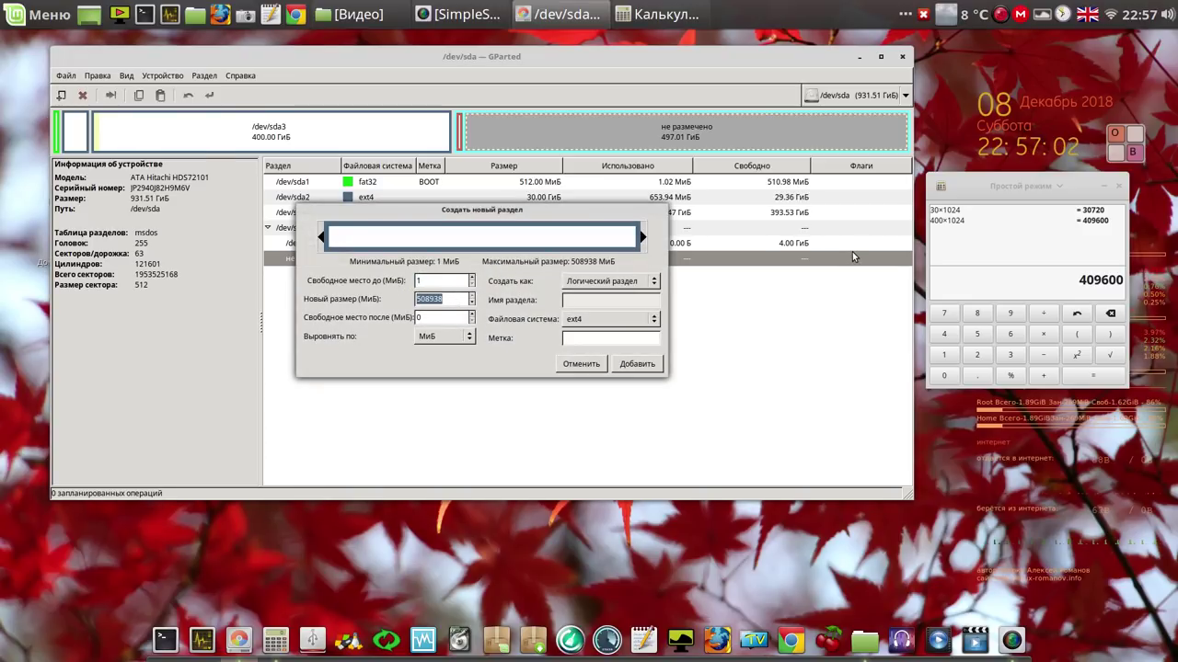
pyautogui.click(1132, 143)
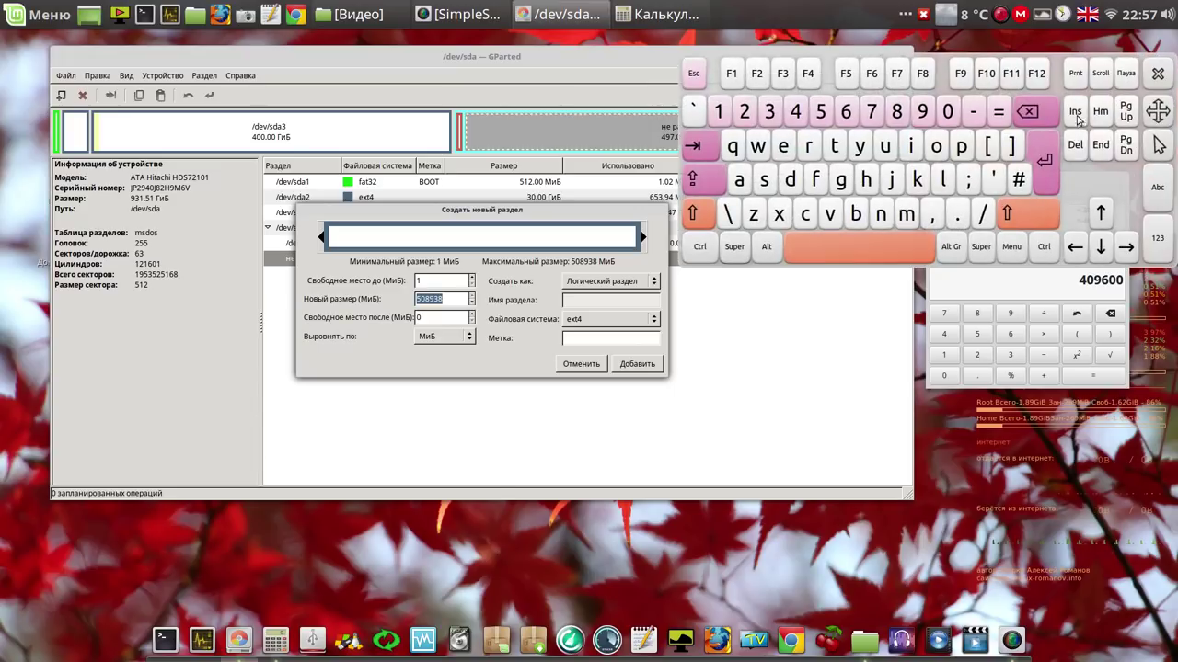
pyautogui.click(1028, 111)
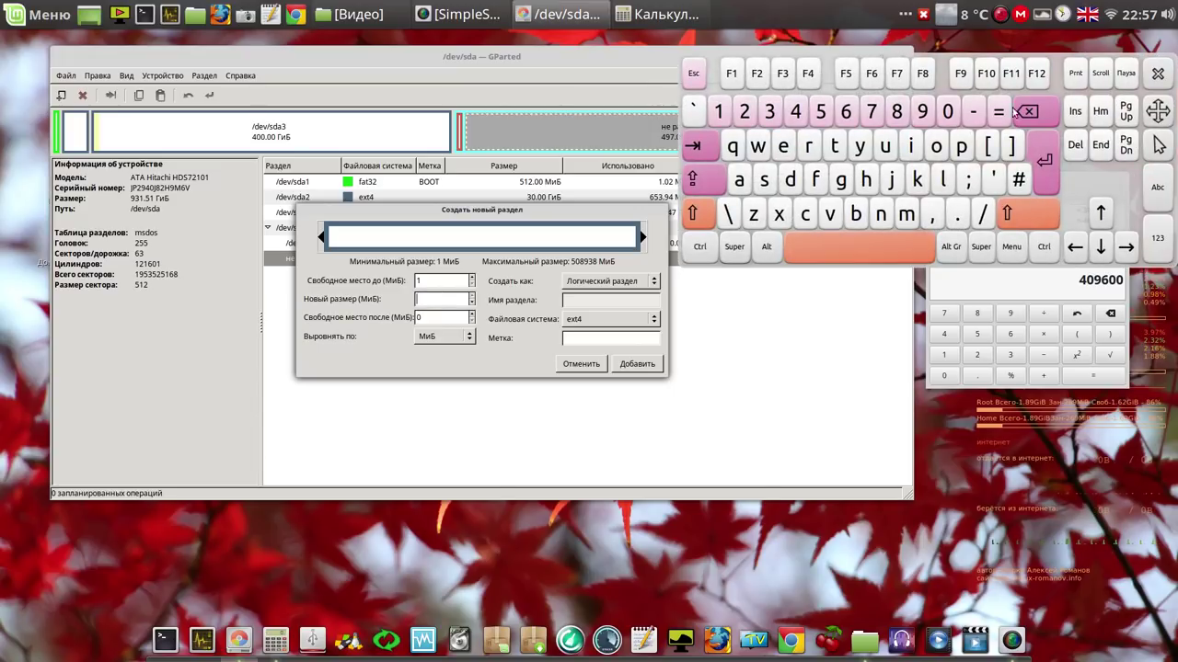
pyautogui.click(821, 112)
pyautogui.click(718, 111)
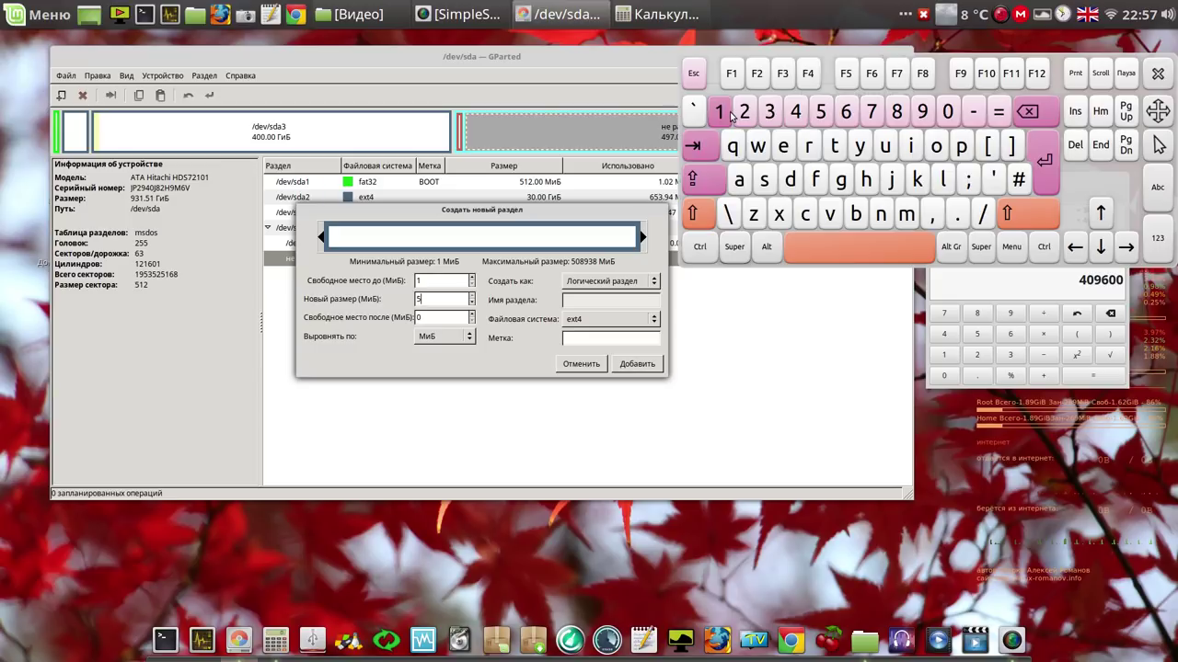
pyautogui.click(745, 112)
pyautogui.click(948, 111)
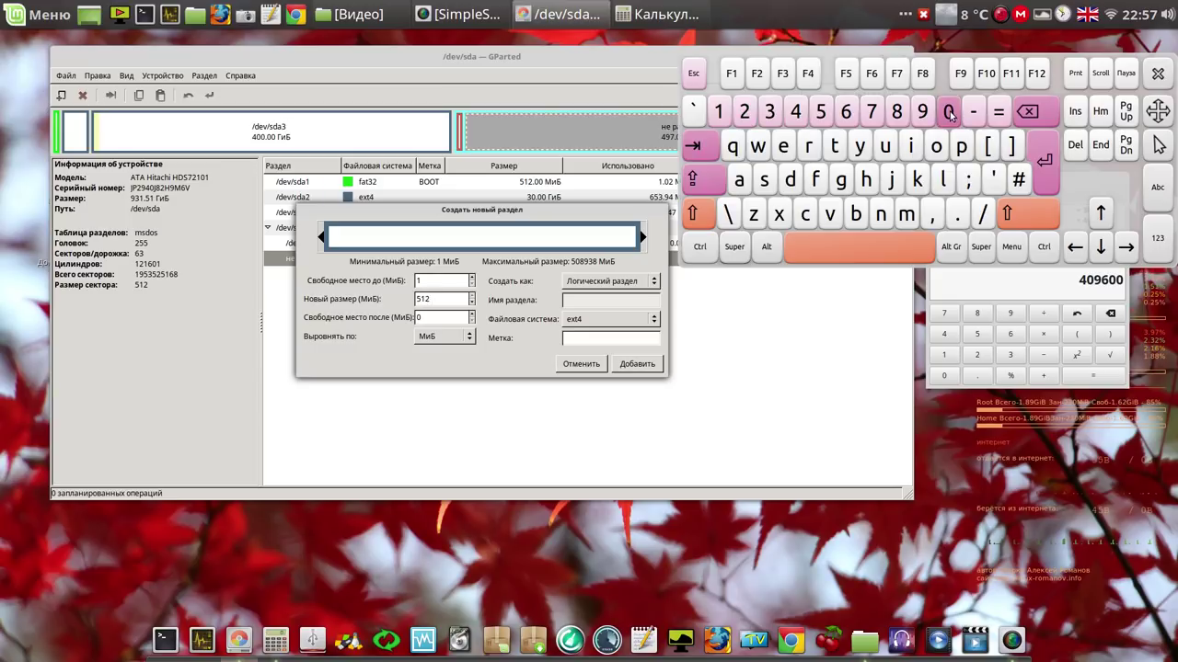
pyautogui.click(948, 112)
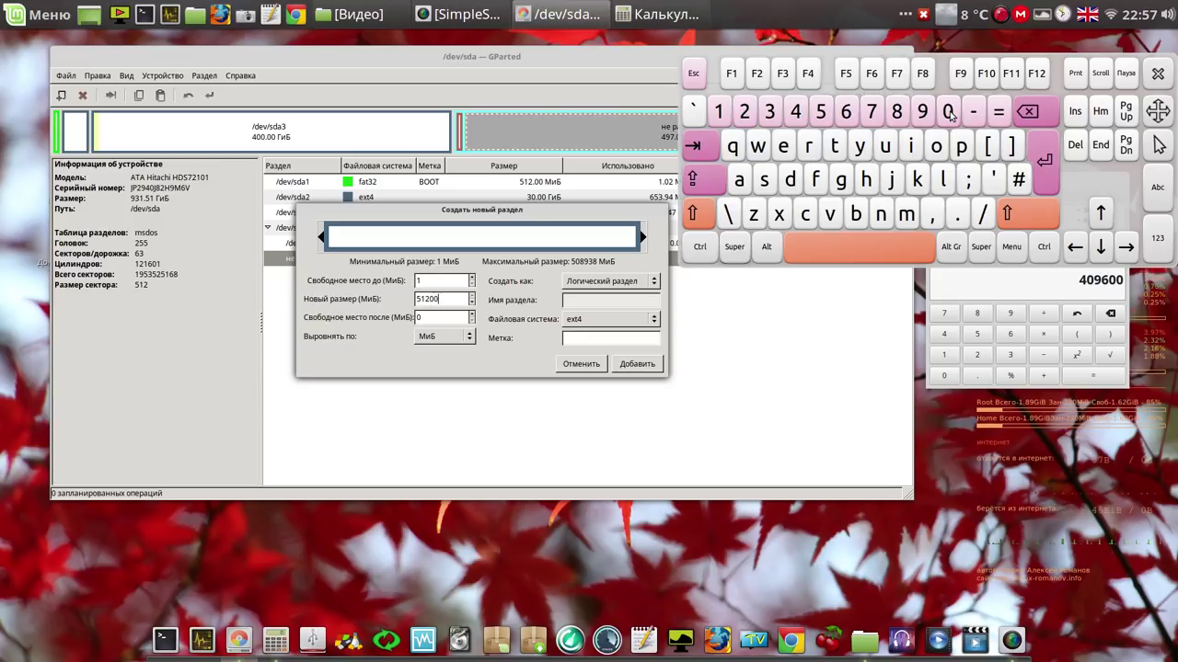
# Add the 51200 MiB ext4 logical partition to the pending operations, apply it and close the report.
pyautogui.click(452, 317)
pyautogui.click(642, 365)
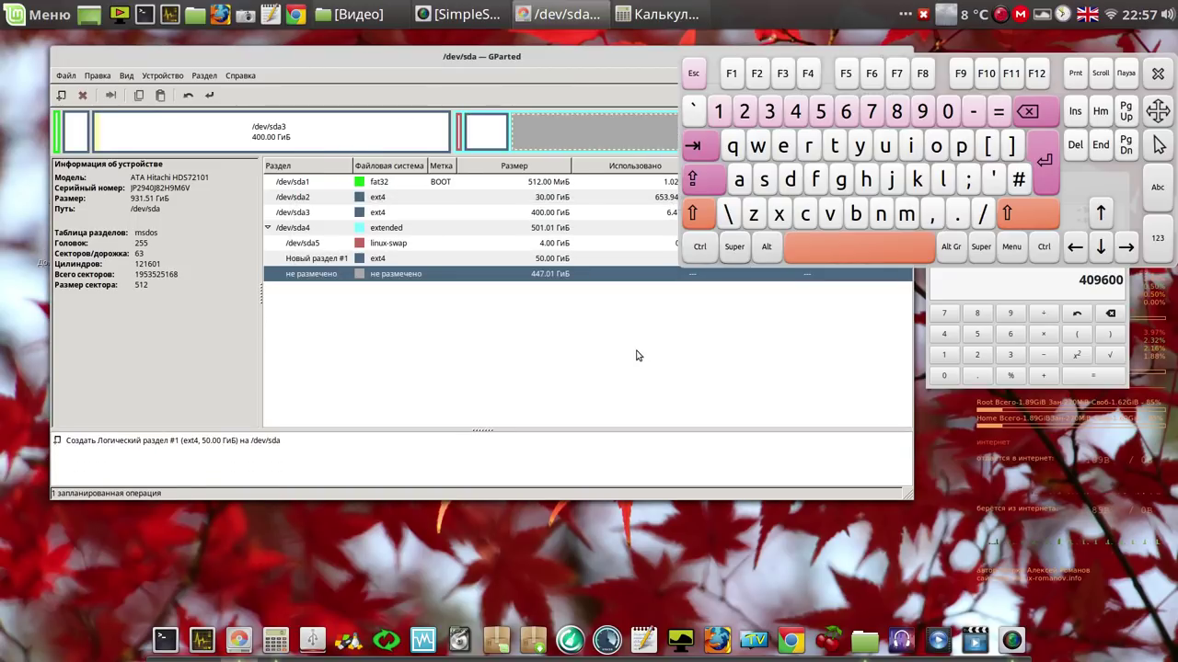
pyautogui.click(212, 95)
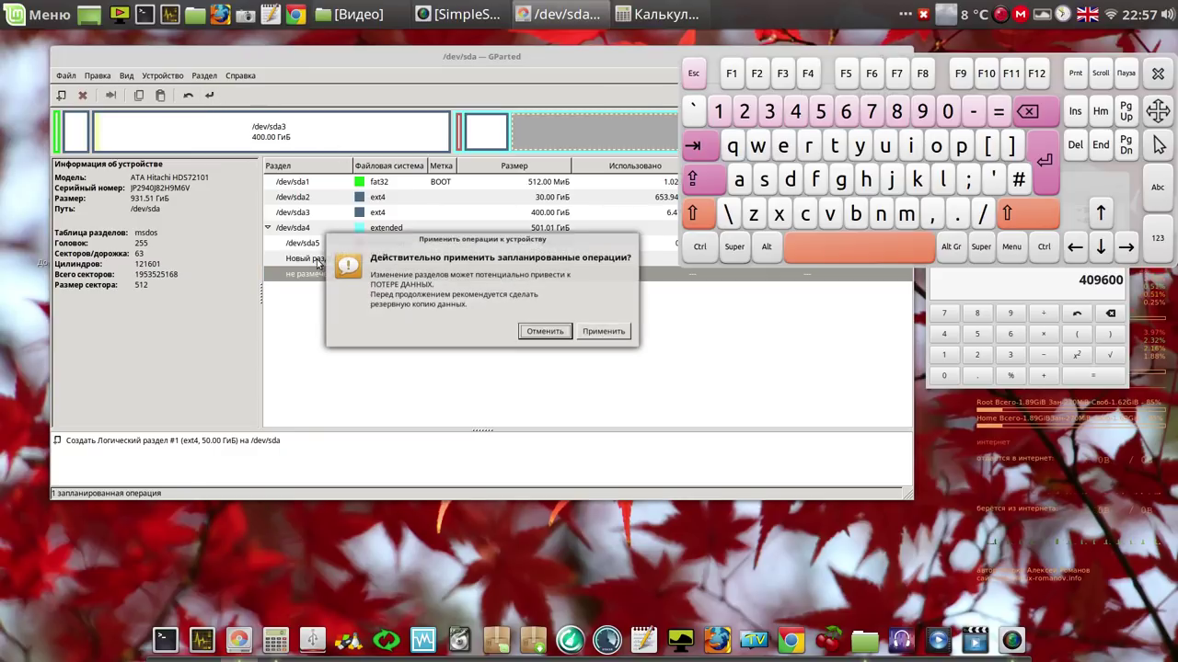
pyautogui.click(618, 337)
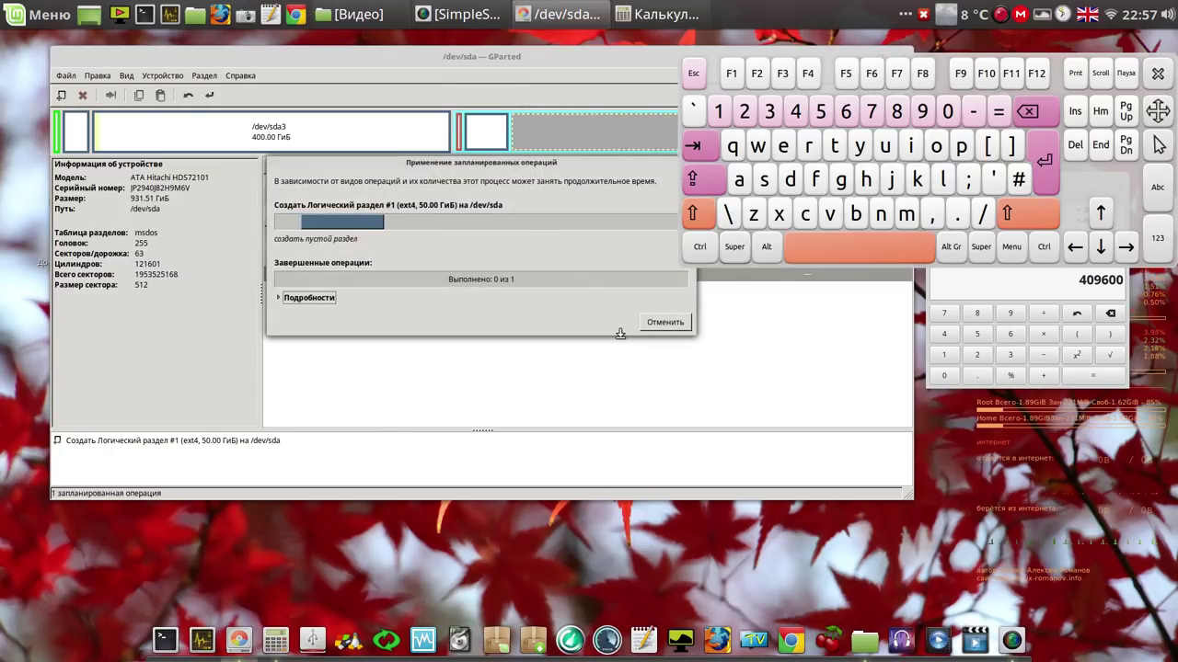
pyautogui.moveTo(578, 172); pyautogui.dragTo(437, 238)
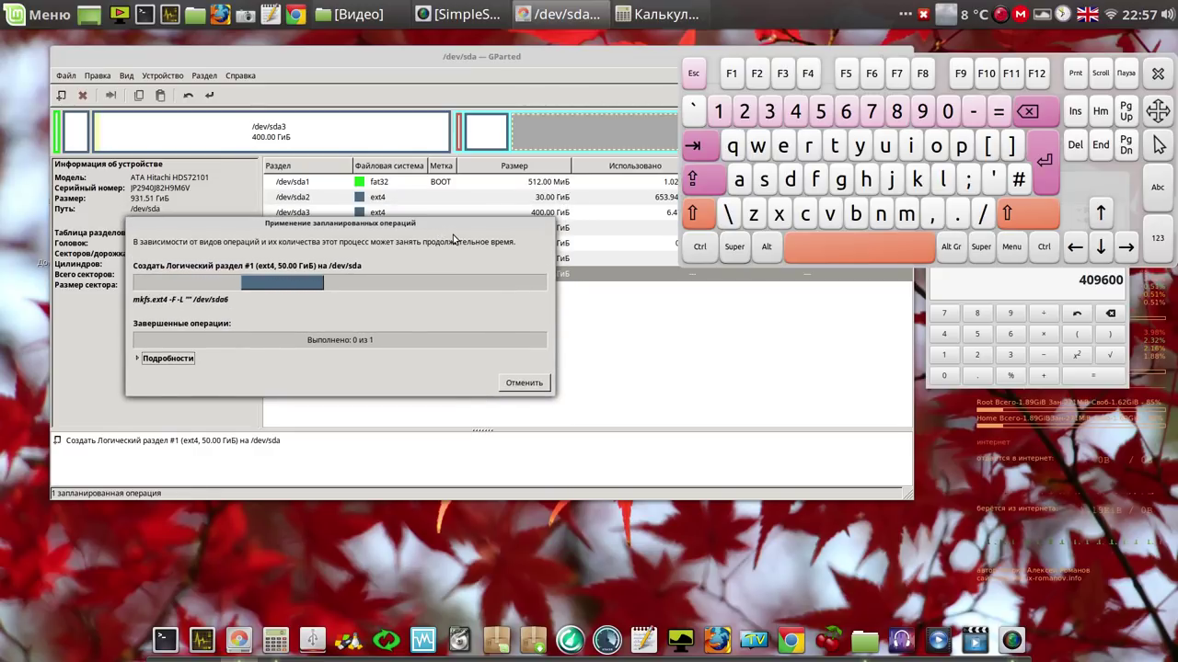
pyautogui.click(508, 382)
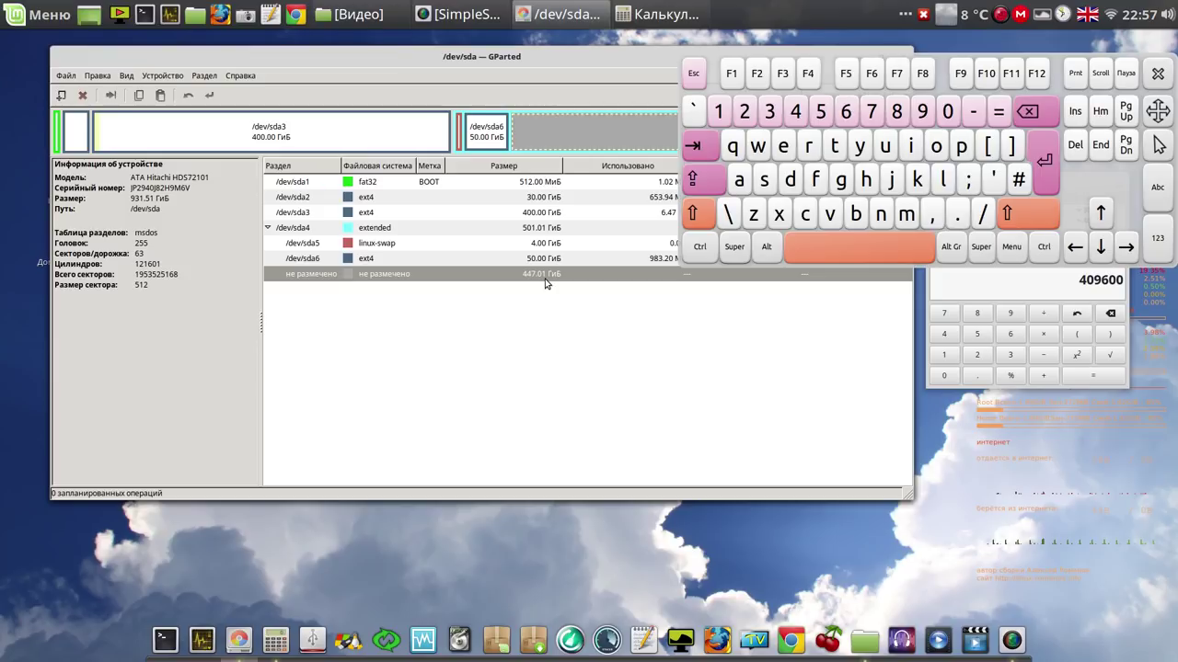
# Create a 45773 MiB ext4 logical partition in the remaining unallocated space, apply the operation and close the report.
pyautogui.rightClick(410, 277)
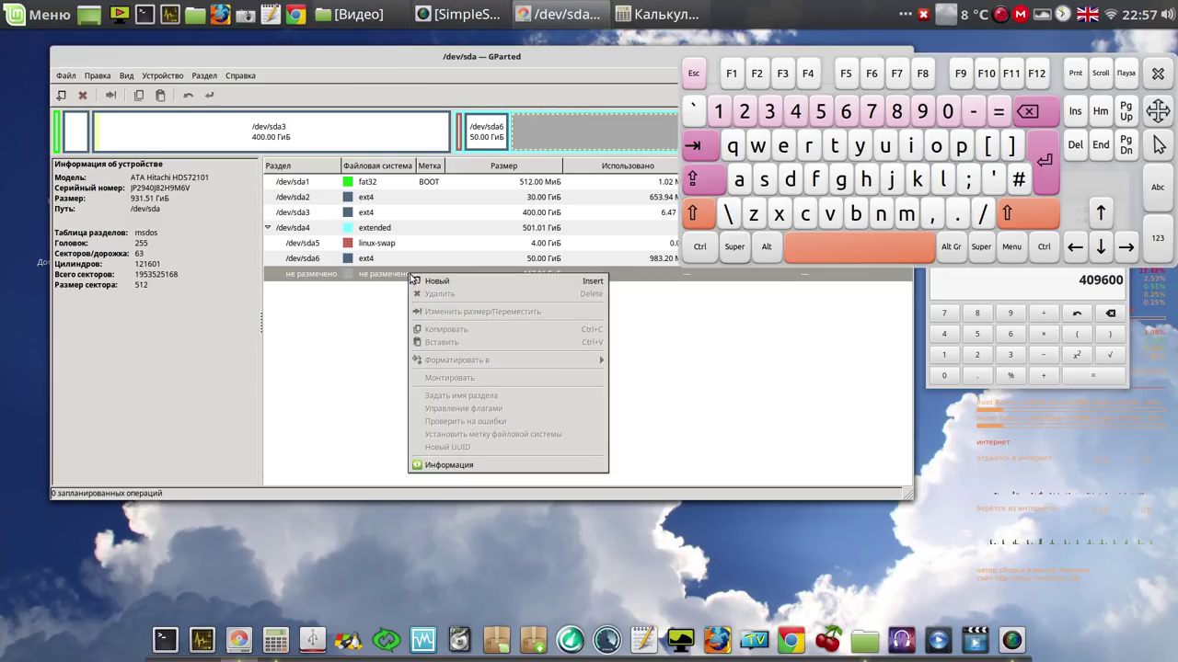
pyautogui.click(428, 282)
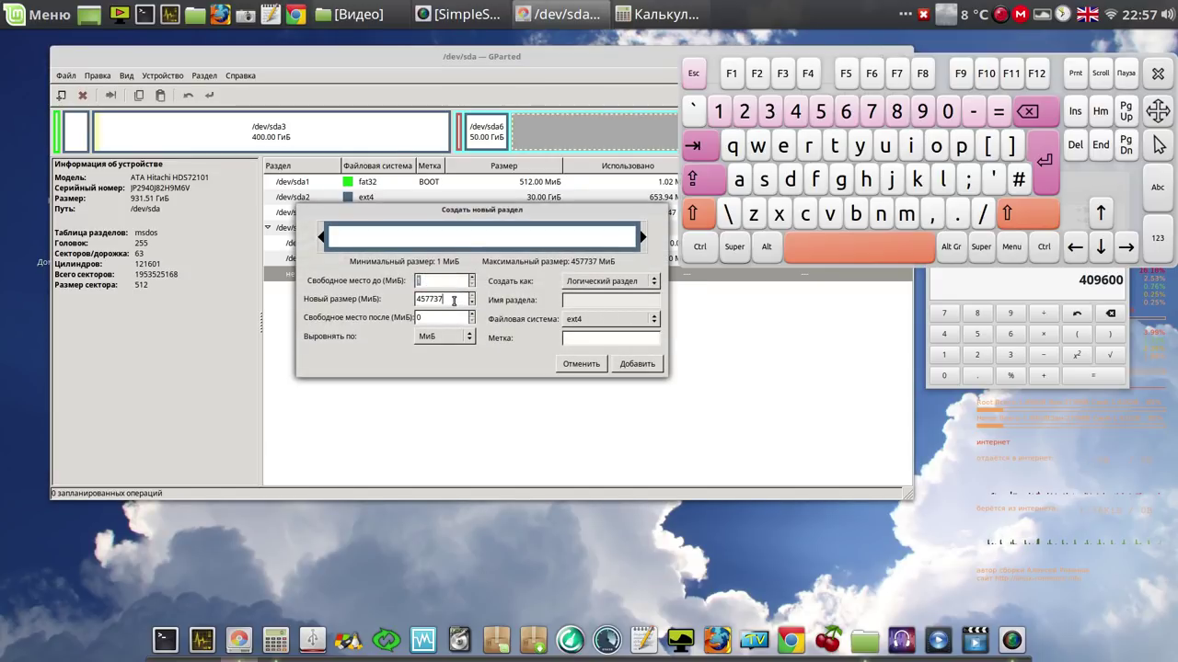
pyautogui.click(1028, 111)
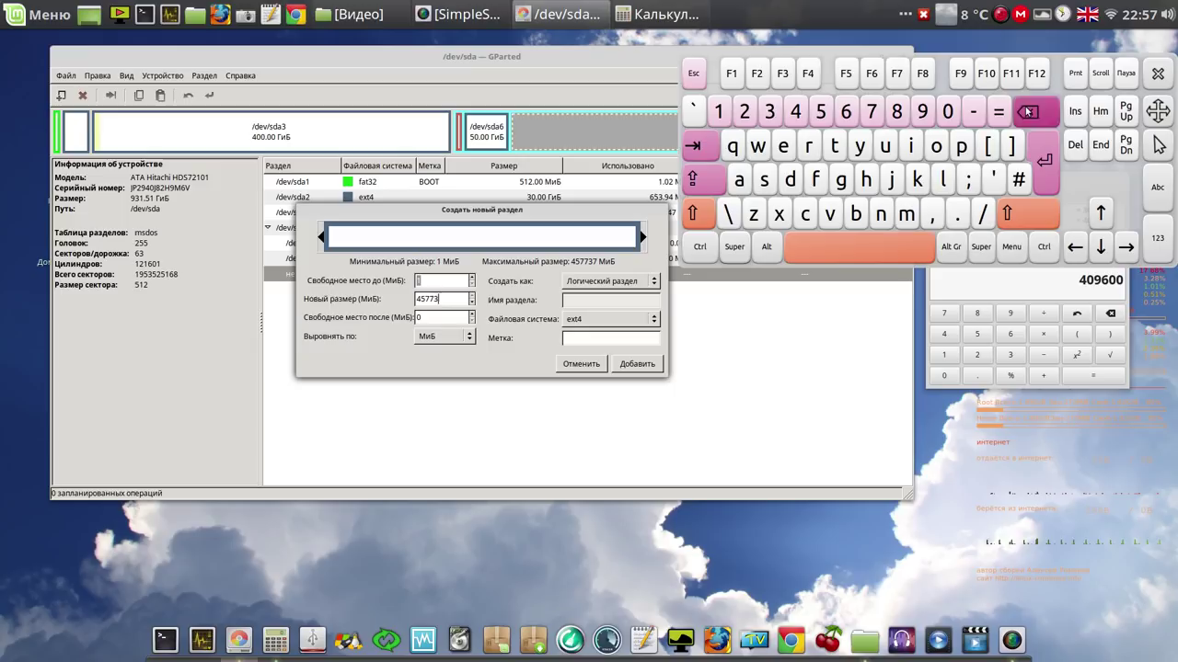
pyautogui.click(638, 364)
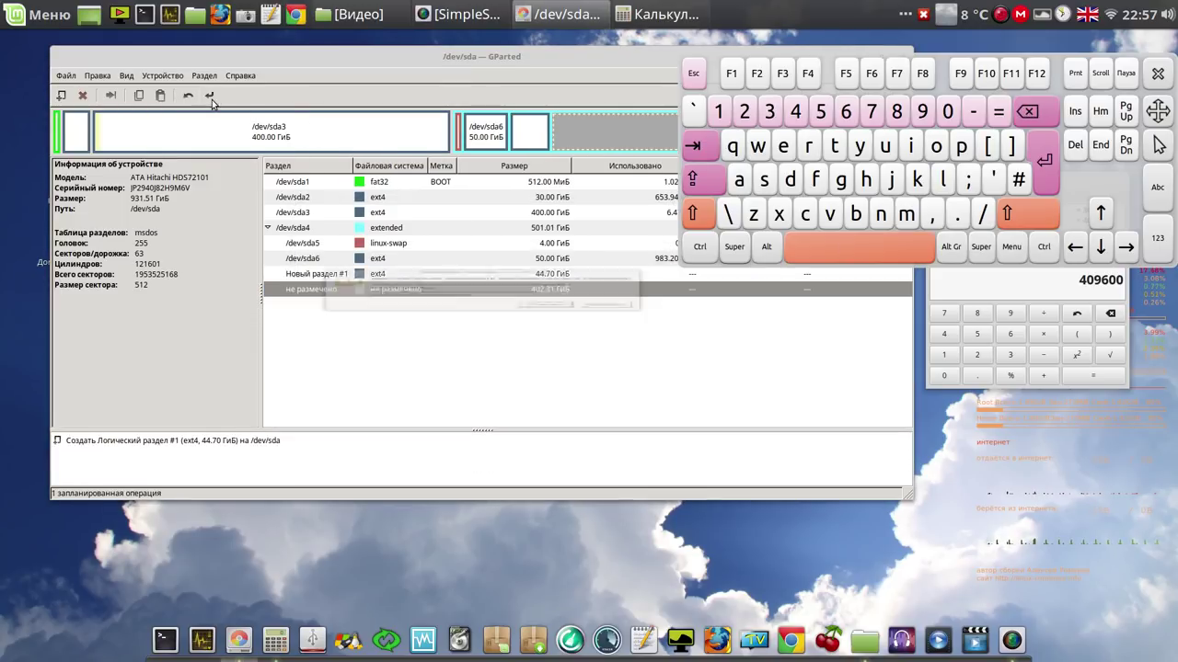
pyautogui.click(210, 98)
pyautogui.click(604, 339)
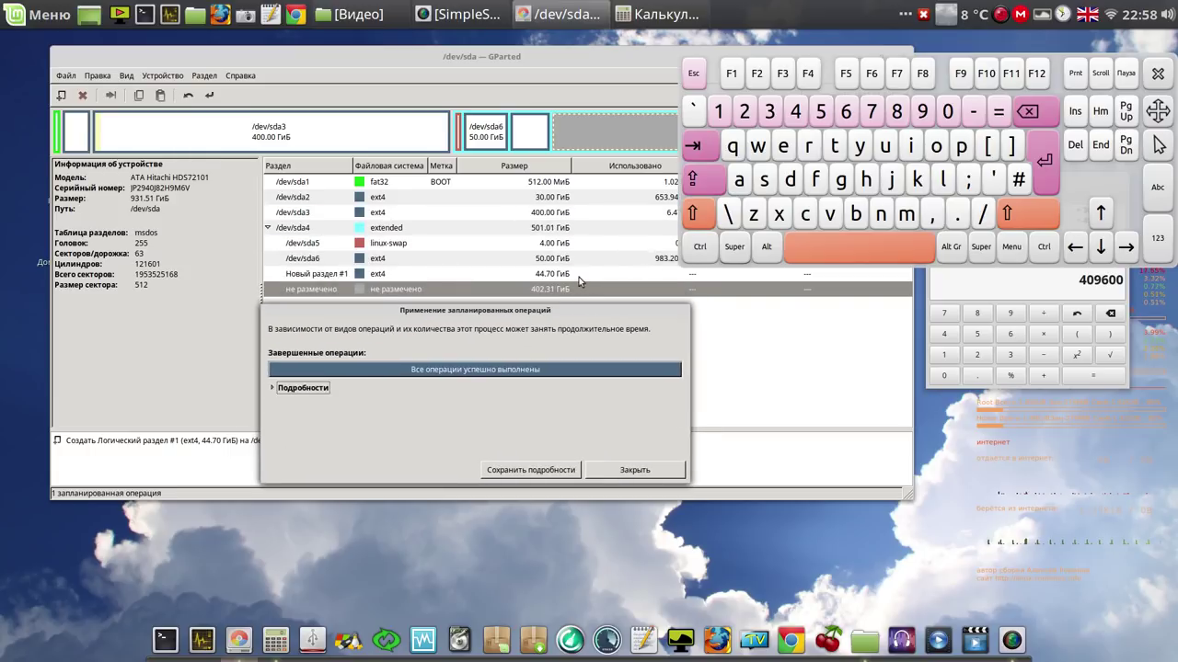
pyautogui.click(635, 475)
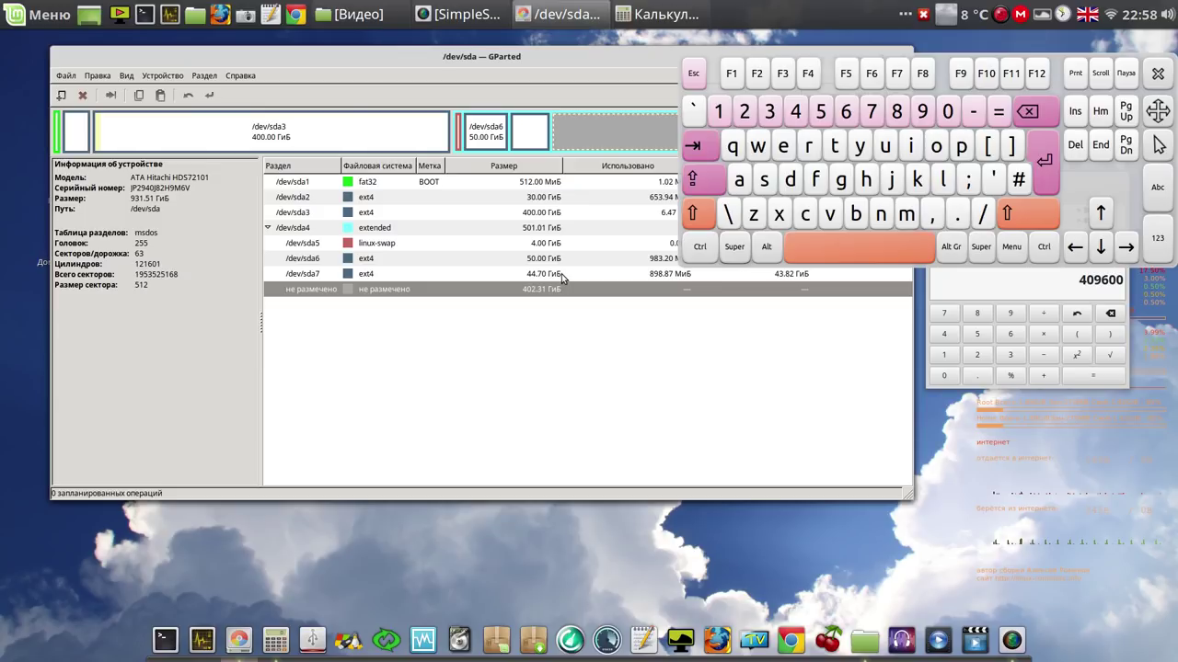
# Review the /dev/sda7 and /dev/sda1 entries in the partition list and close the on-screen keyboard.
pyautogui.click(561, 273)
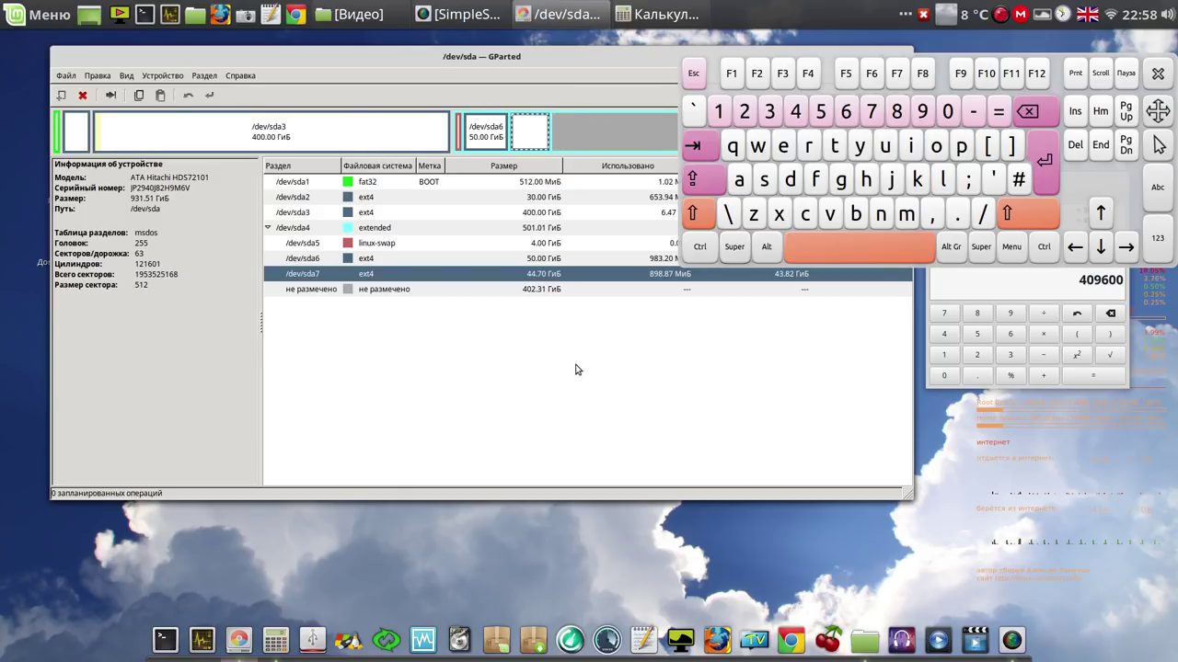
pyautogui.click(979, 285)
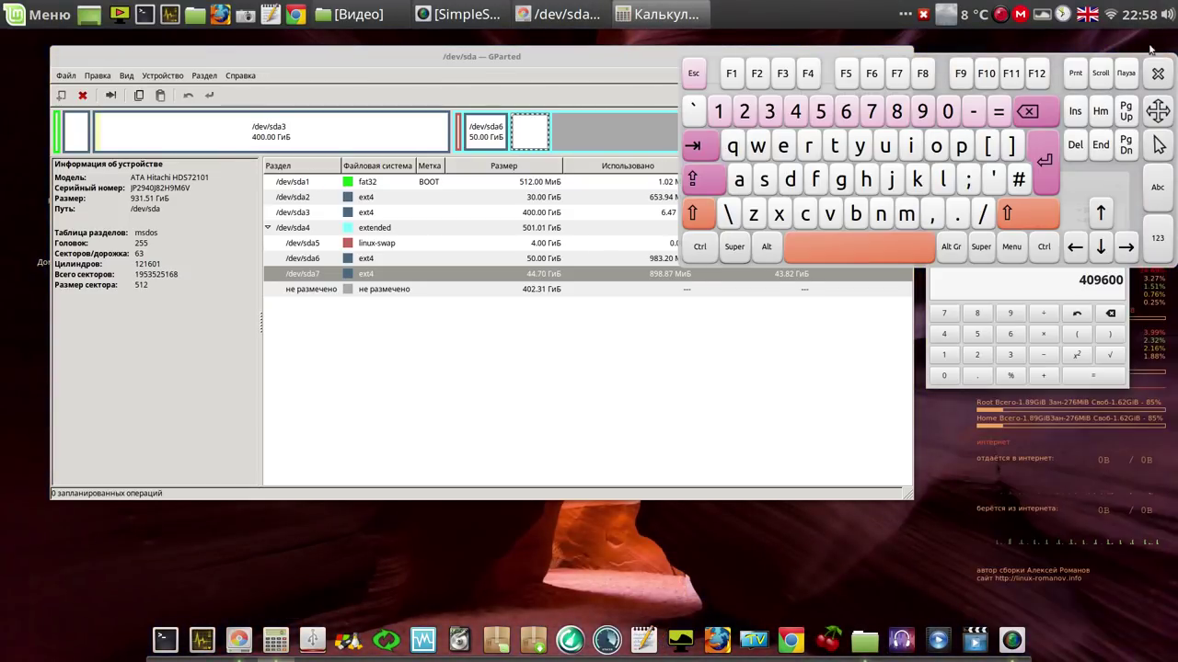
pyautogui.click(1157, 74)
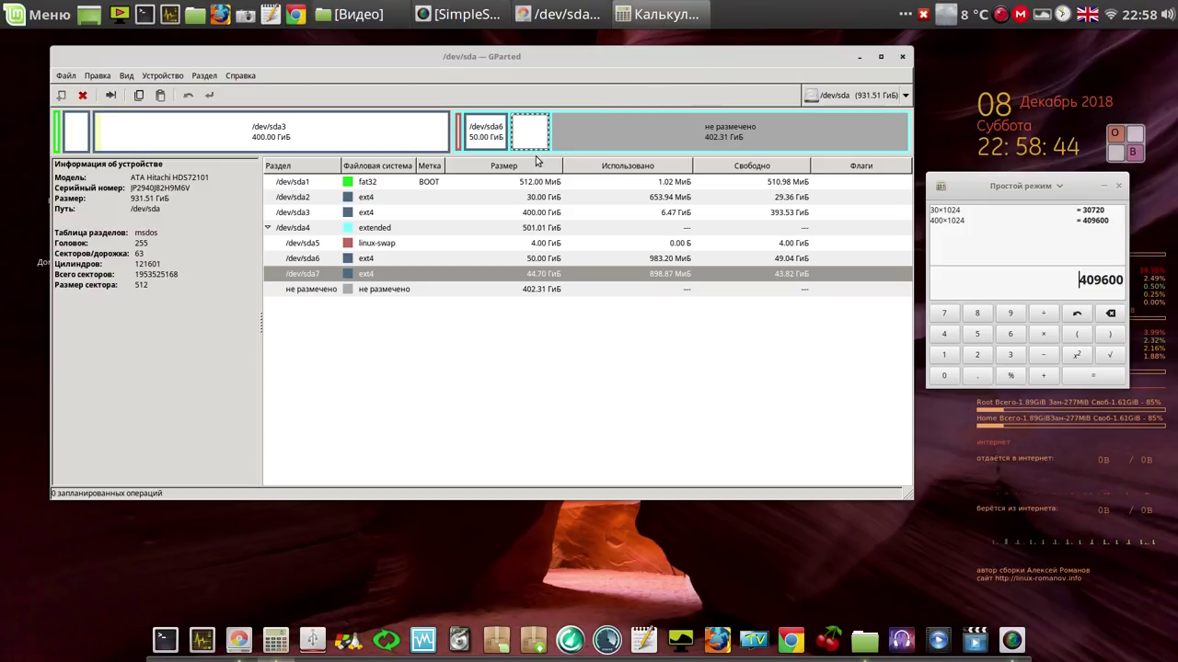
pyautogui.click(446, 188)
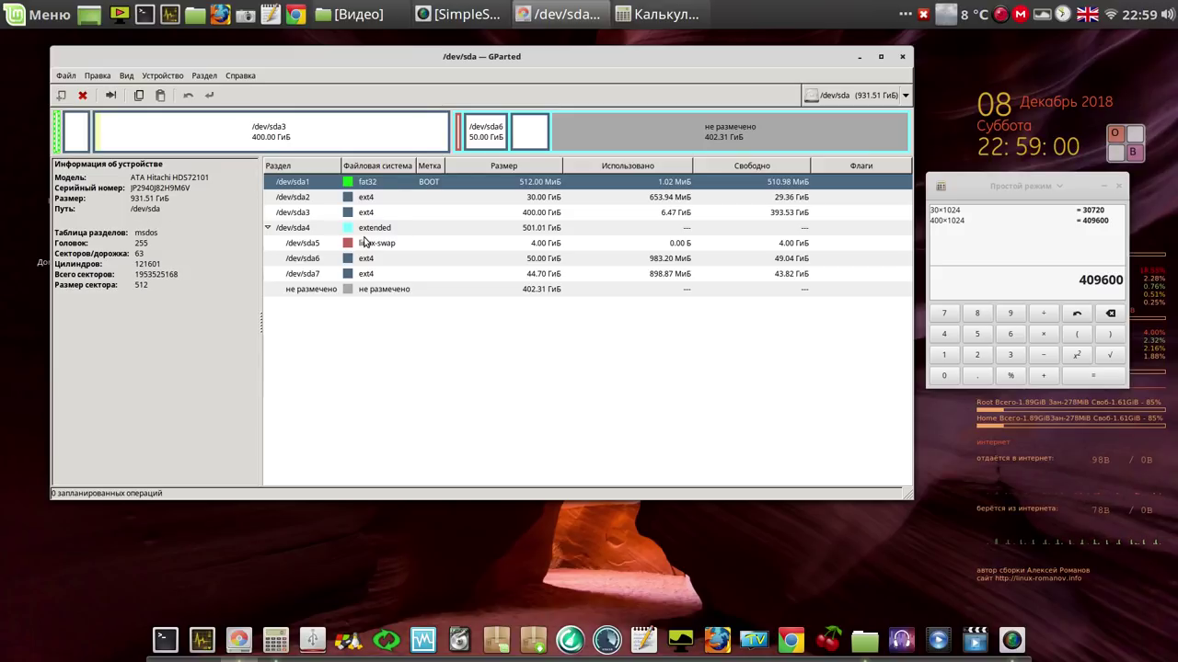
# Create a new partition table of type gpt on /dev/sda, erasing the existing partitions.
pyautogui.click(162, 78)
pyautogui.click(173, 89)
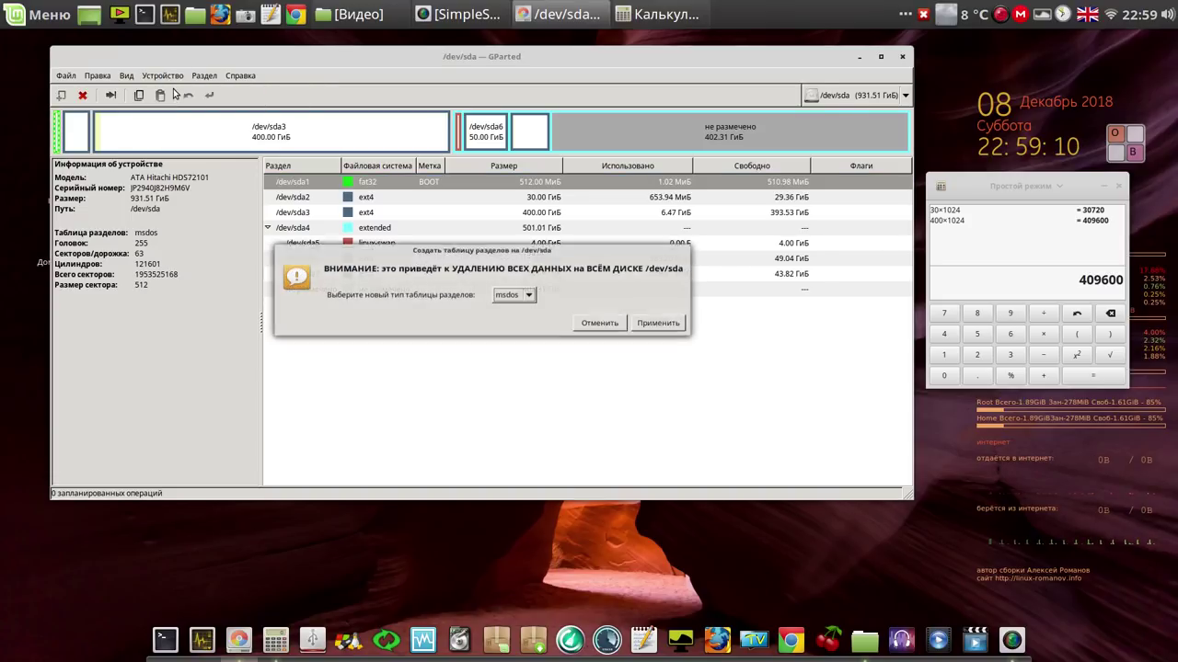
pyautogui.click(530, 295)
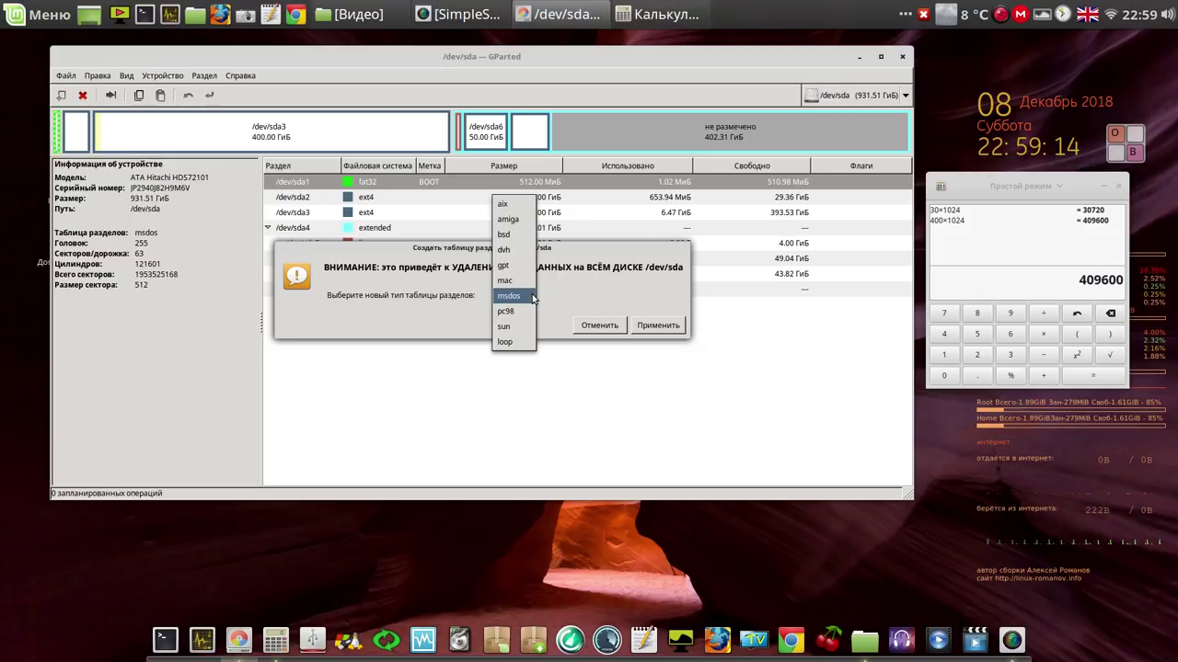
pyautogui.click(533, 267)
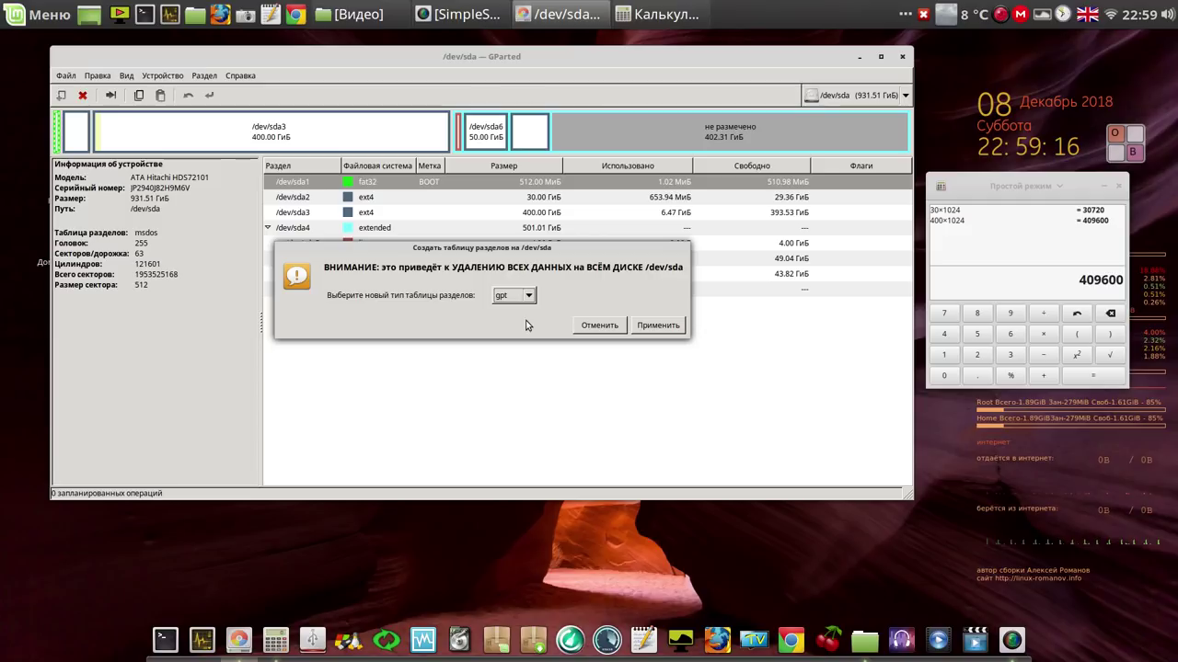
pyautogui.click(657, 328)
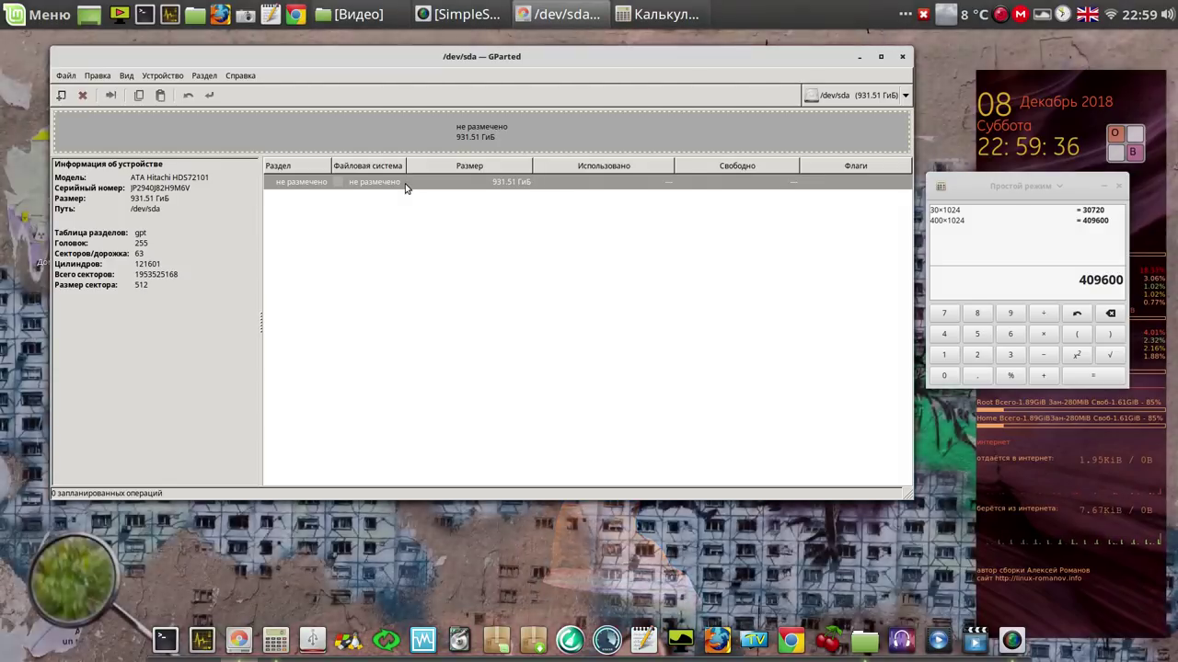
# Start a new primary partition in the unallocated space of /dev/sda and set its size to 512 MiB using the on-screen keyboard.
pyautogui.rightClick(405, 186)
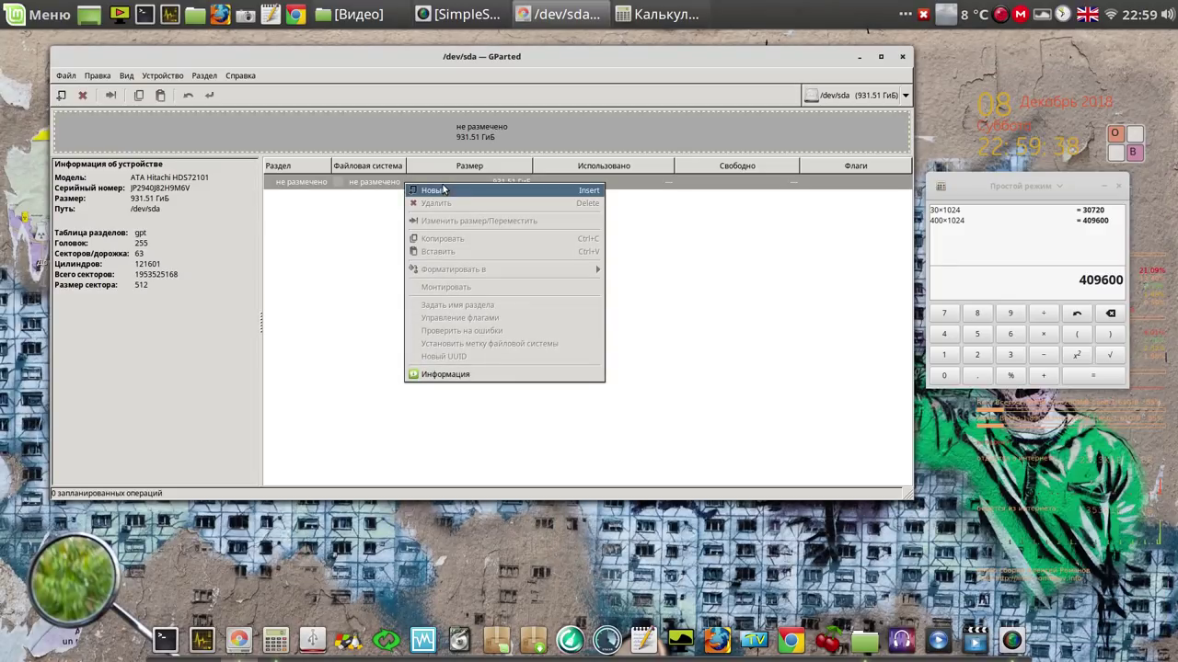
pyautogui.click(443, 189)
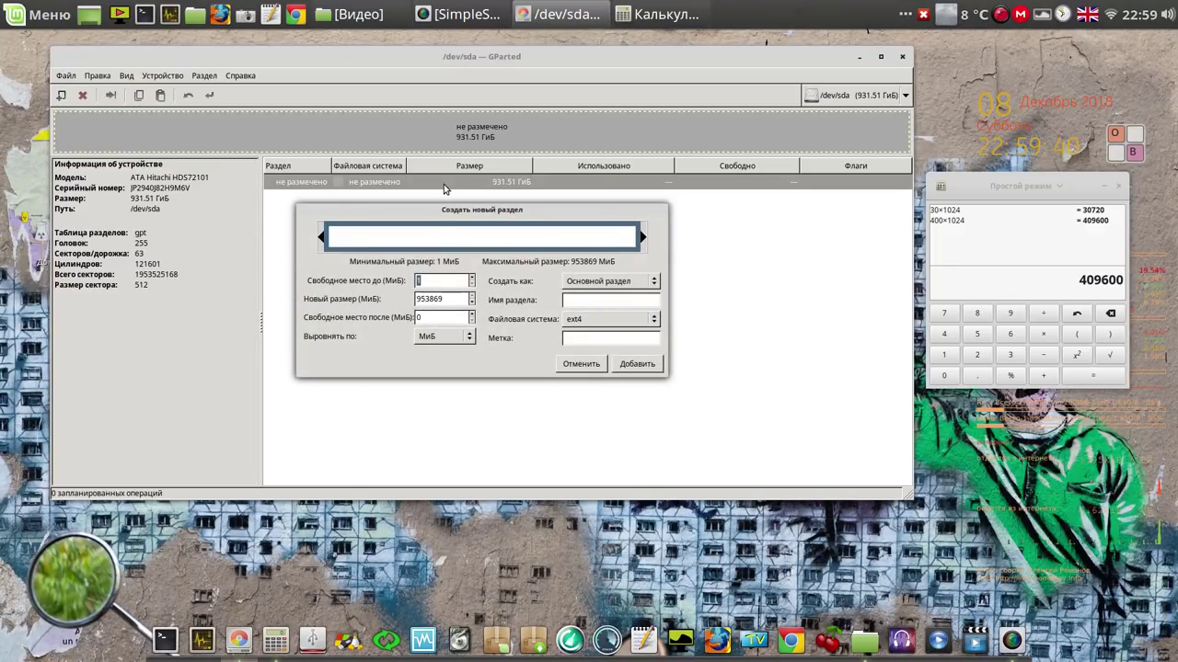
pyautogui.moveTo(463, 298); pyautogui.dragTo(412, 302)
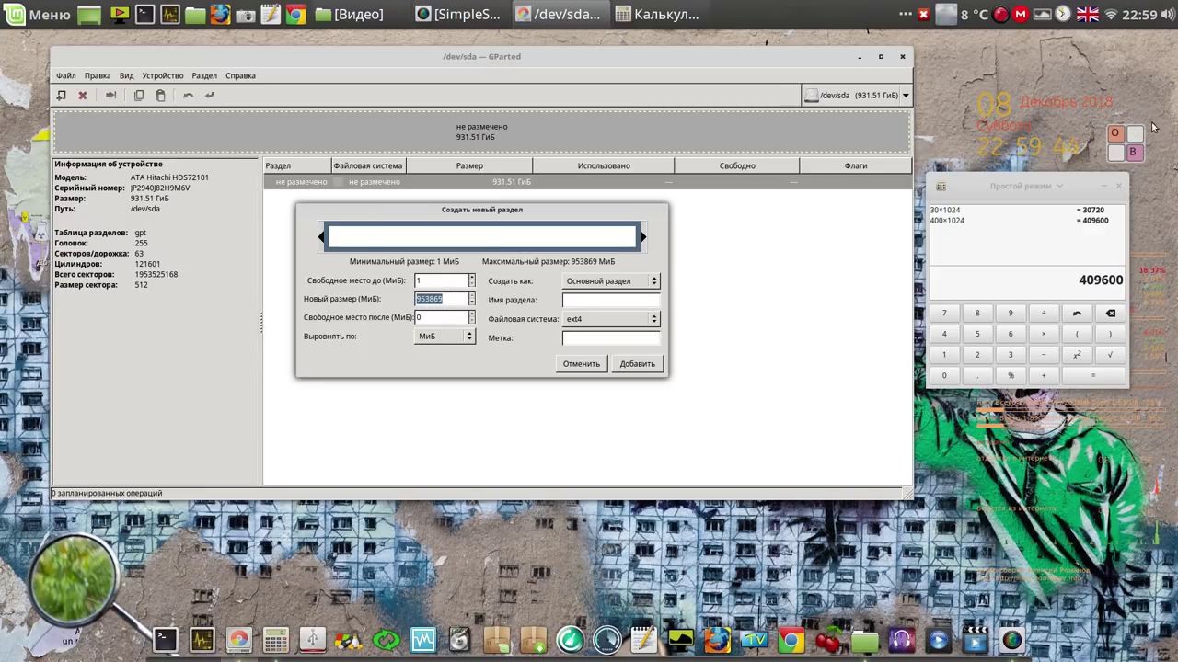
pyautogui.click(1125, 135)
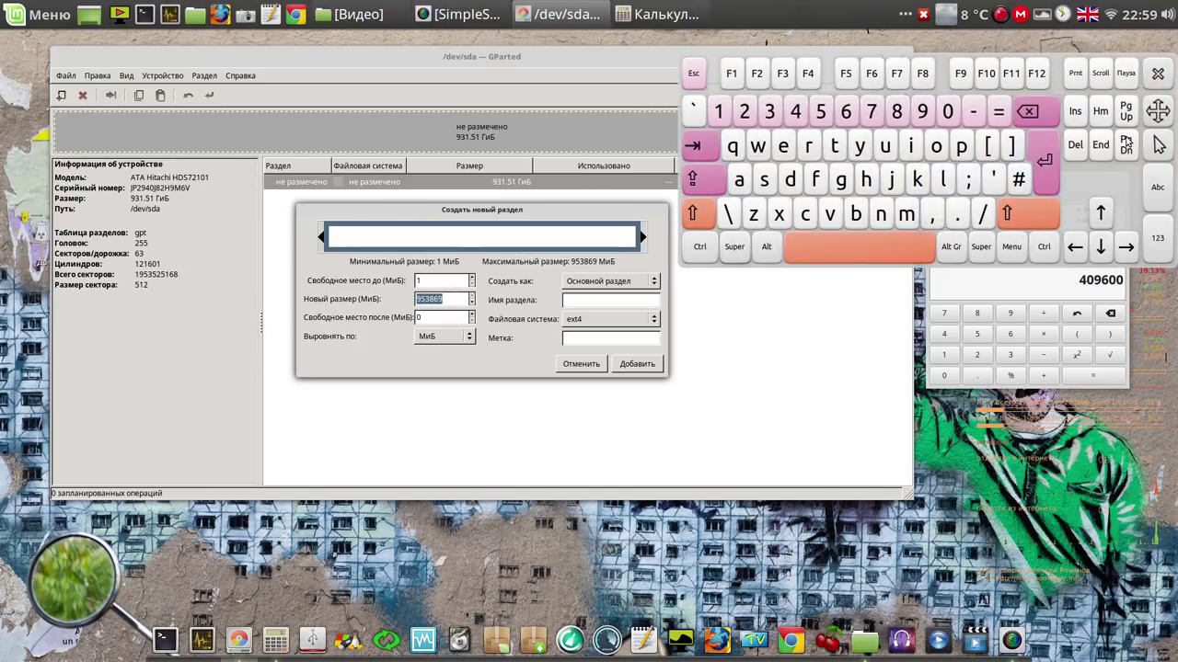
pyautogui.click(821, 111)
pyautogui.click(720, 111)
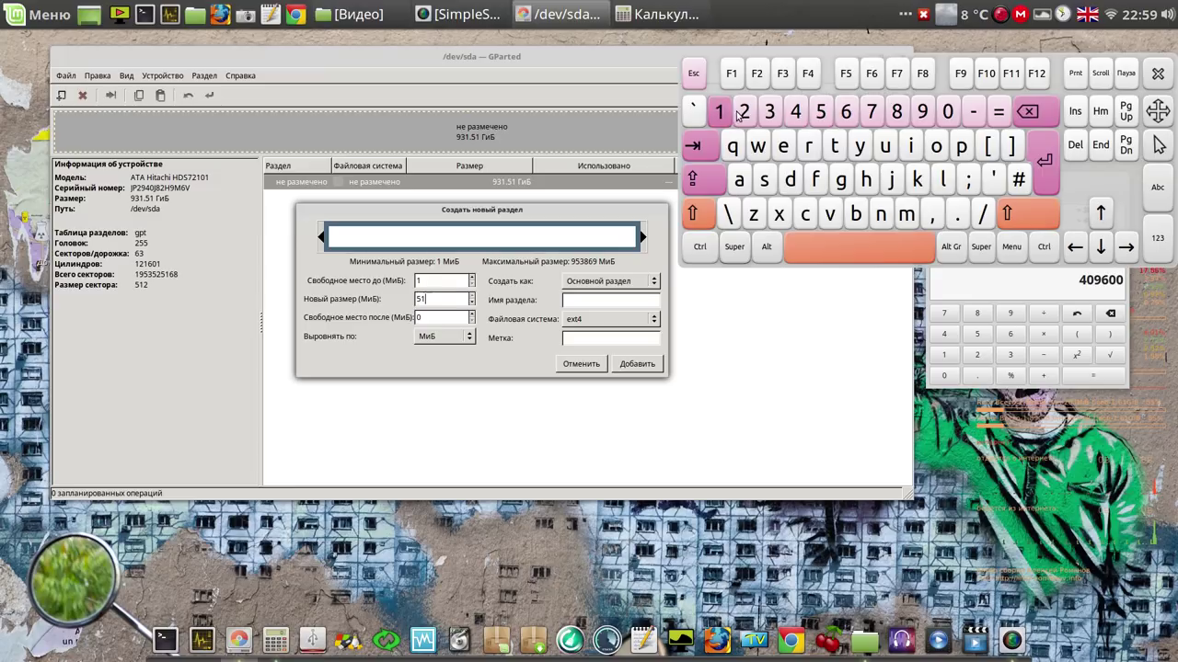
pyautogui.click(741, 111)
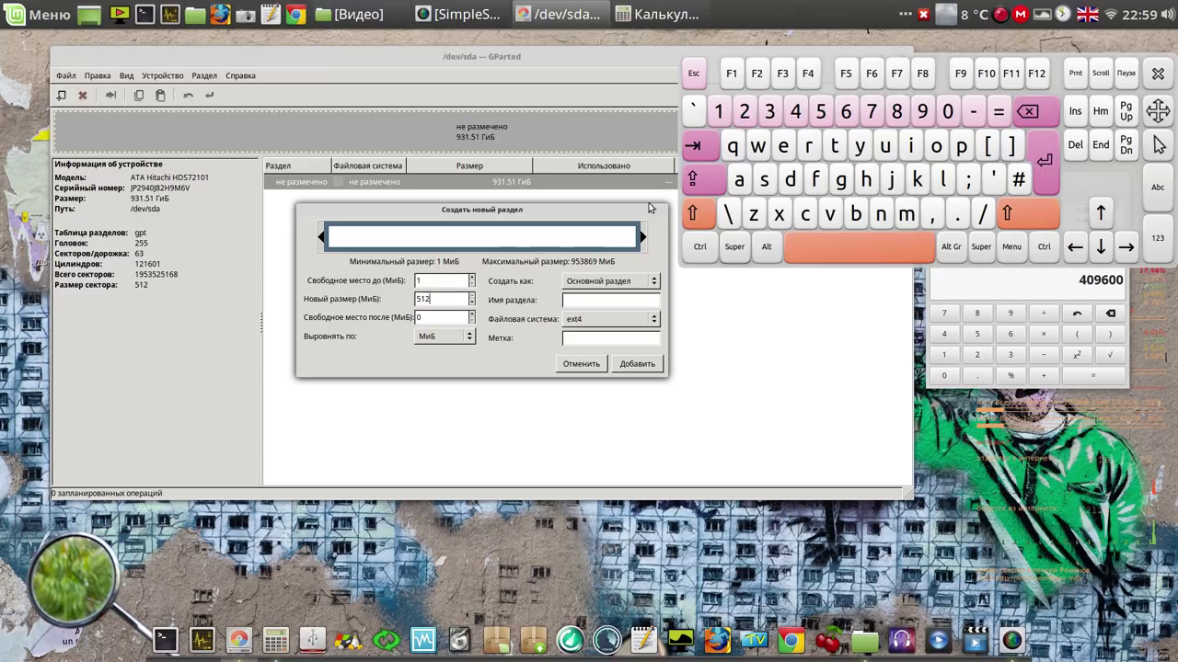
pyautogui.click(448, 317)
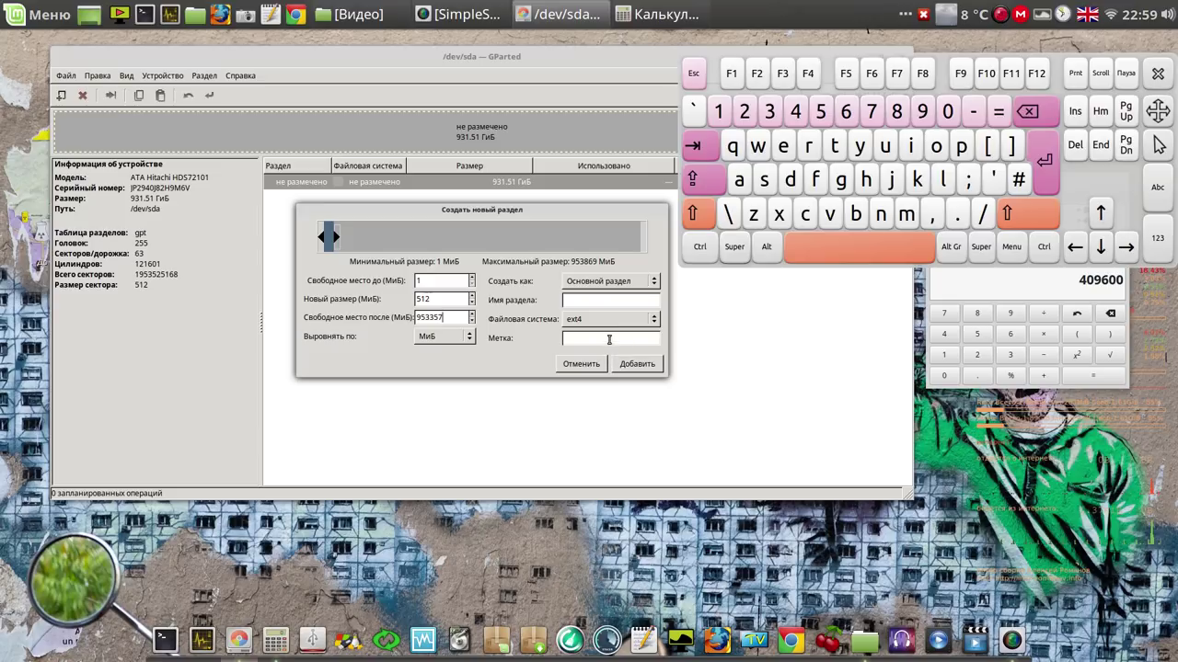
# Enter boot as the file system label of the new primary partition using the on-screen keyboard.
pyautogui.click(857, 214)
pyautogui.click(936, 148)
pyautogui.click(937, 147)
pyautogui.click(837, 149)
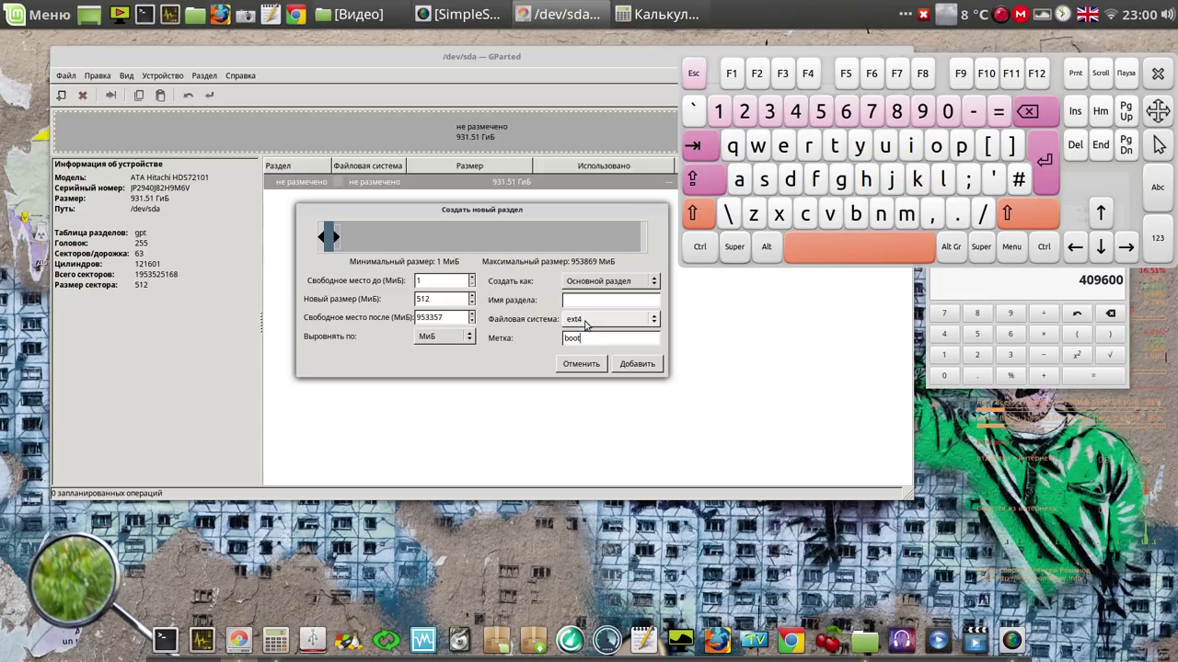
# Set the new boot partition's file system to fat32, add it, and apply the pending operation to /dev/sda.
pyautogui.click(658, 319)
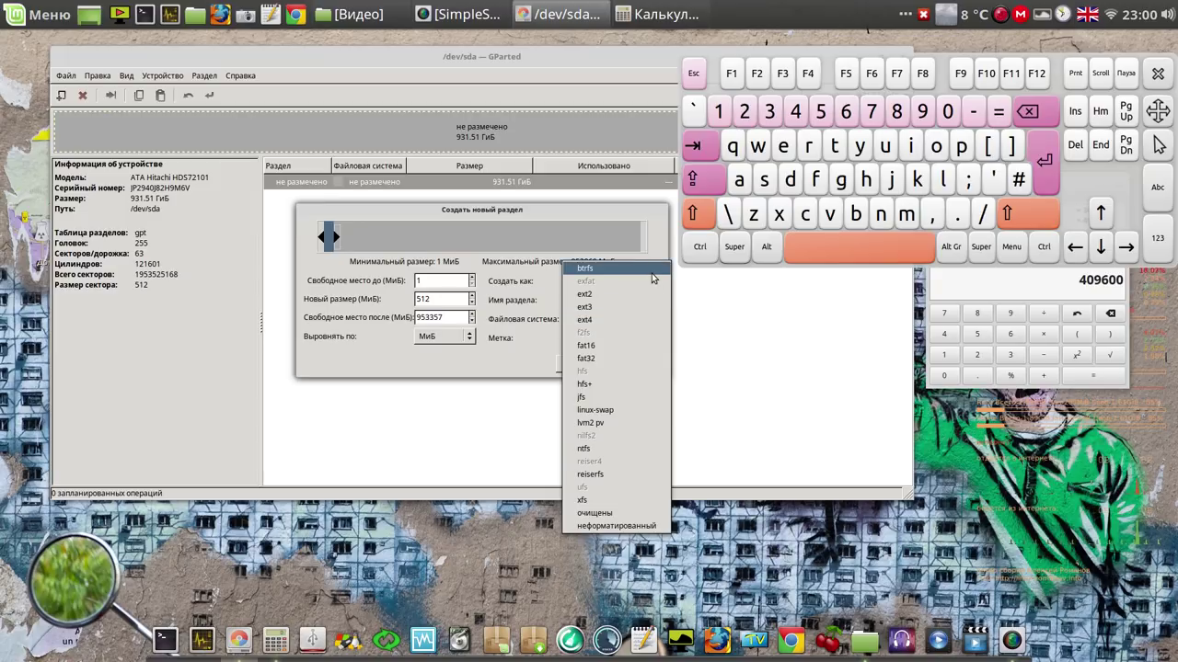
pyautogui.click(646, 357)
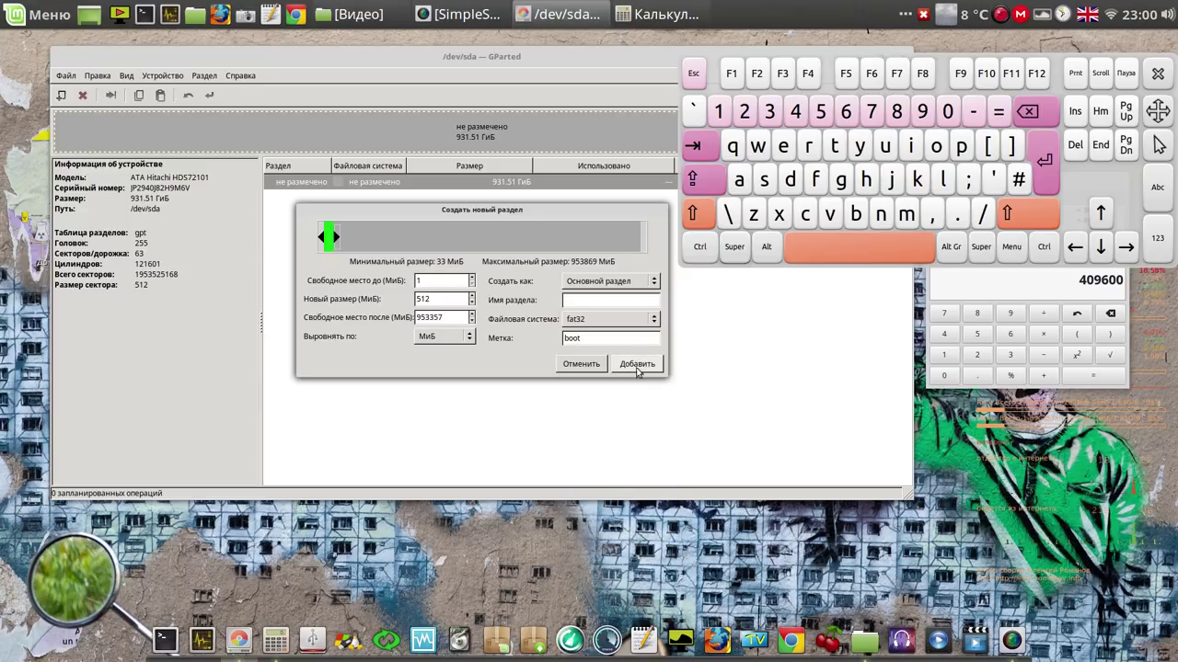
pyautogui.click(638, 364)
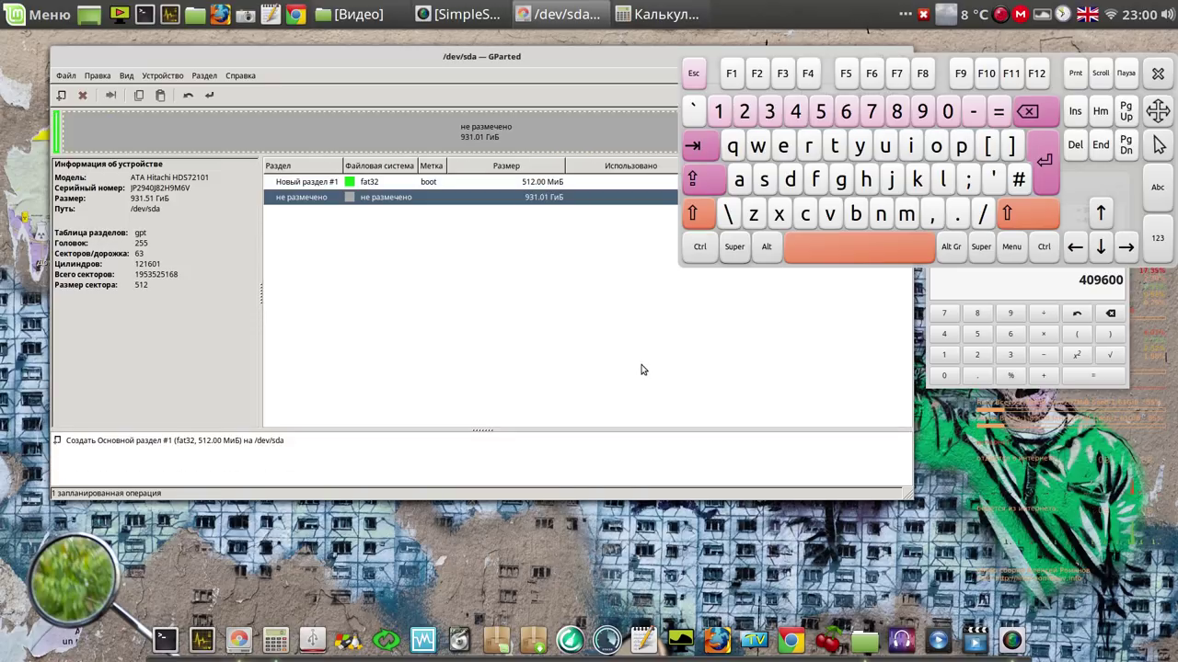
pyautogui.click(209, 96)
pyautogui.click(604, 336)
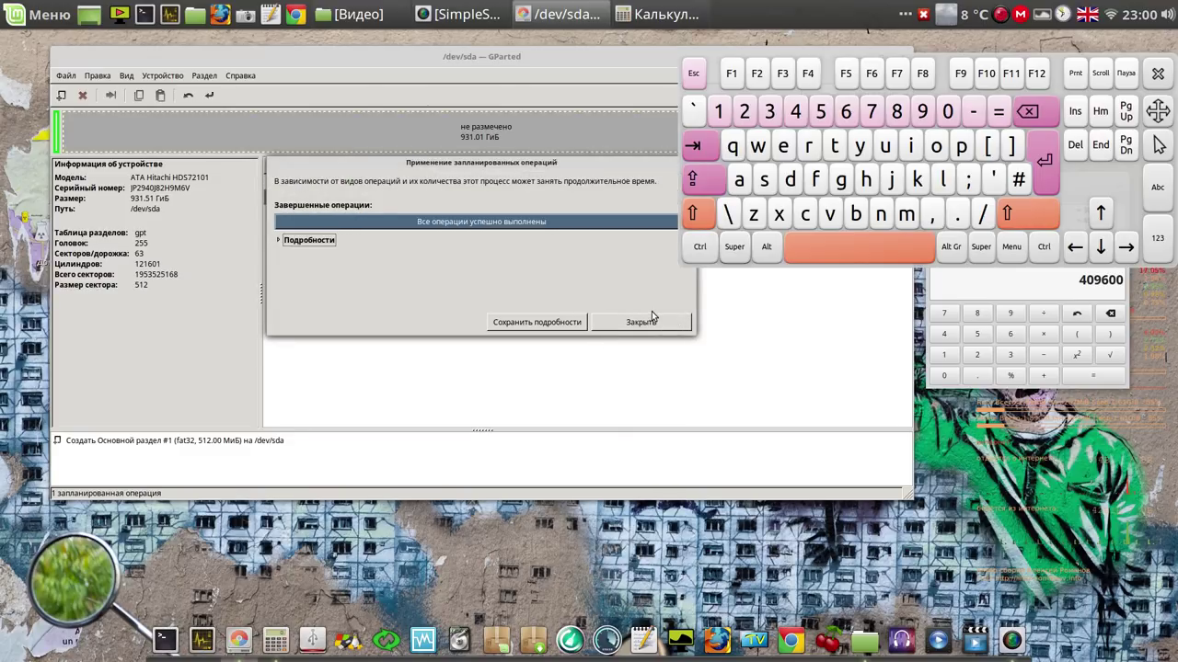
pyautogui.click(650, 323)
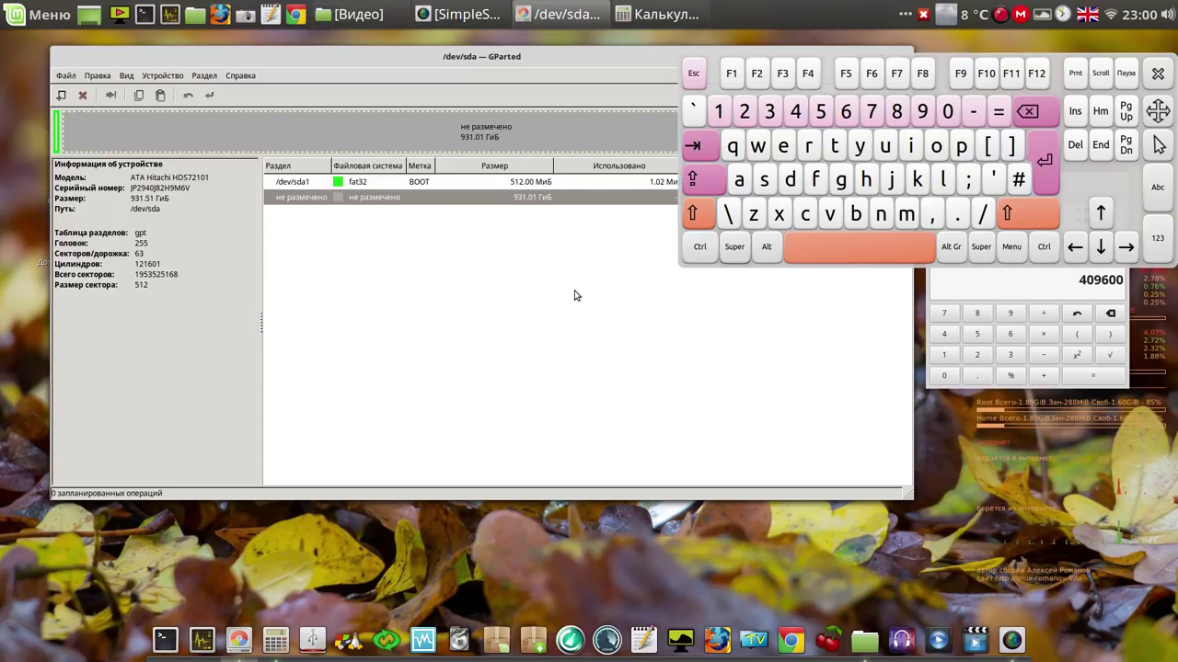
# Close the on-screen keyboard and copy the 30×1024 result, 30720, from the calculator.
pyautogui.click(1044, 285)
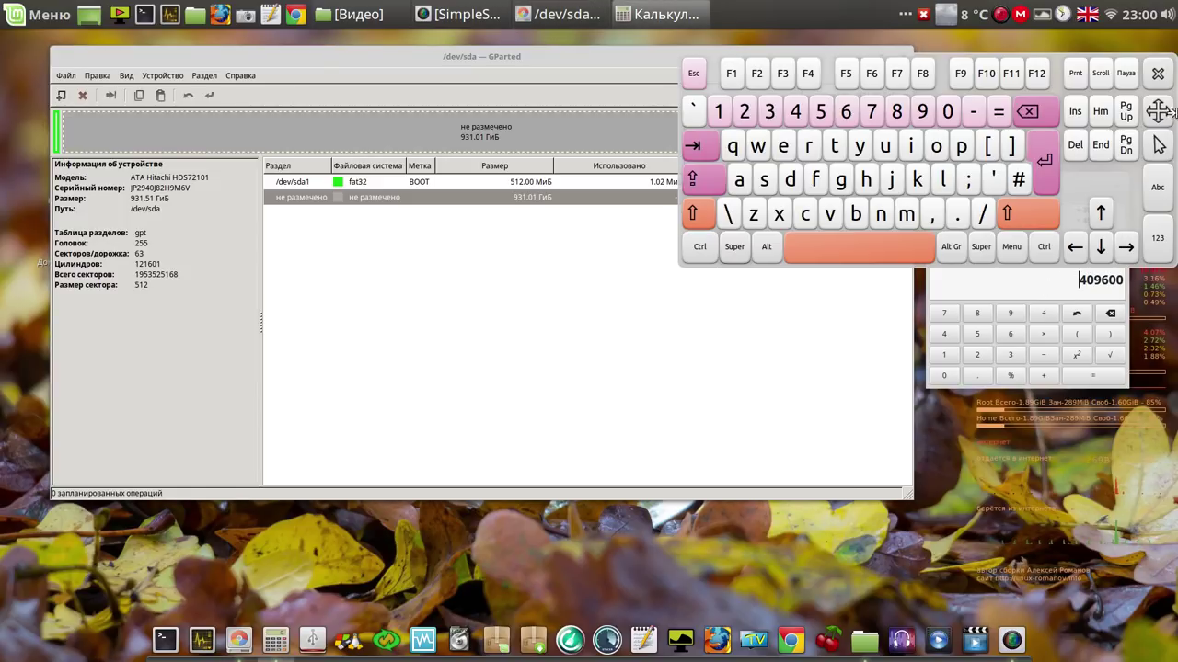
pyautogui.click(1159, 74)
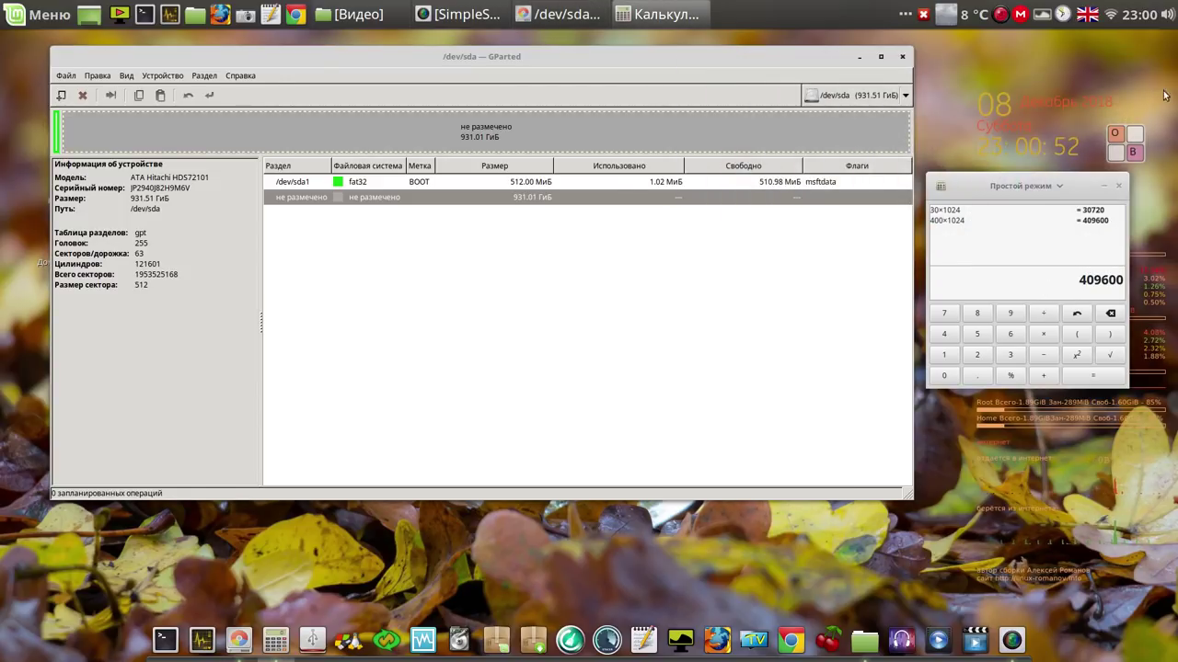
pyautogui.click(1098, 213)
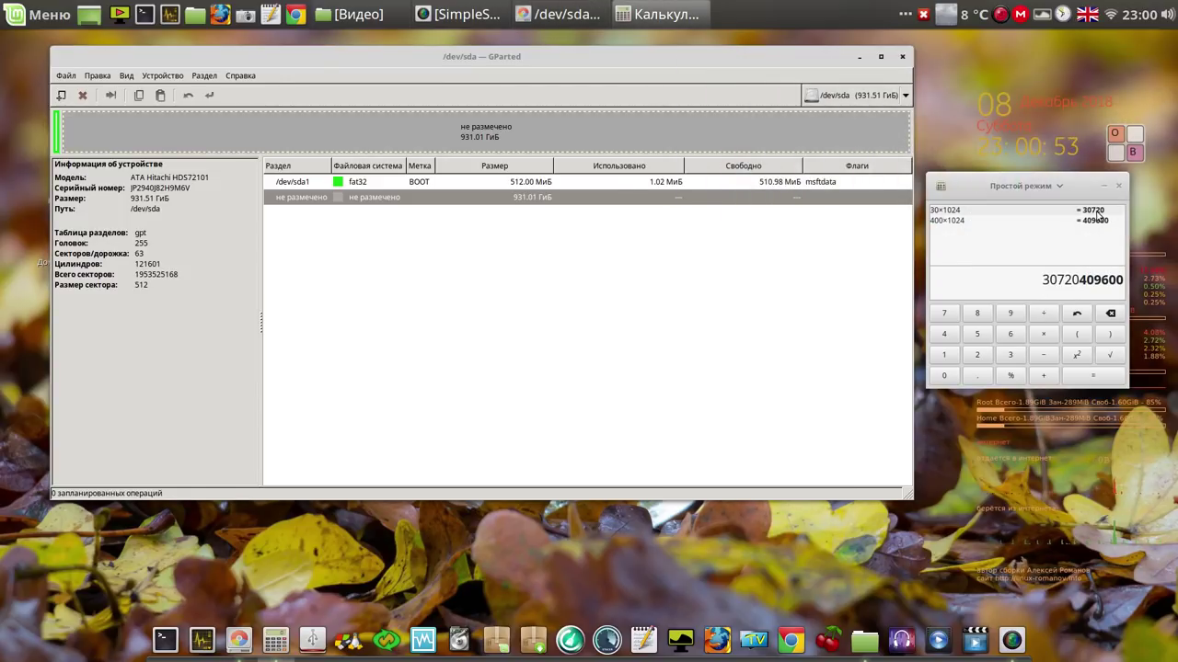
pyautogui.moveTo(1078, 280); pyautogui.dragTo(1040, 280)
pyautogui.rightClick(1054, 280)
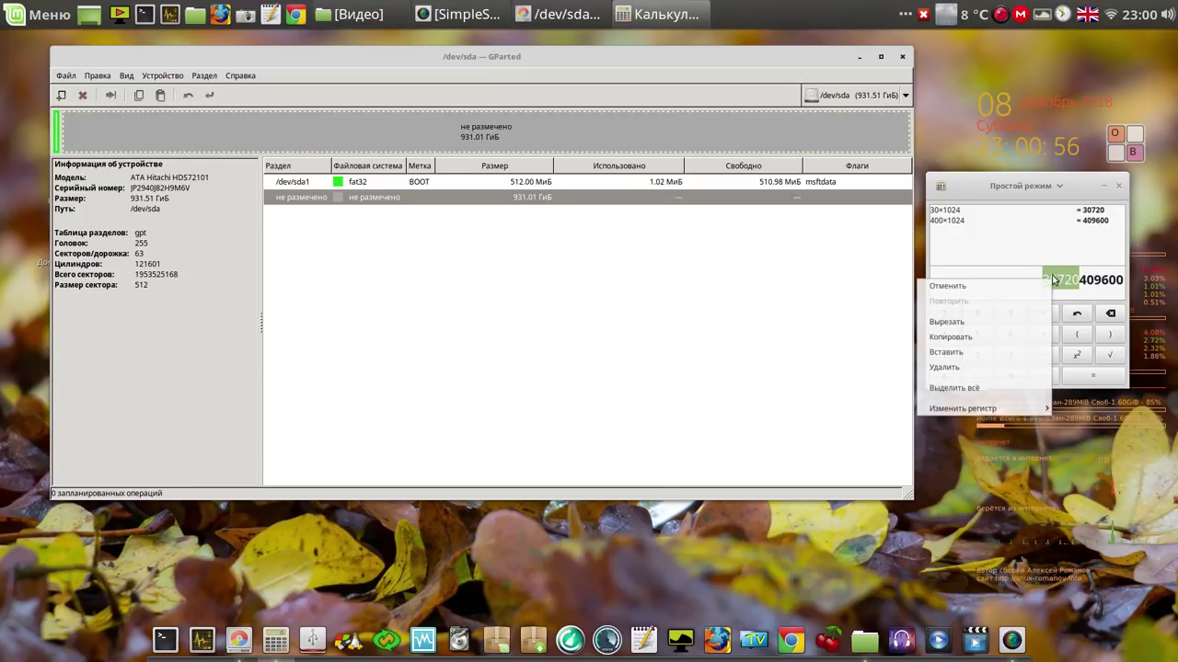
pyautogui.click(1008, 337)
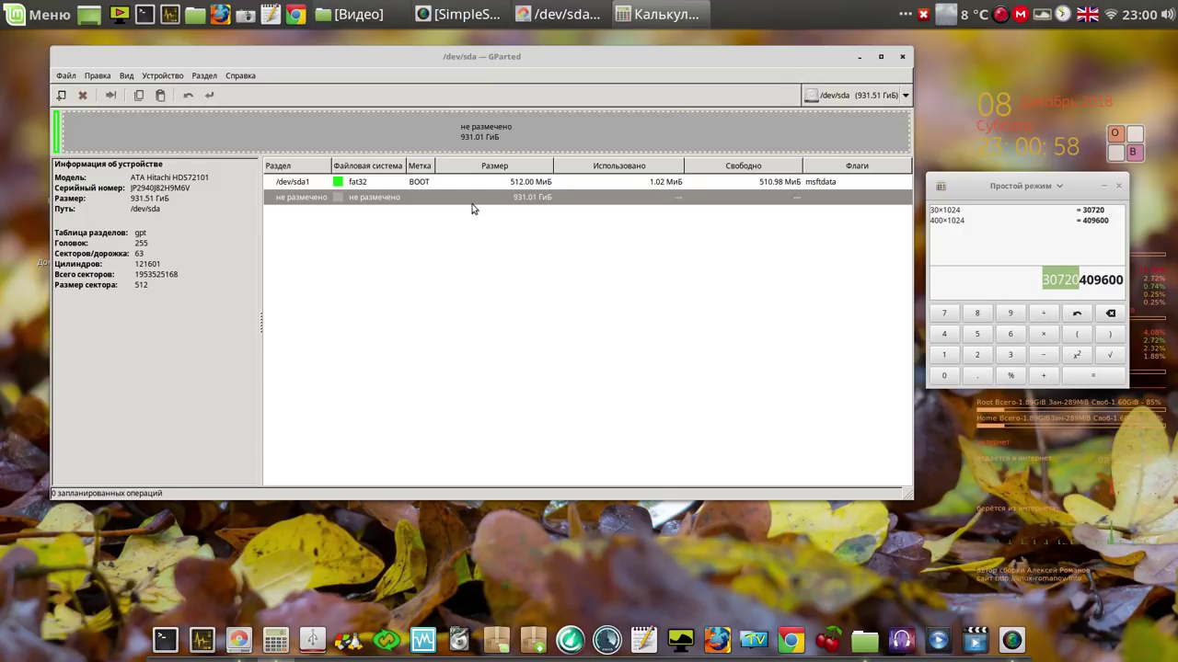
# Add a primary ext4 partition in the unallocated space of /dev/sda, pasting 30720 MiB as its size.
pyautogui.rightClick(421, 200)
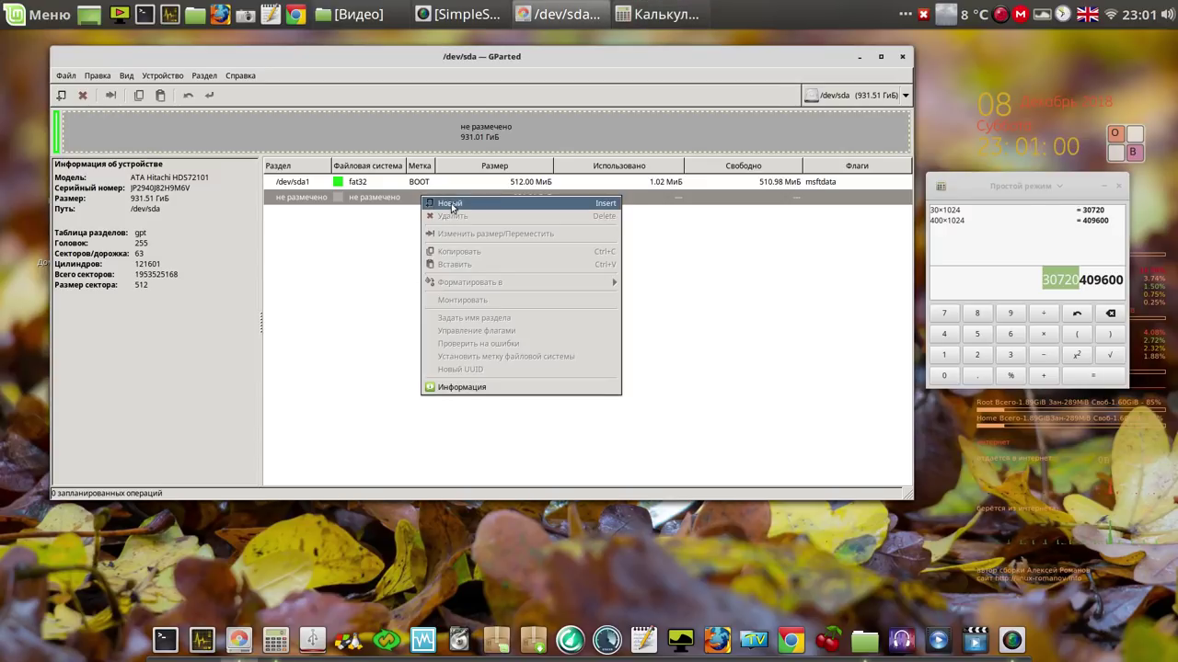
pyautogui.click(451, 206)
pyautogui.doubleClick(427, 299)
pyautogui.rightClick(425, 299)
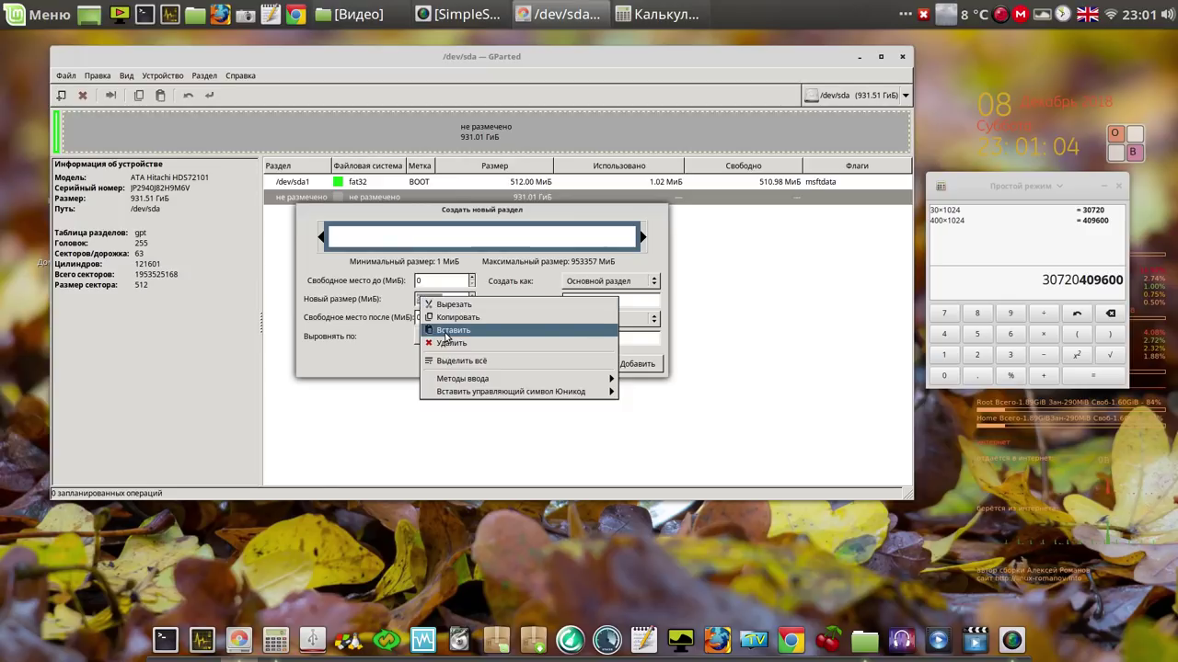
pyautogui.click(445, 337)
pyautogui.click(440, 320)
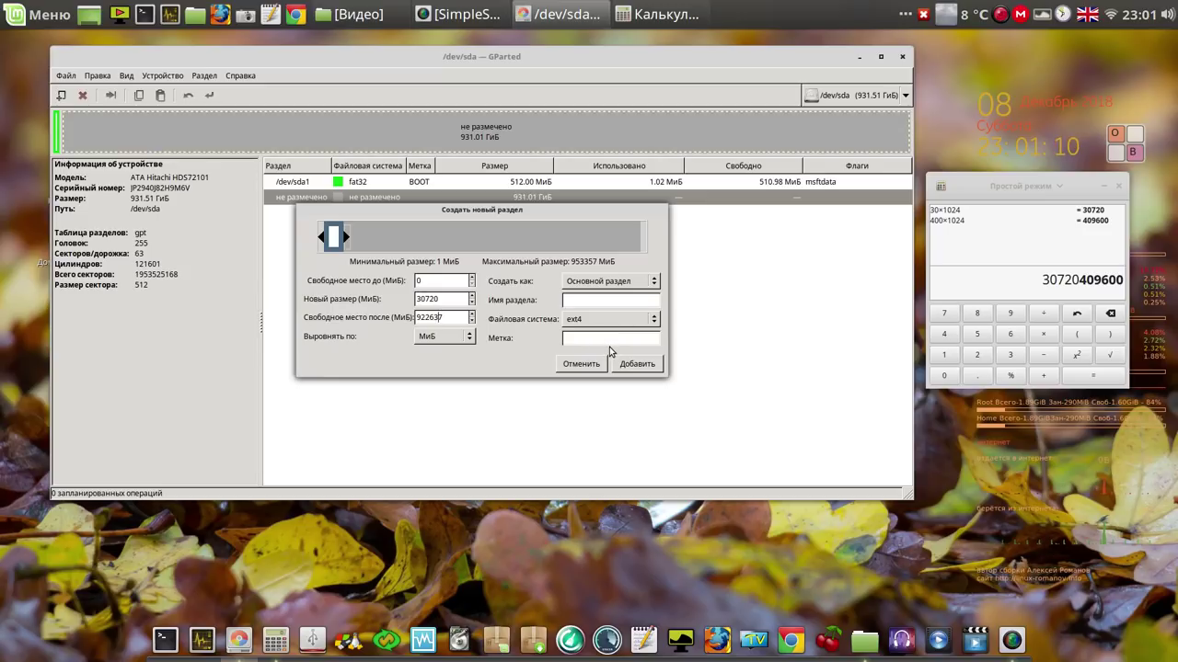
pyautogui.click(637, 364)
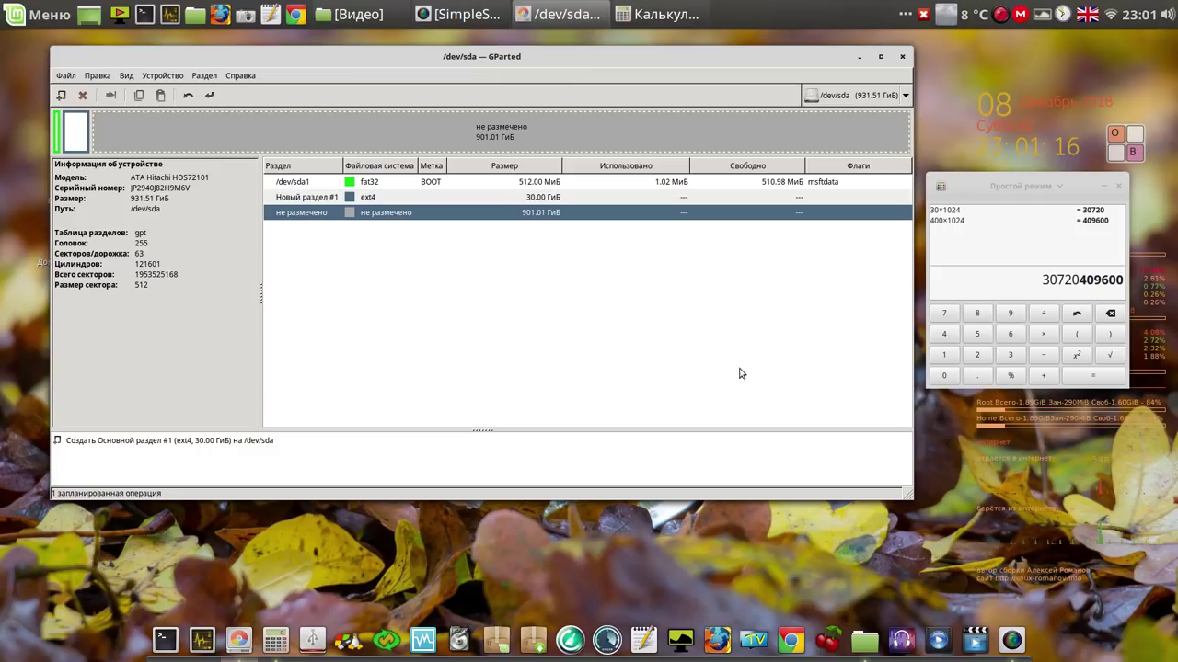
# Cut the value 409600 from the calculator's entry line.
pyautogui.moveTo(1081, 276); pyautogui.dragTo(1120, 281)
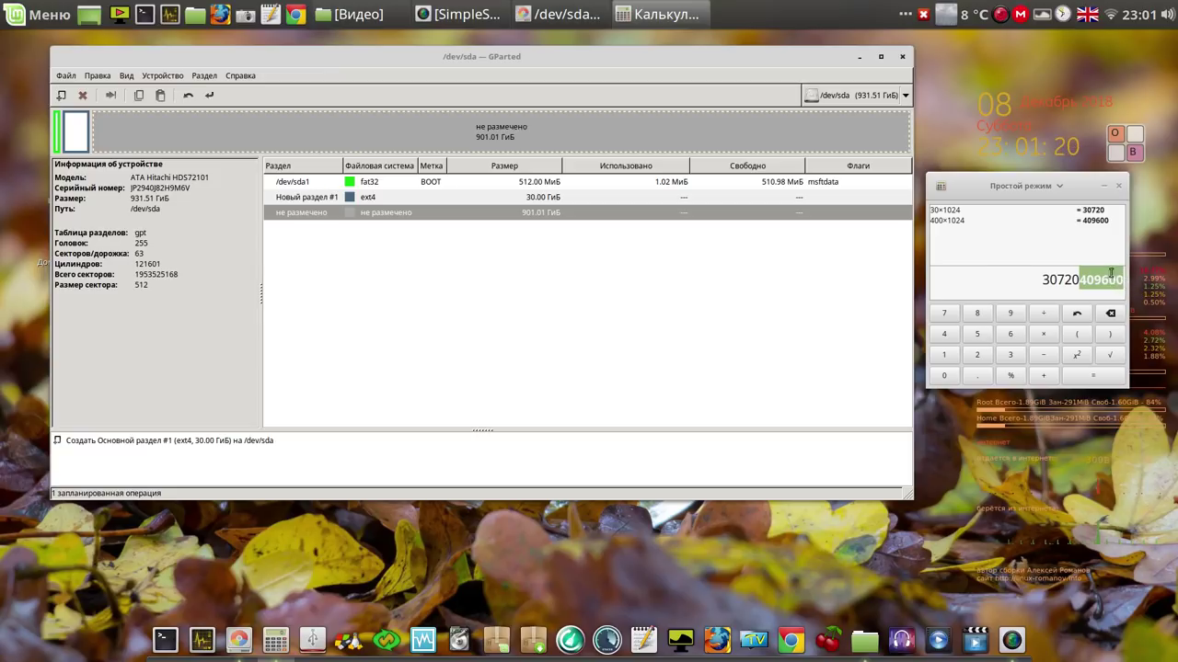
pyautogui.rightClick(1111, 274)
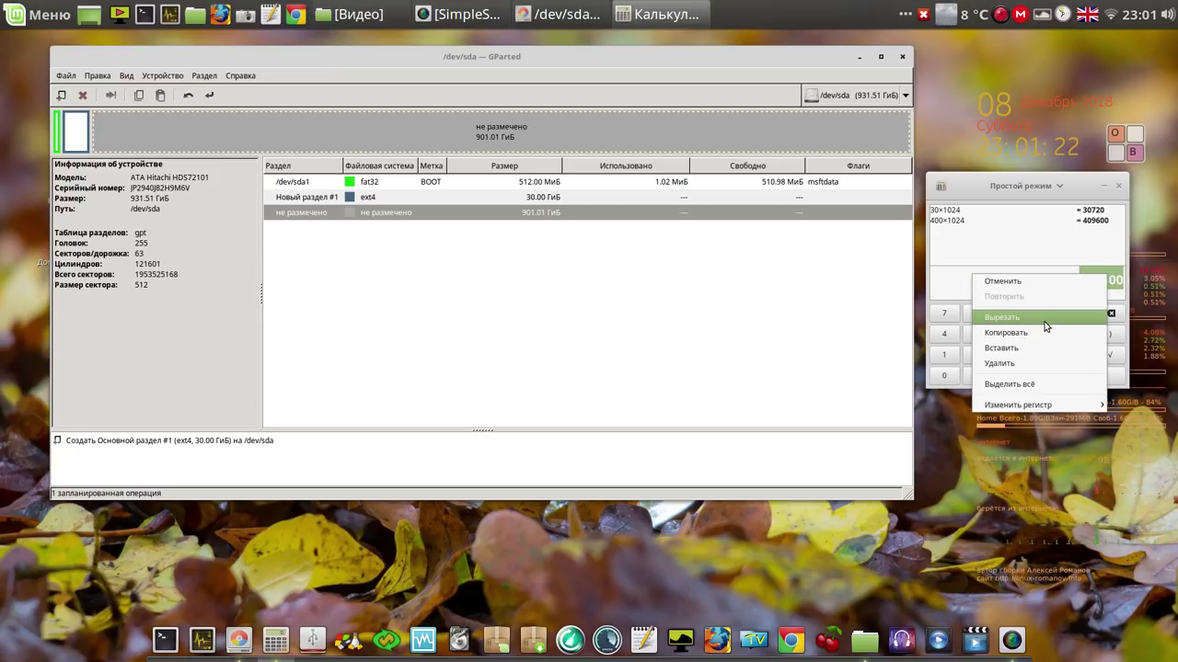
pyautogui.click(1001, 348)
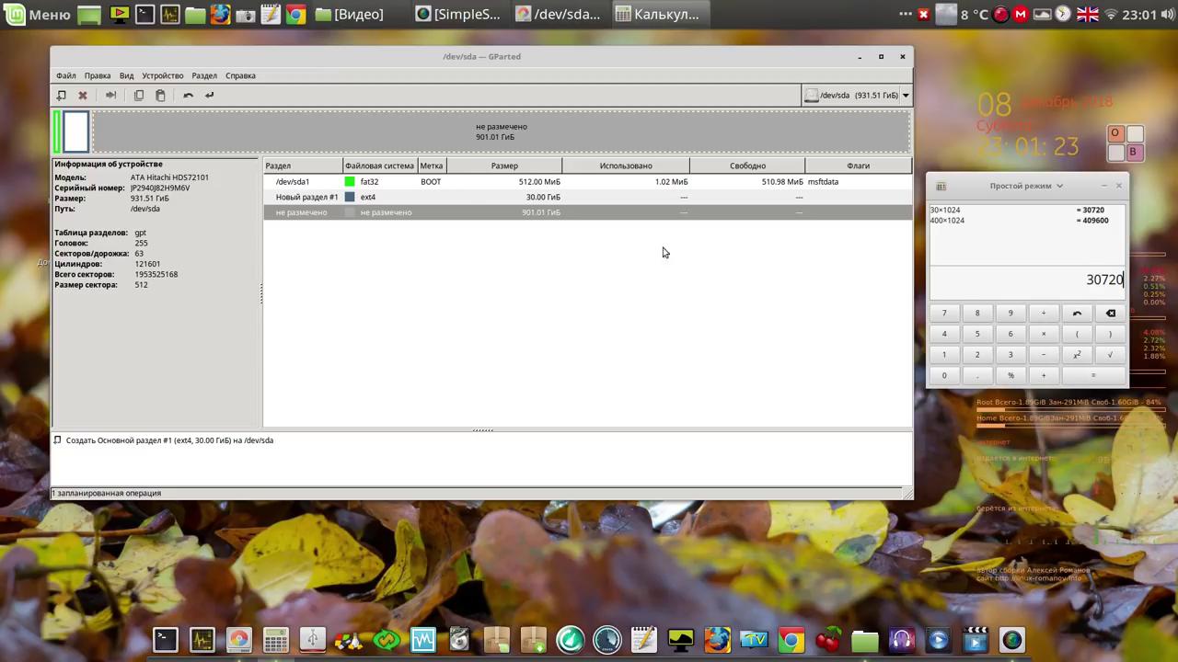
# Add a second primary ext4 partition in the remaining unallocated space, pasting 409600 MiB as its size.
pyautogui.click(455, 220)
pyautogui.rightClick(458, 218)
pyautogui.click(467, 222)
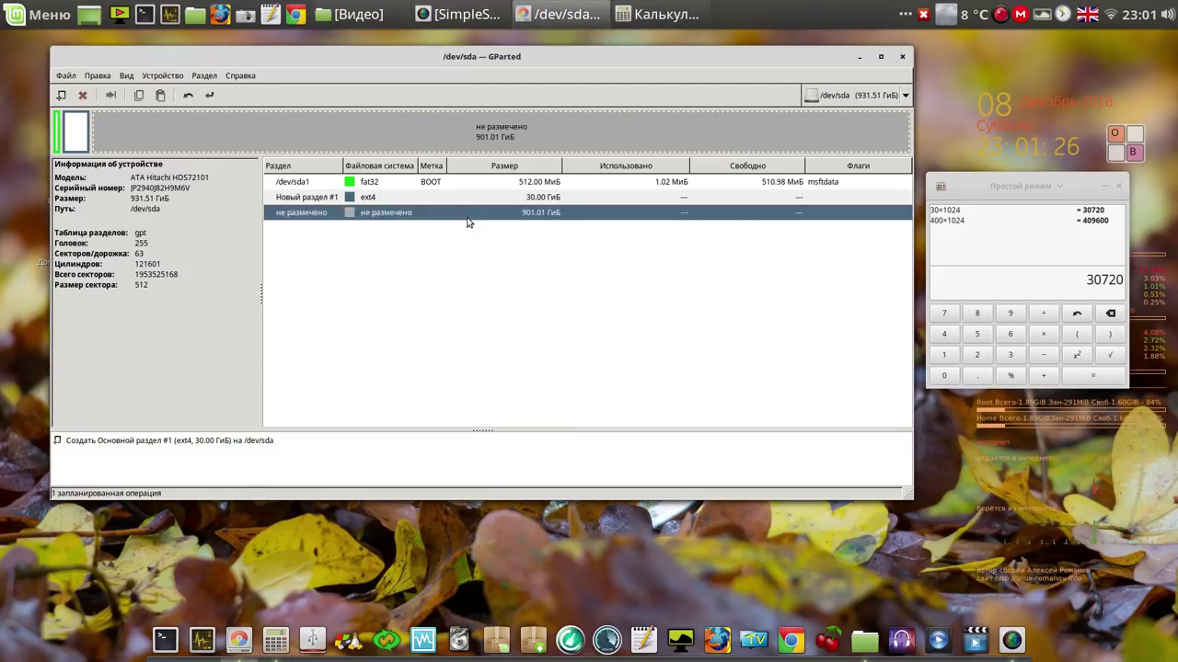
pyautogui.press('Tab')
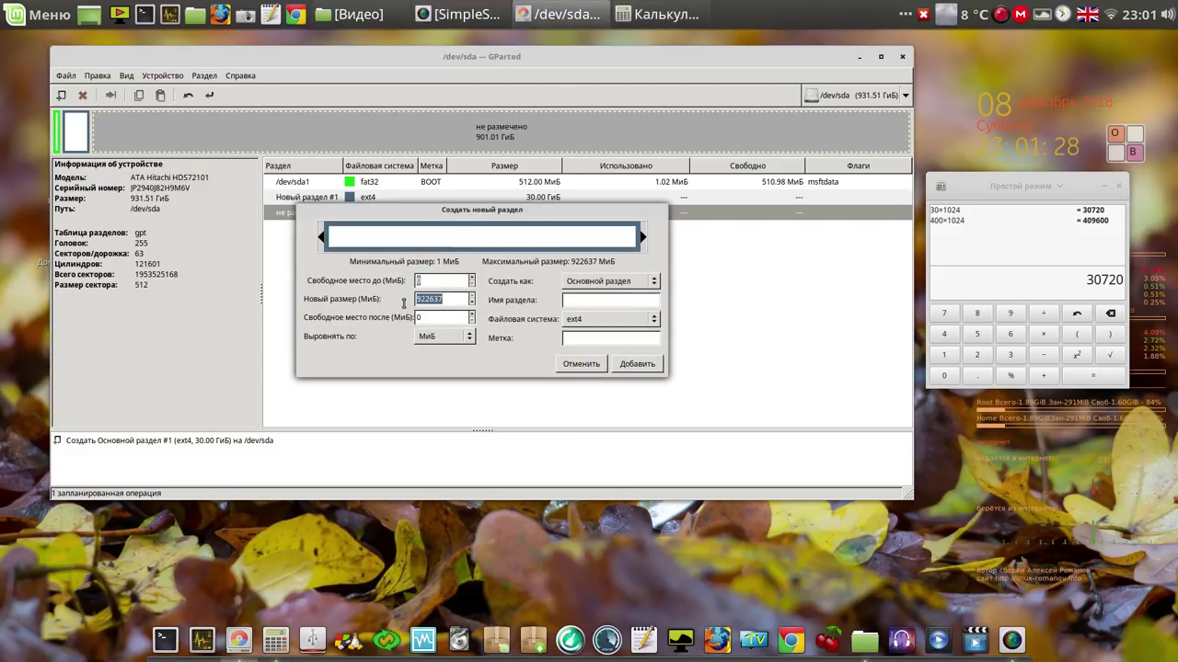
pyautogui.rightClick(427, 298)
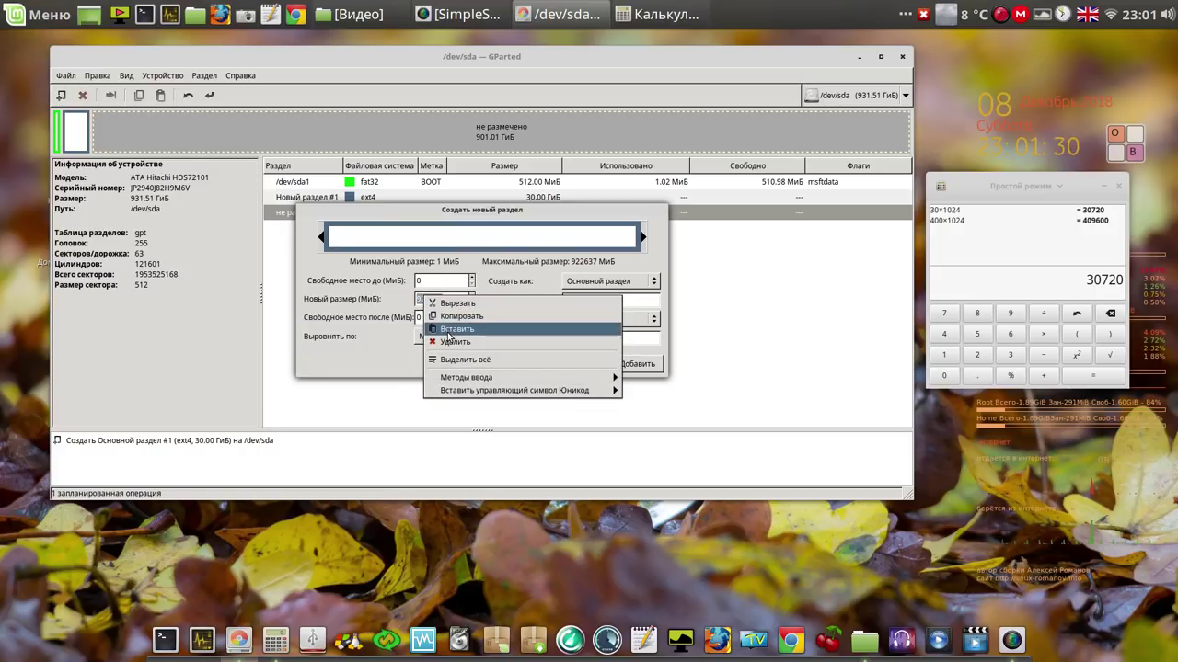
pyautogui.click(449, 329)
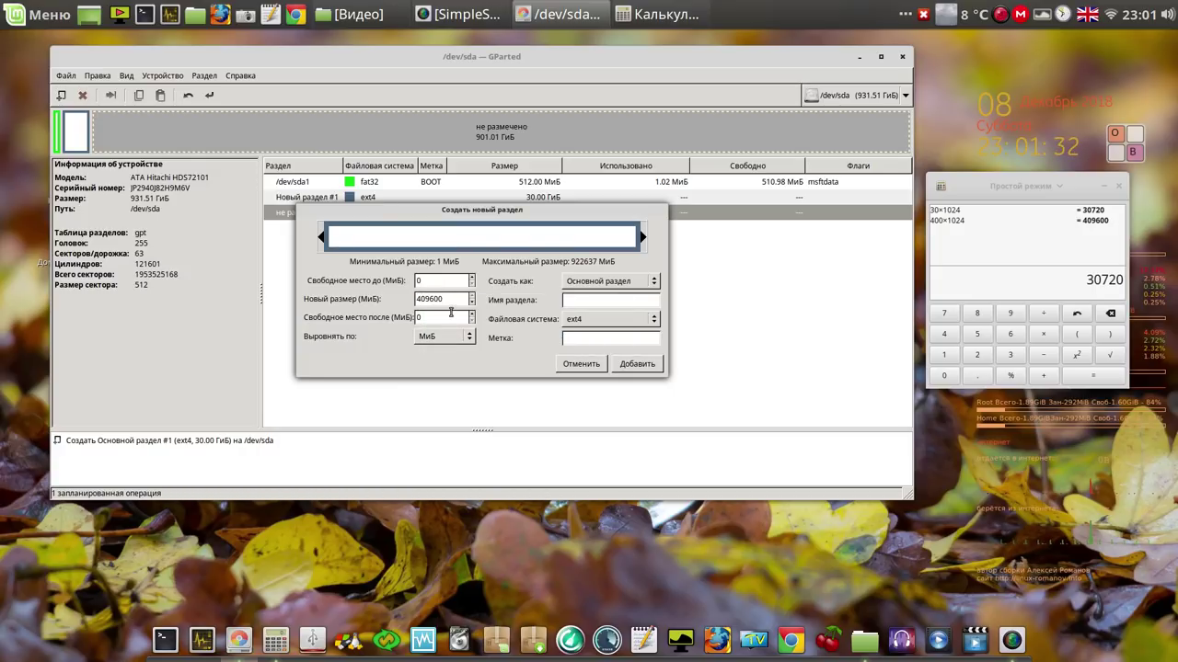
pyautogui.click(636, 364)
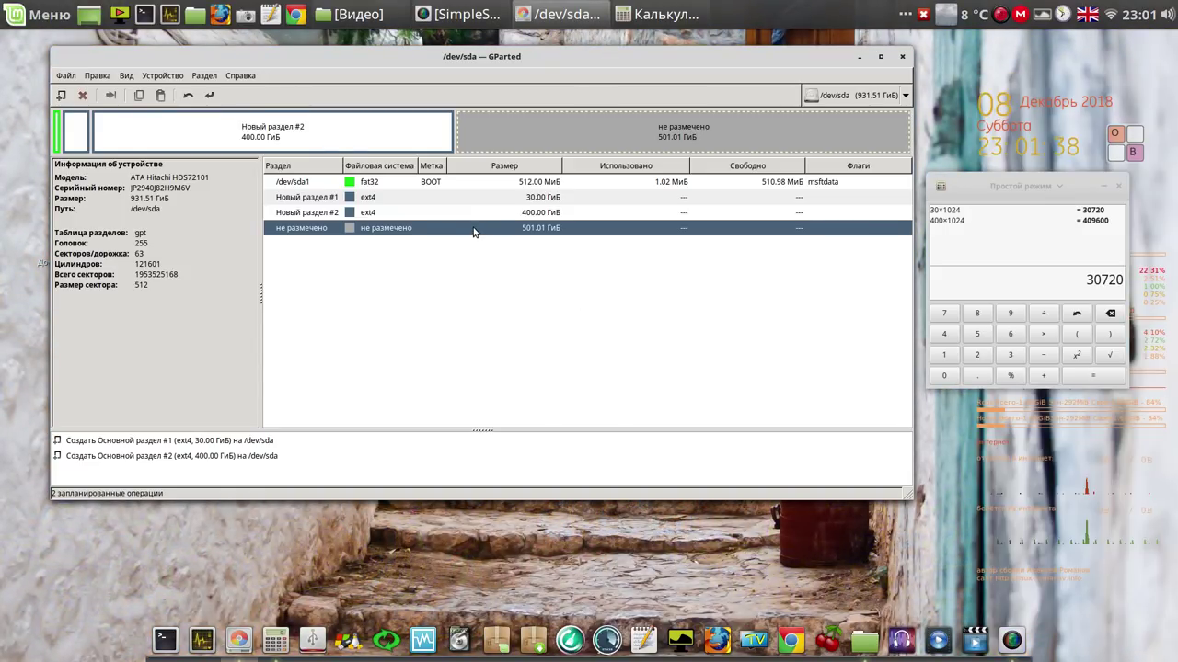
# Start another primary partition in the remaining unallocated space and set the free space preceding it to 4096 MiB using the on-screen keyboard.
pyautogui.rightClick(474, 229)
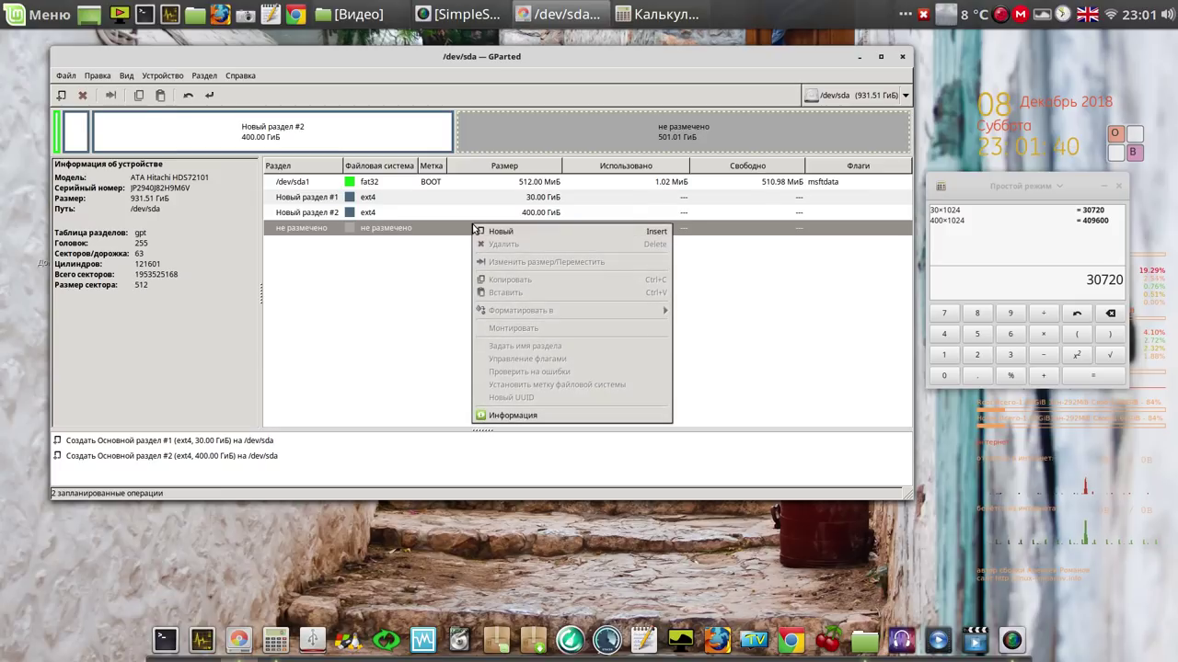
pyautogui.click(479, 232)
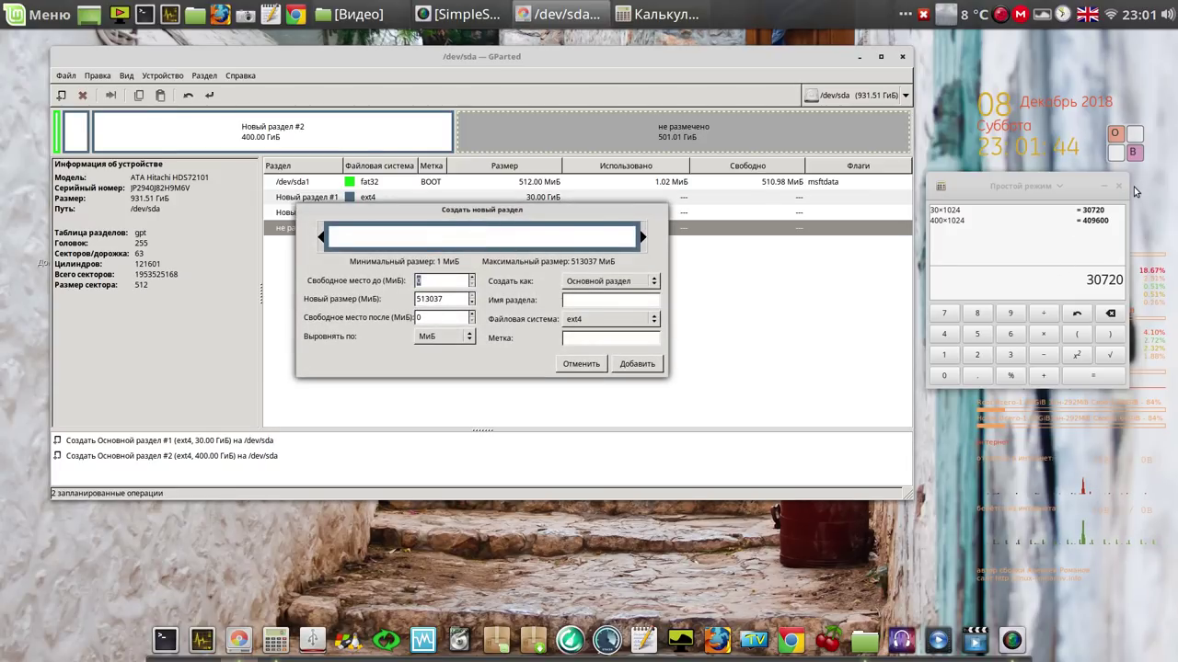
pyautogui.click(1112, 134)
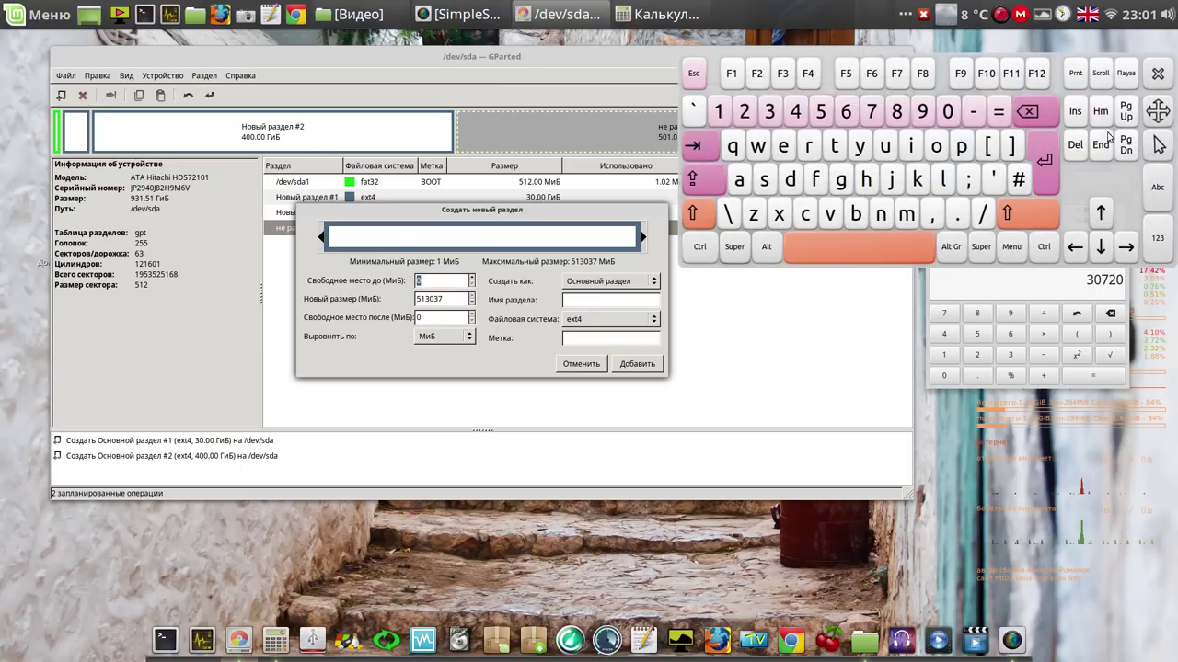
pyautogui.click(1038, 114)
pyautogui.click(795, 112)
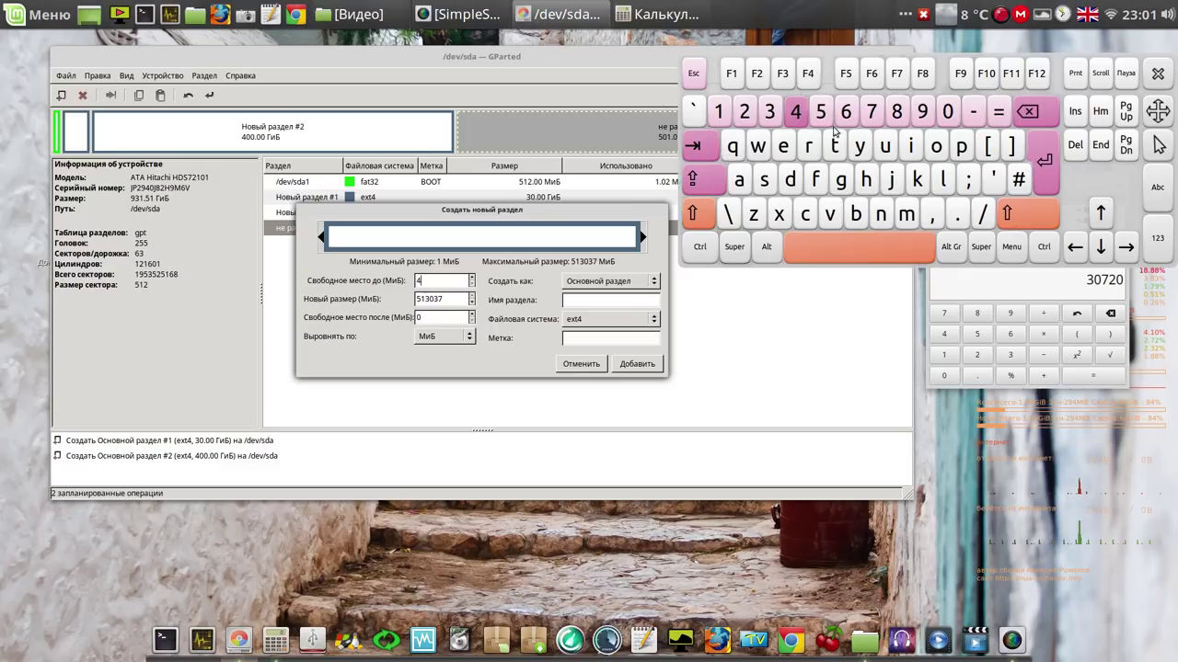
pyautogui.click(947, 111)
pyautogui.click(921, 111)
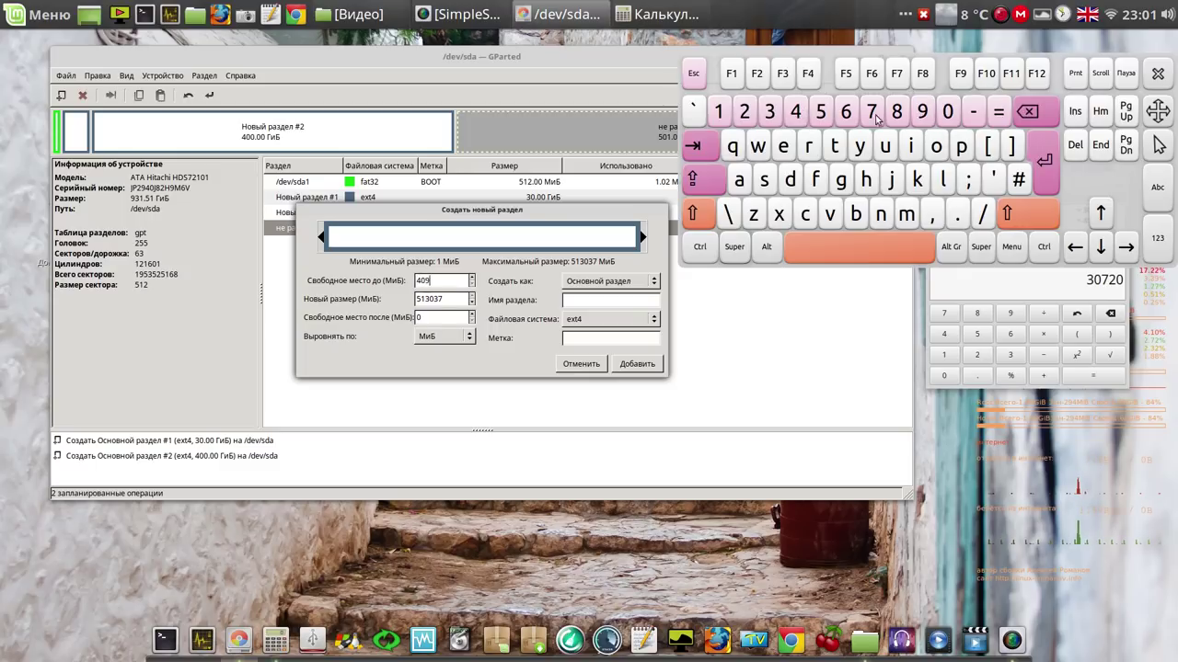
pyautogui.click(846, 111)
pyautogui.click(448, 298)
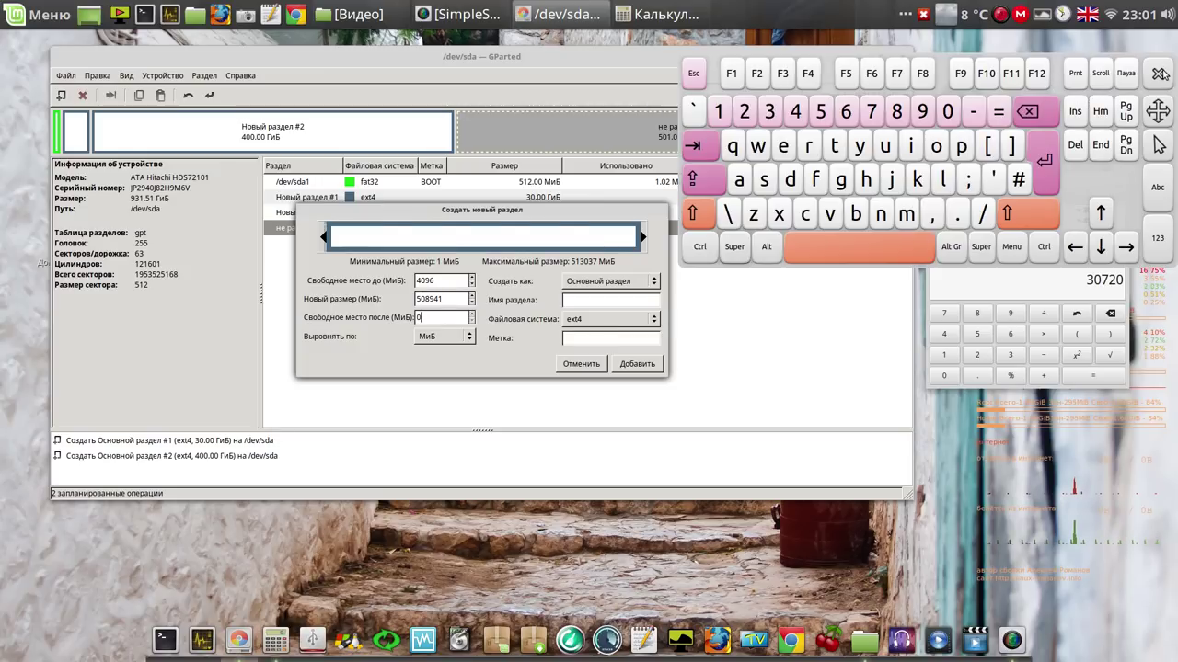
pyautogui.click(1159, 74)
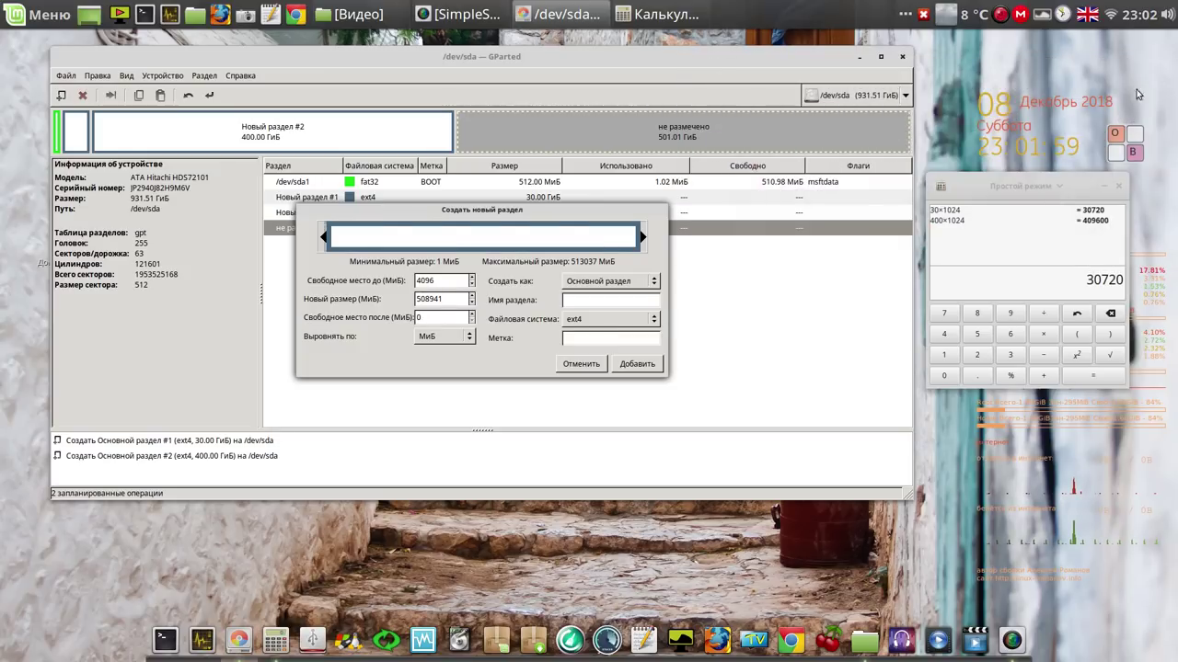
# Set the new partition's file system to linux-swap, add it, and apply all pending operations to /dev/sda.
pyautogui.click(653, 322)
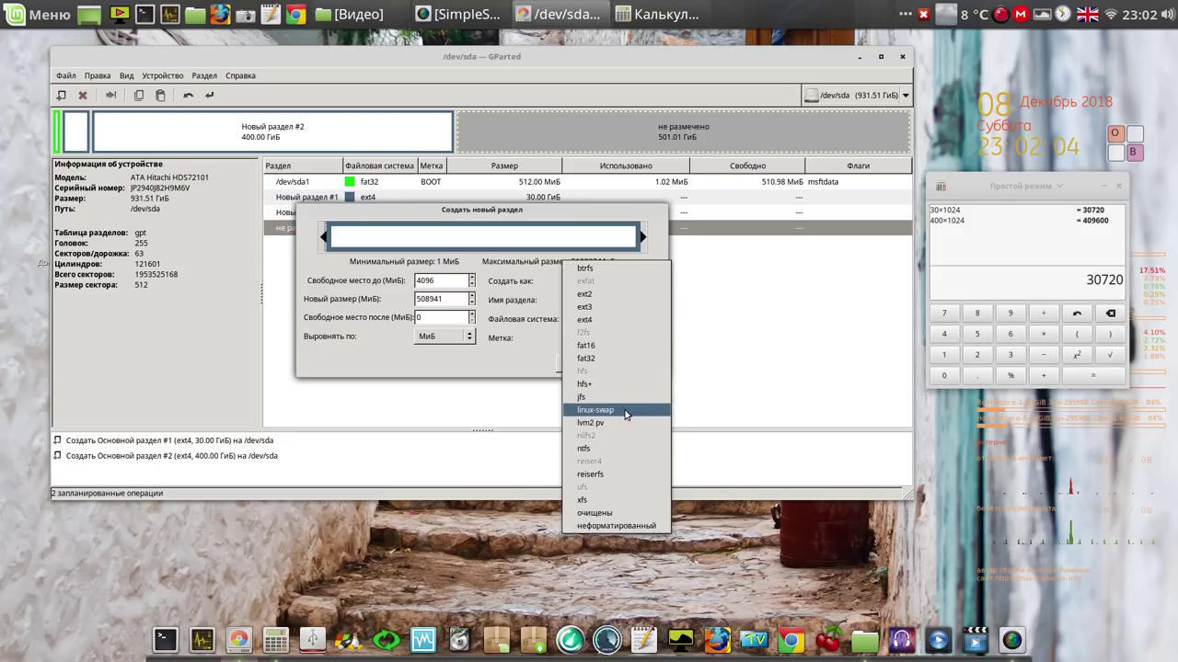
pyautogui.click(625, 414)
pyautogui.click(637, 368)
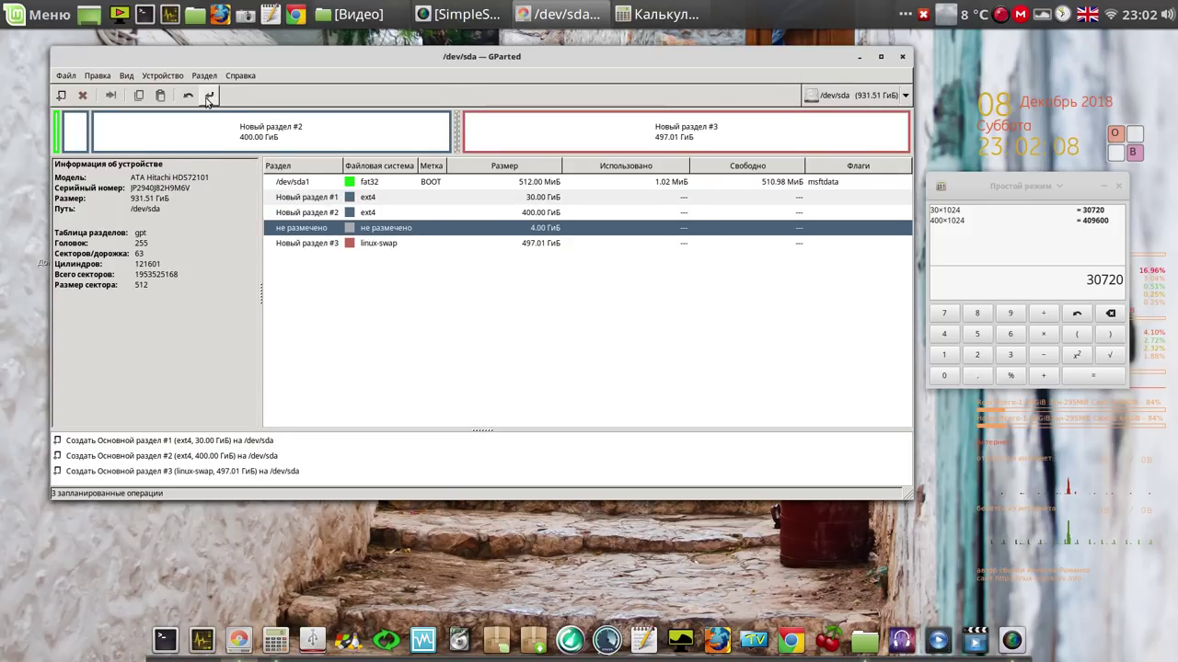
pyautogui.click(209, 97)
pyautogui.click(603, 337)
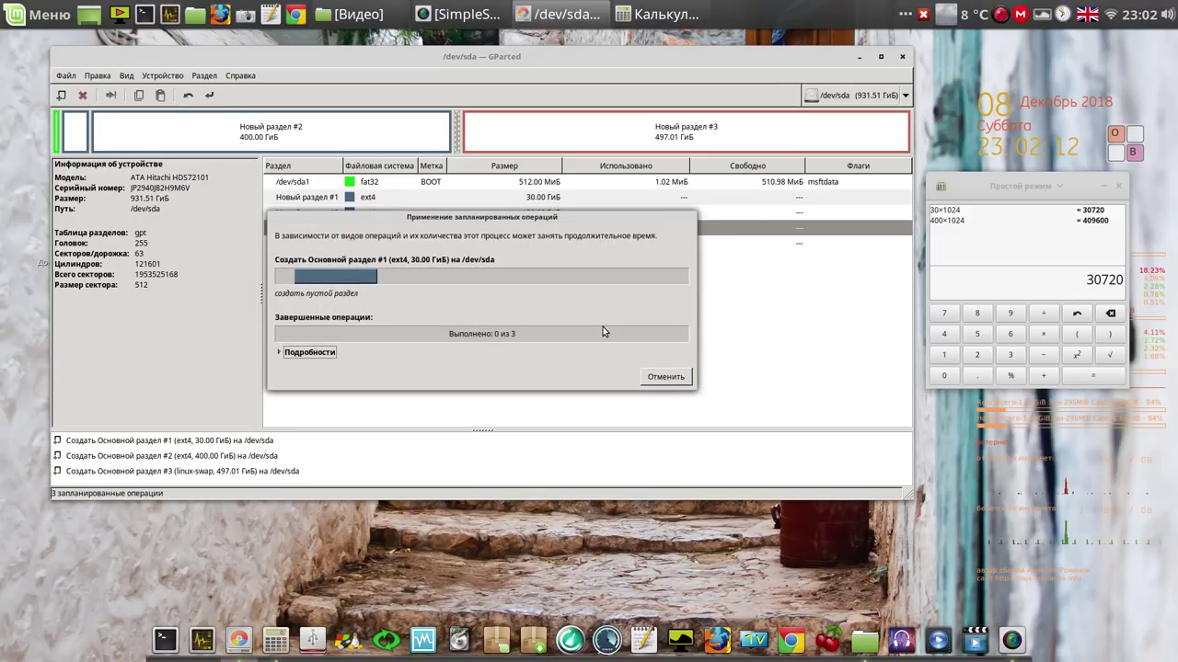
# Clear the calculator's entry line, enter 51200, and highlight its first digit.
pyautogui.click(1111, 314)
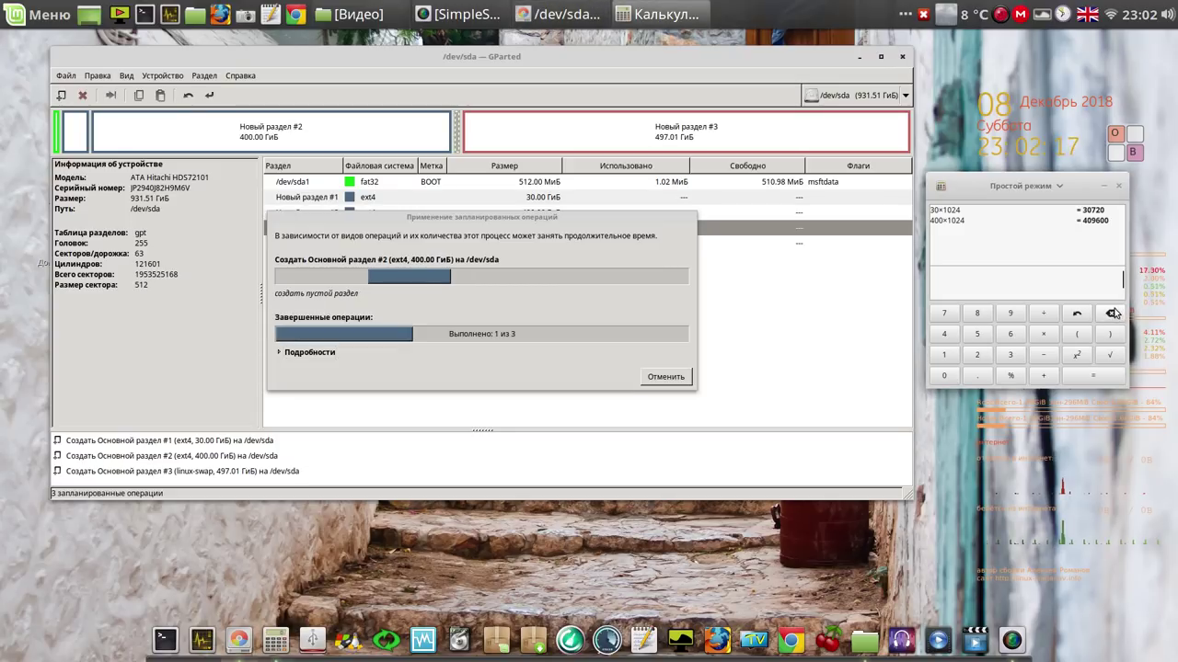
pyautogui.click(976, 338)
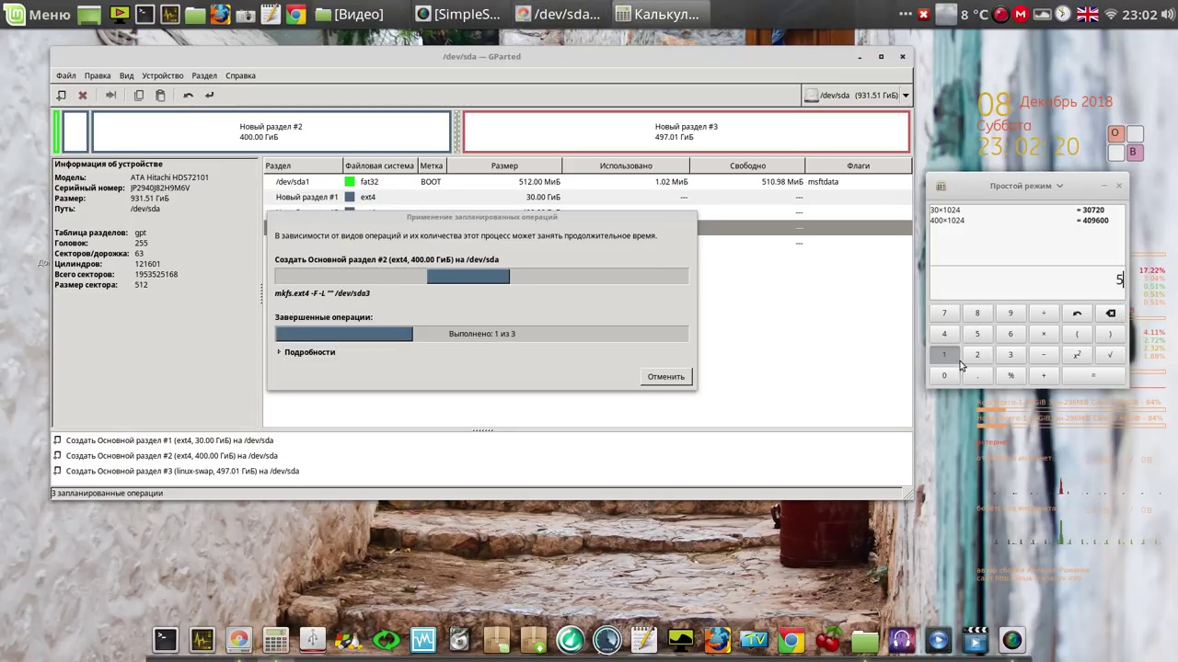
pyautogui.click(957, 358)
pyautogui.click(975, 356)
pyautogui.click(952, 377)
pyautogui.click(951, 378)
pyautogui.moveTo(1087, 280); pyautogui.dragTo(1096, 280)
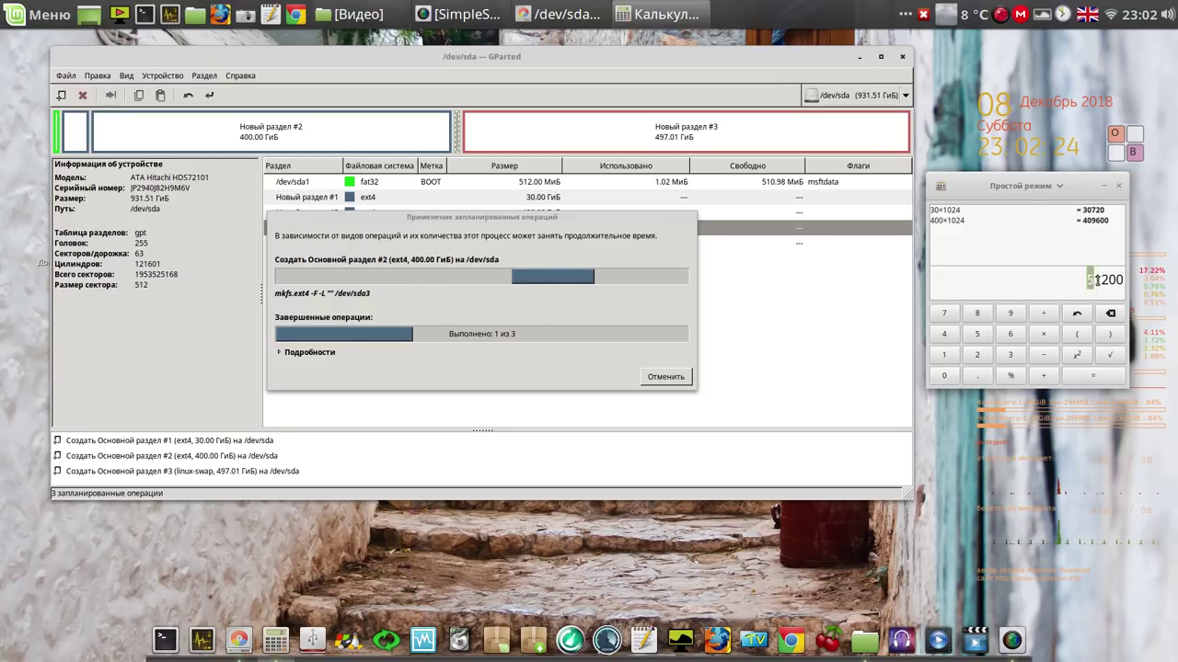
# Copy 51200 from the calculator and close the report of the applied operations.
pyautogui.rightClick(1104, 277)
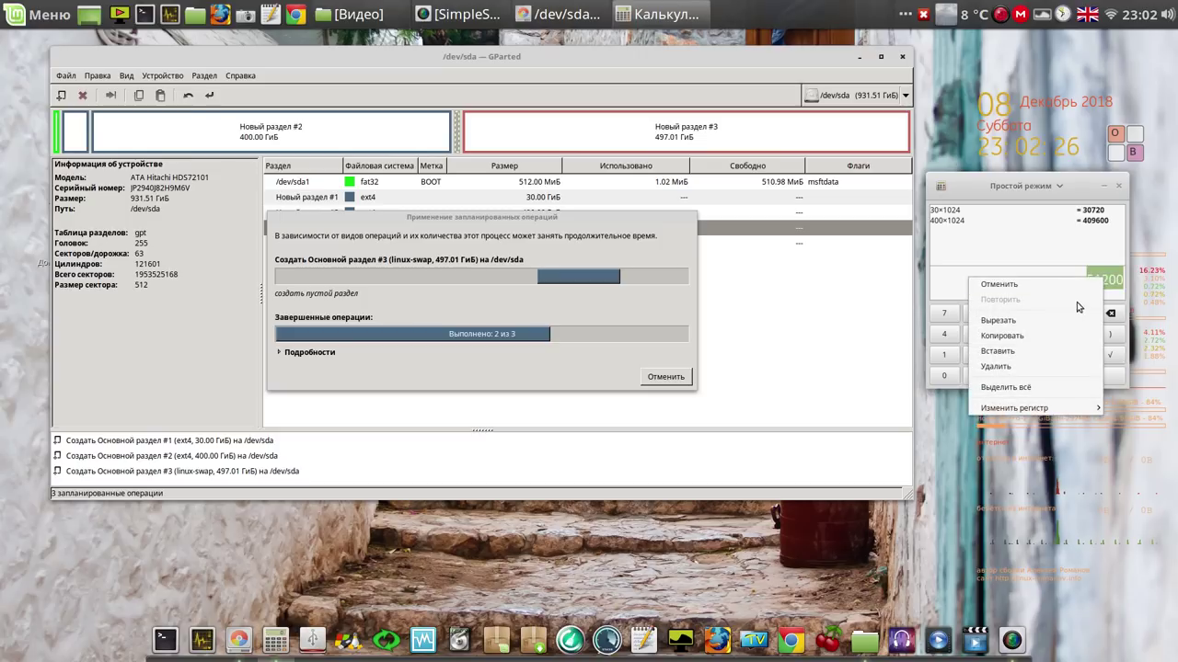
pyautogui.click(1058, 336)
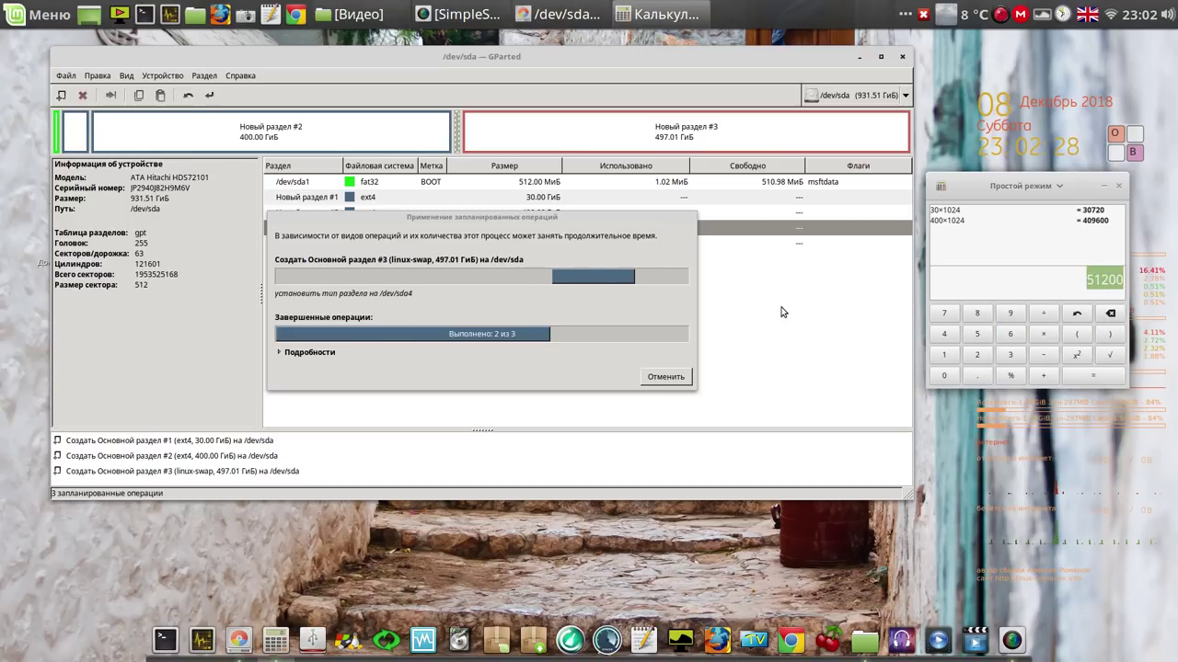
pyautogui.click(664, 377)
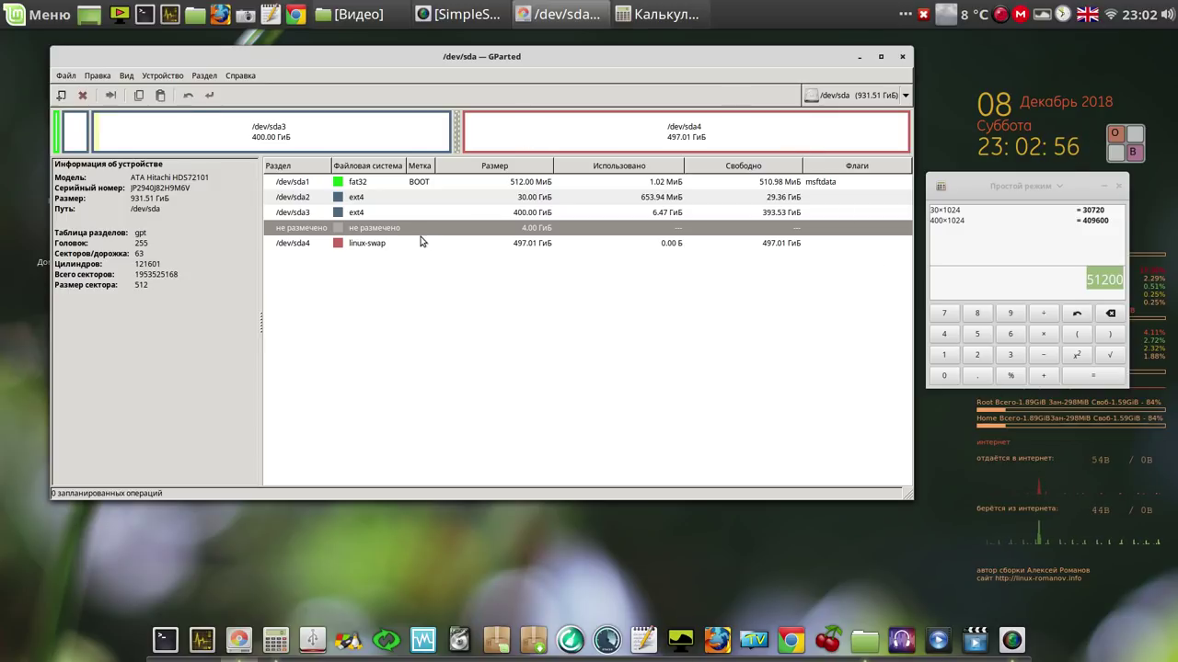
# Mark the linux-swap partition /dev/sda4 for deletion.
pyautogui.click(377, 245)
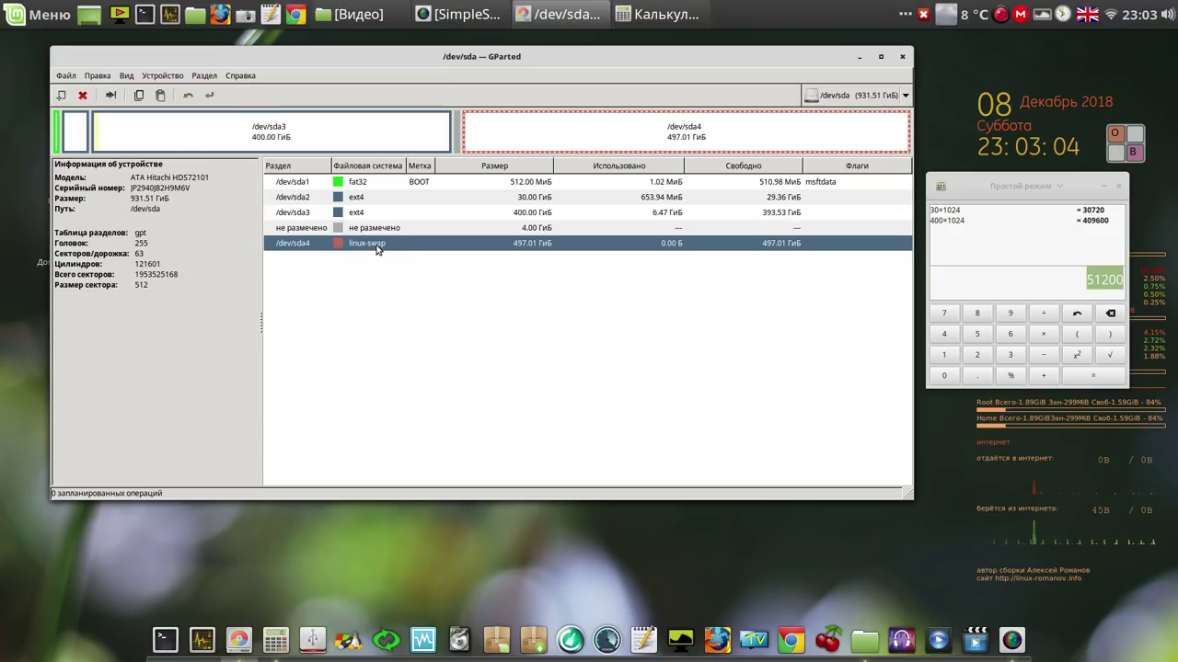
pyautogui.click(83, 95)
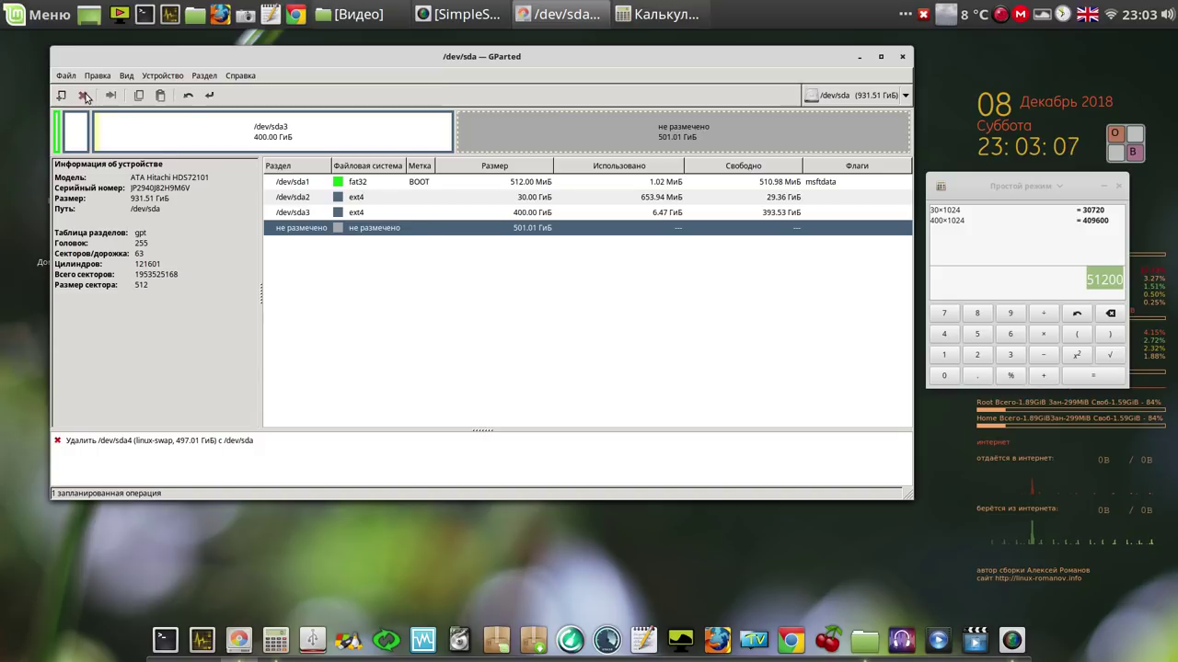
# Start a new primary partition in the unallocated space after /dev/sda3 and set its size to 4096 MiB using the on-screen keyboard.
pyautogui.rightClick(387, 231)
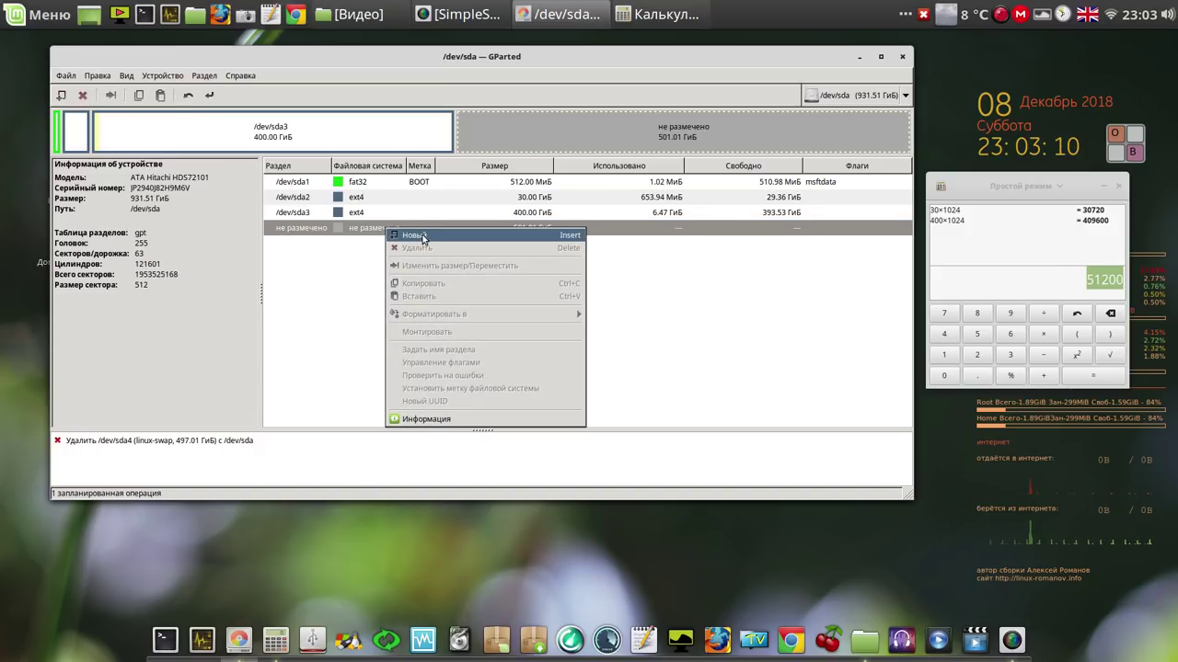
pyautogui.click(422, 236)
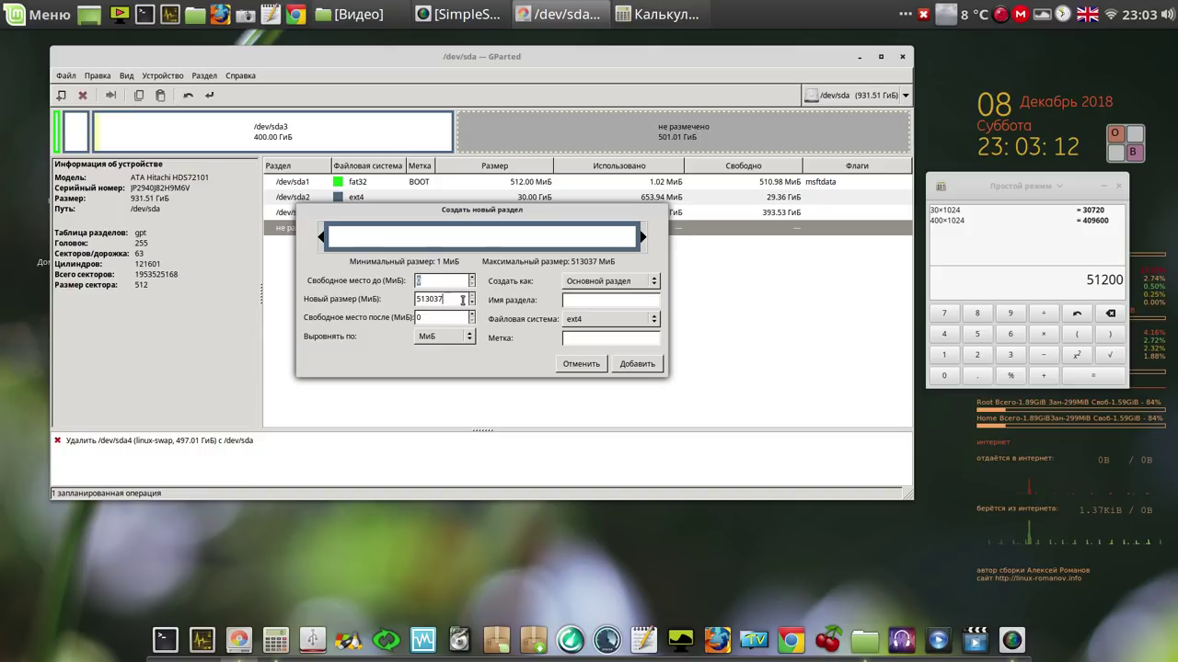
pyautogui.click(1129, 144)
pyautogui.click(1044, 112)
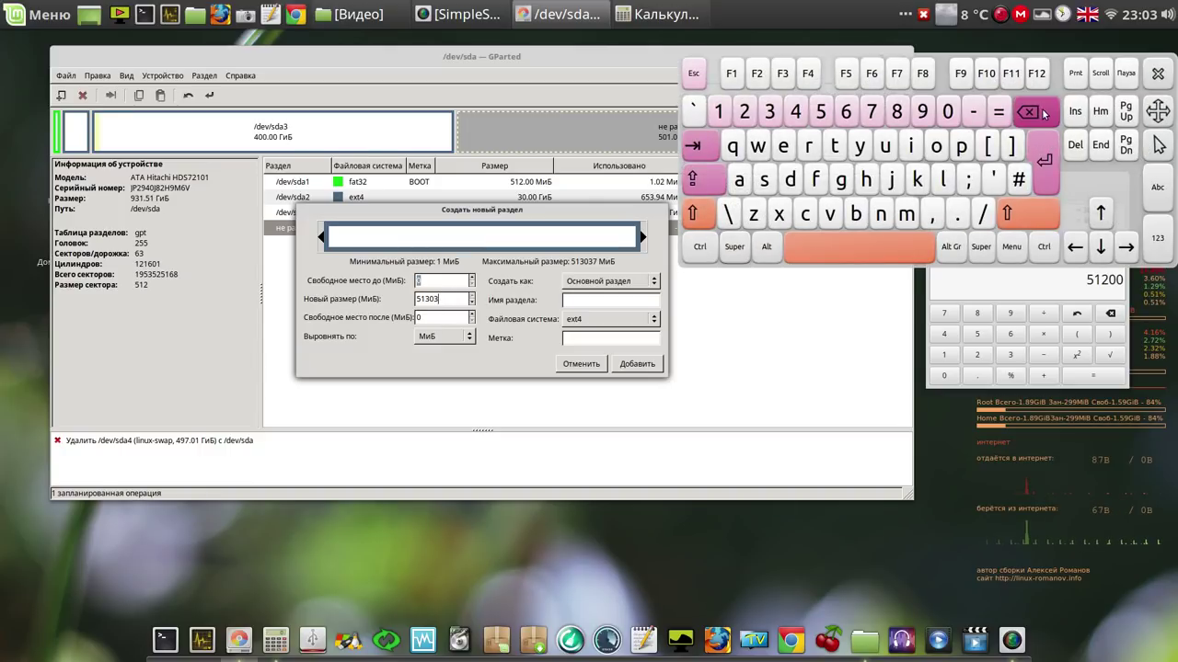
pyautogui.click(796, 118)
pyautogui.click(952, 113)
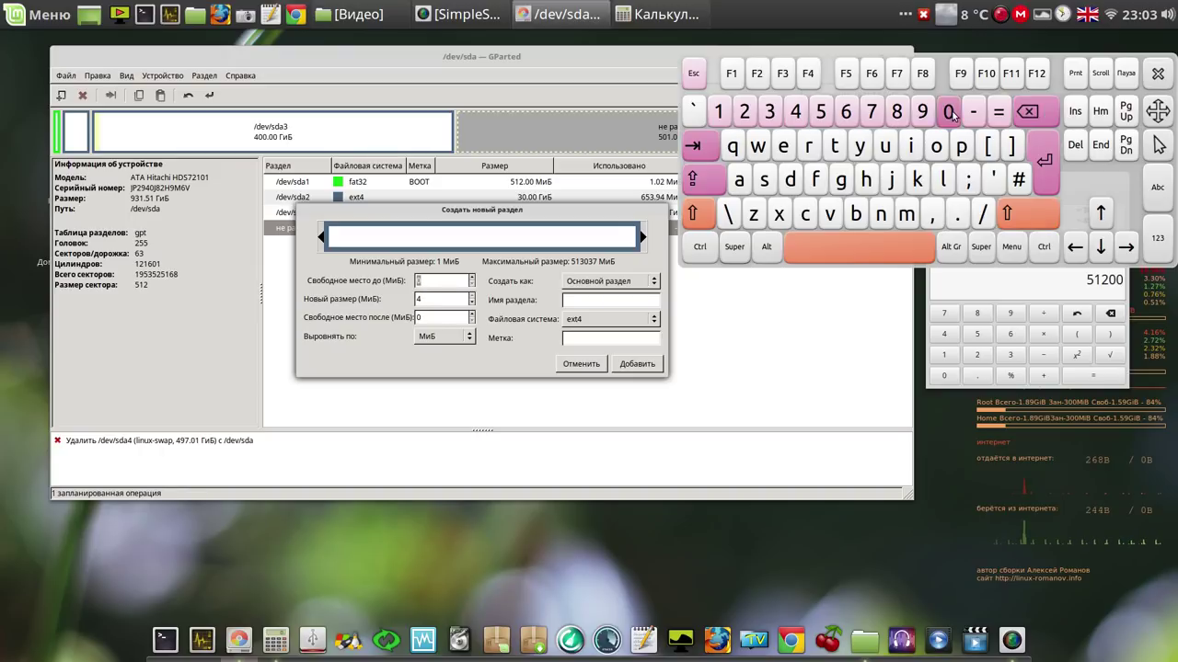
pyautogui.click(922, 112)
pyautogui.click(847, 114)
# Set the new partition's file system to linux-swap and add it to the pending operations.
pyautogui.click(446, 315)
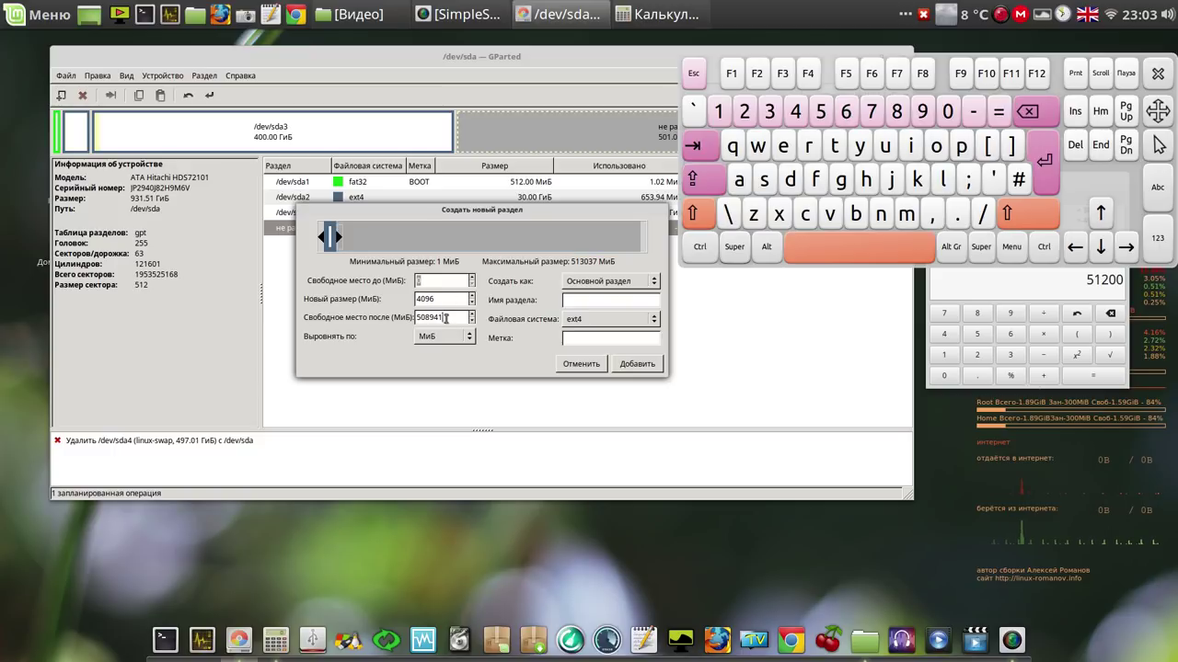
pyautogui.click(635, 319)
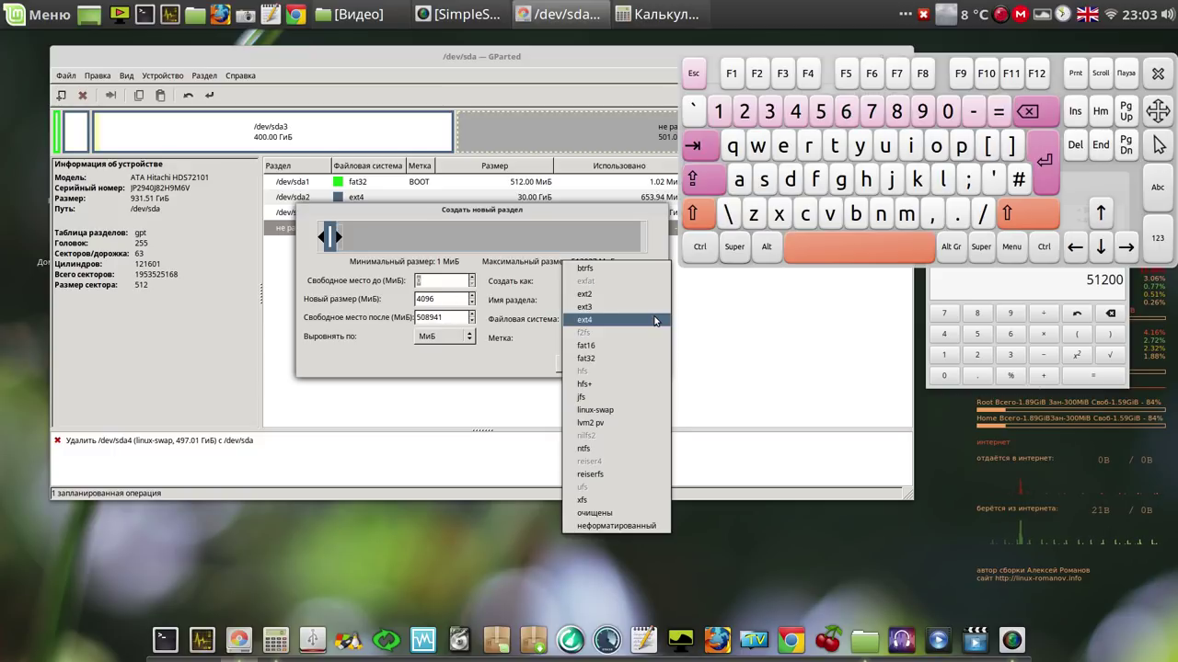
pyautogui.click(645, 415)
pyautogui.click(644, 366)
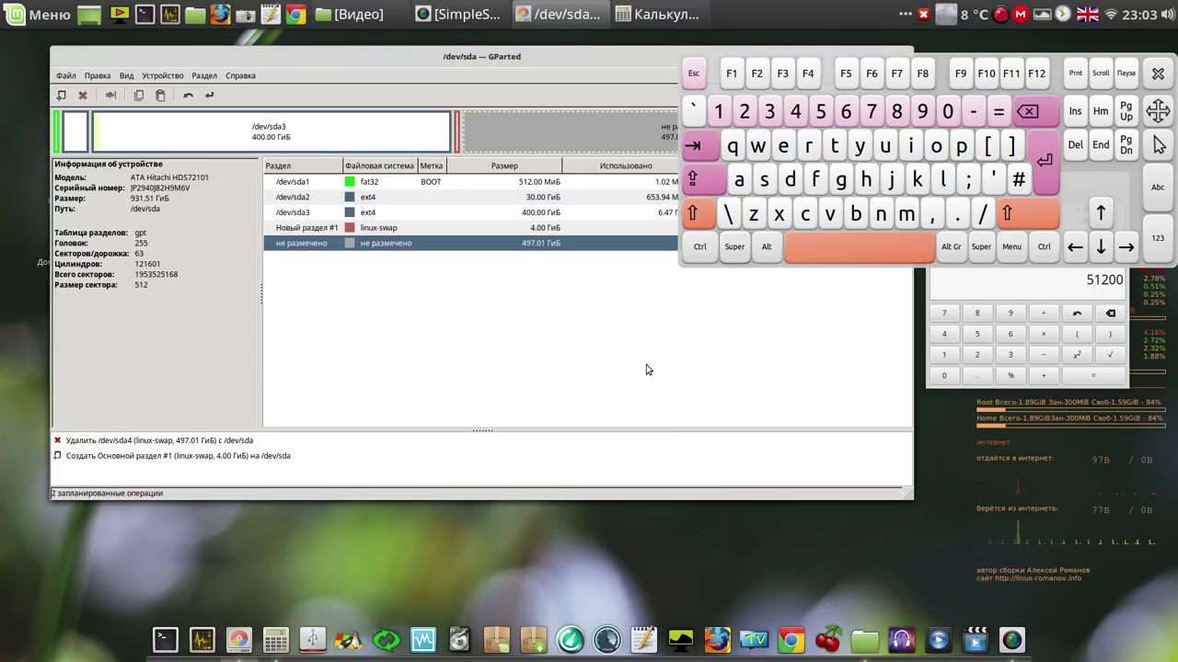
# Apply the pending operations to /dev/sda, dismissing the on-screen keyboard, the calculator and the finished operations report.
pyautogui.click(210, 97)
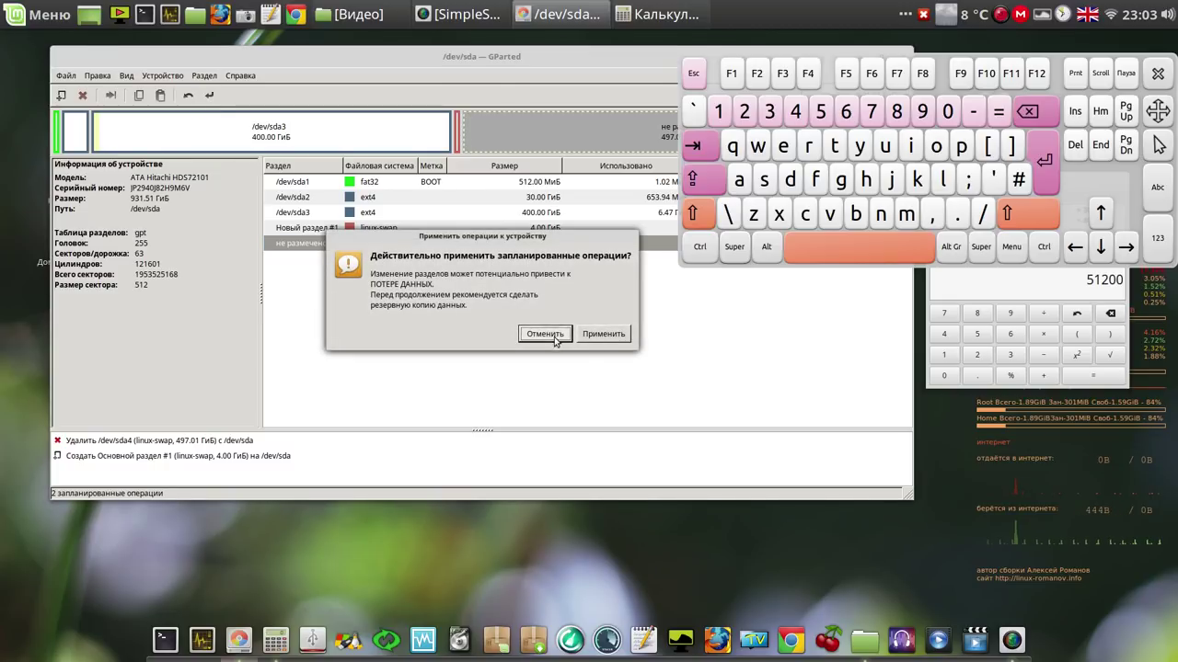
pyautogui.click(600, 331)
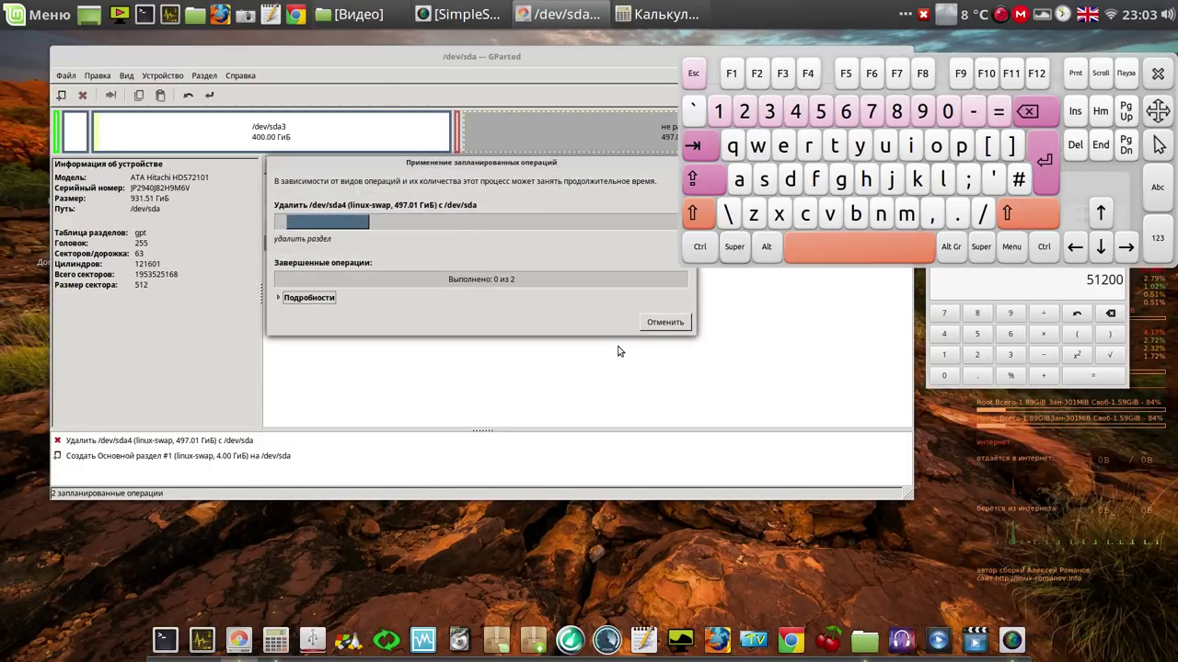
pyautogui.click(1158, 74)
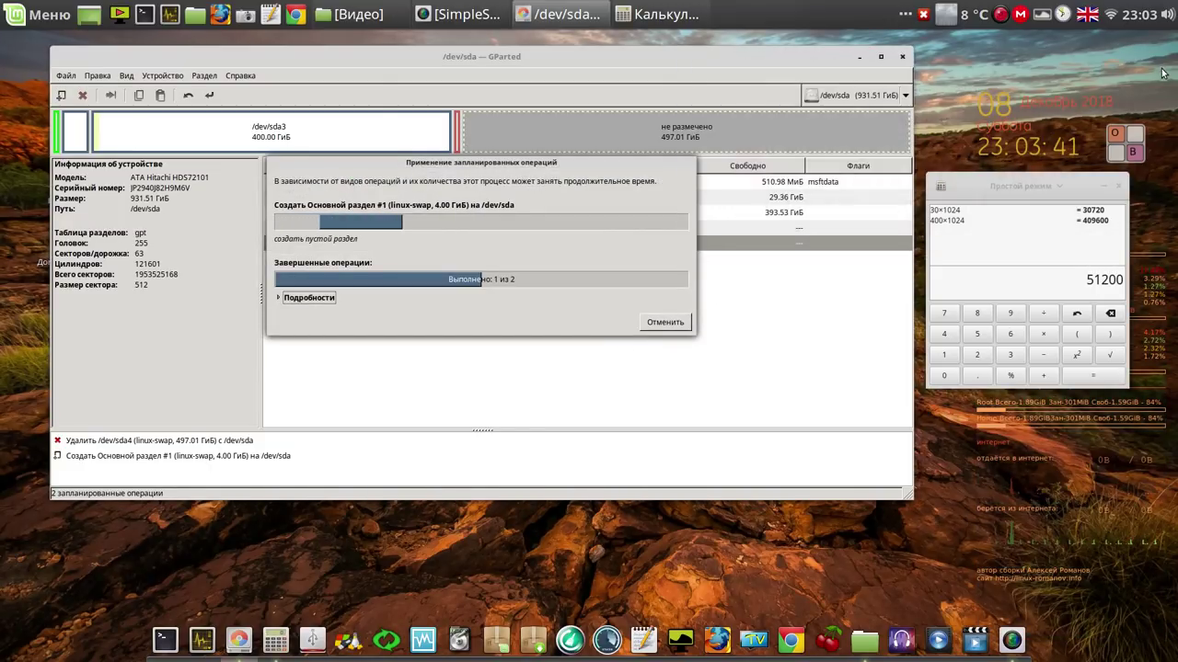
pyautogui.click(1120, 186)
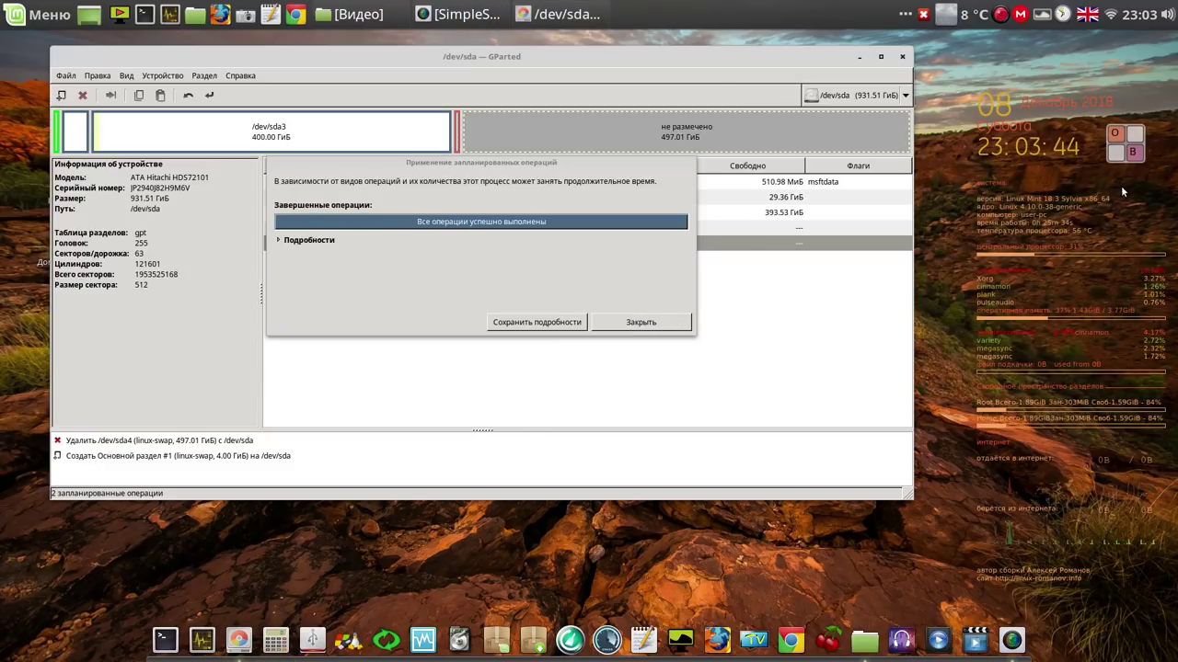
pyautogui.click(641, 322)
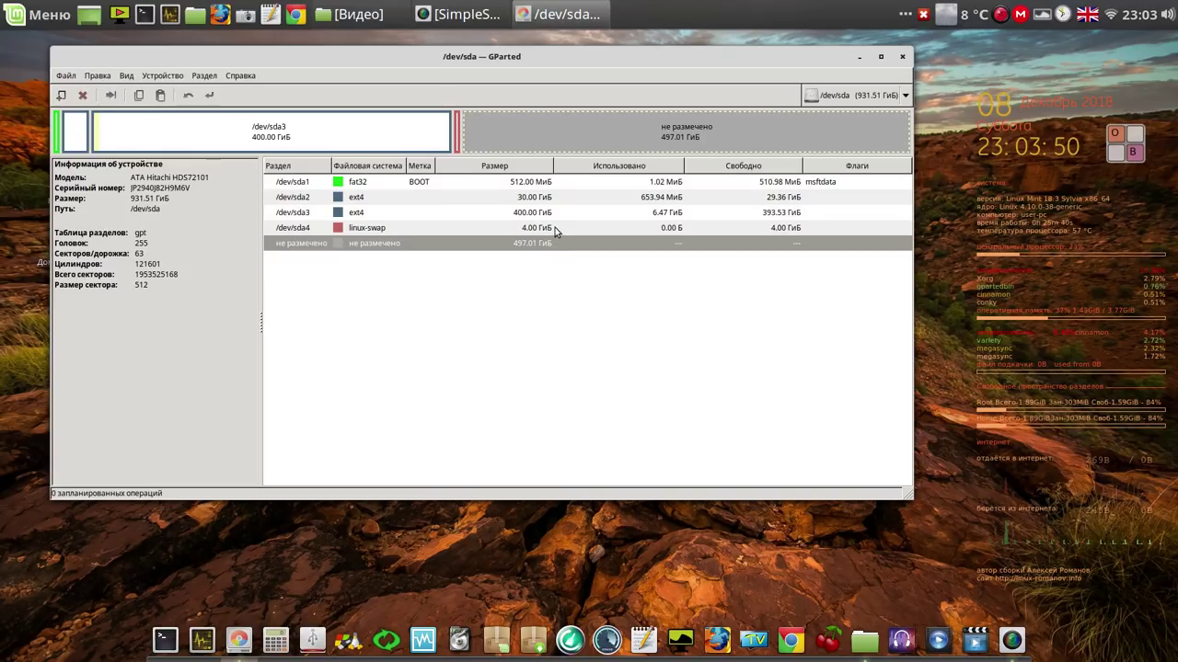
# Review the swap, ext4 and fat32 partitions on /dev/sda and the remaining unallocated space.
pyautogui.click(556, 228)
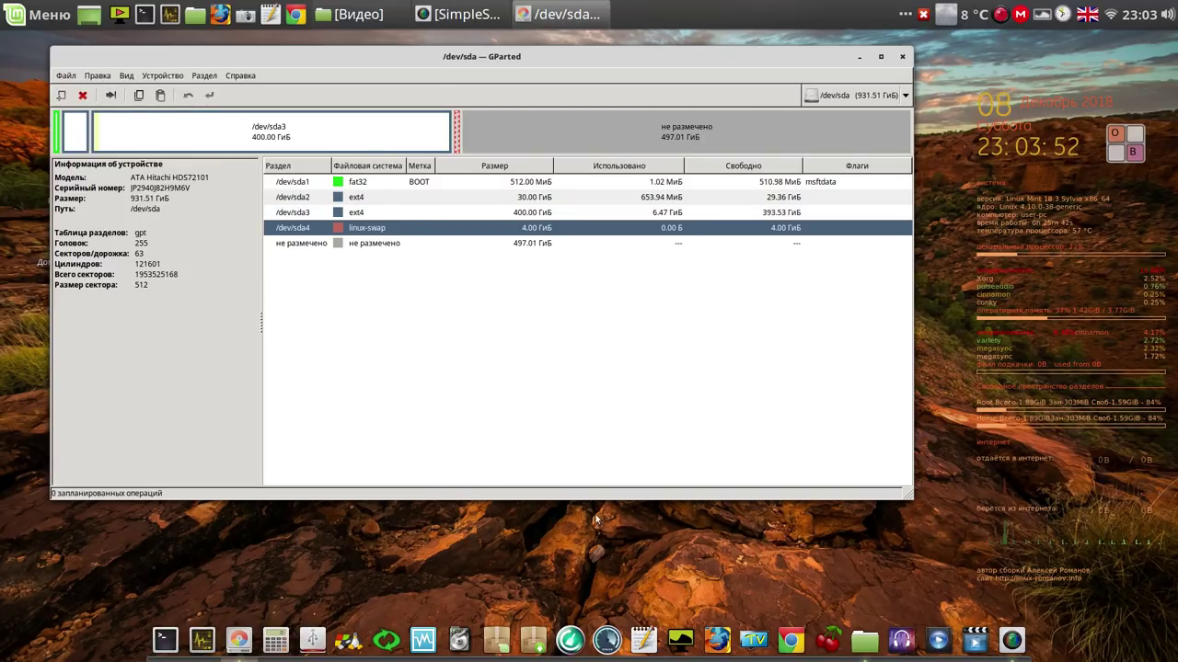
pyautogui.click(527, 212)
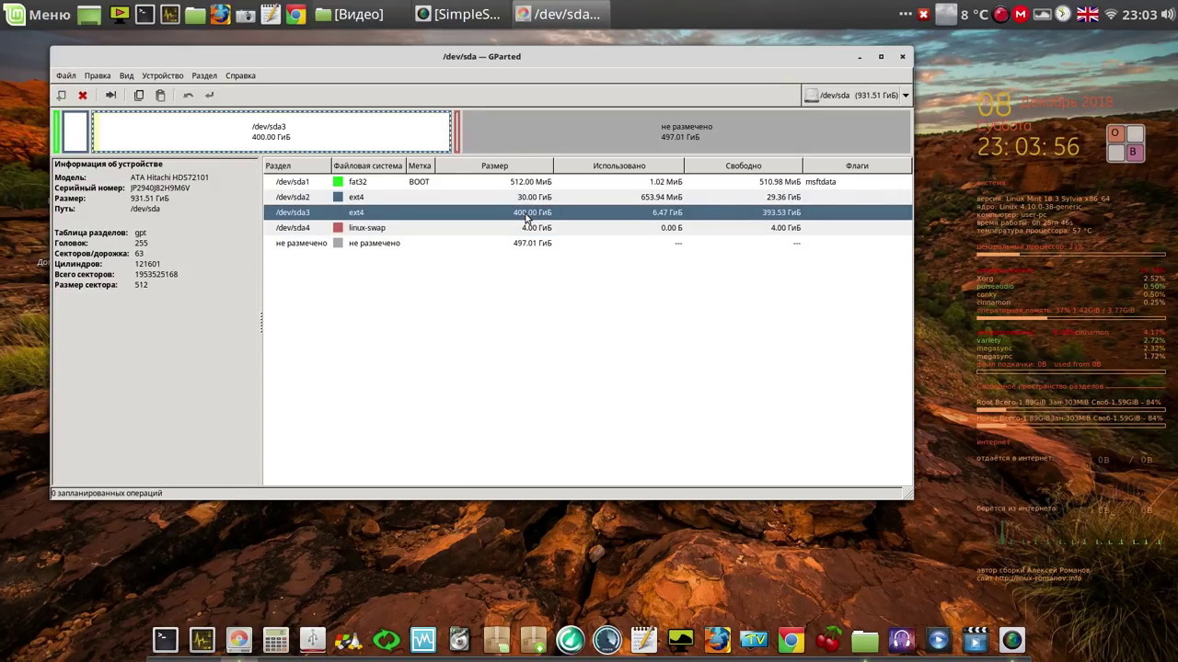
pyautogui.click(540, 199)
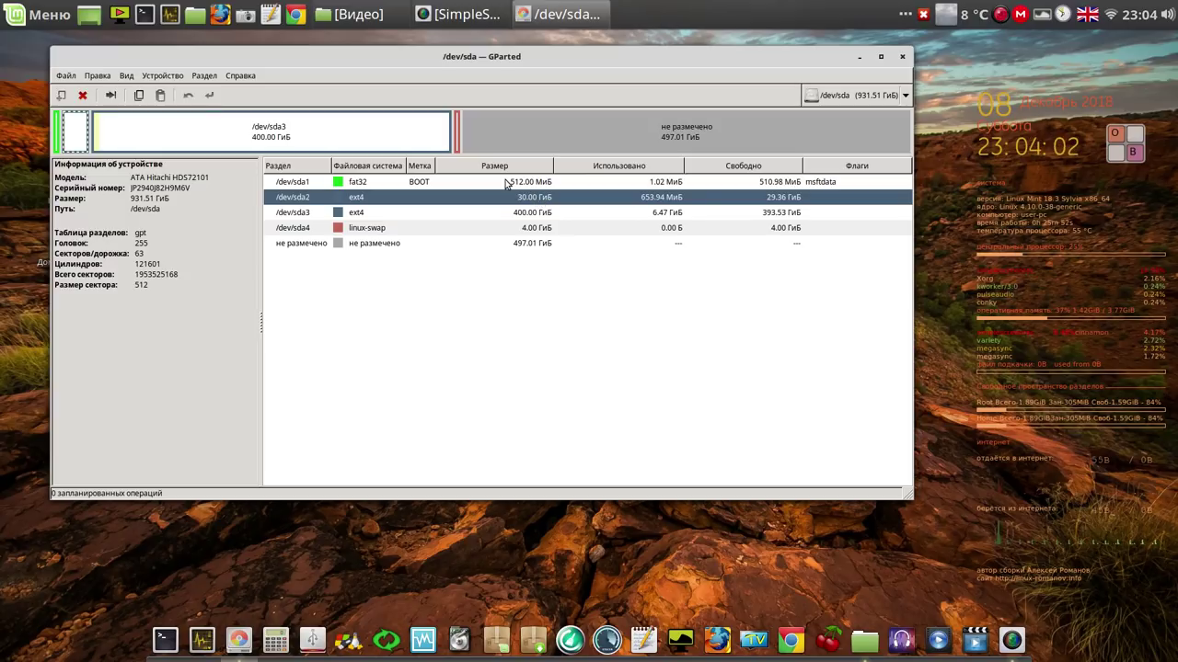
pyautogui.click(543, 183)
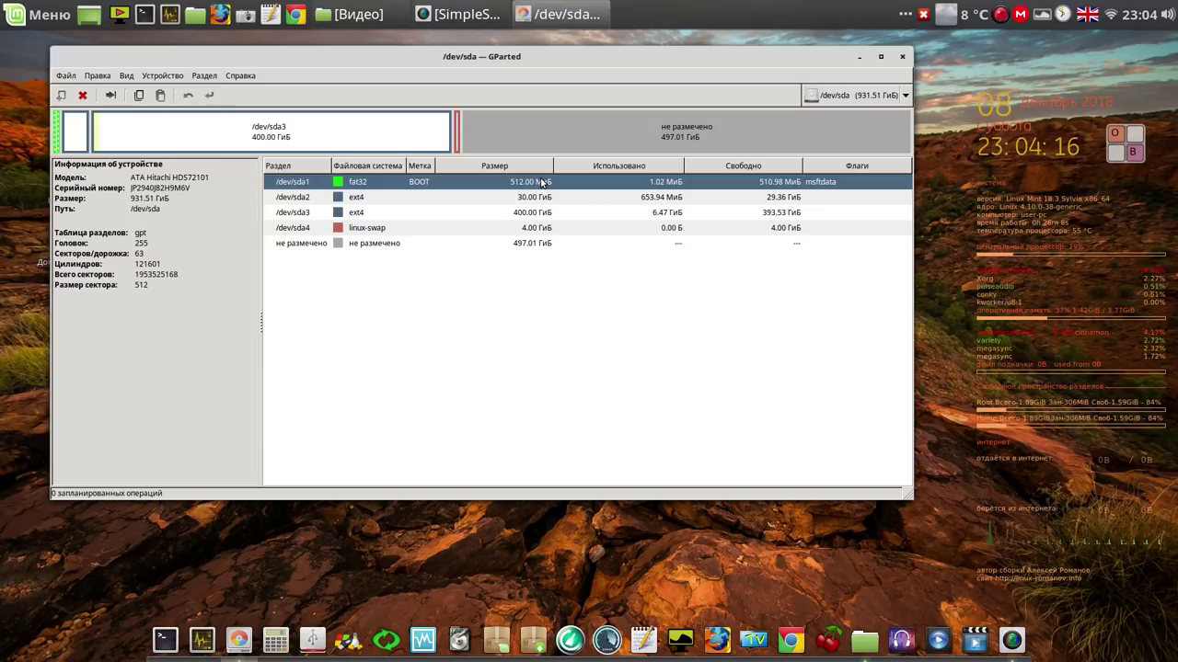
pyautogui.click(379, 245)
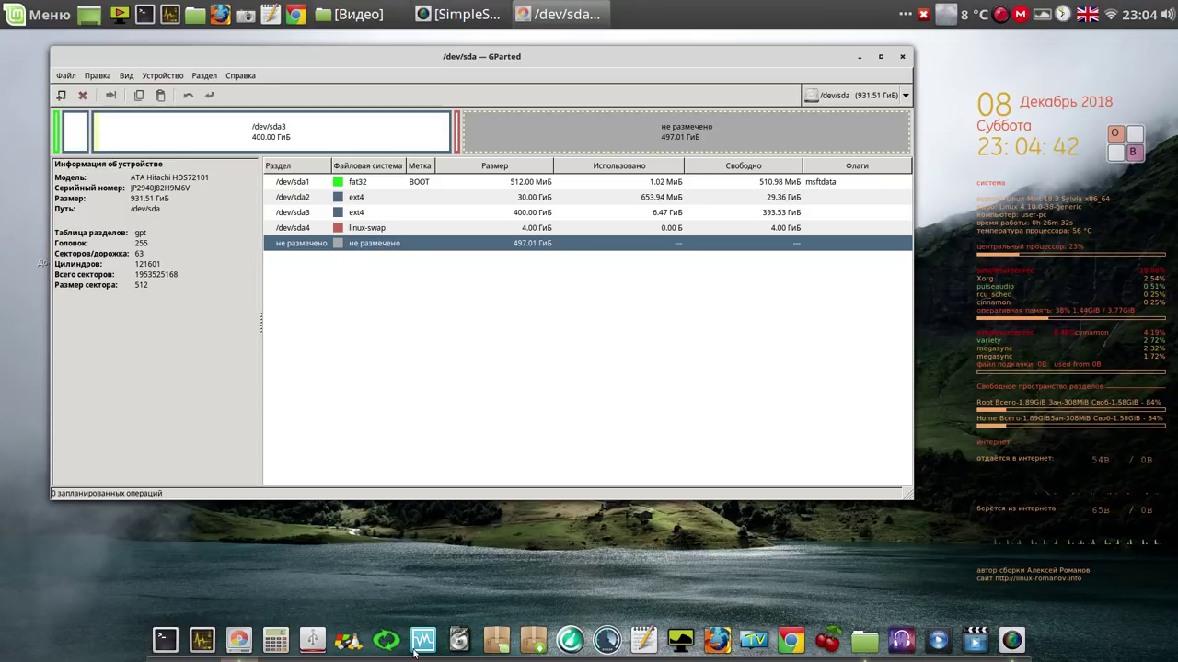
# Launch Systemback, authenticate with the administrator password using the on-screen keyboard, and move its window clear of the keyboard.
pyautogui.click(1138, 149)
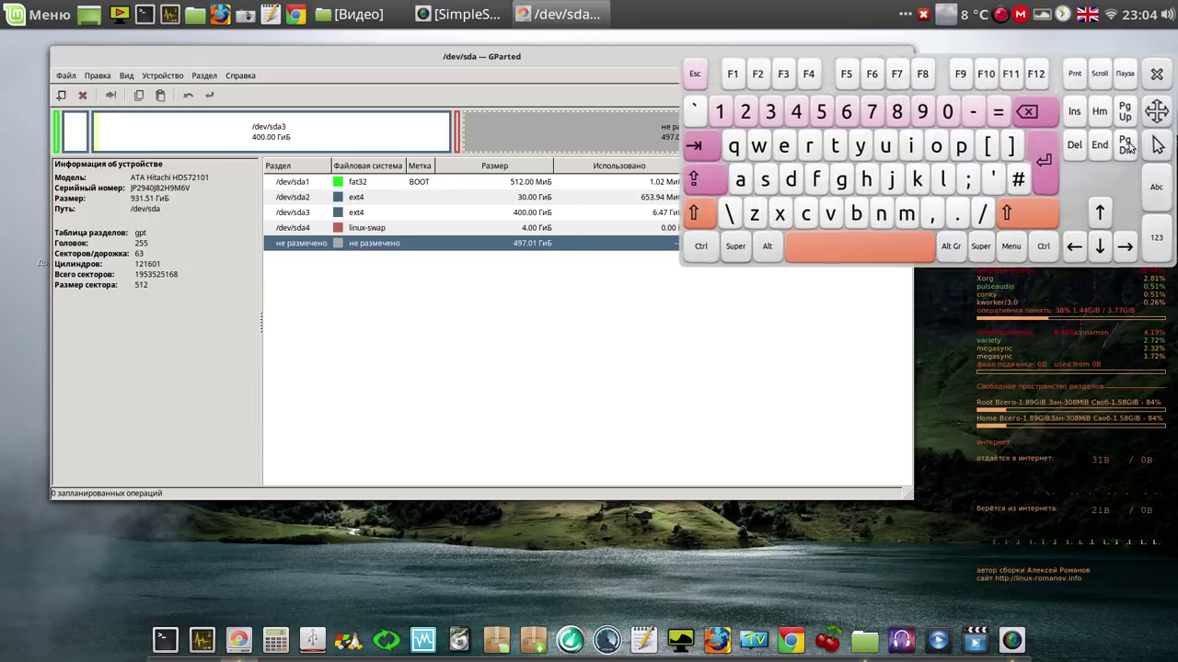
pyautogui.click(387, 643)
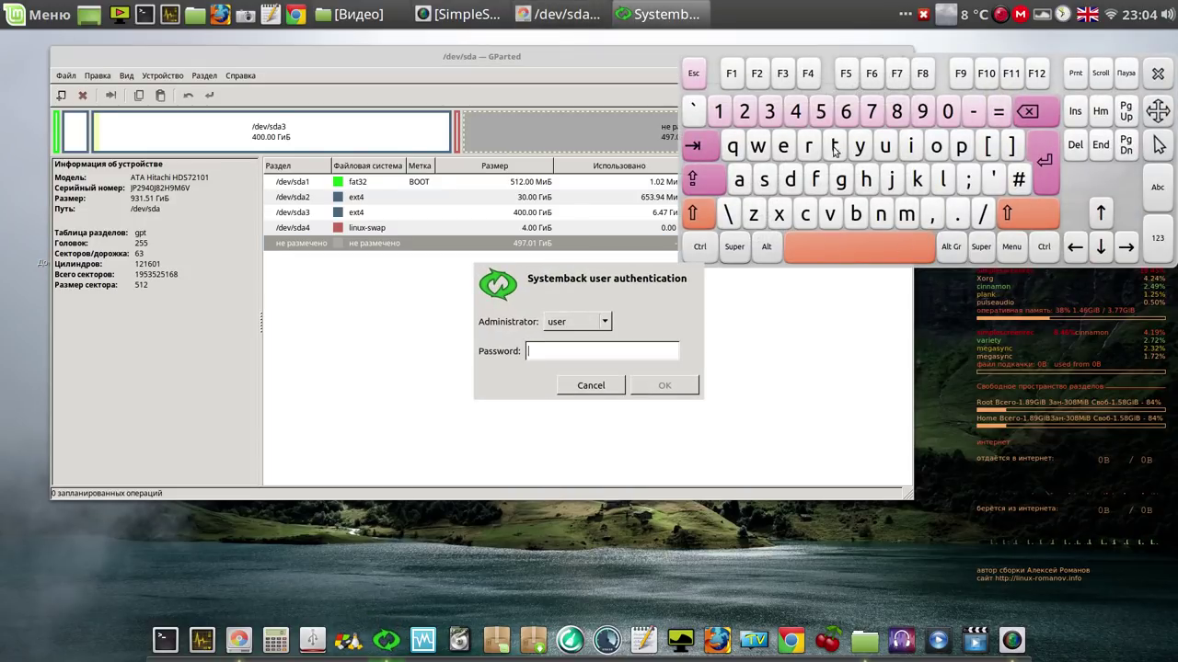
pyautogui.click(723, 111)
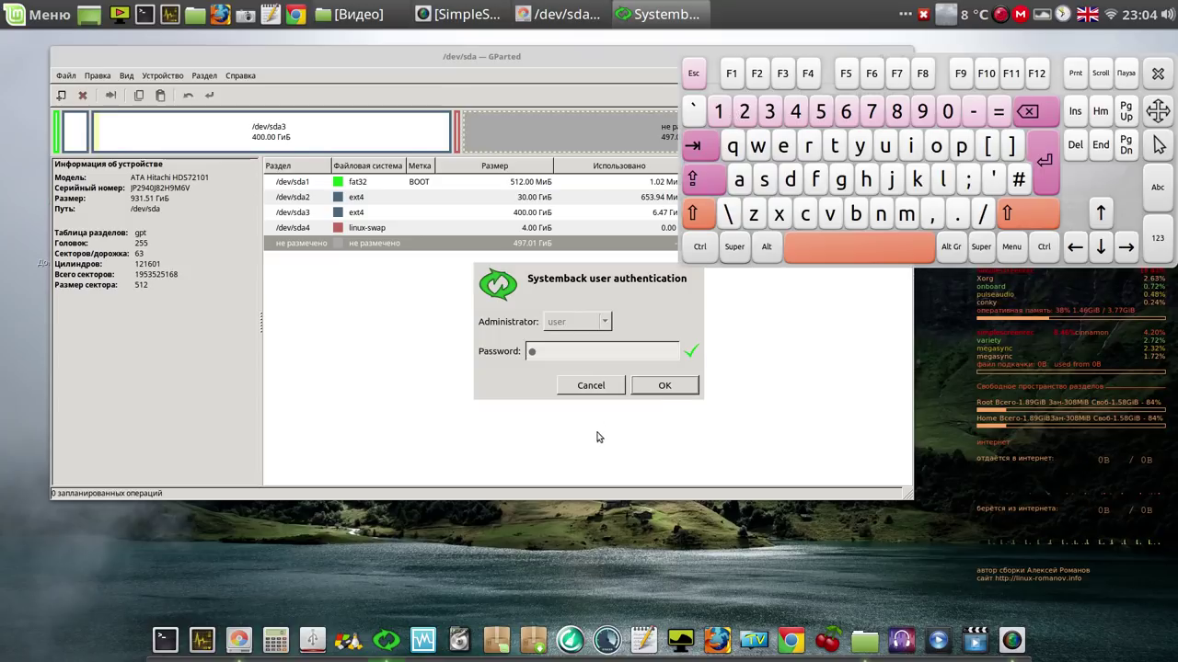
pyautogui.click(679, 385)
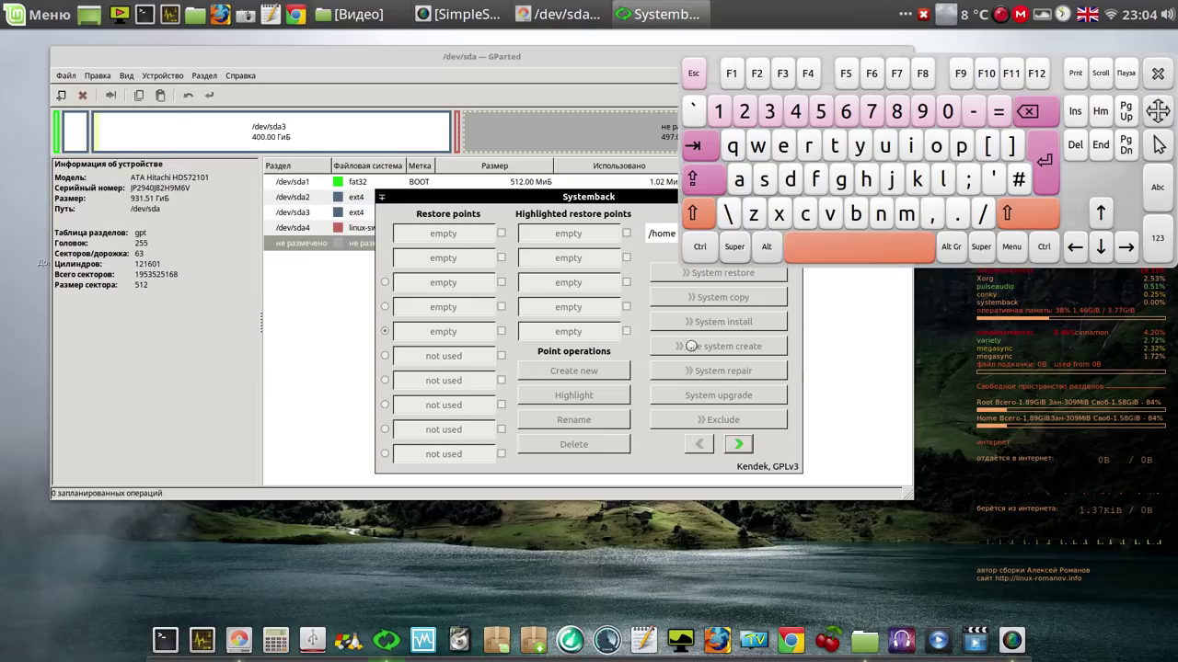
pyautogui.moveTo(598, 198); pyautogui.dragTo(407, 111)
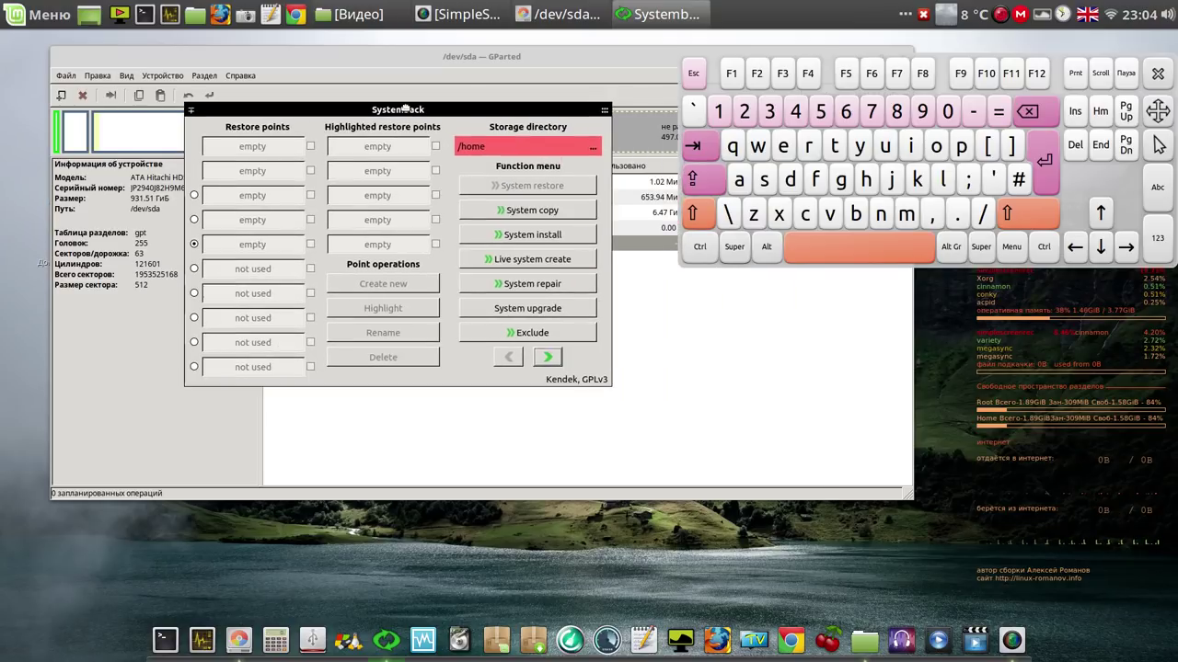
pyautogui.click(1159, 76)
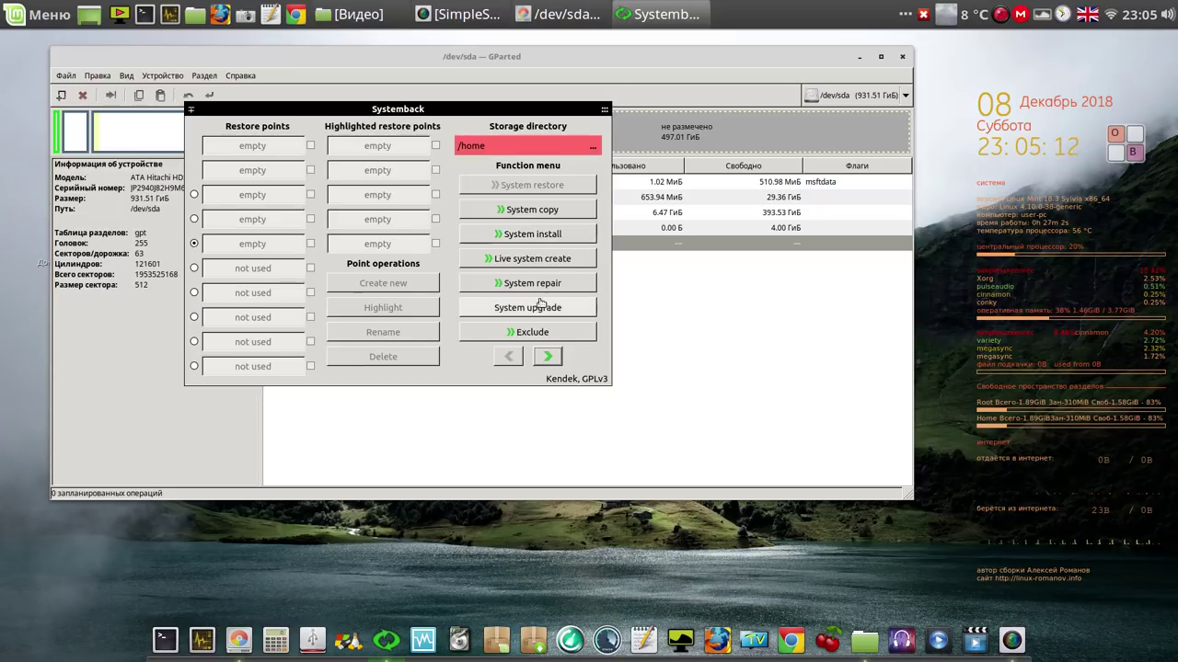
# Examine the username, password and hostname fields of the System install form, and return to the Systemback main screen.
pyautogui.click(555, 235)
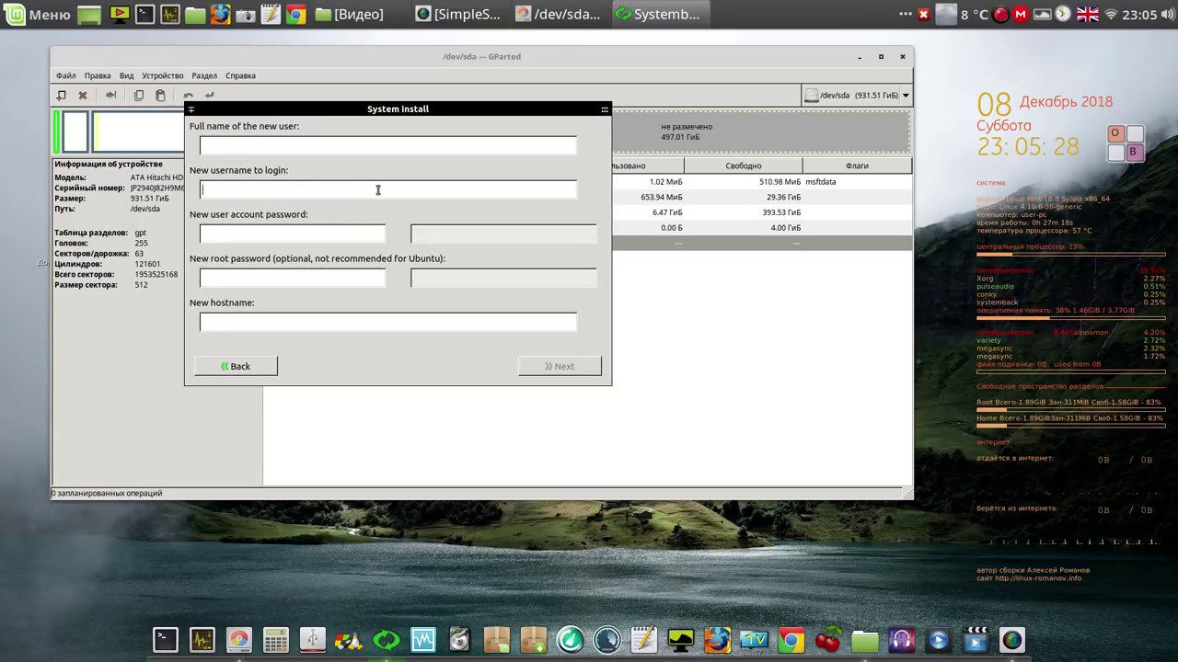
pyautogui.click(342, 235)
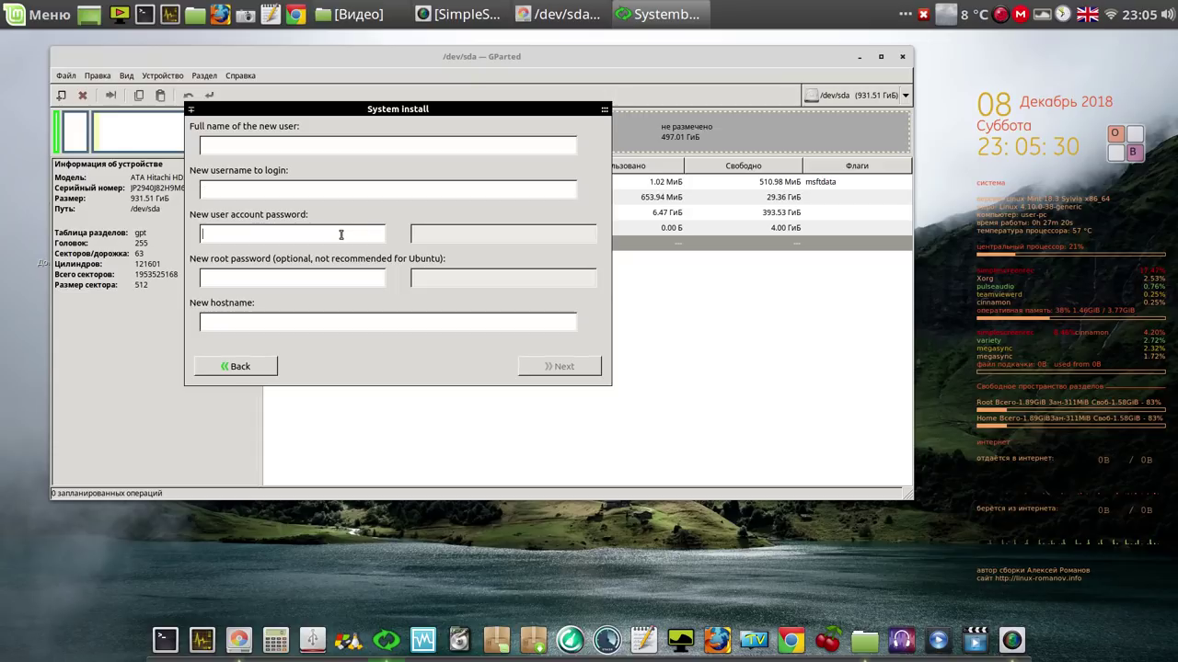
pyautogui.click(336, 273)
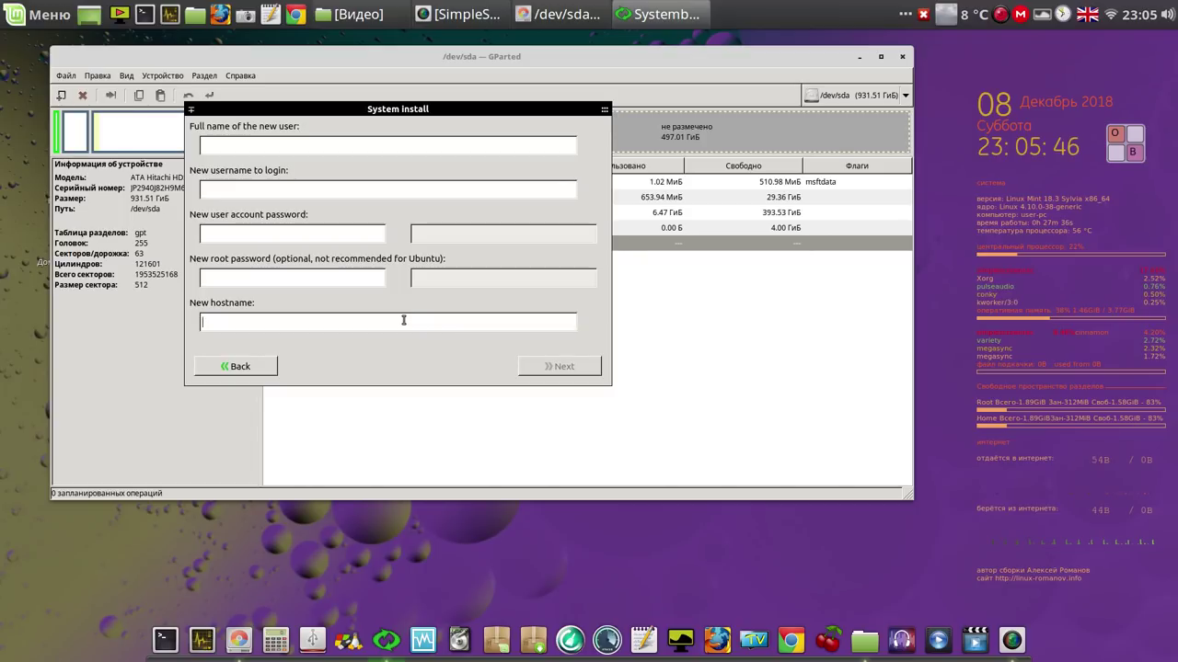
pyautogui.click(249, 368)
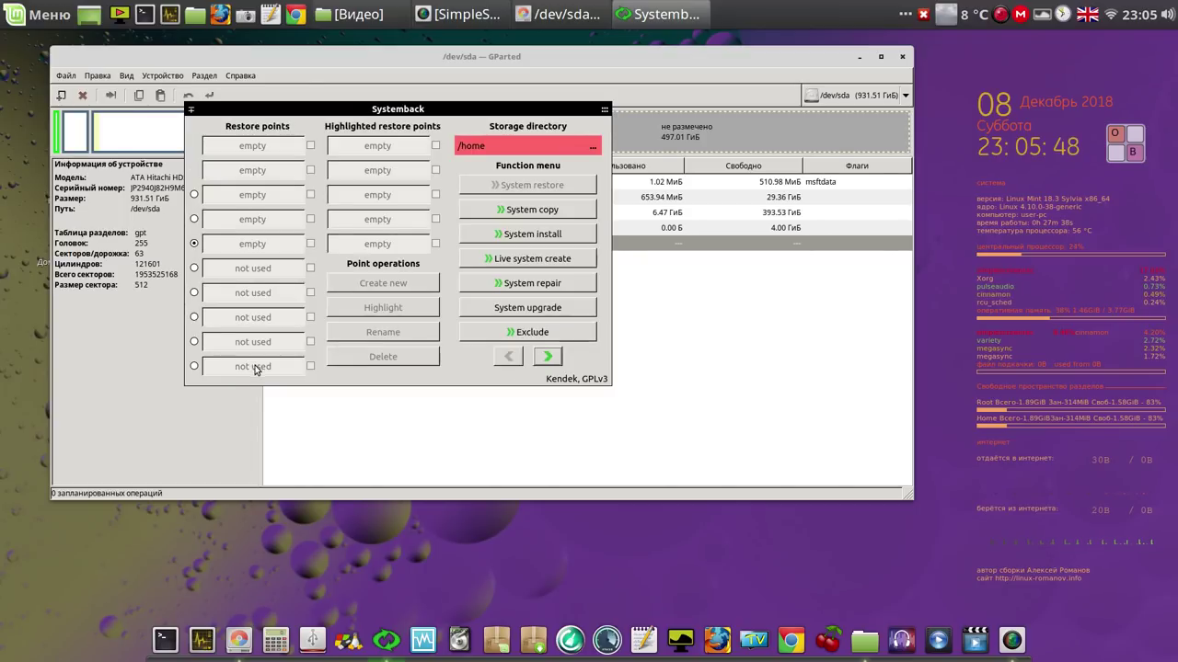
# Start a System copy and assign the /boot mount point to /dev/sda1, formatted as ext4.
pyautogui.click(521, 209)
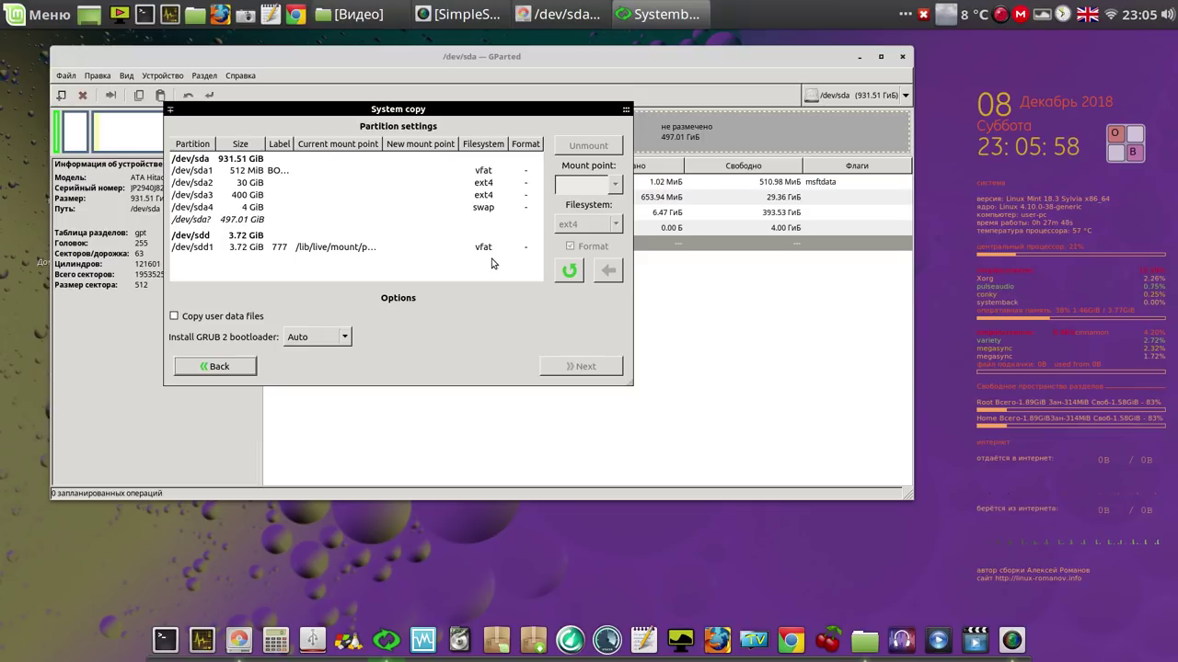
pyautogui.click(251, 171)
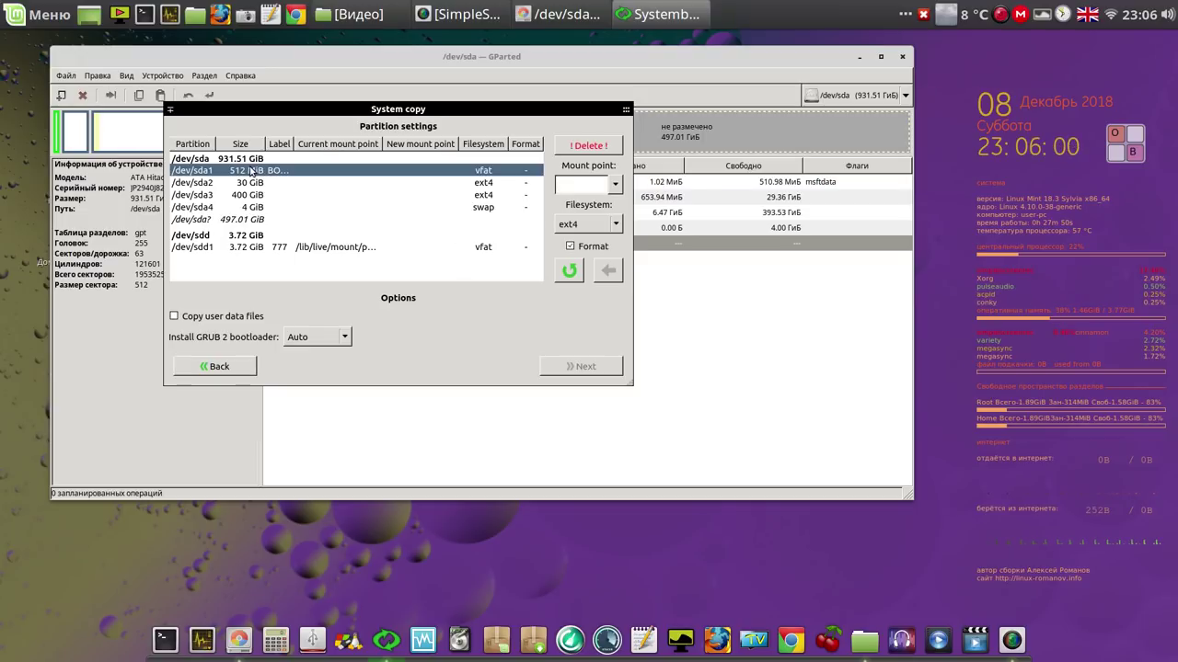
pyautogui.click(616, 185)
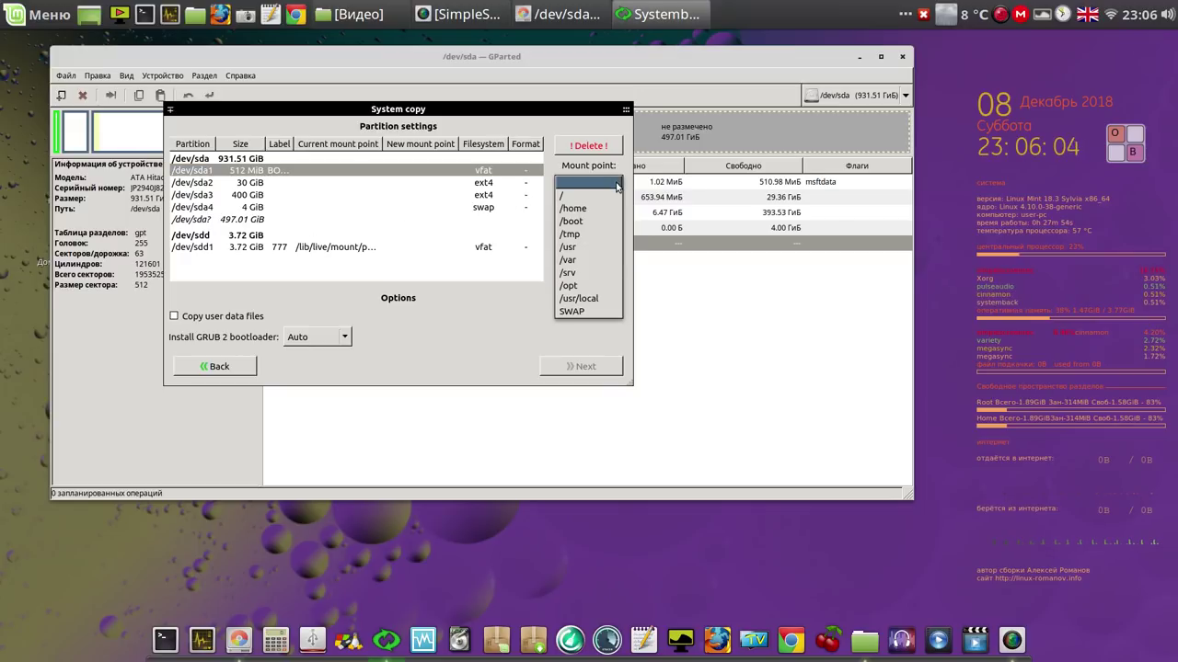
pyautogui.click(590, 221)
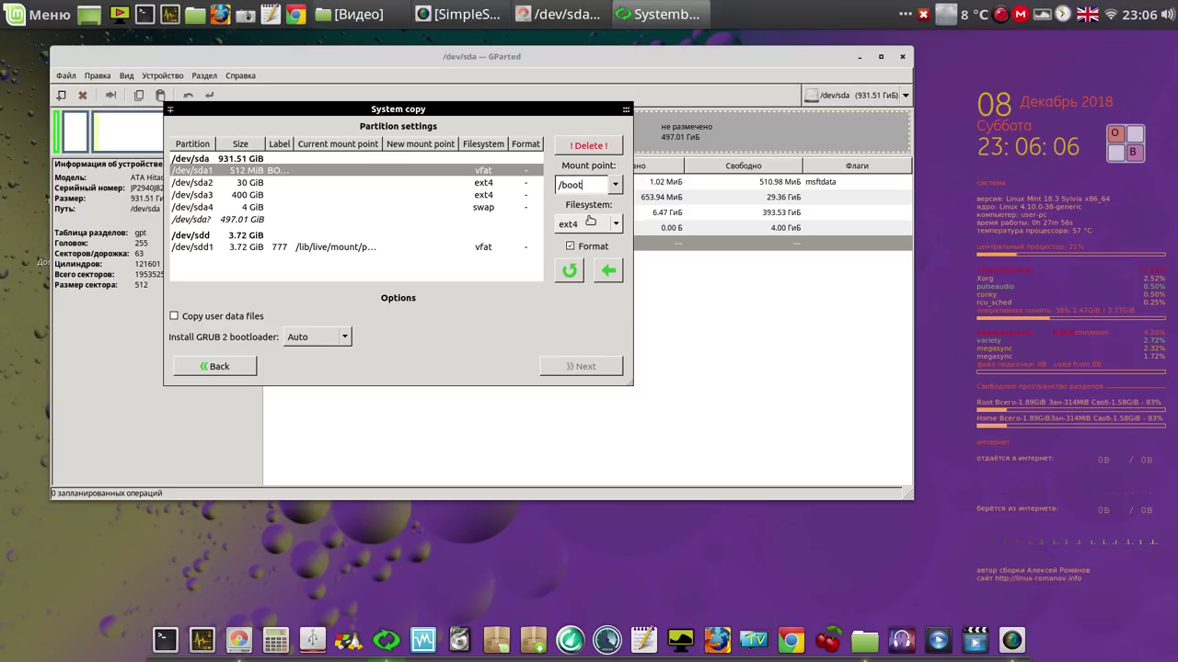
pyautogui.click(607, 272)
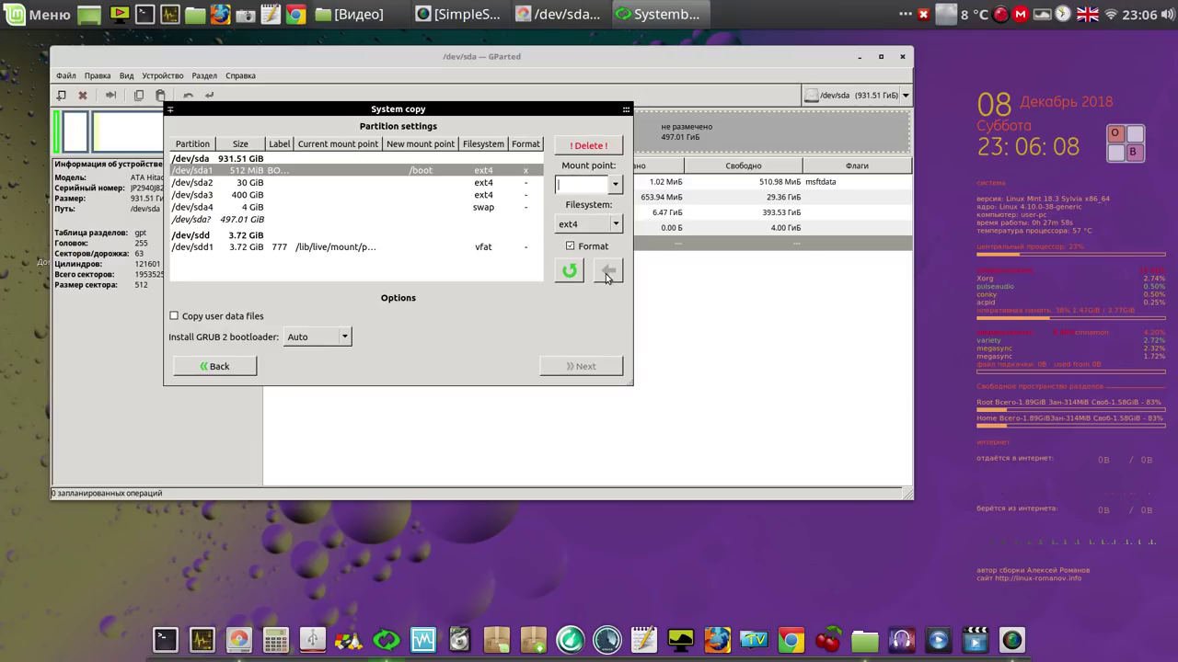
# Minimize the GParted window and enlarge the System copy window to show the partition table more fully.
pyautogui.click(633, 388)
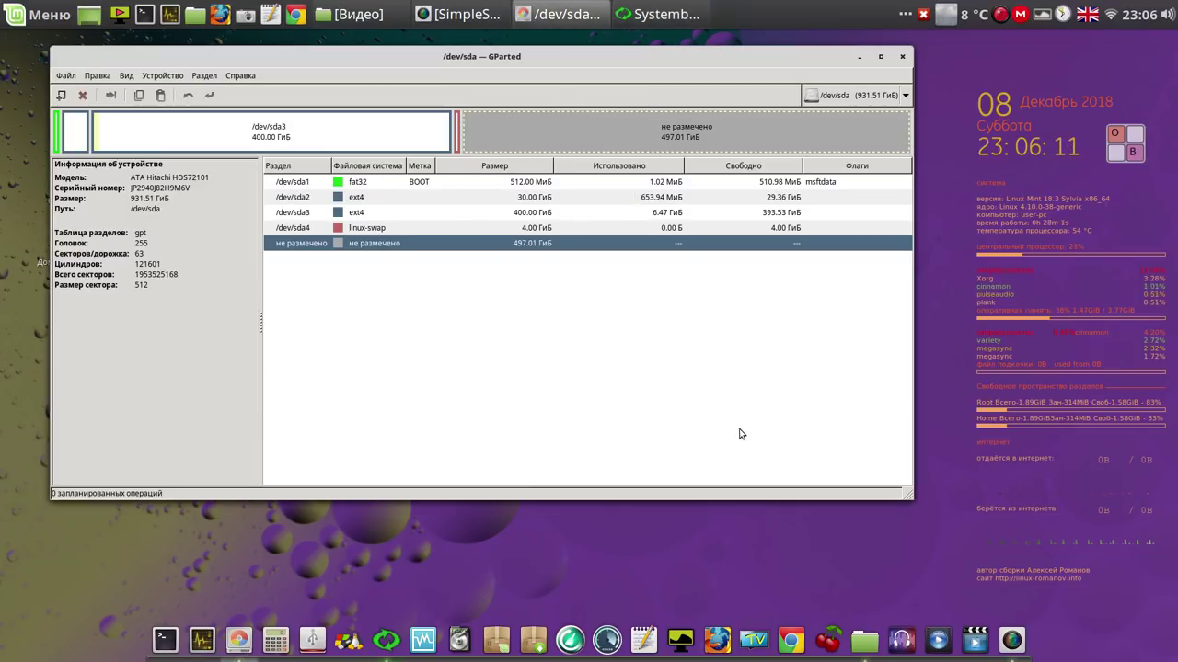
pyautogui.click(859, 57)
pyautogui.moveTo(628, 387); pyautogui.dragTo(883, 475)
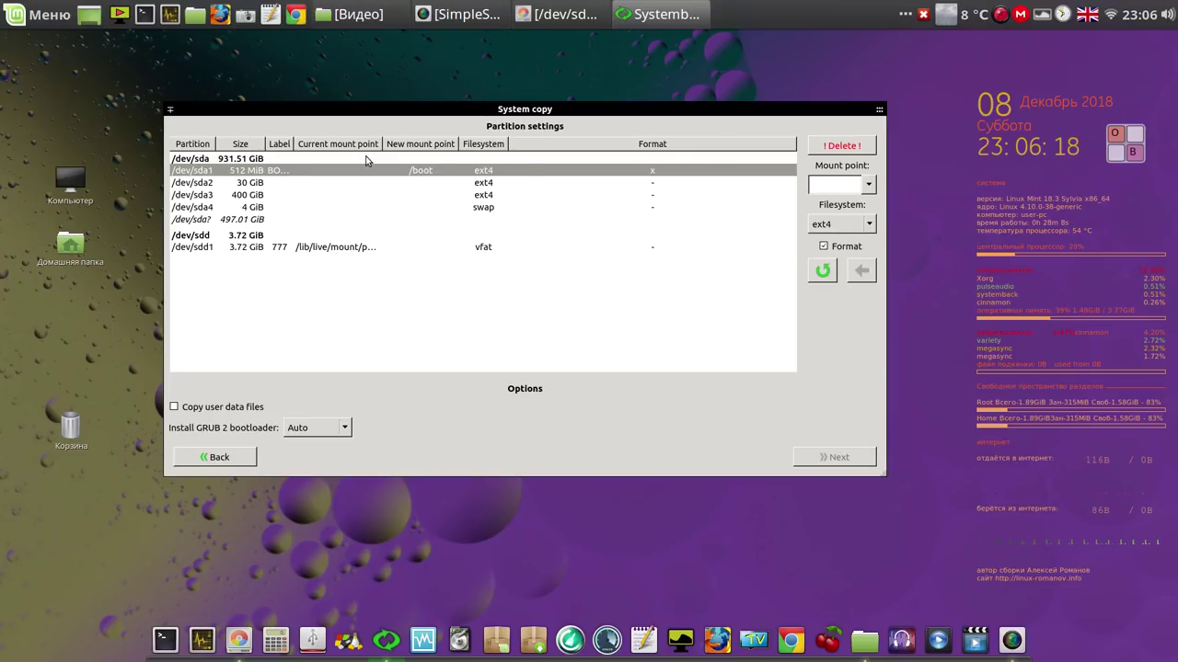
# Assign the root mount point / to the 30 GiB partition /dev/sda2, formatted as ext4.
pyautogui.click(654, 188)
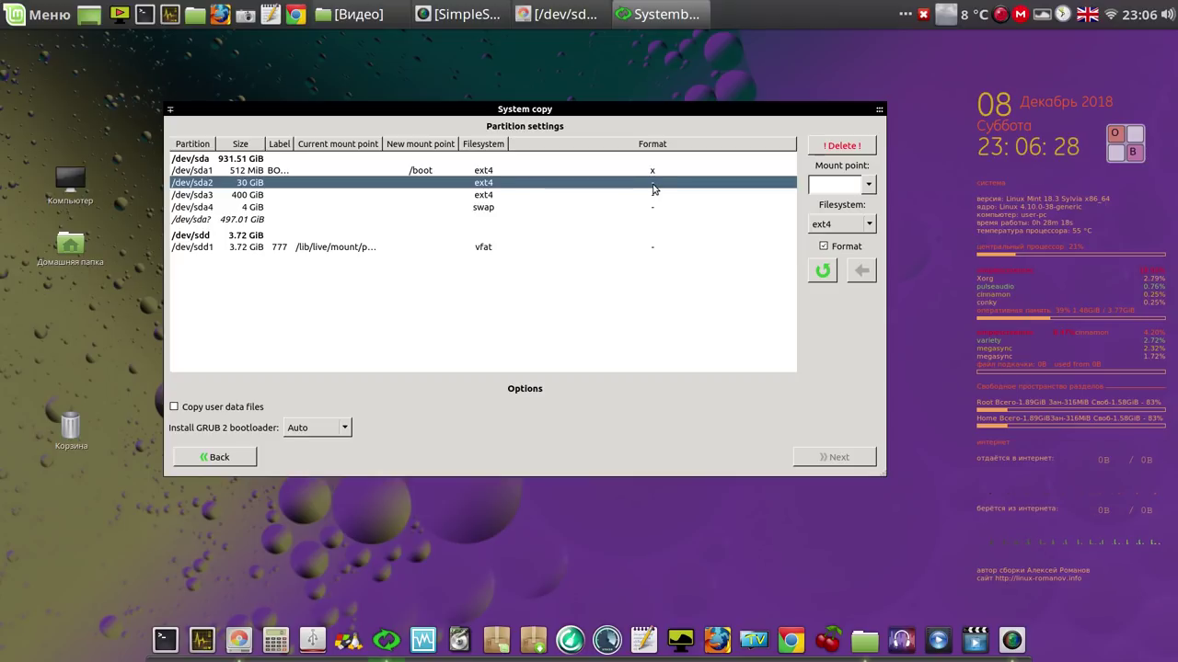
pyautogui.click(869, 186)
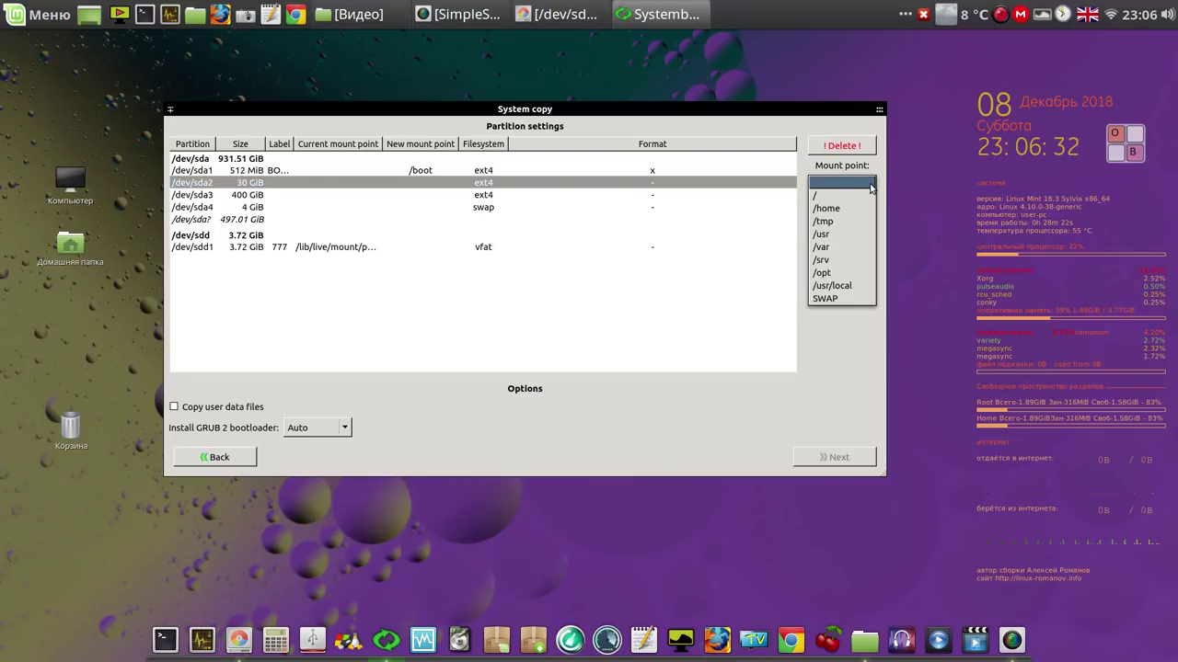
pyautogui.click(865, 195)
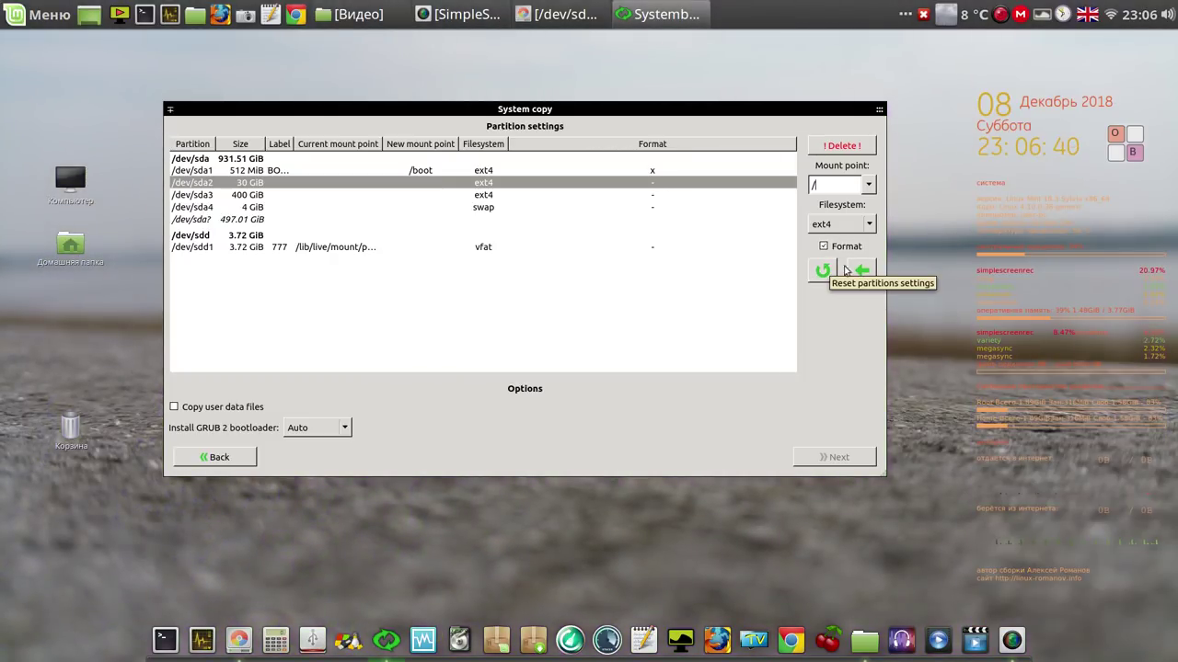
pyautogui.click(863, 273)
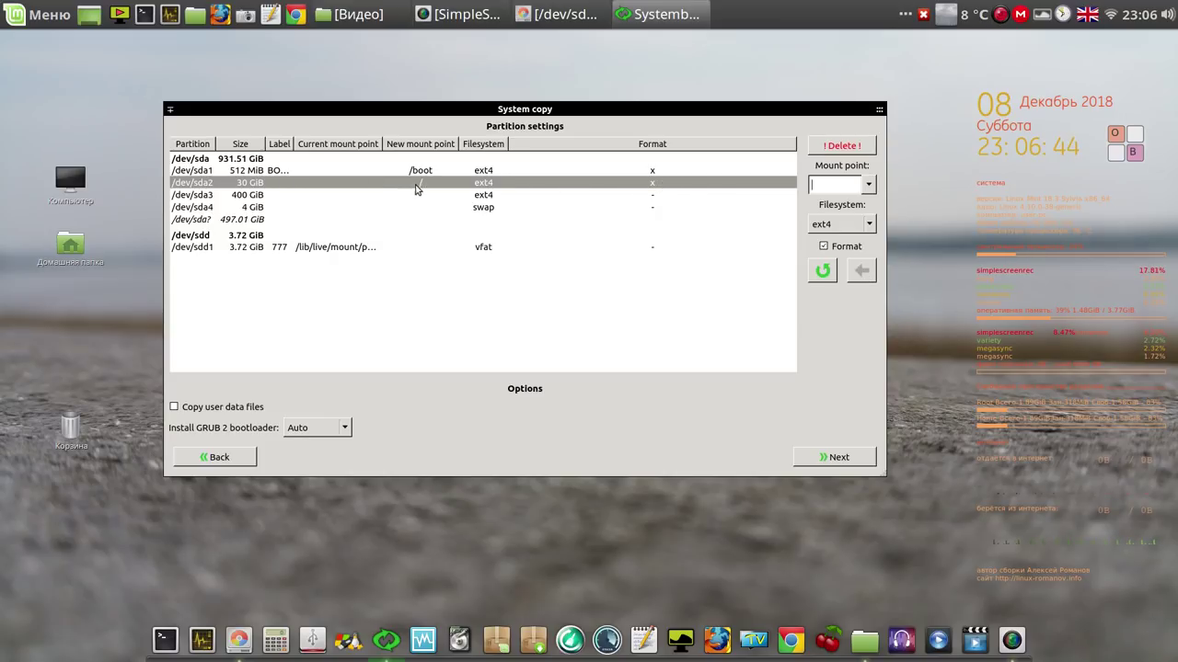
# Assign the /home mount point to the 400 GiB partition /dev/sda3, formatted as ext4.
pyautogui.click(493, 196)
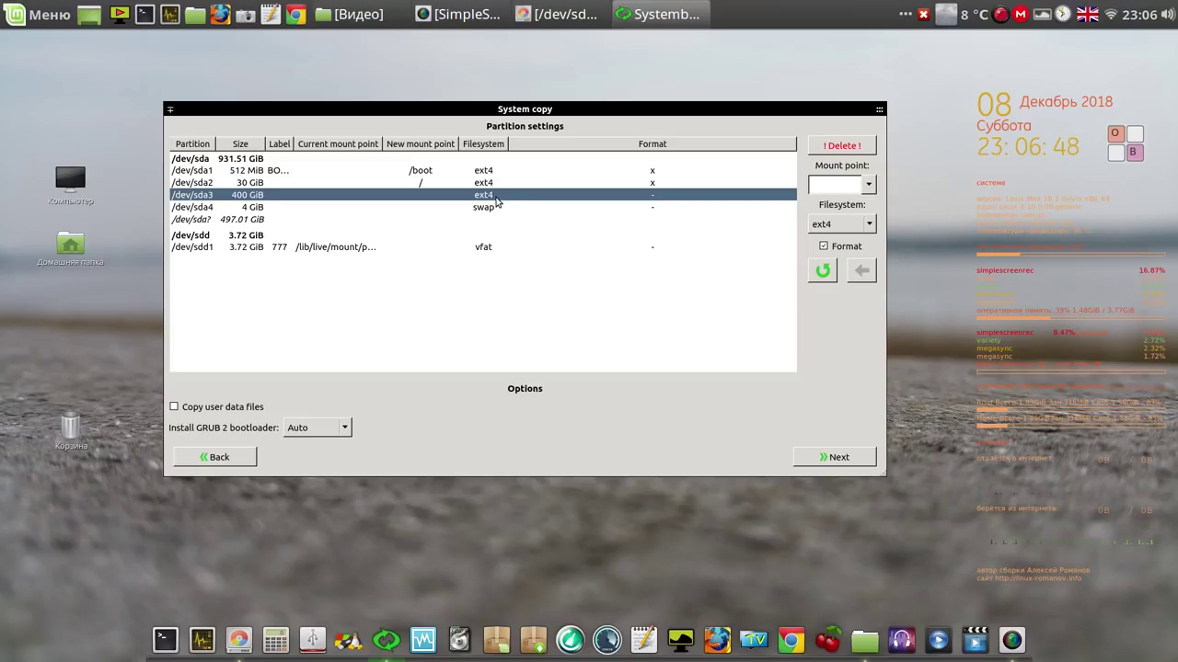
pyautogui.click(868, 185)
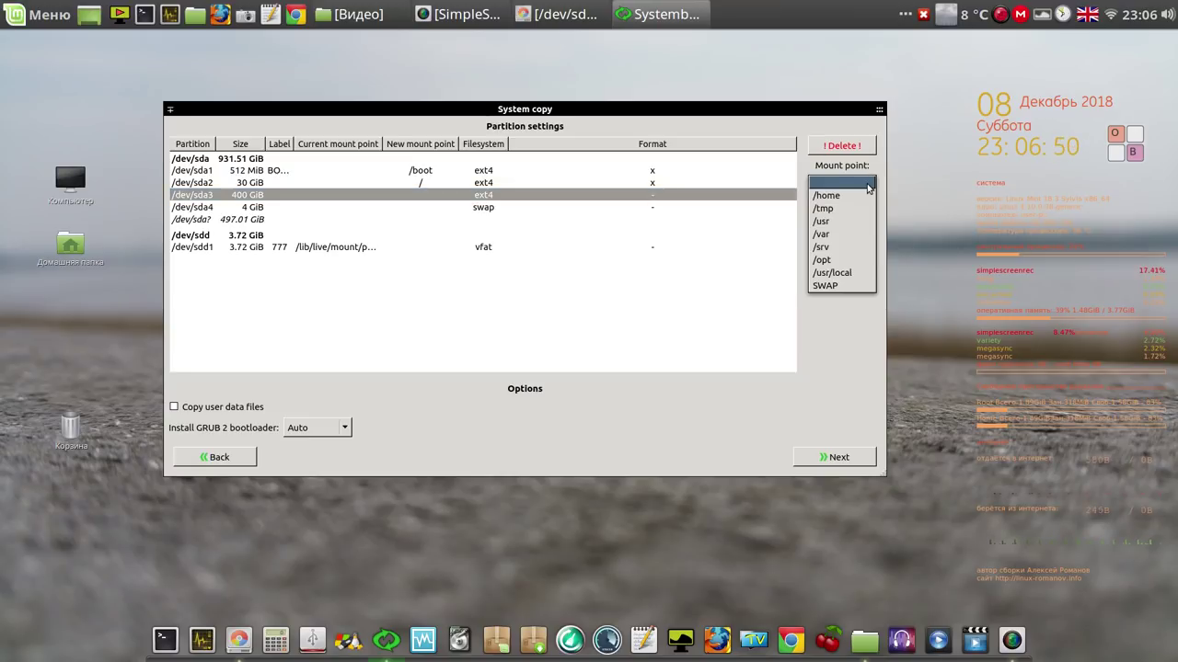
pyautogui.click(843, 197)
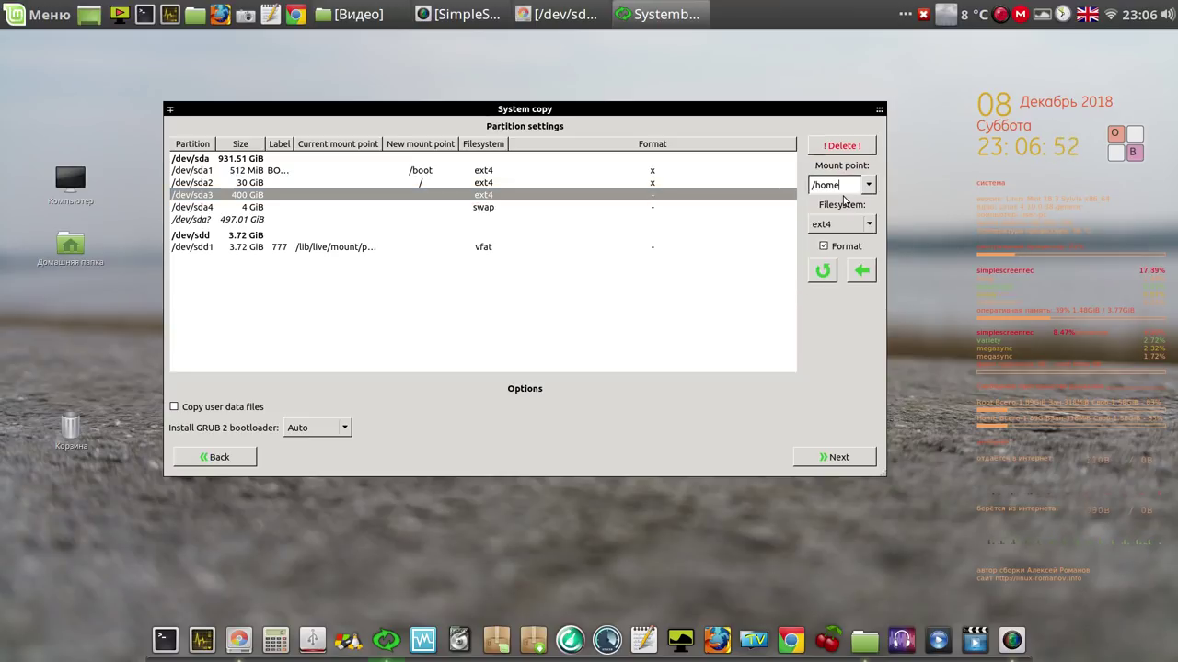
pyautogui.click(863, 270)
# Assign SWAP as the mount point of the 4 GiB partition /dev/sda4.
pyautogui.click(642, 213)
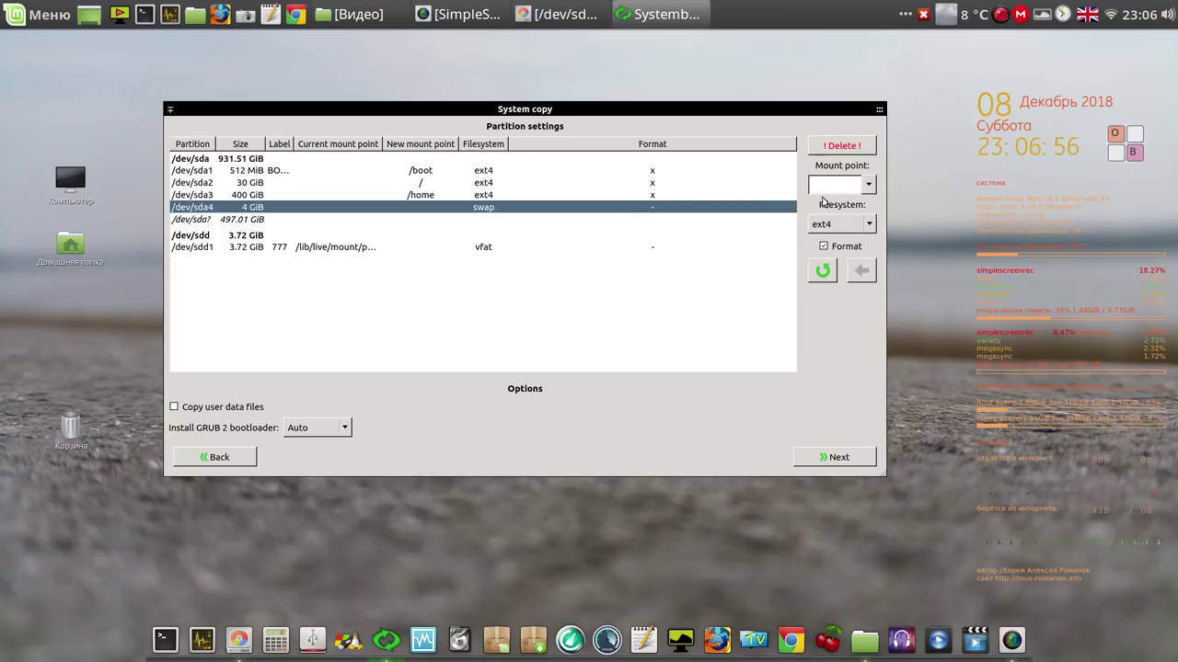
pyautogui.click(868, 184)
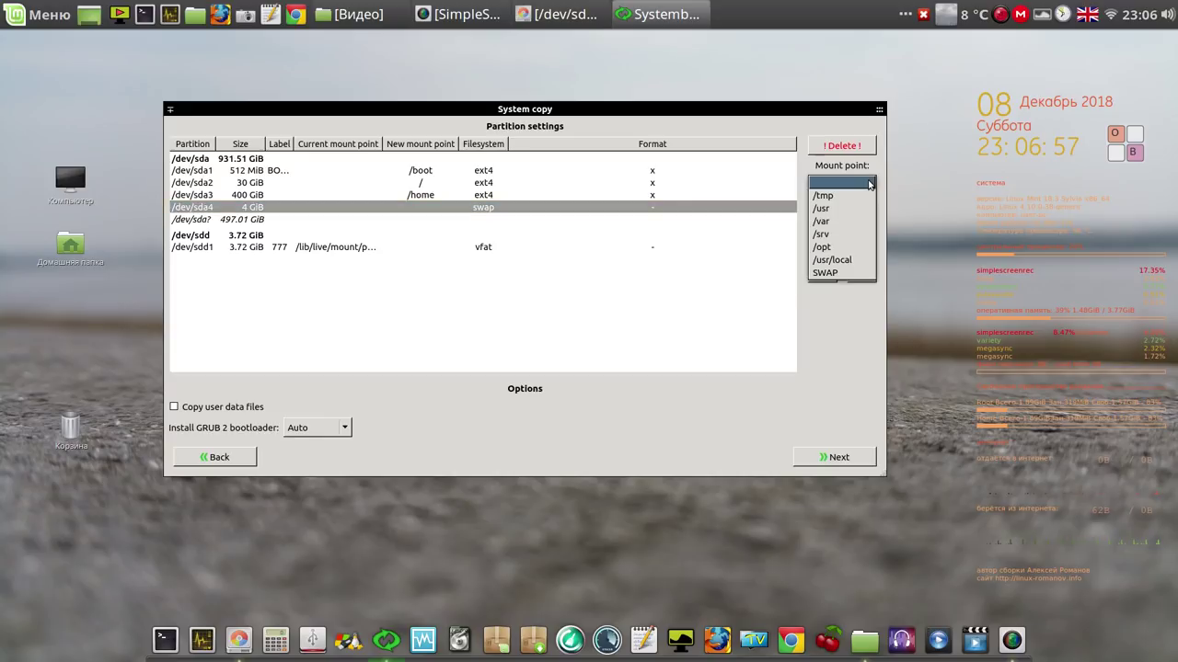
pyautogui.click(838, 272)
pyautogui.click(863, 272)
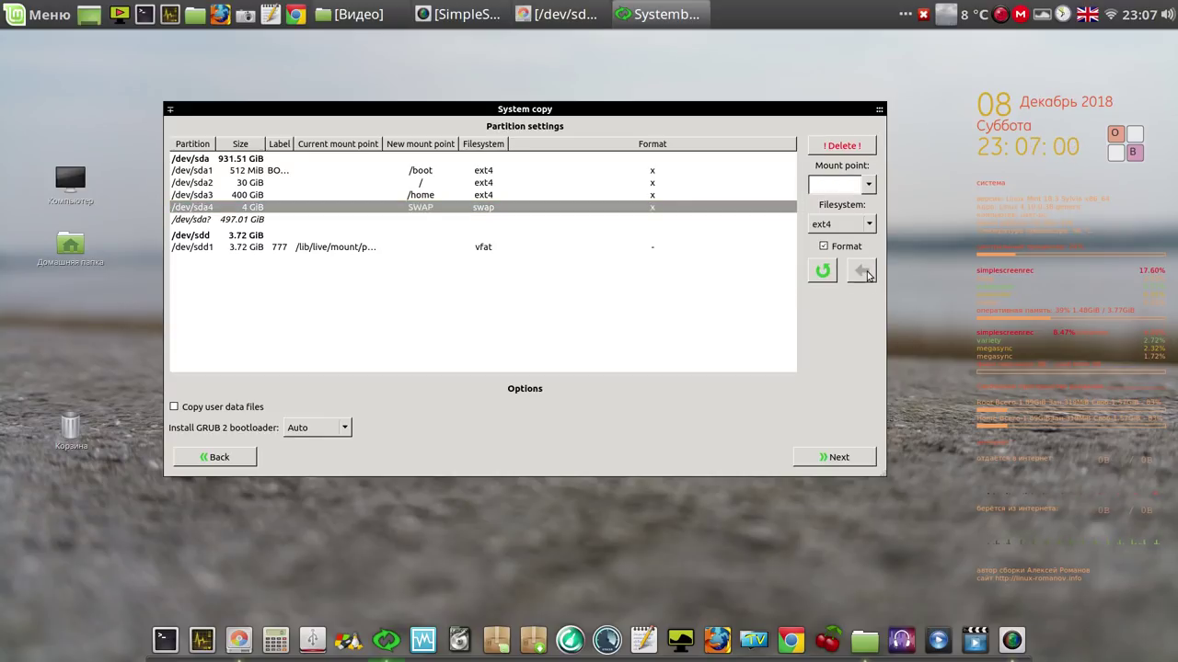
# Proceed with the partition settings and start copying the currently running system.
pyautogui.click(659, 249)
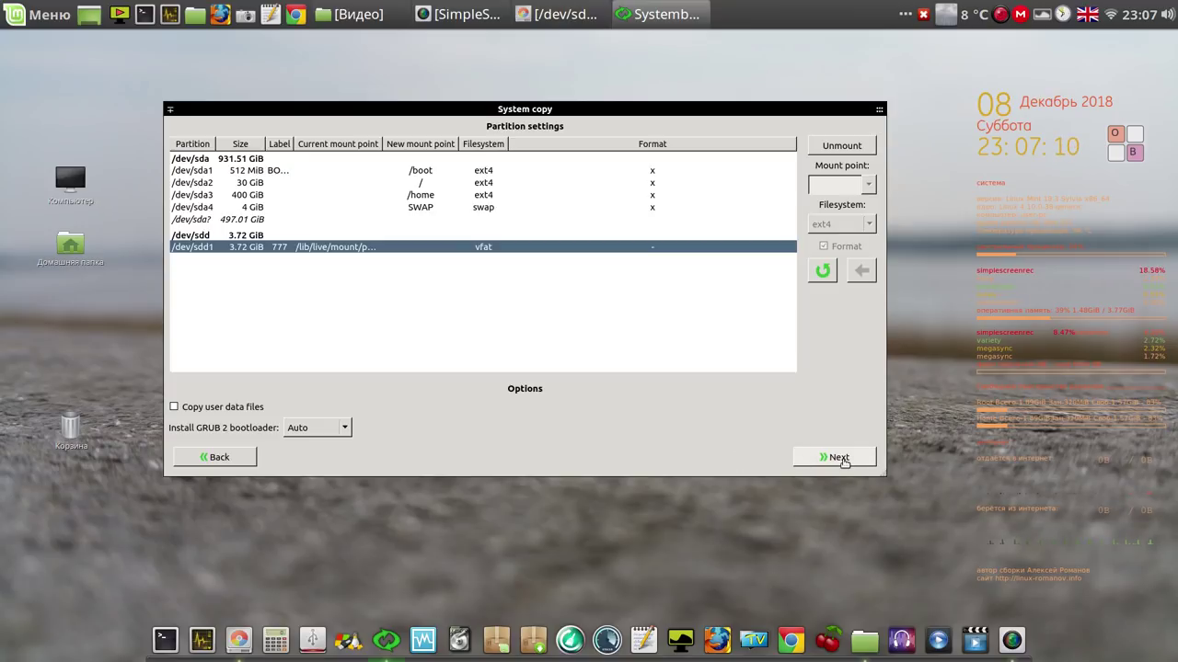
pyautogui.click(840, 458)
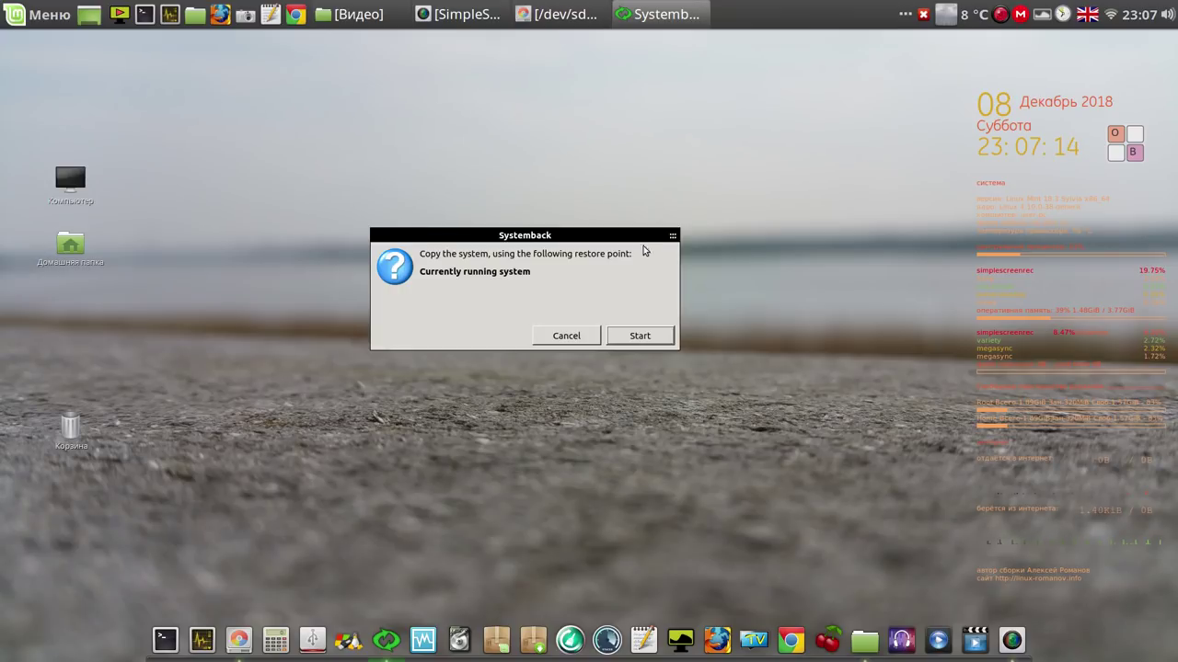
pyautogui.moveTo(635, 238); pyautogui.dragTo(765, 295)
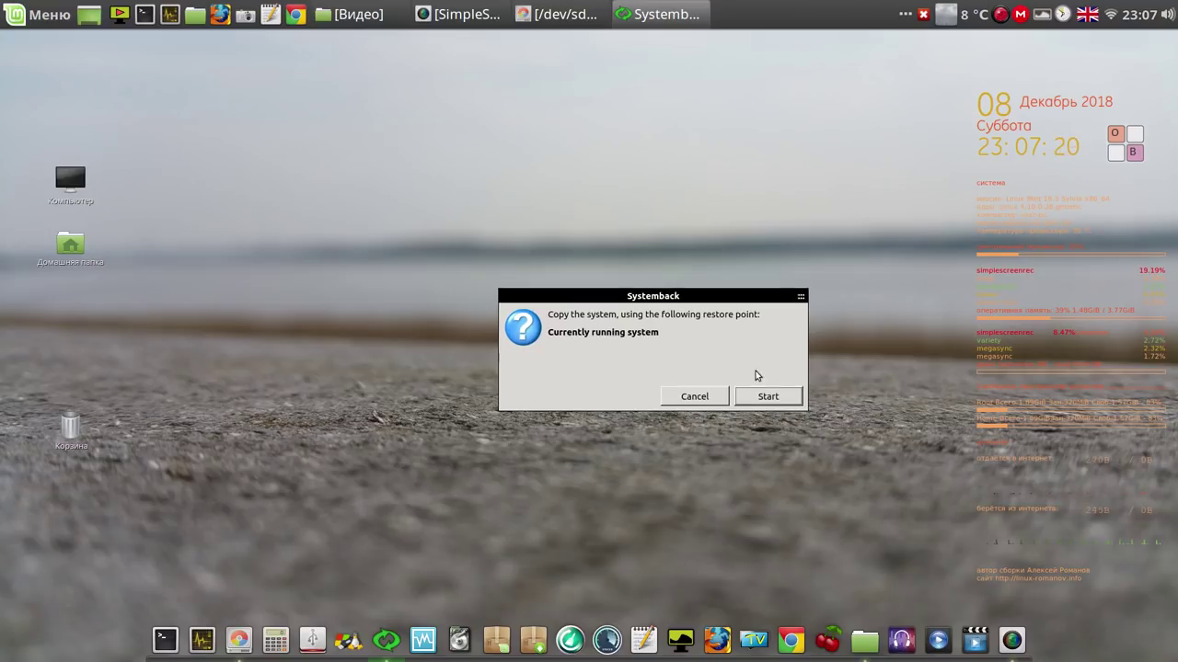
pyautogui.click(771, 396)
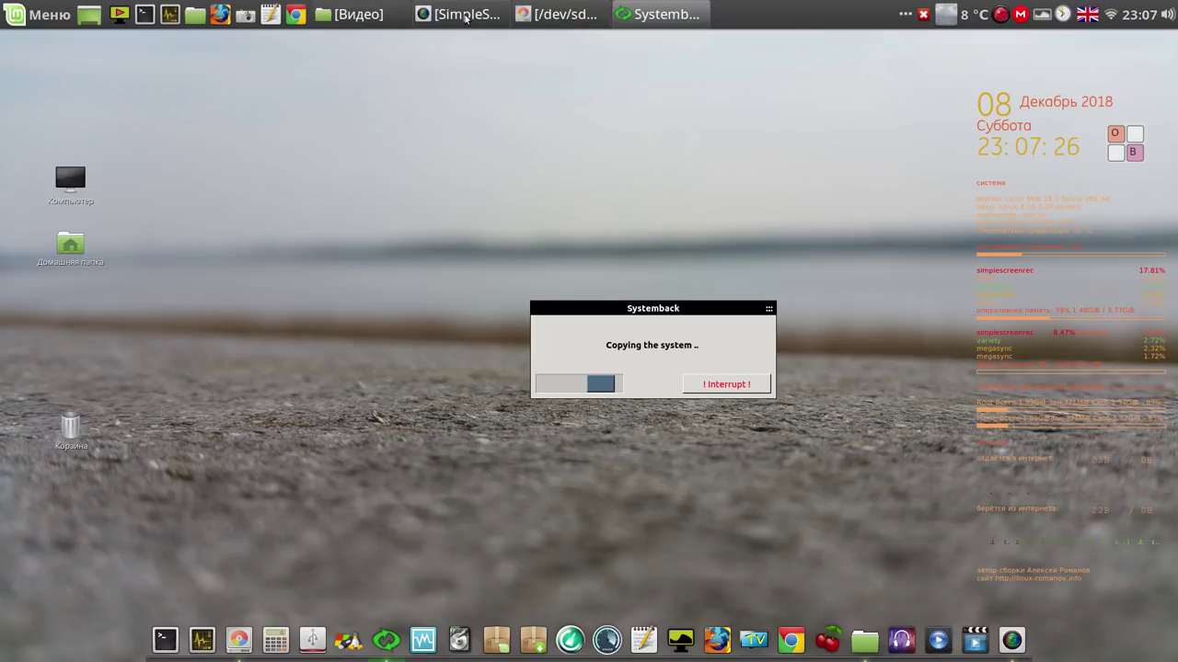
# Minimize the Видео folder window and the SimpleScreenRecorder window.
pyautogui.moveTo(467, 16)
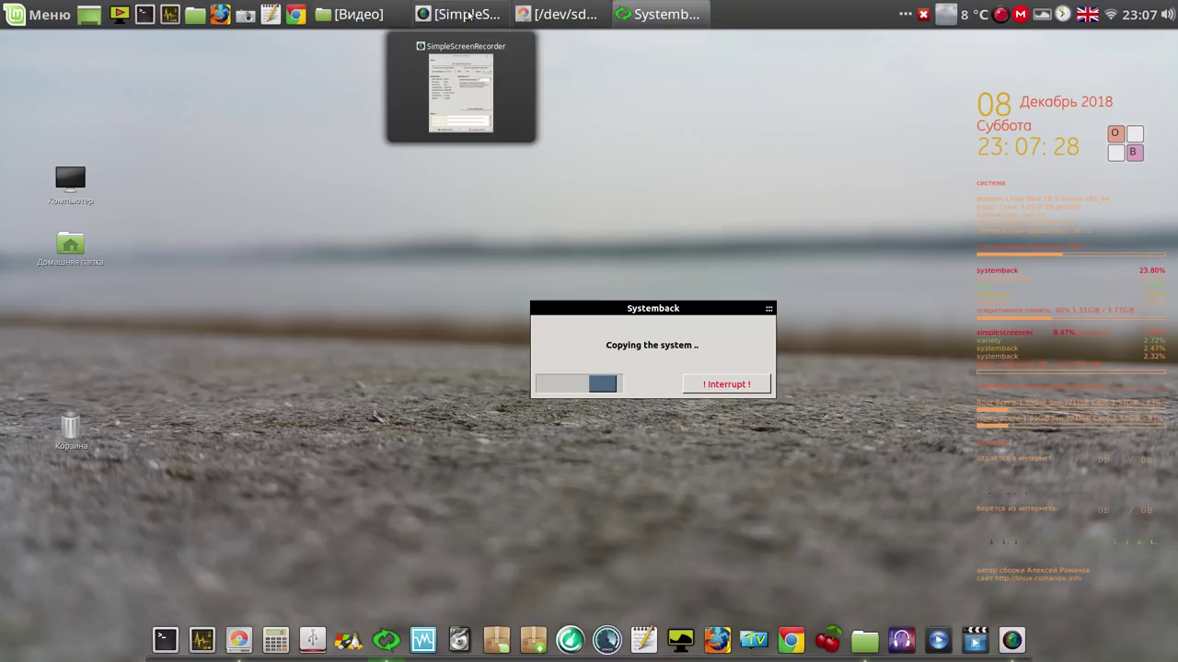
pyautogui.rightClick(467, 17)
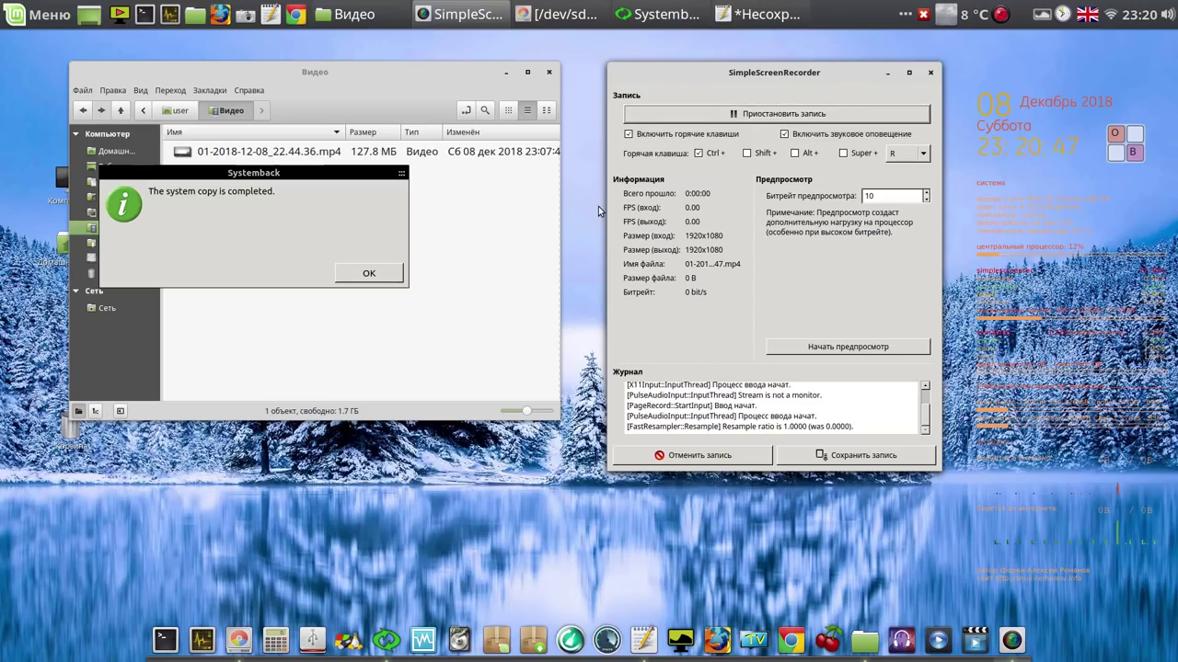
pyautogui.click(505, 74)
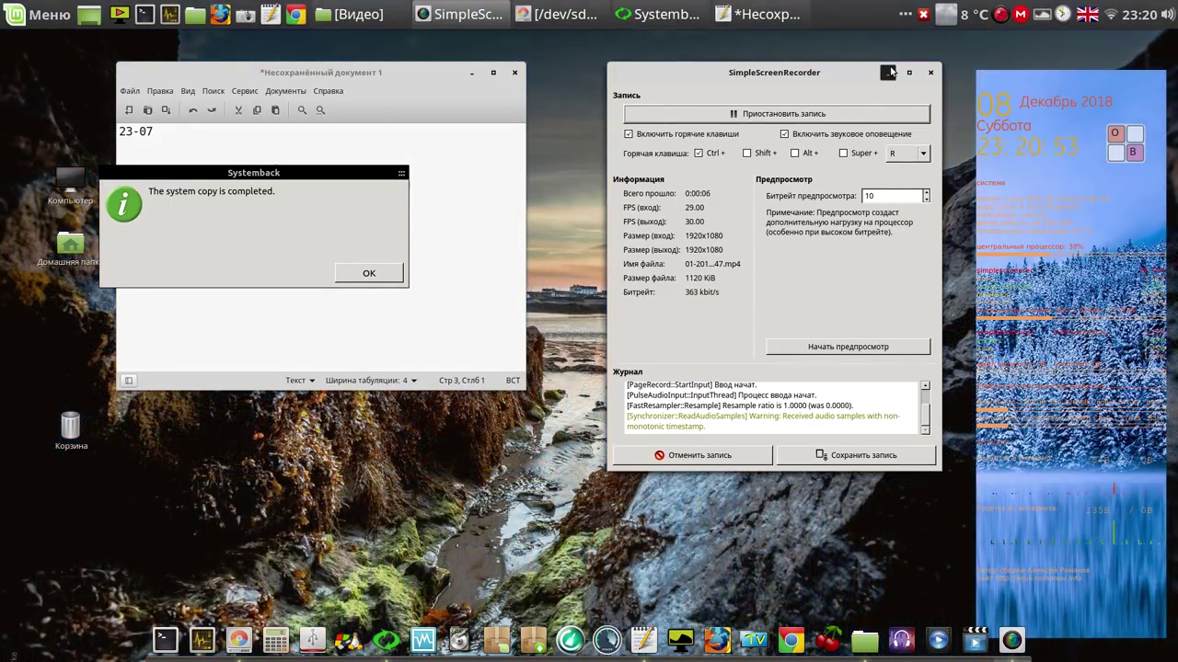
pyautogui.click(887, 73)
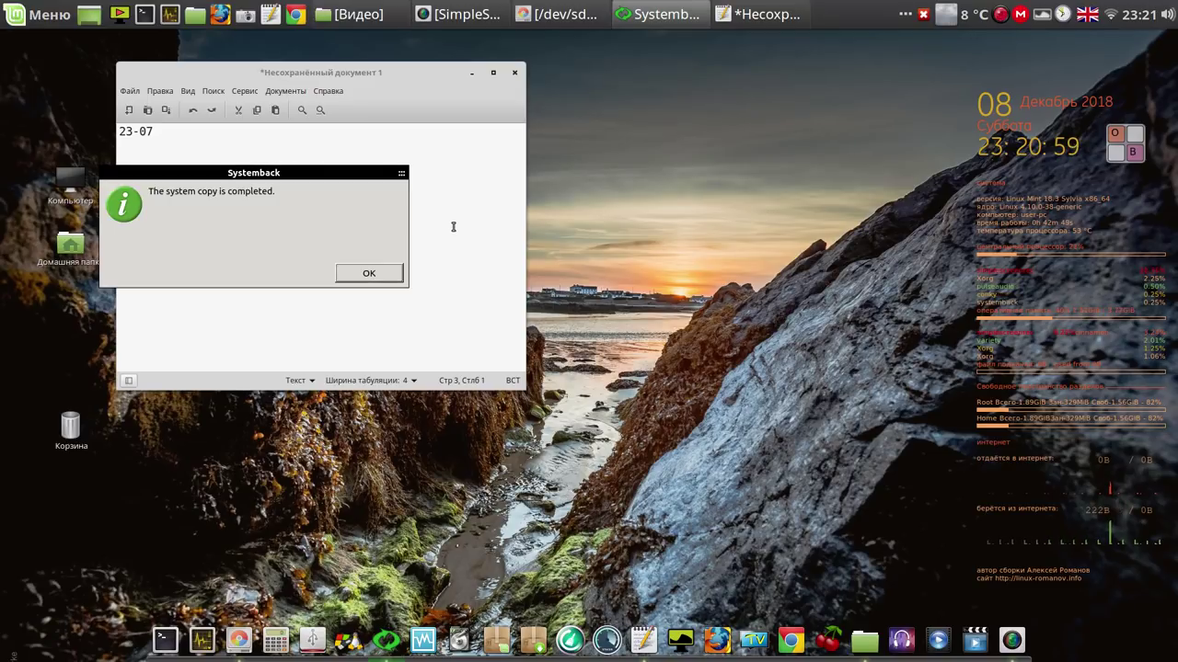
# Dismiss the system copy report and close Systemback, and close the unsaved text document without saving.
pyautogui.click(371, 274)
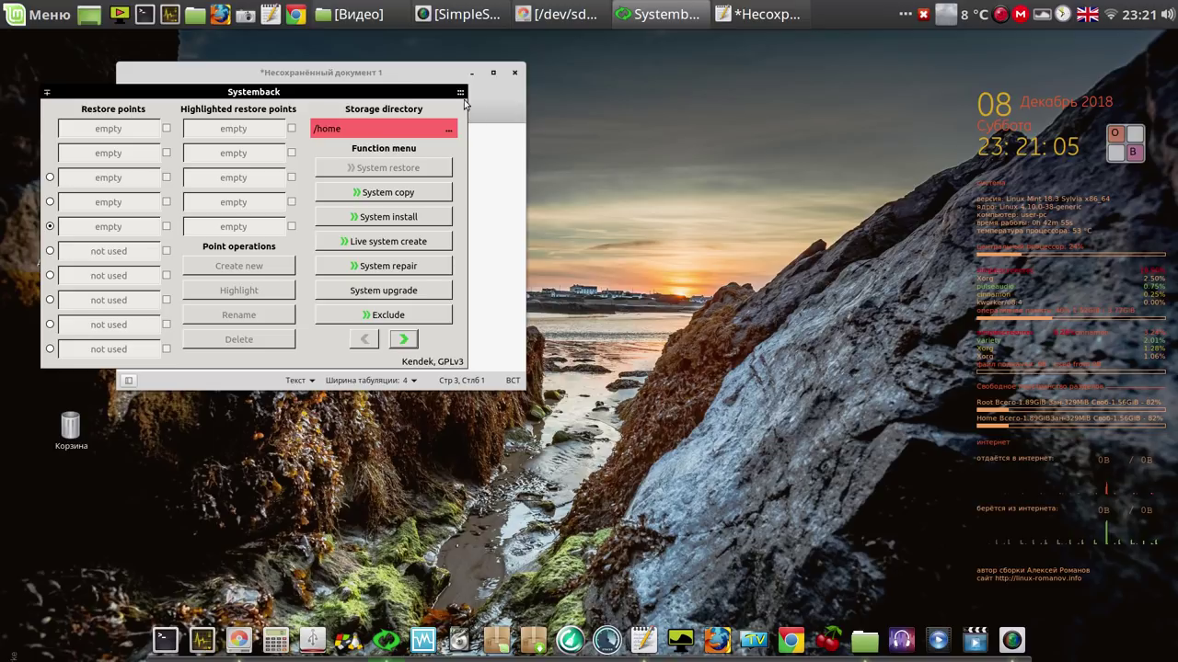
pyautogui.moveTo(458, 98)
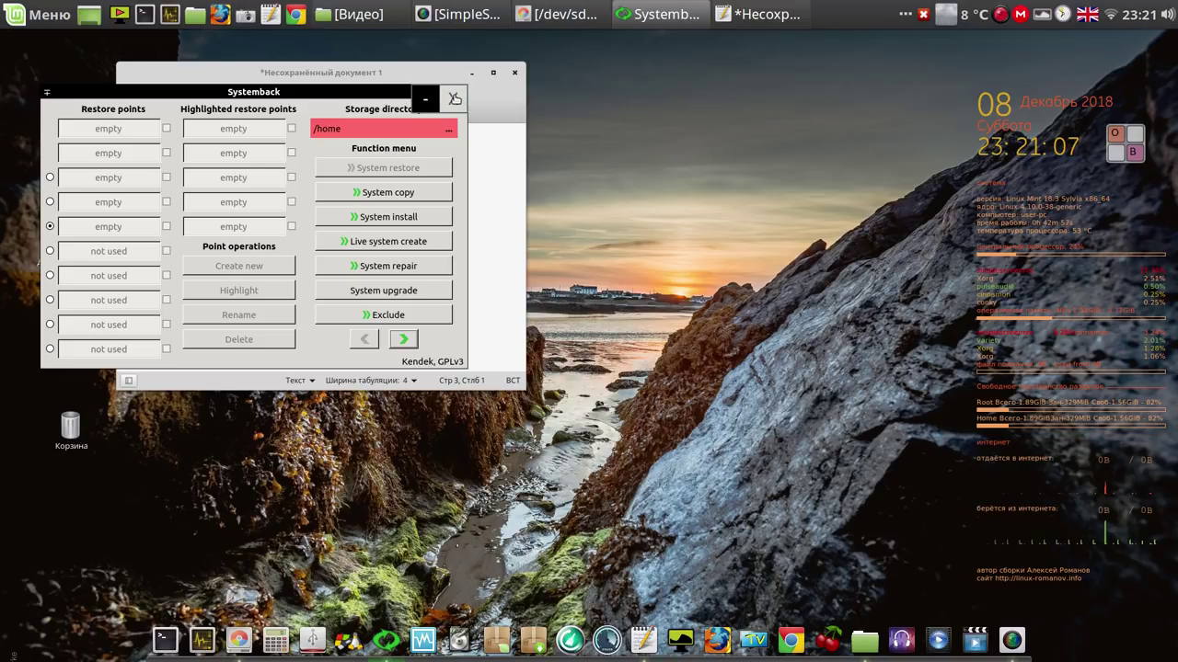
pyautogui.click(455, 99)
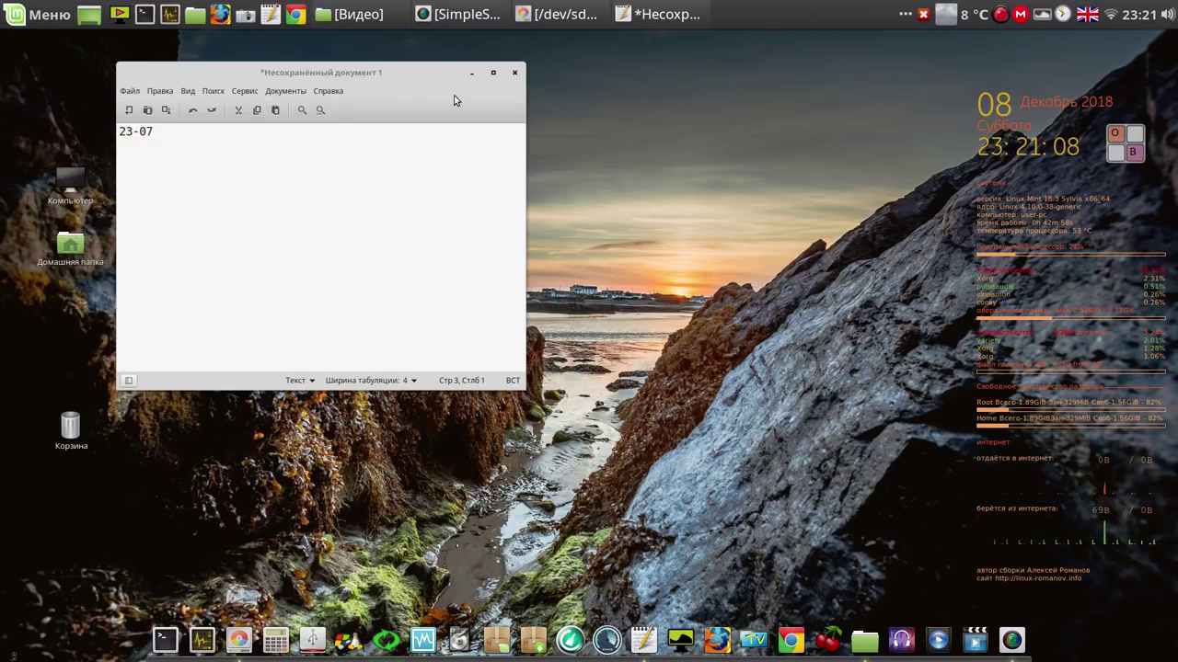
pyautogui.click(515, 74)
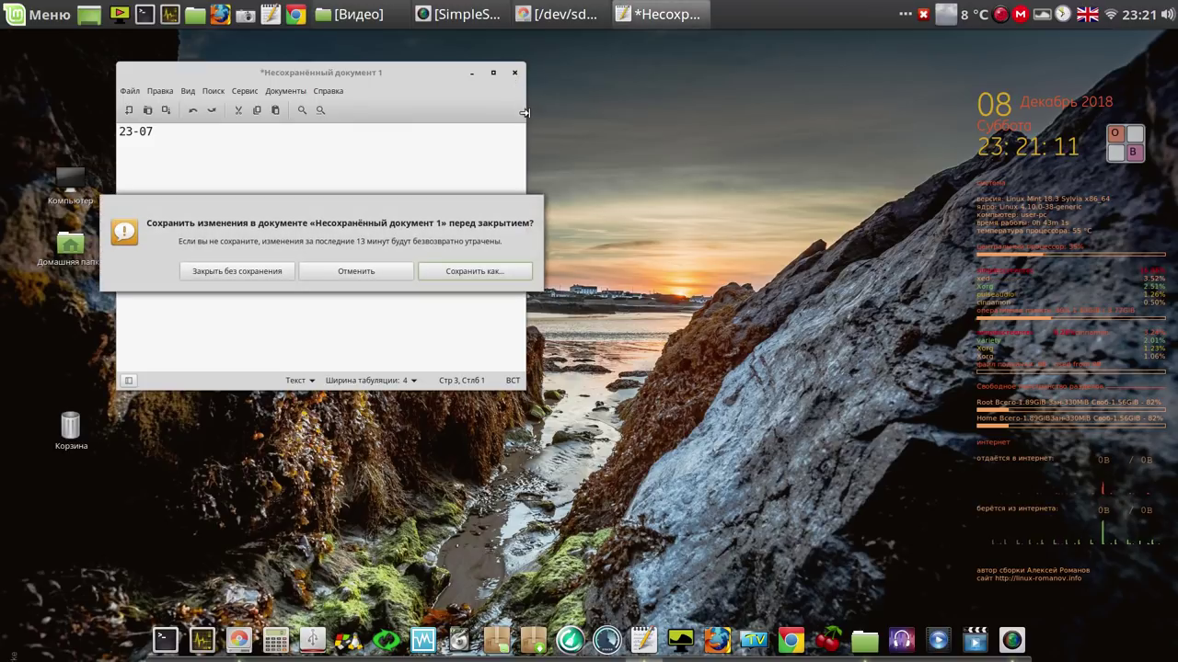
pyautogui.click(250, 272)
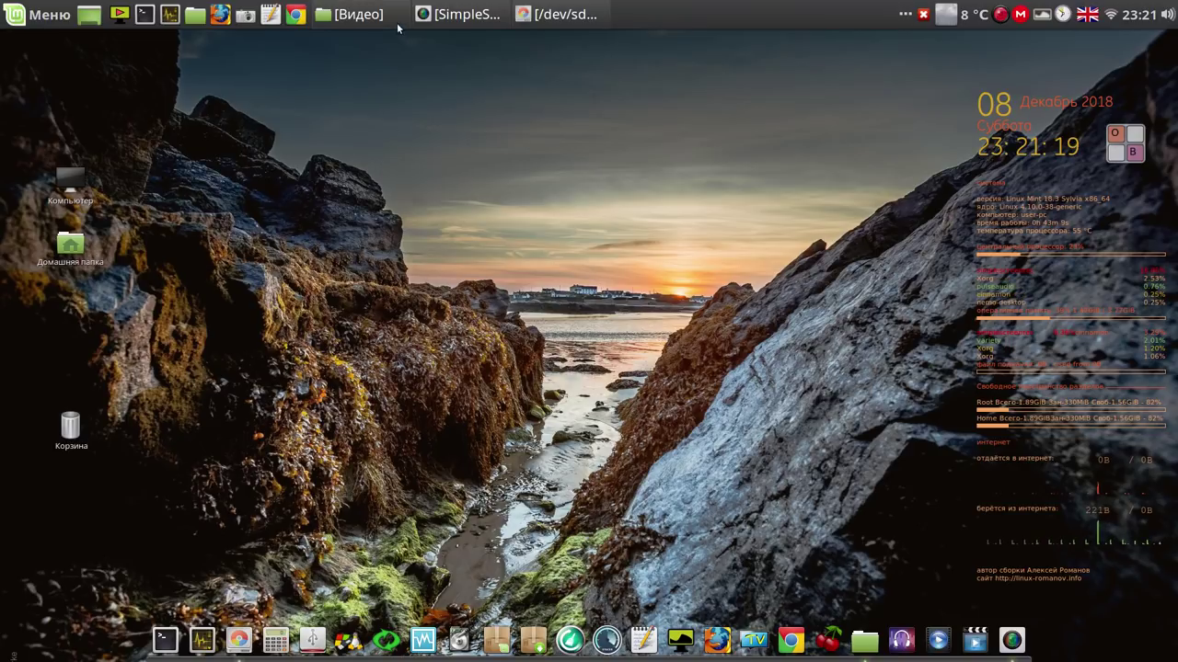
# Bring up the Видео folder window to check the recorded video file.
pyautogui.moveTo(362, 19)
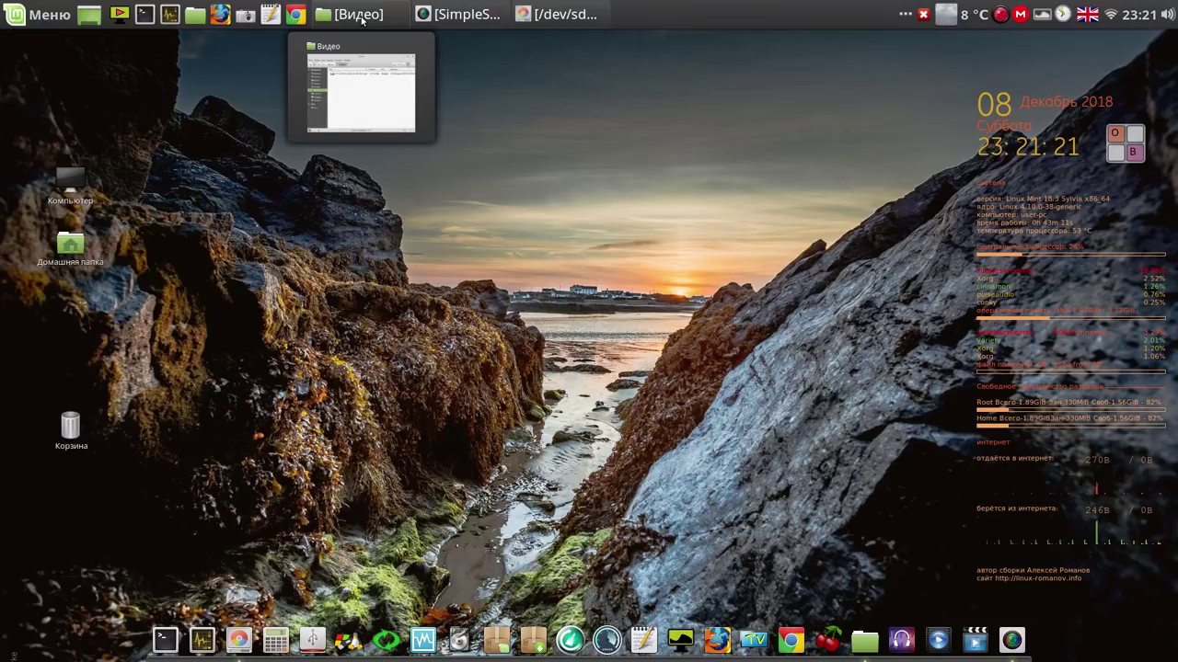
pyautogui.click(363, 16)
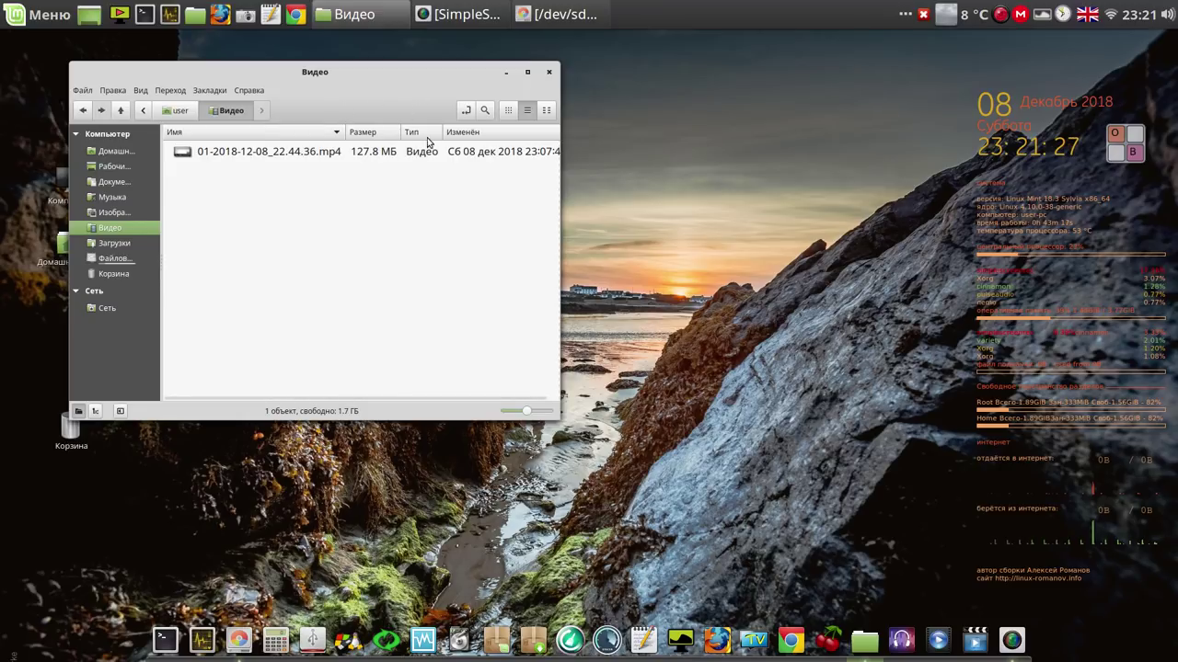
pyautogui.click(505, 72)
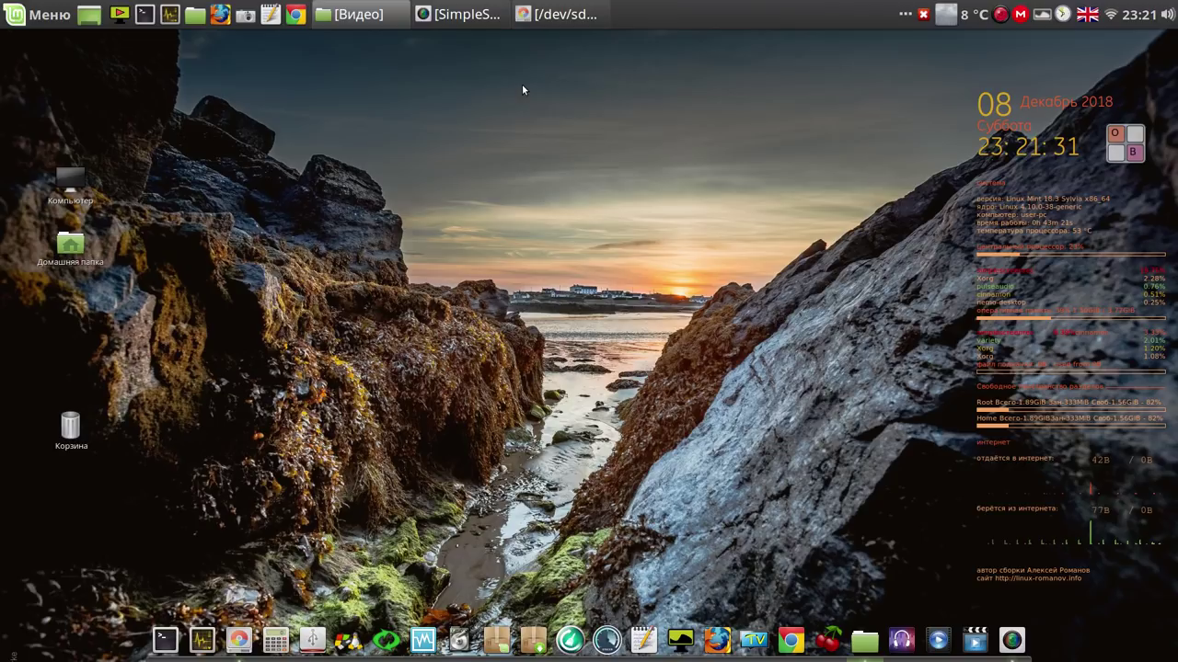
pyautogui.moveTo(584, 18)
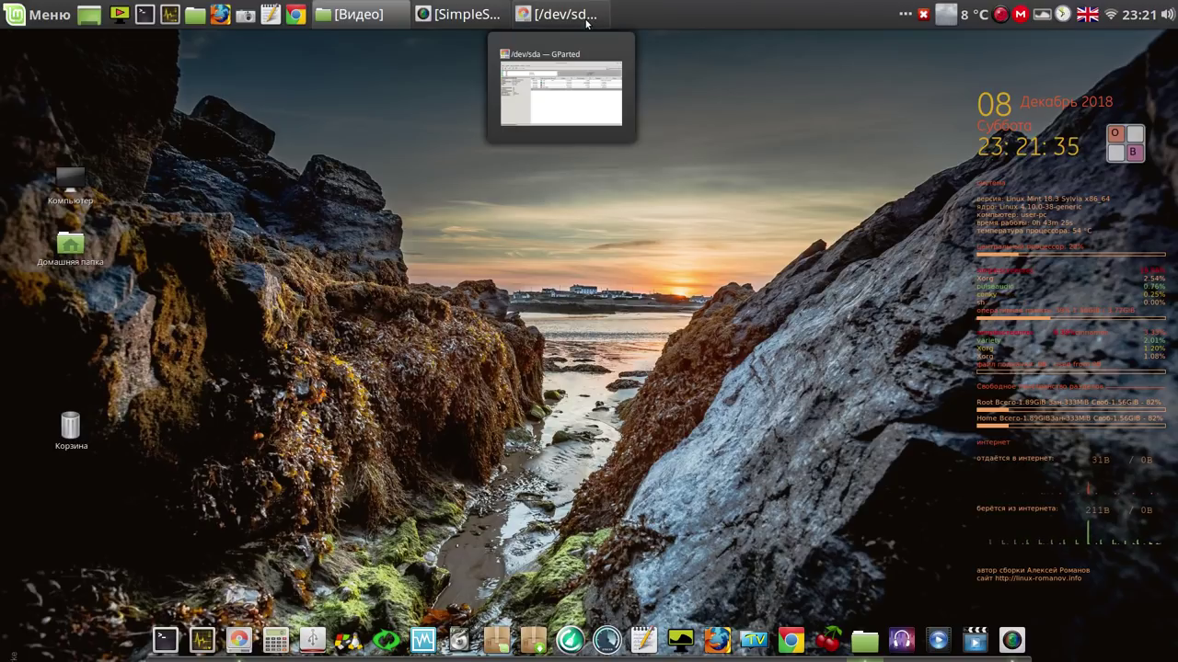
pyautogui.click(358, 15)
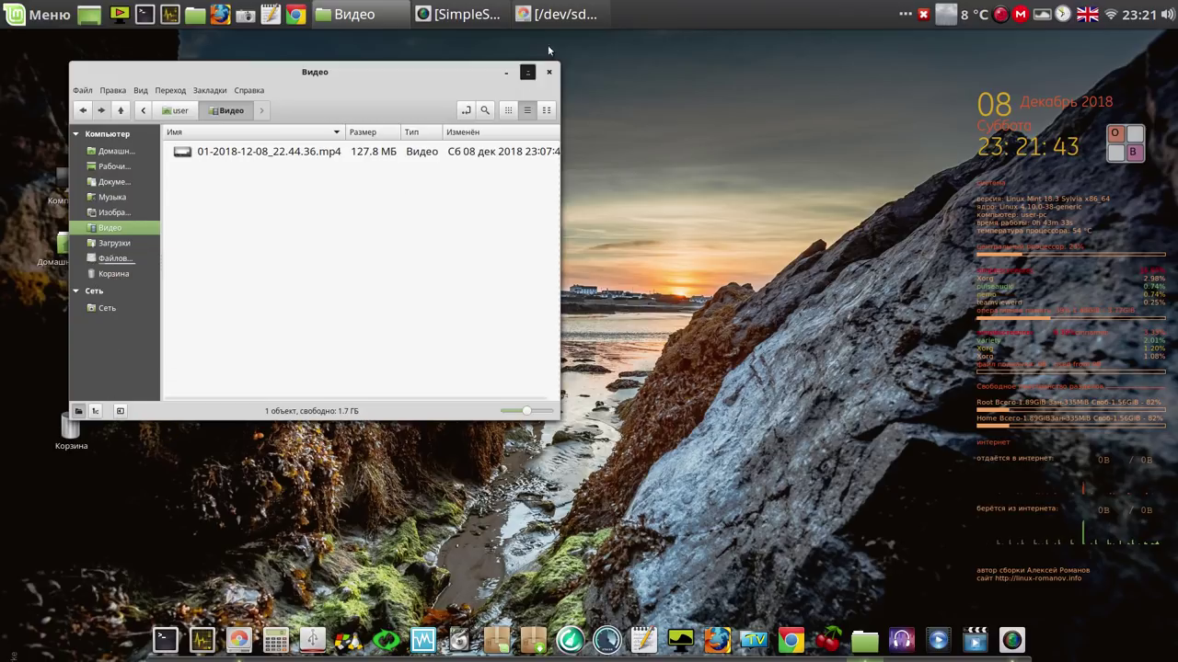
# Minimize the Видео folder window, rescan the devices in GParted to check the /dev/sda partitions, and close GParted.
pyautogui.click(505, 72)
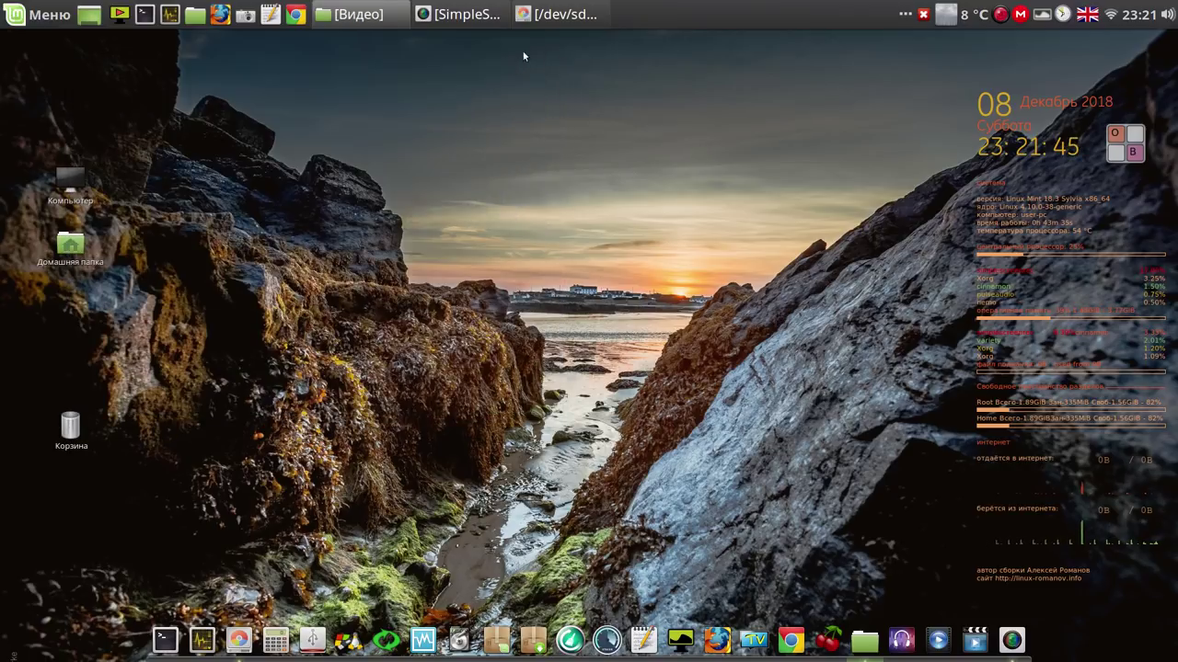
pyautogui.click(555, 15)
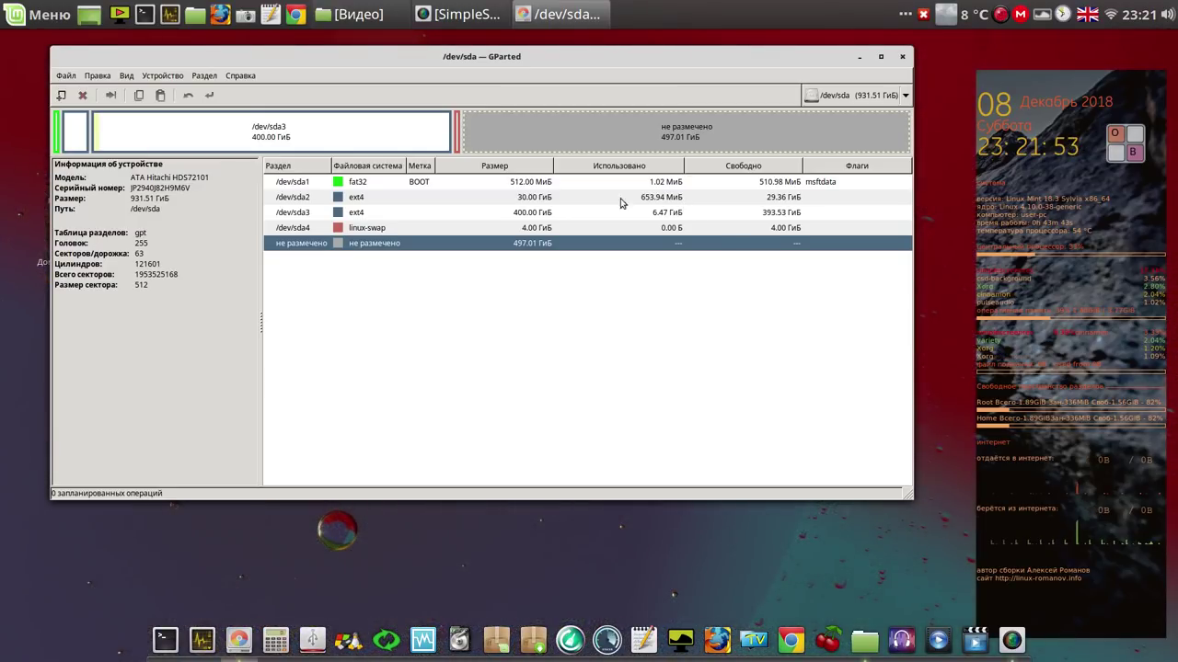
pyautogui.click(66, 77)
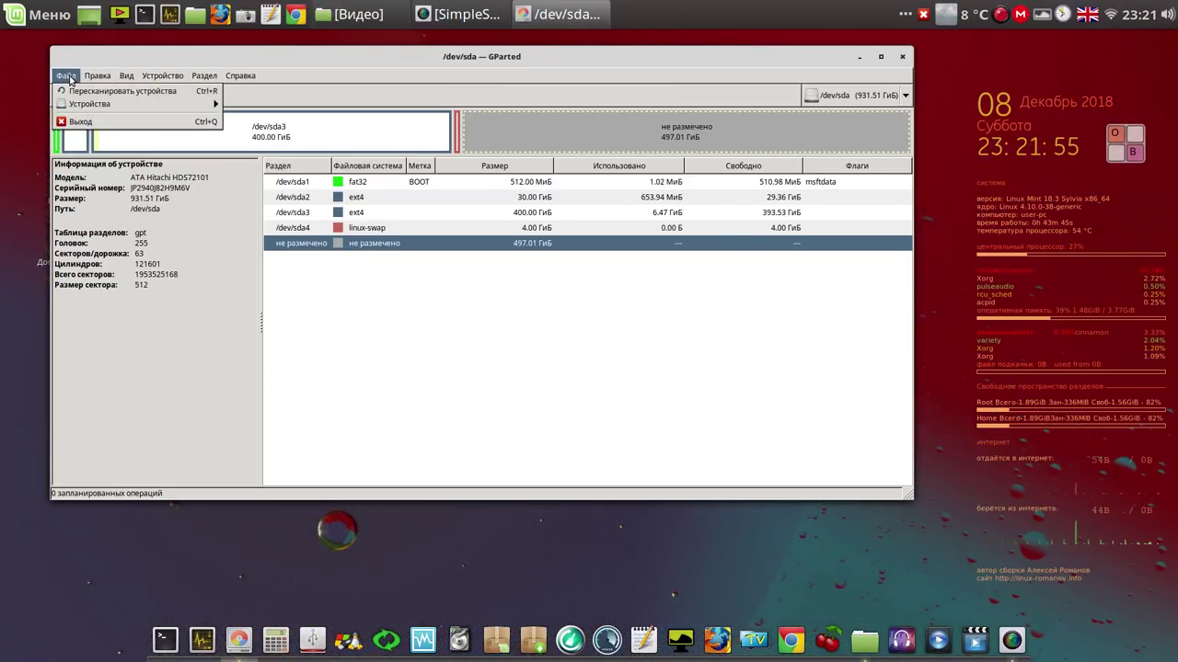
pyautogui.click(72, 91)
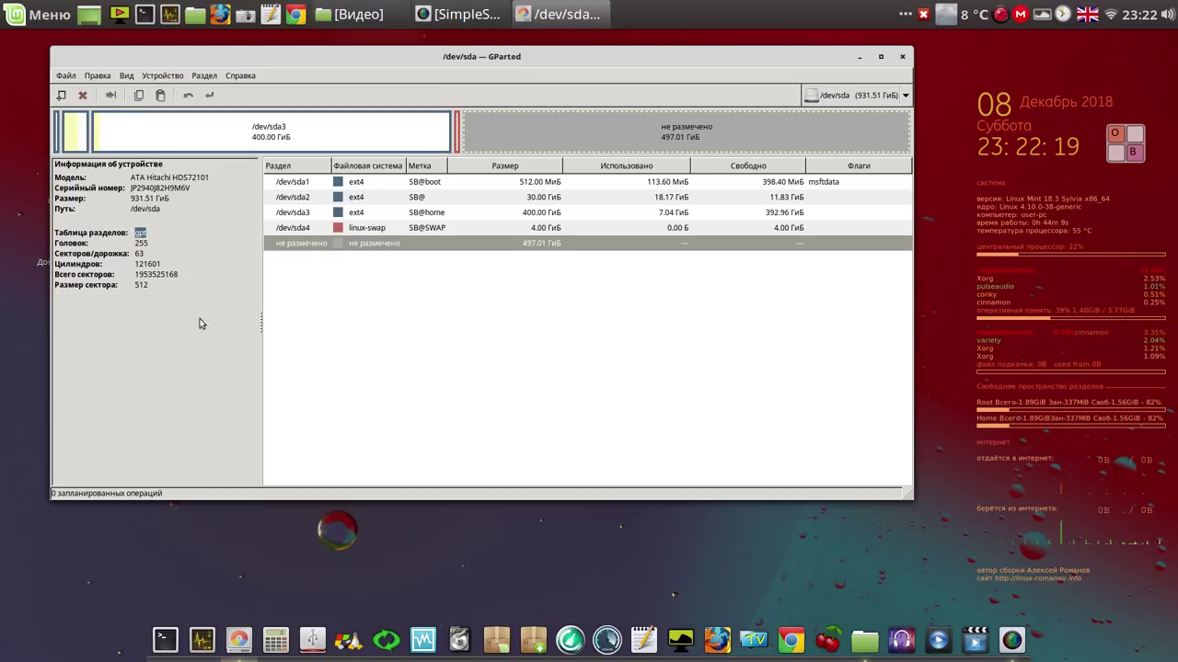
pyautogui.click(450, 331)
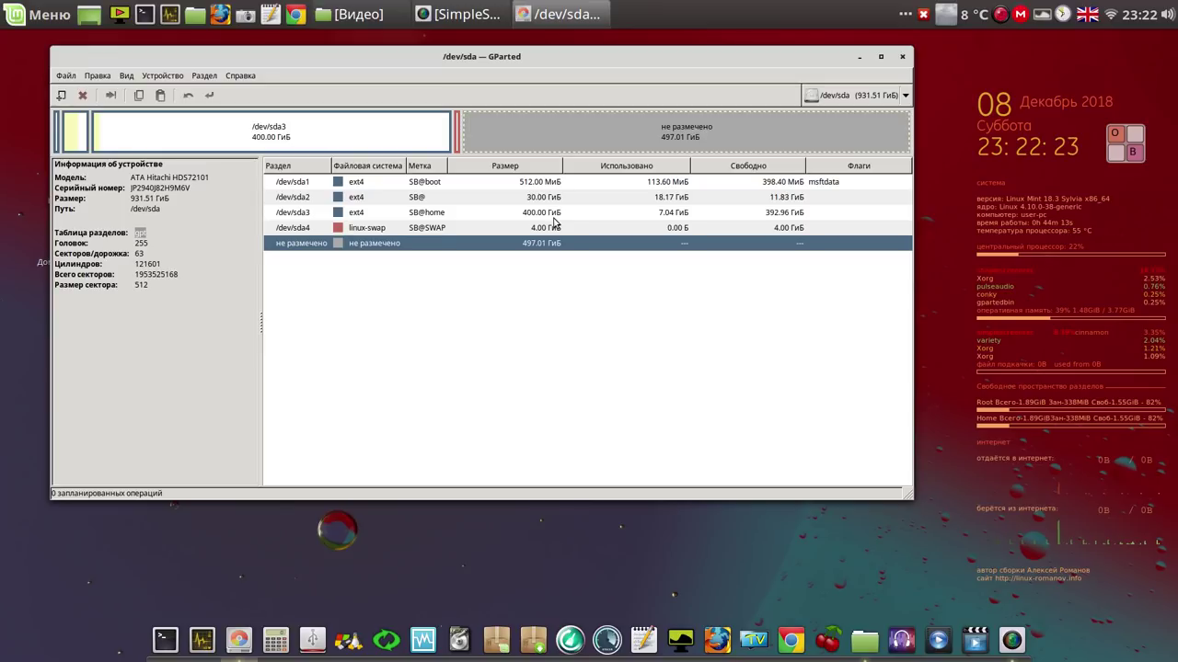
pyautogui.click(901, 58)
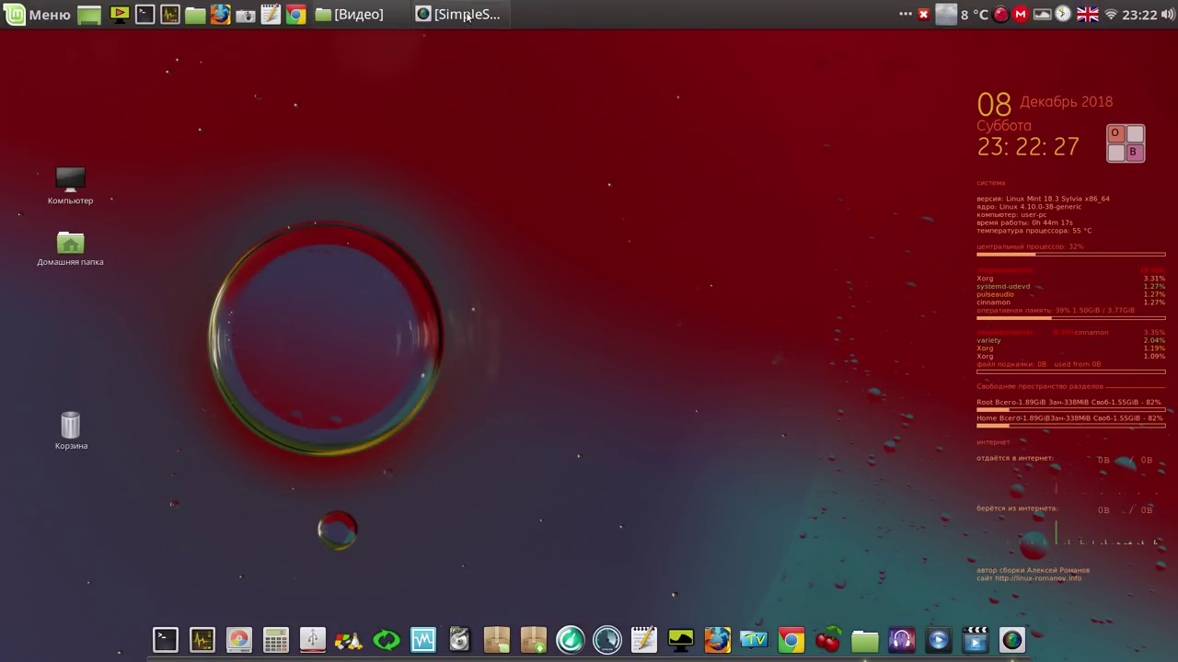
# Bring up the Видео folder and SimpleScreenRecorder windows, and reopen Видео from the home folder to refresh its file list.
pyautogui.click(364, 16)
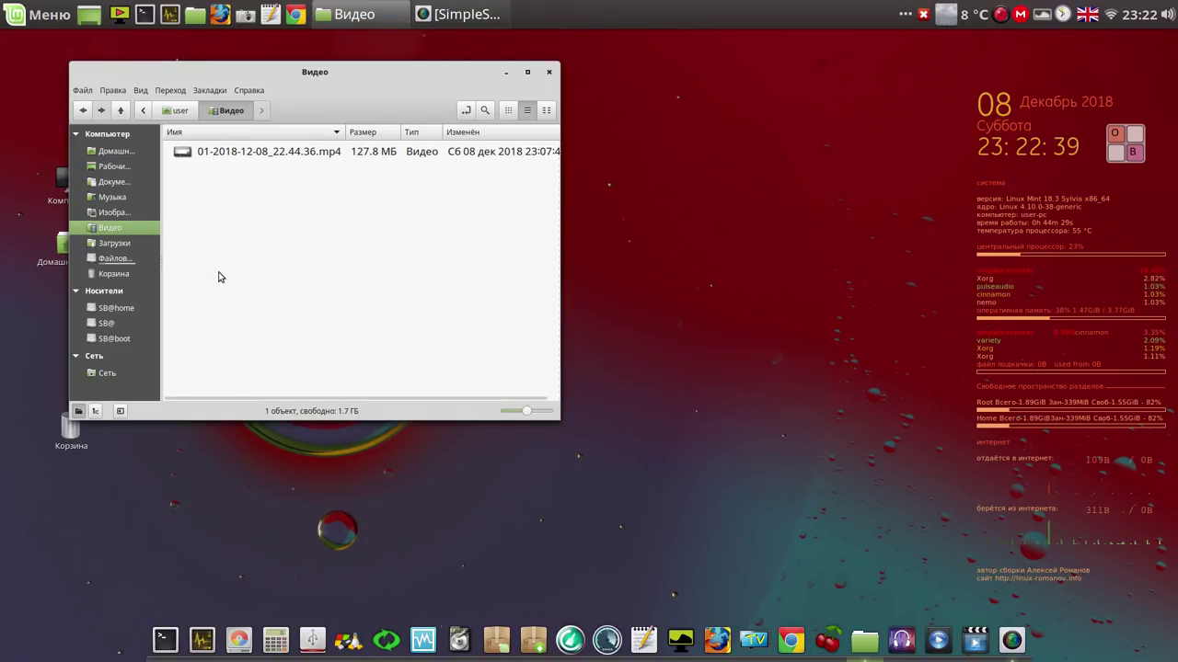
pyautogui.click(471, 17)
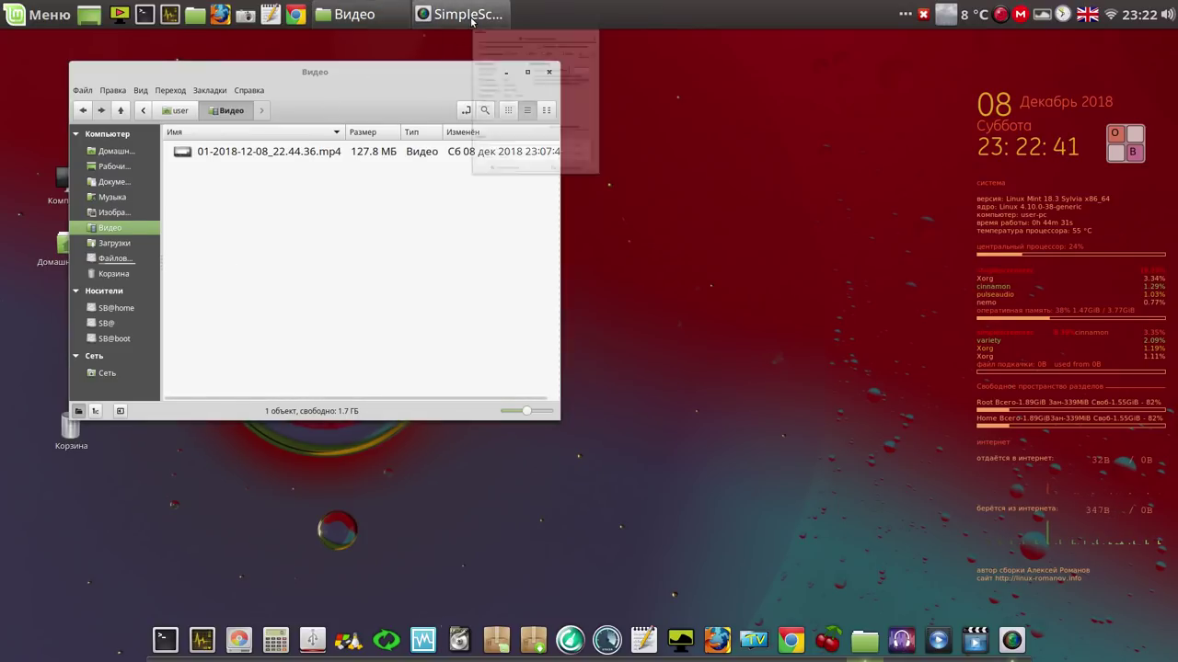
pyautogui.moveTo(471, 18)
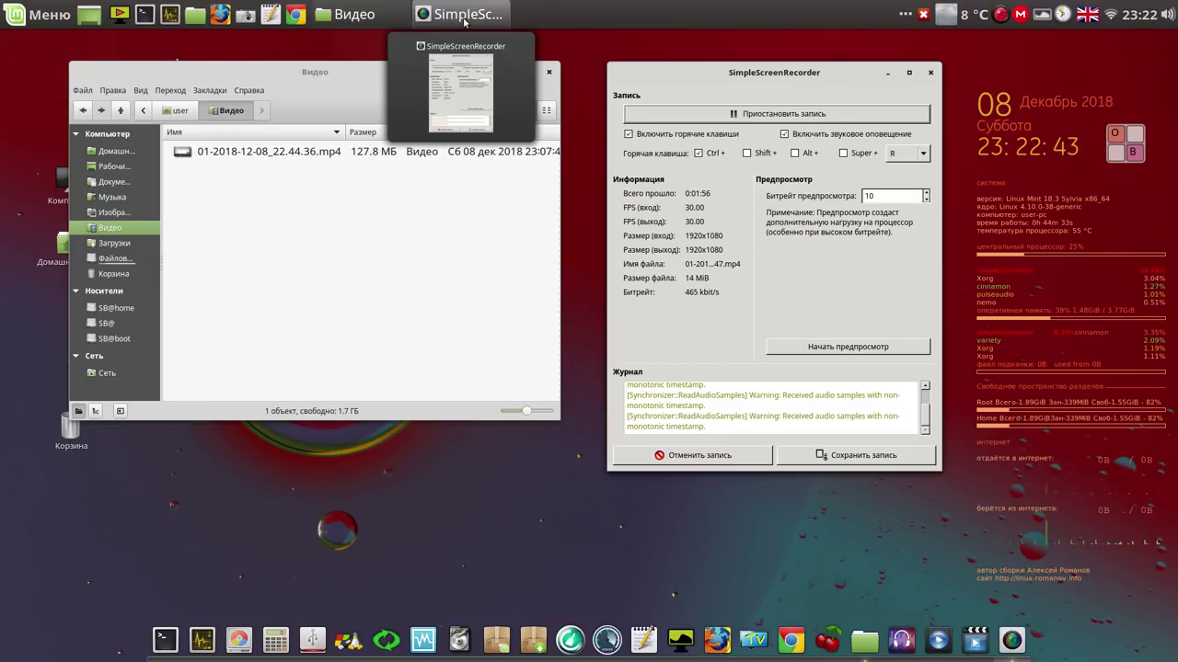
pyautogui.click(369, 94)
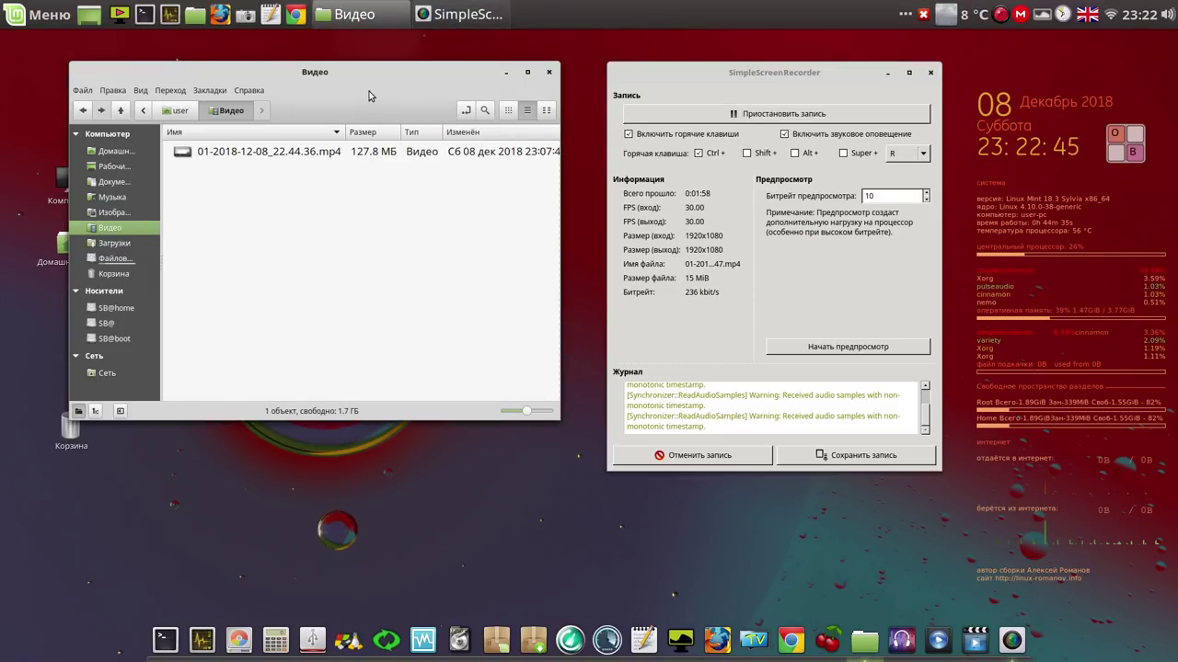
pyautogui.click(179, 112)
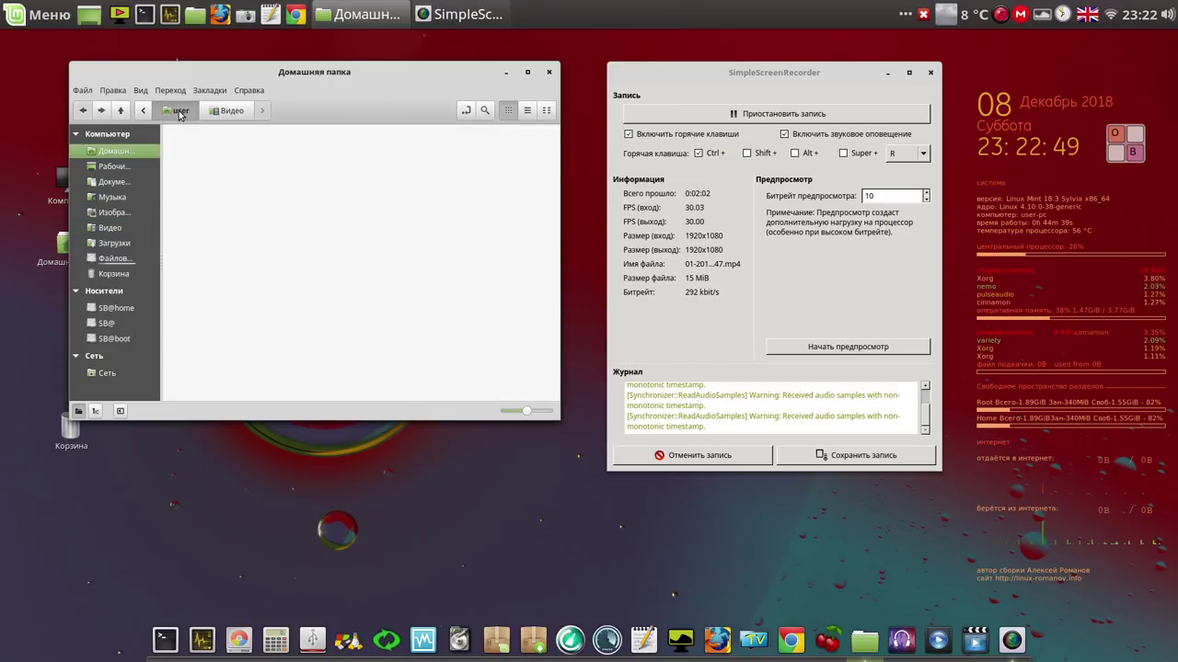
pyautogui.doubleClick(215, 147)
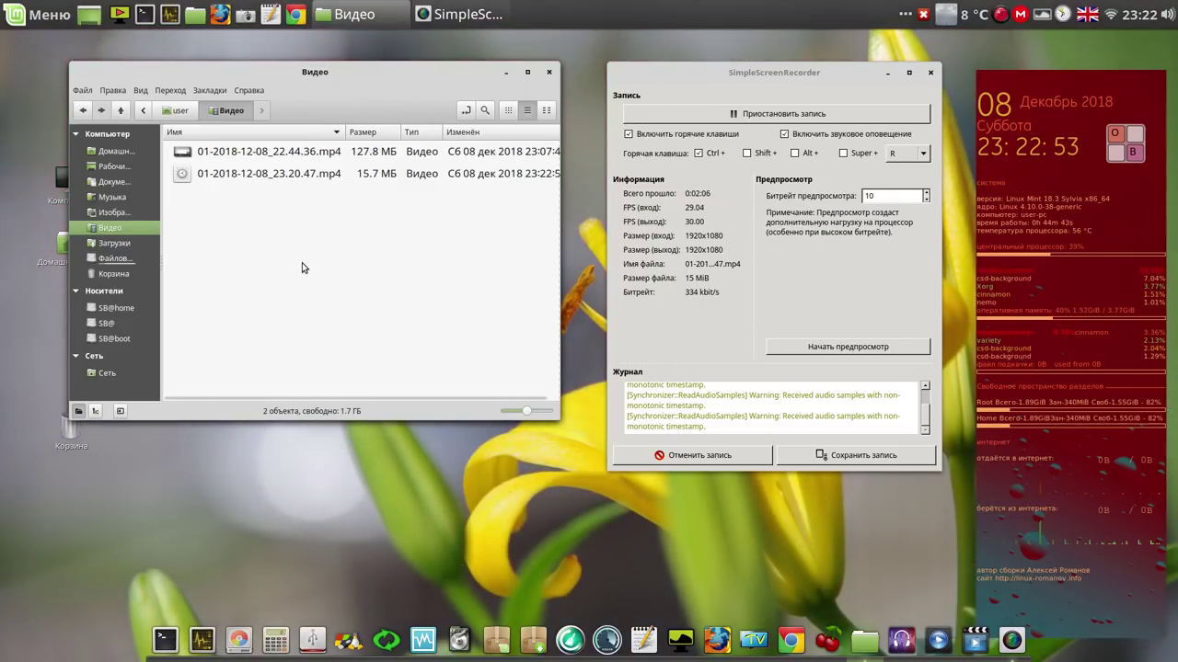
# Minimize the SimpleScreenRecorder window and enlarge the Видео folder window.
pyautogui.rightClick(114, 307)
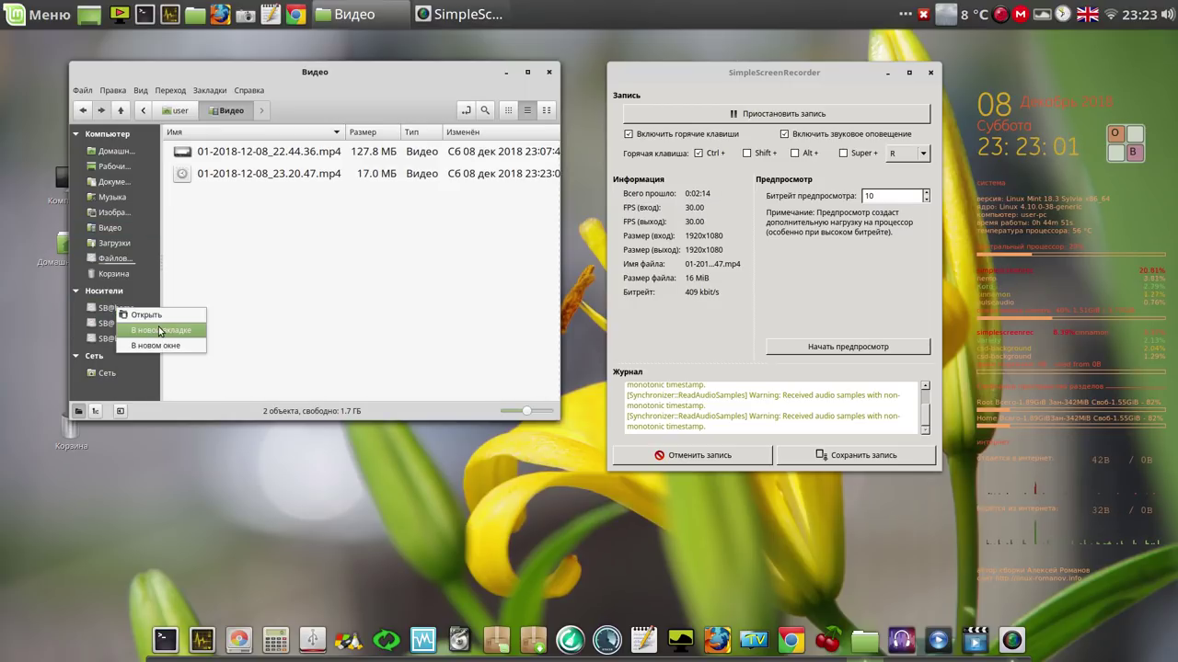
pyautogui.press('Escape')
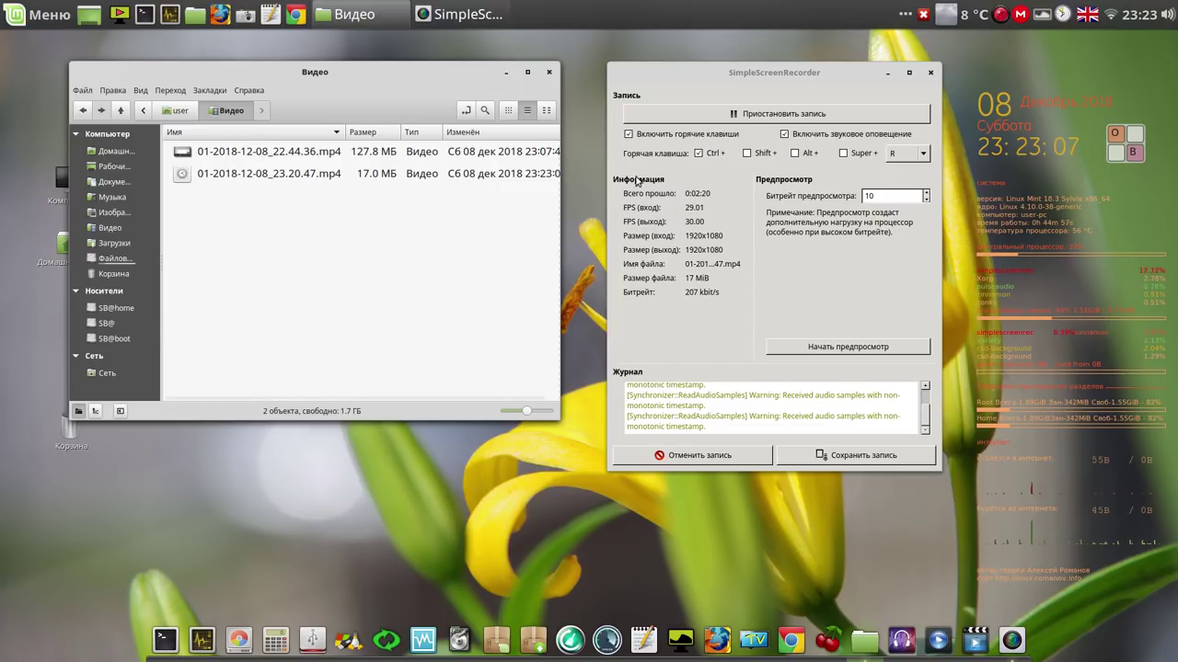
pyautogui.click(889, 72)
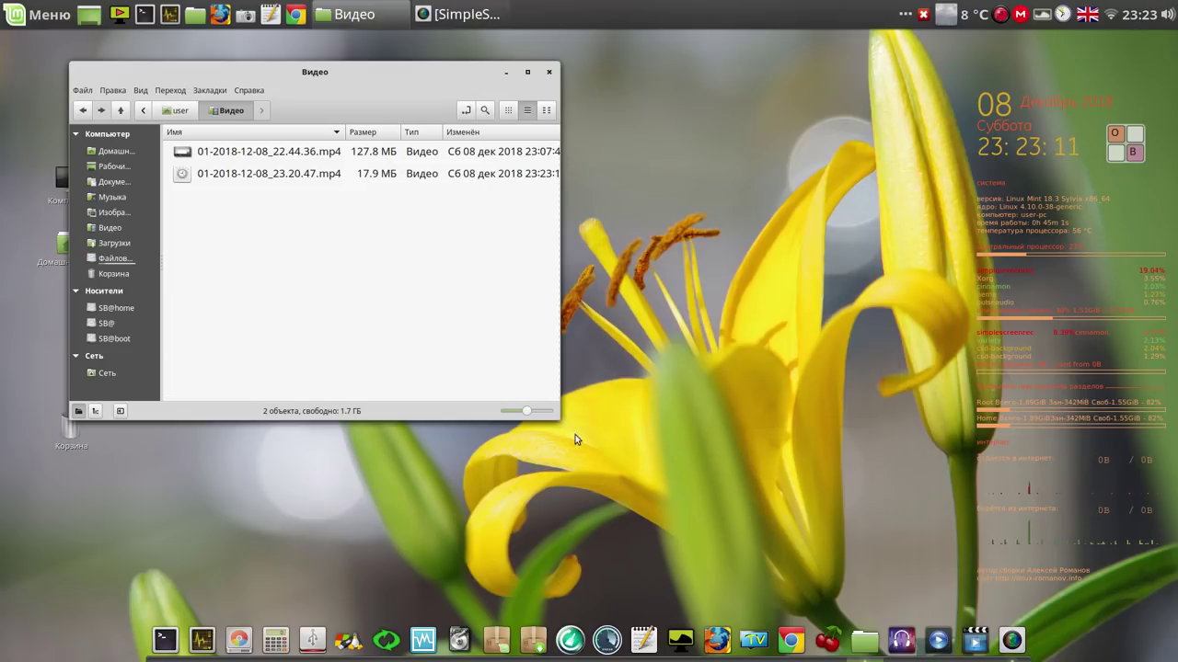
pyautogui.moveTo(555, 420); pyautogui.dragTo(845, 494)
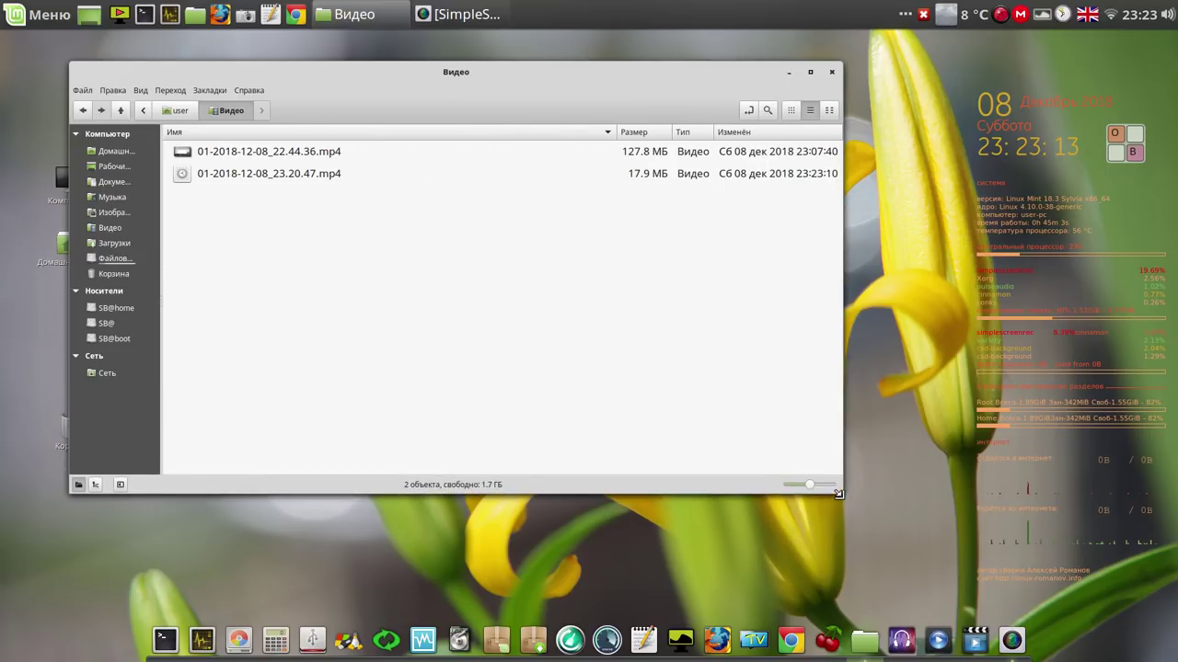
# Open the SB@home volume in a new file manager tab and go to its user/Видео folder.
pyautogui.rightClick(126, 311)
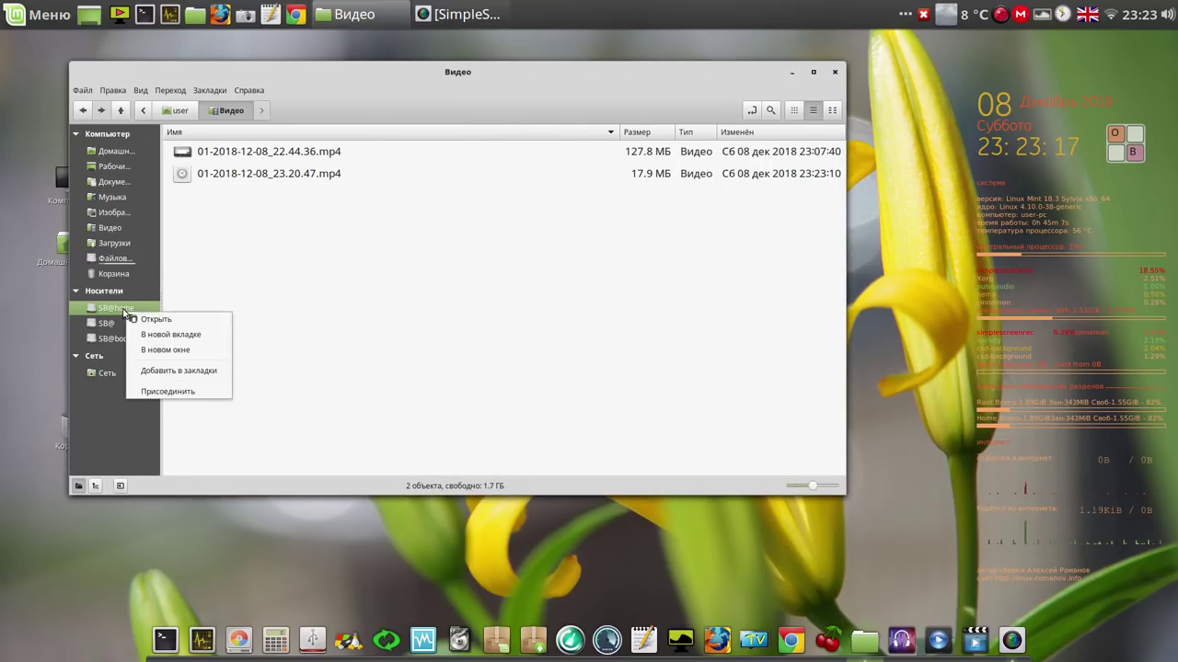
pyautogui.click(168, 335)
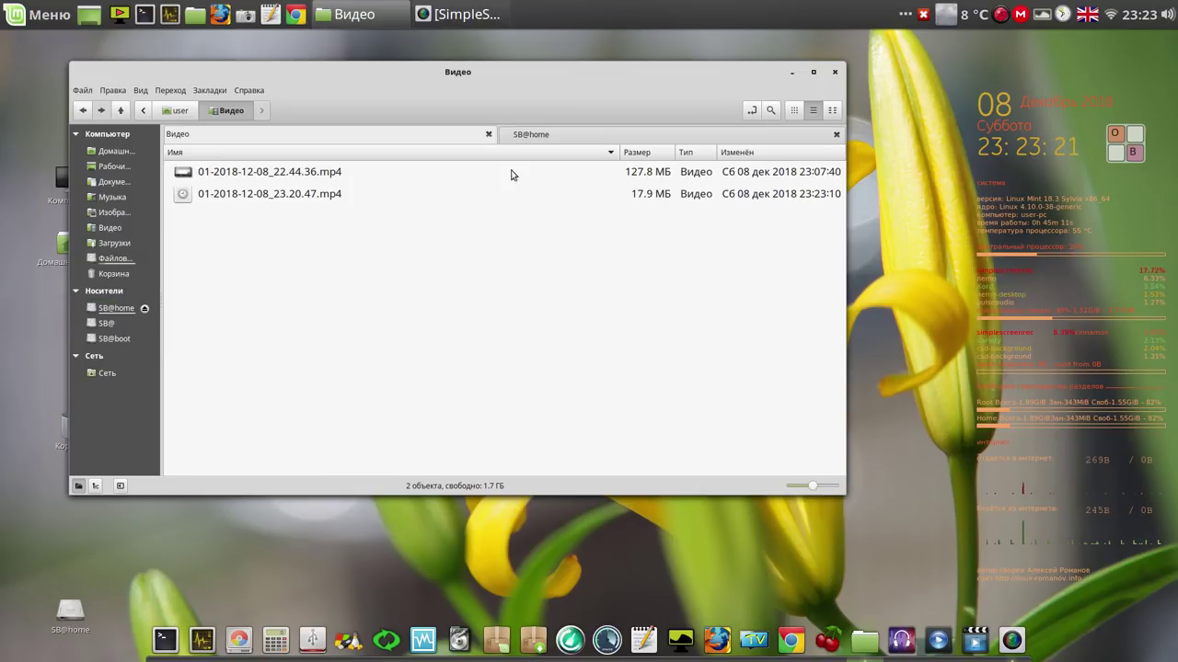
pyautogui.click(597, 132)
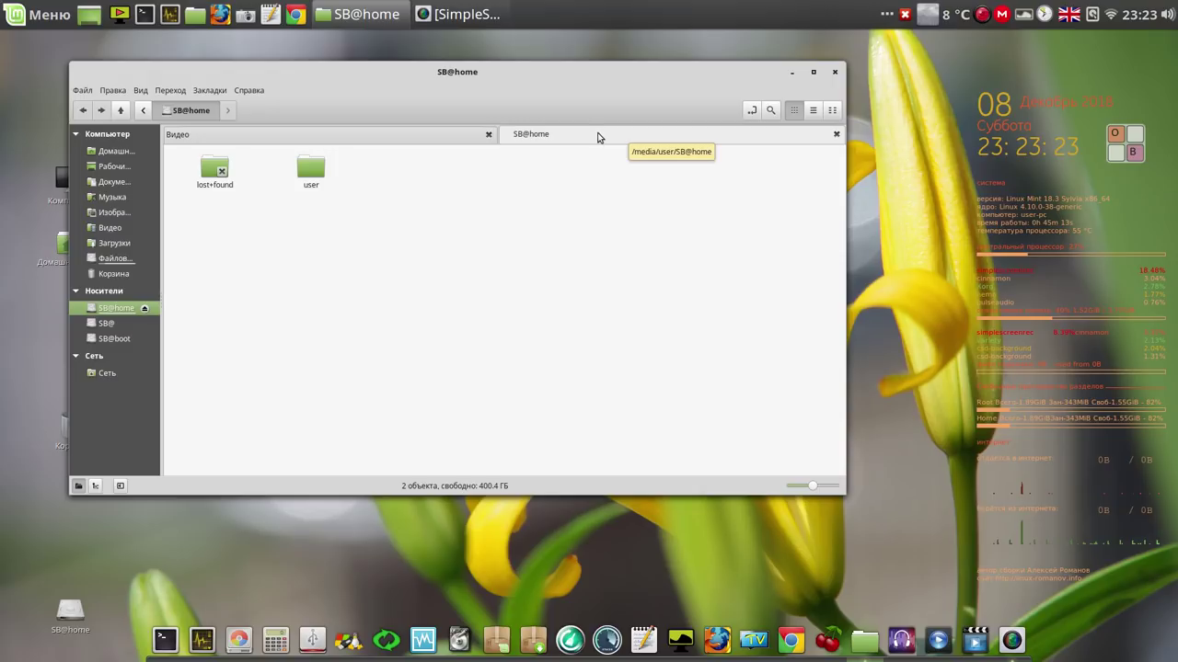
pyautogui.click(321, 166)
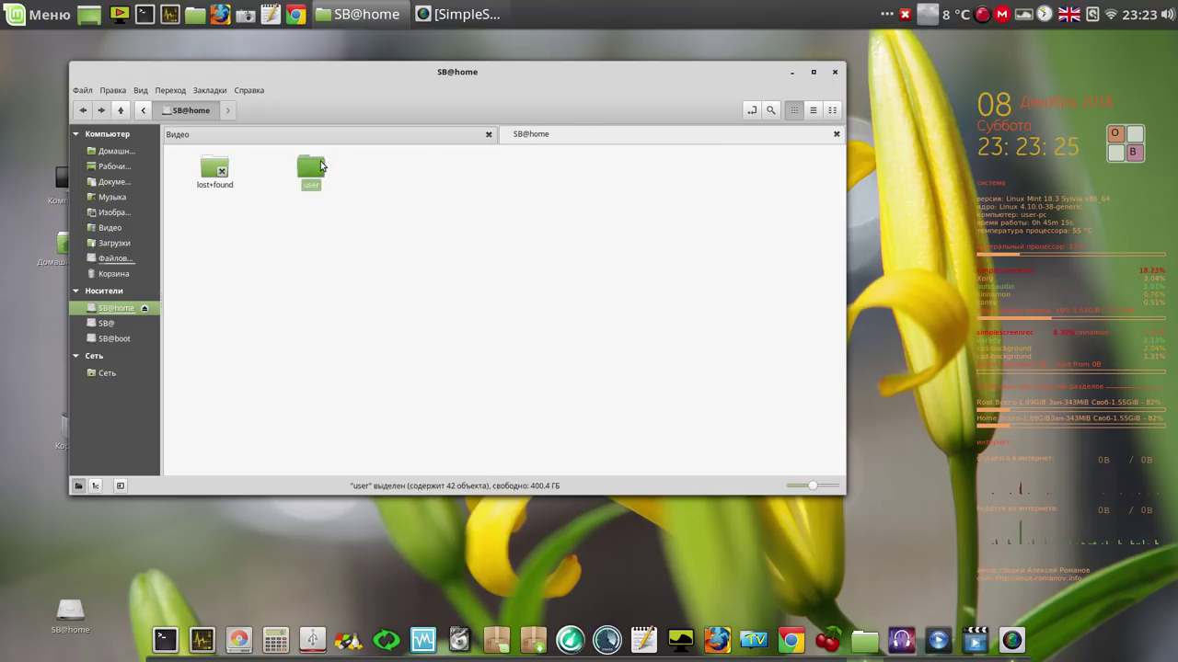
pyautogui.doubleClick(321, 165)
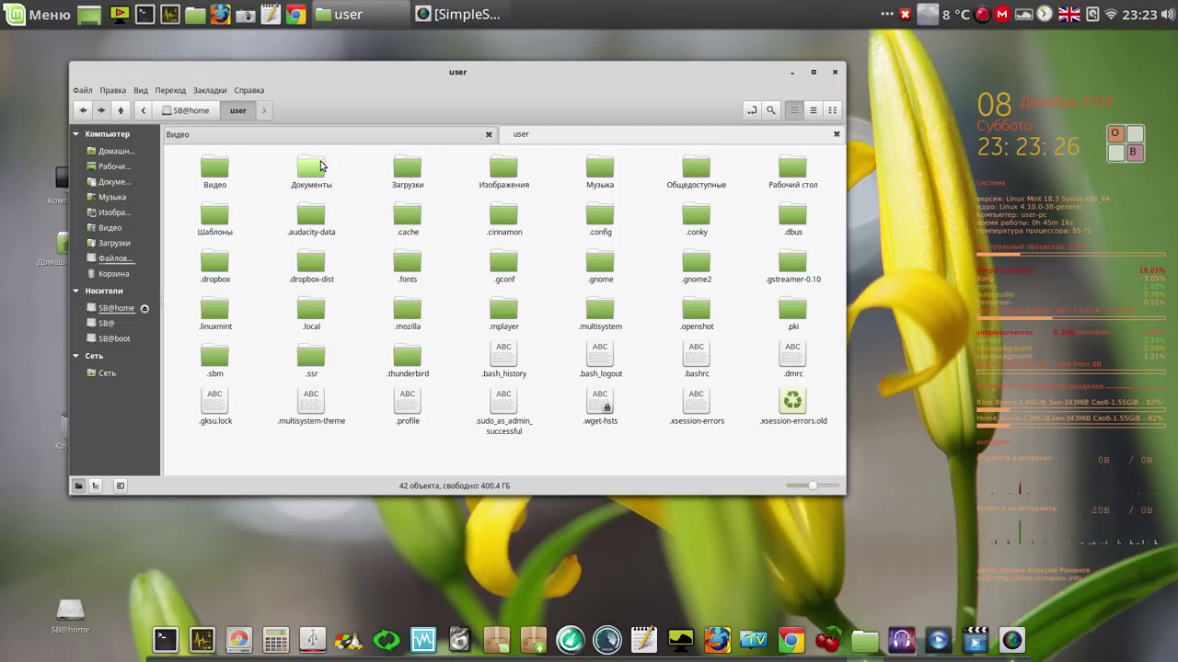
pyautogui.doubleClick(219, 167)
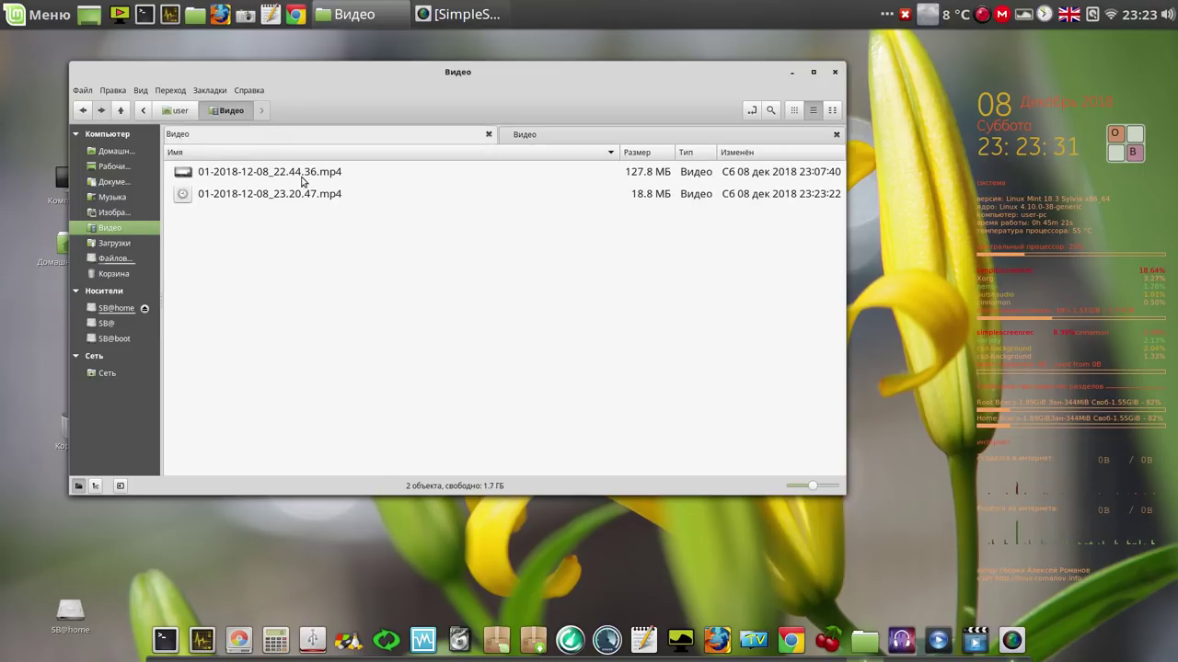
pyautogui.click(297, 181)
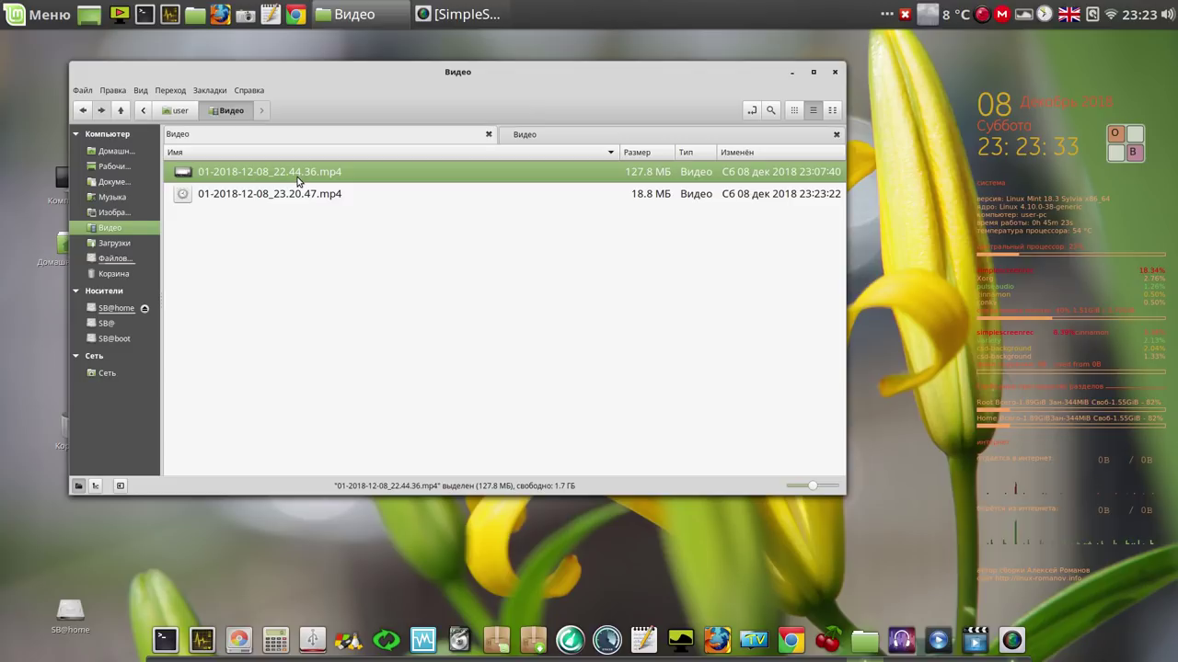
pyautogui.rightClick(298, 181)
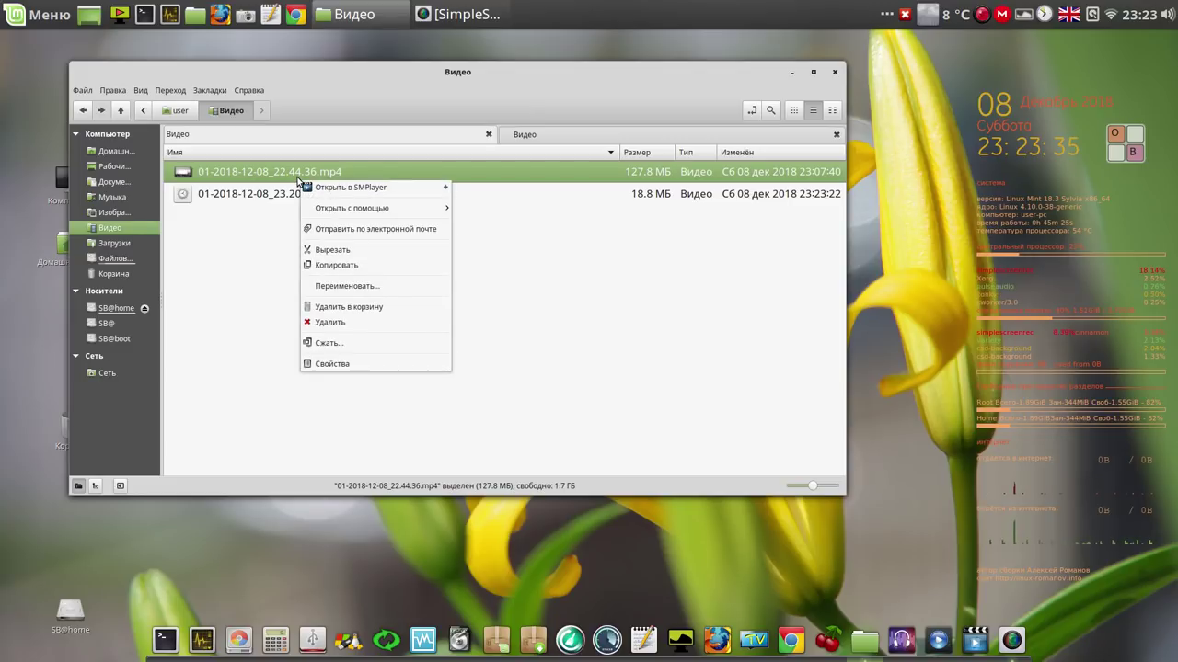
pyautogui.click(366, 265)
pyautogui.click(610, 135)
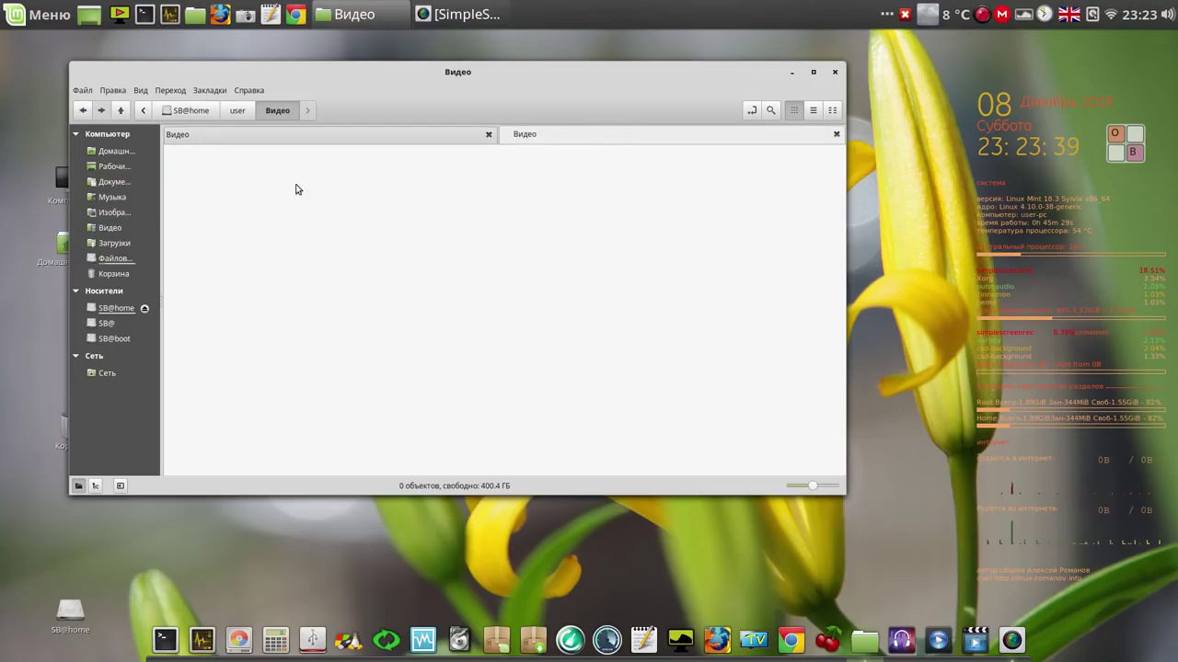
pyautogui.rightClick(257, 193)
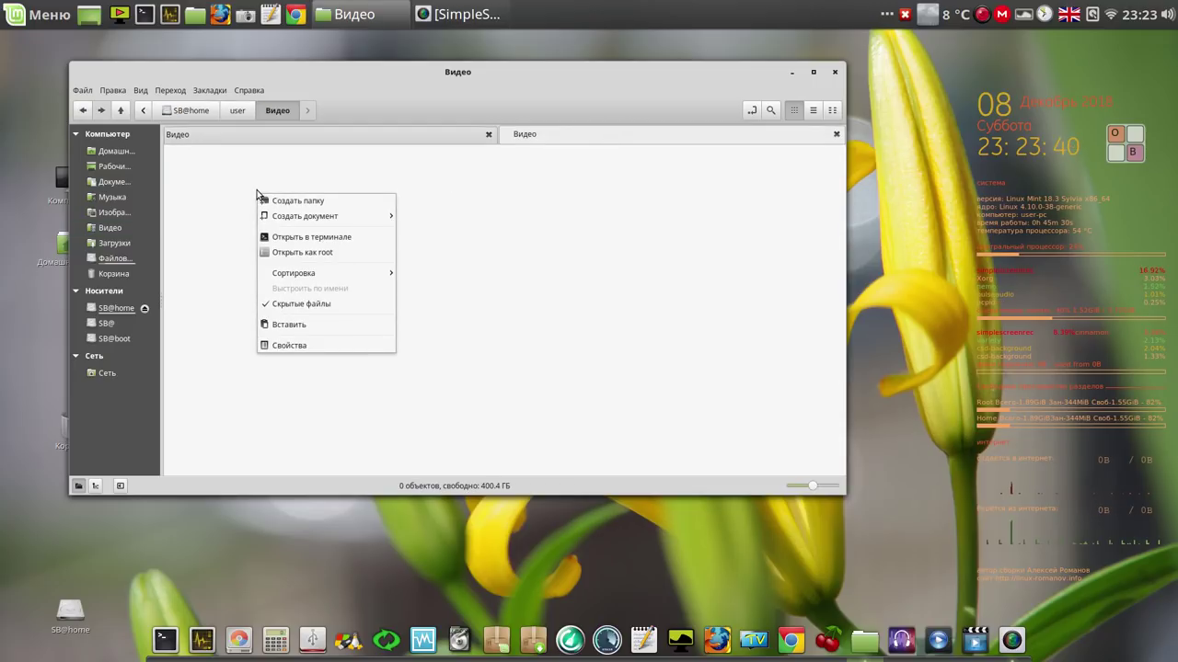
pyautogui.click(306, 325)
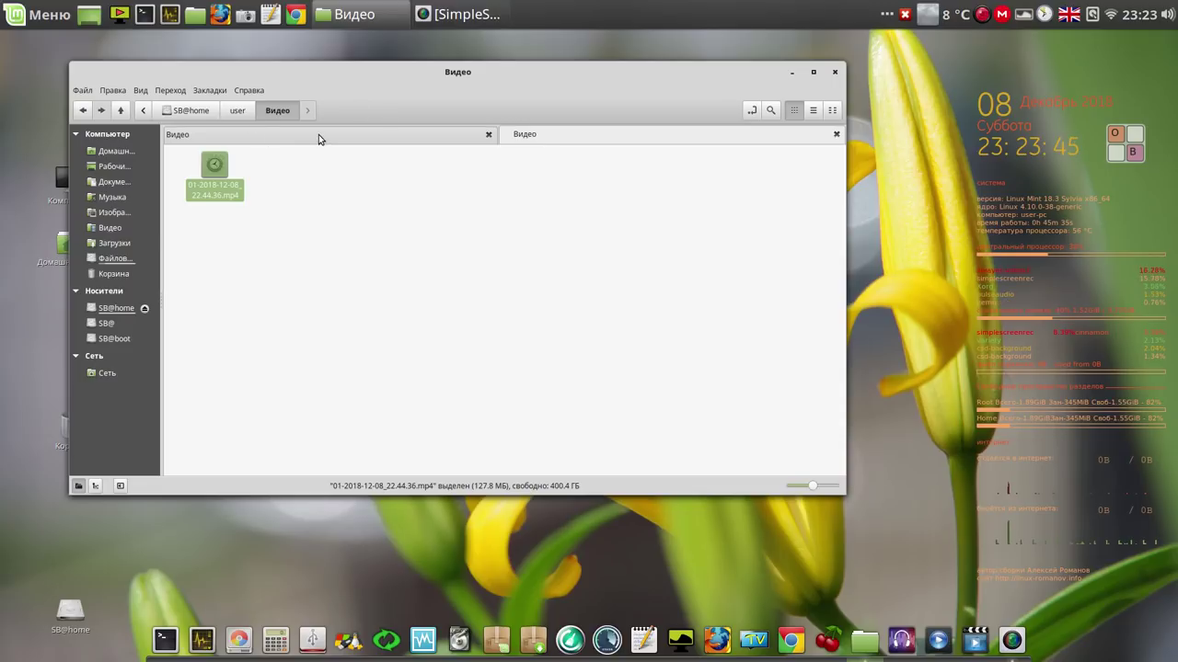
# Return to the running system's Видео folder tab and pause the recording in SimpleScreenRecorder.
pyautogui.hotkey('ctrl', '2')
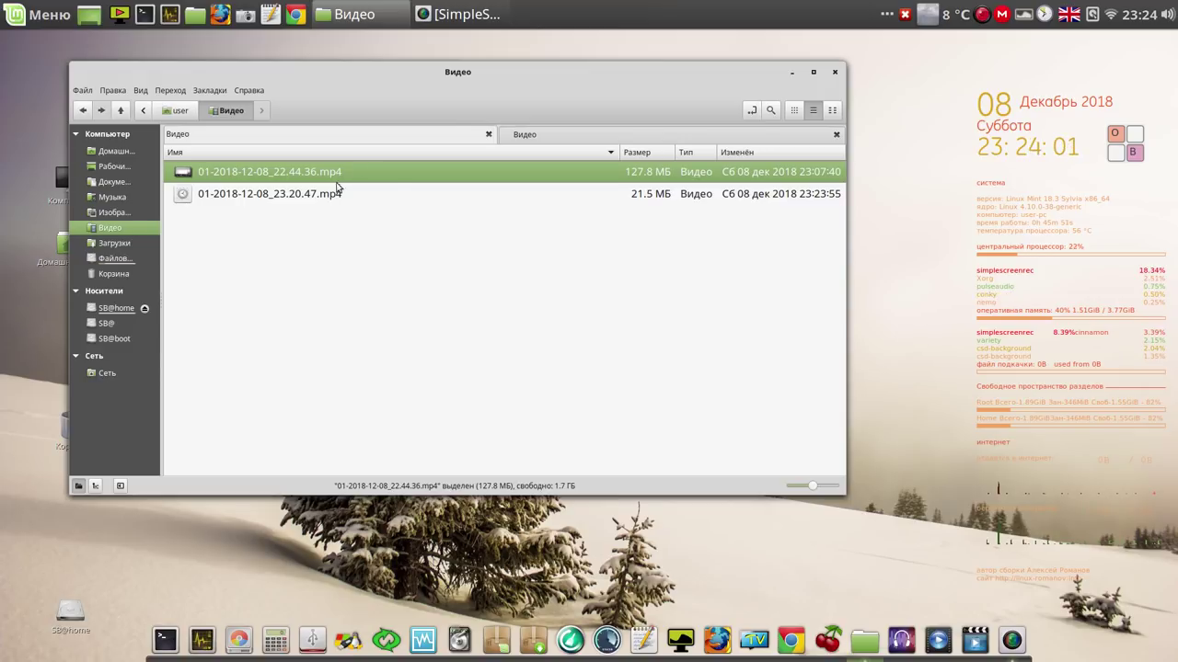
pyautogui.click(485, 13)
pyautogui.click(831, 116)
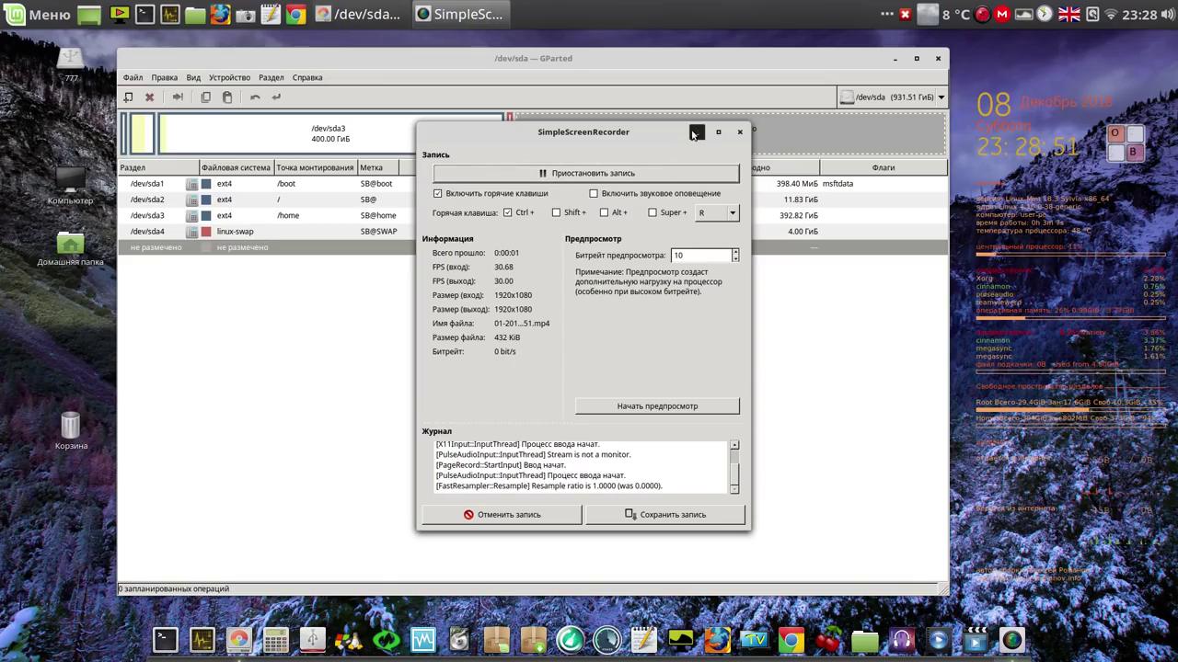
# Minimize the SimpleScreenRecorder window and examine the mount points of partitions /dev/sda1 through /dev/sda4 in GParted.
pyautogui.click(696, 132)
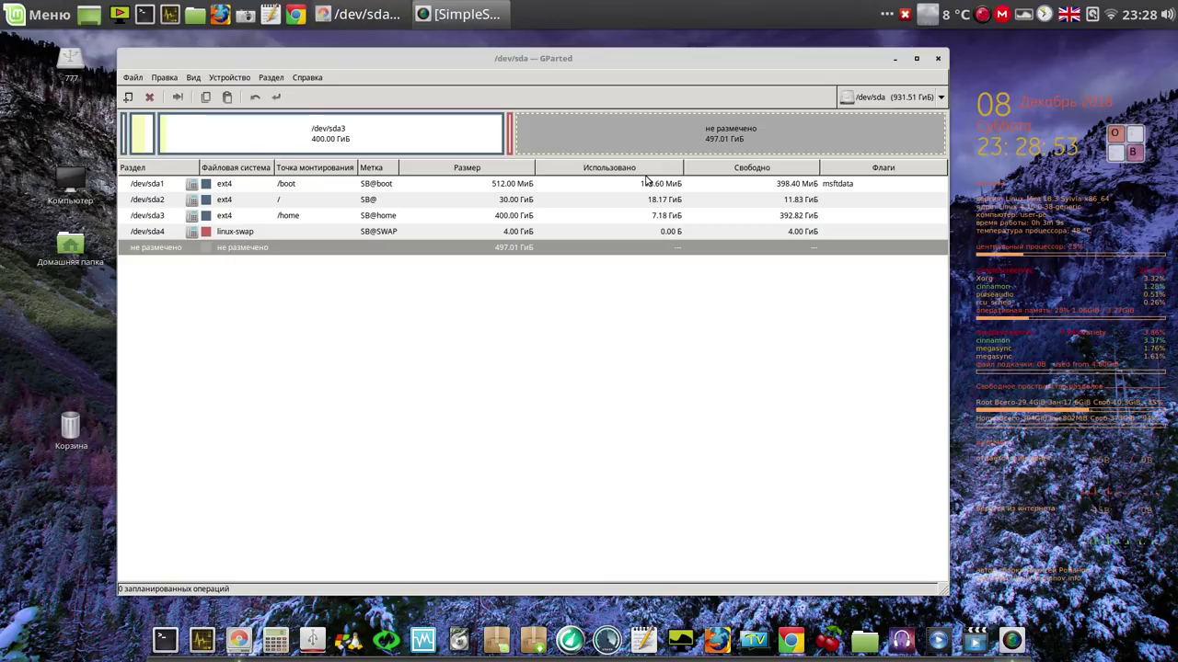
pyautogui.moveTo(645, 56); pyautogui.dragTo(578, 57)
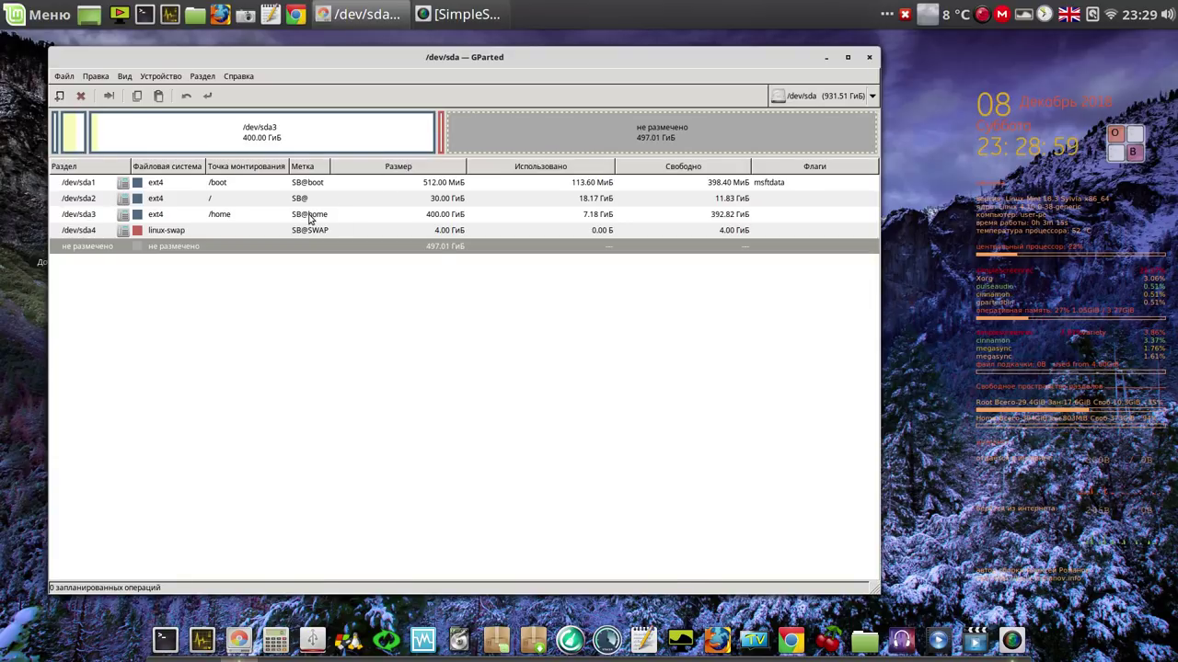
pyautogui.click(235, 187)
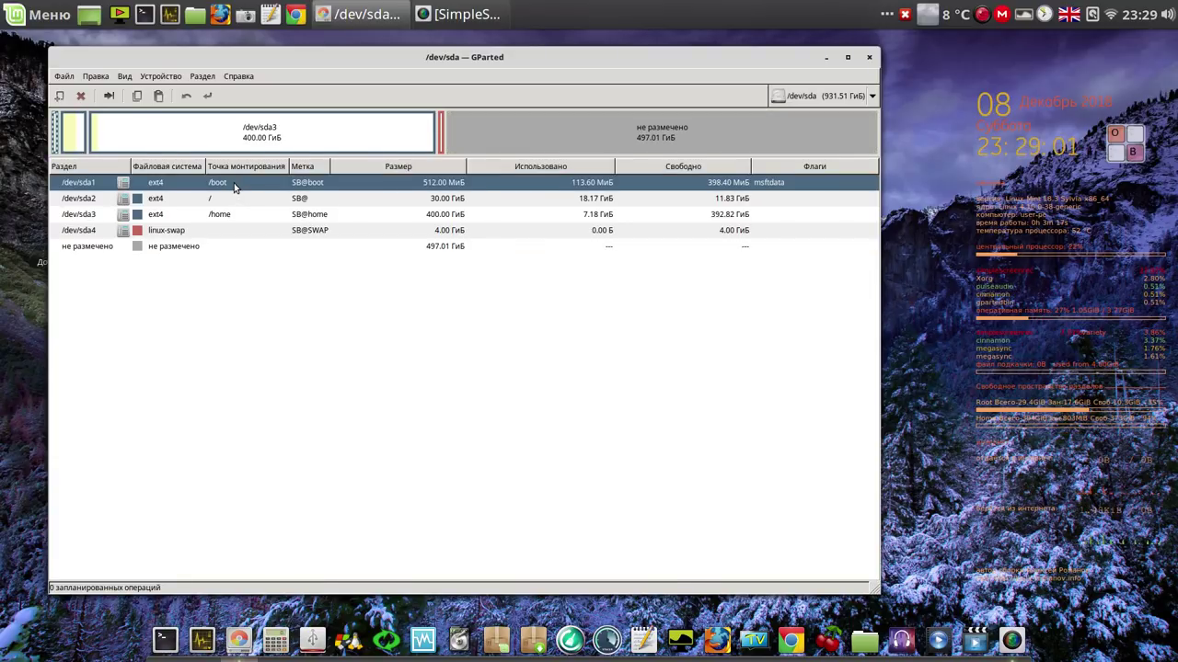
pyautogui.click(232, 201)
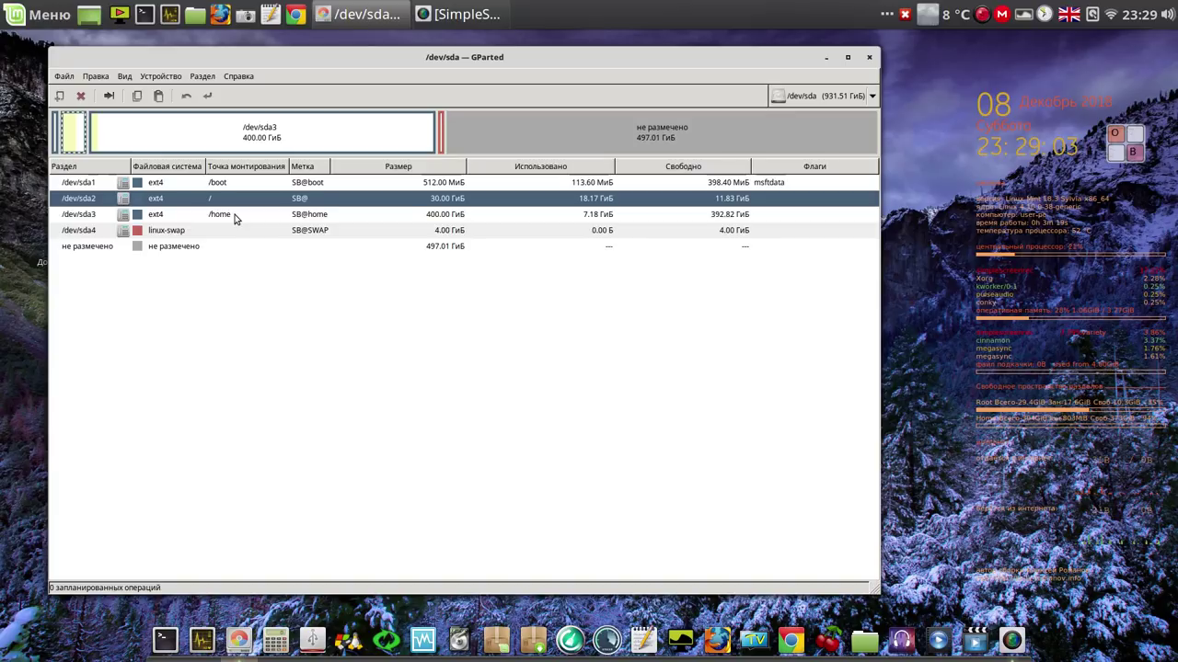
pyautogui.click(235, 215)
pyautogui.click(237, 233)
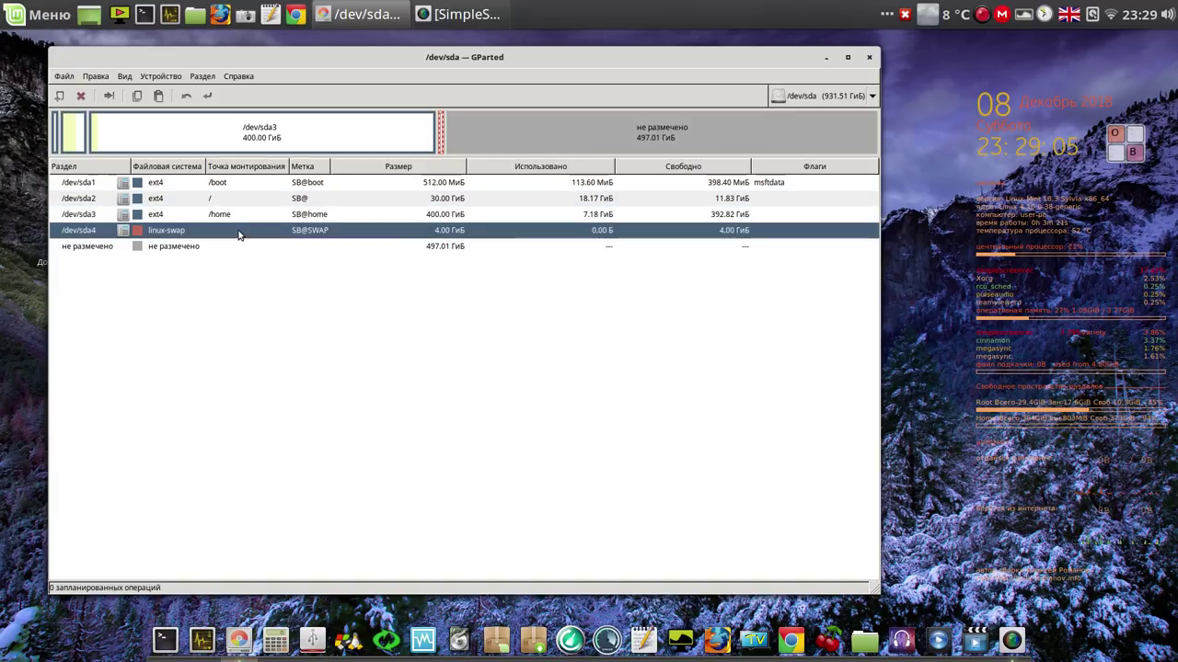
# Show the device information for /dev/sda, check its partition table type and select the unallocated space.
pyautogui.click(129, 78)
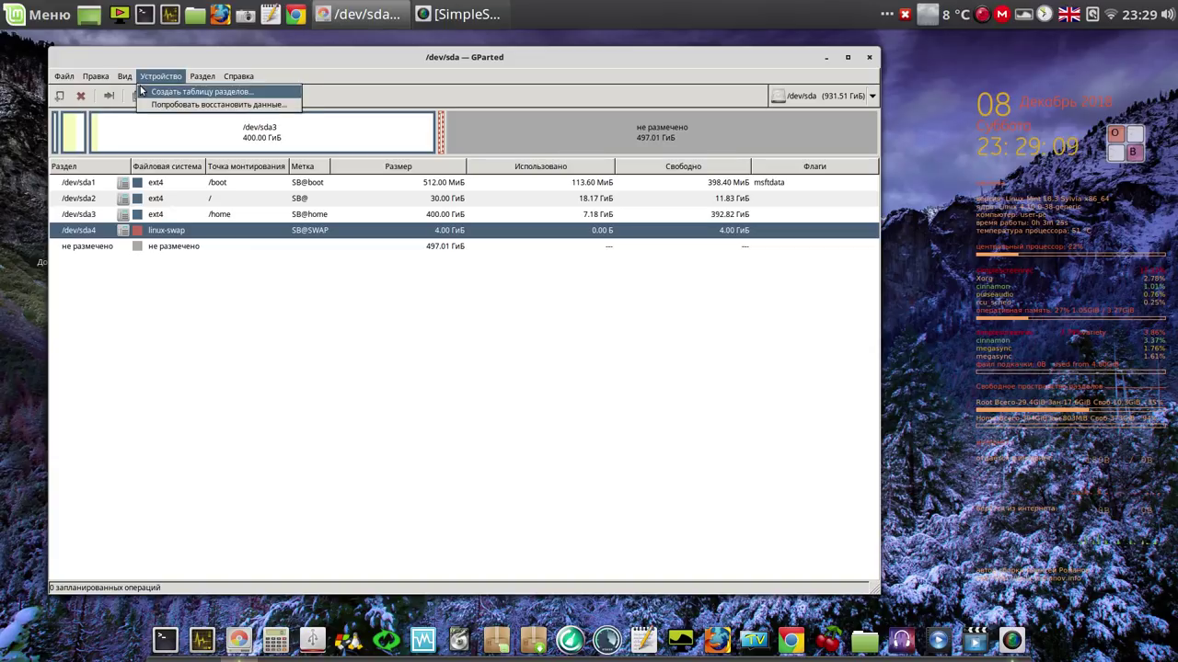
pyautogui.click(125, 93)
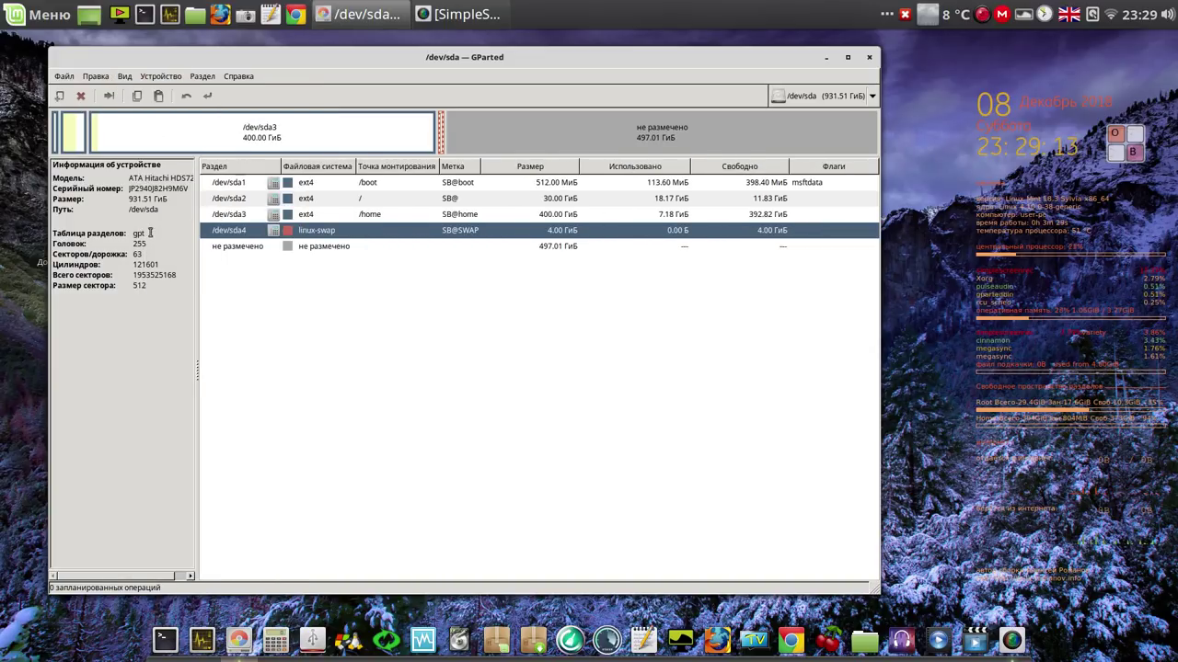
pyautogui.click(150, 233)
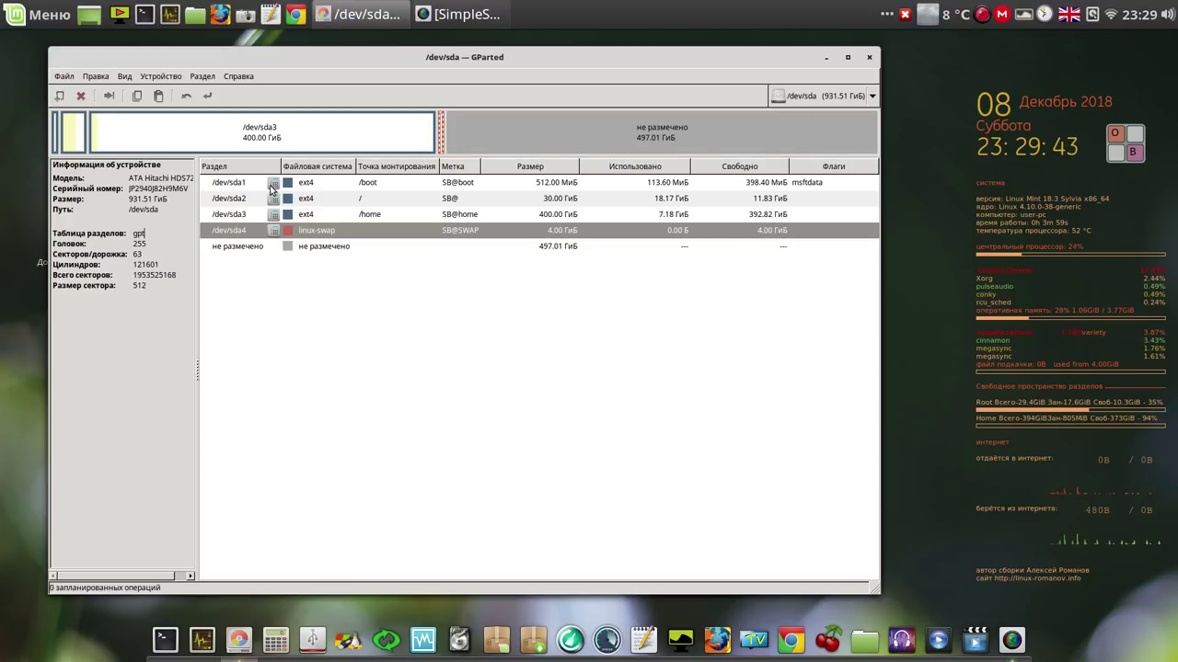
pyautogui.click(330, 246)
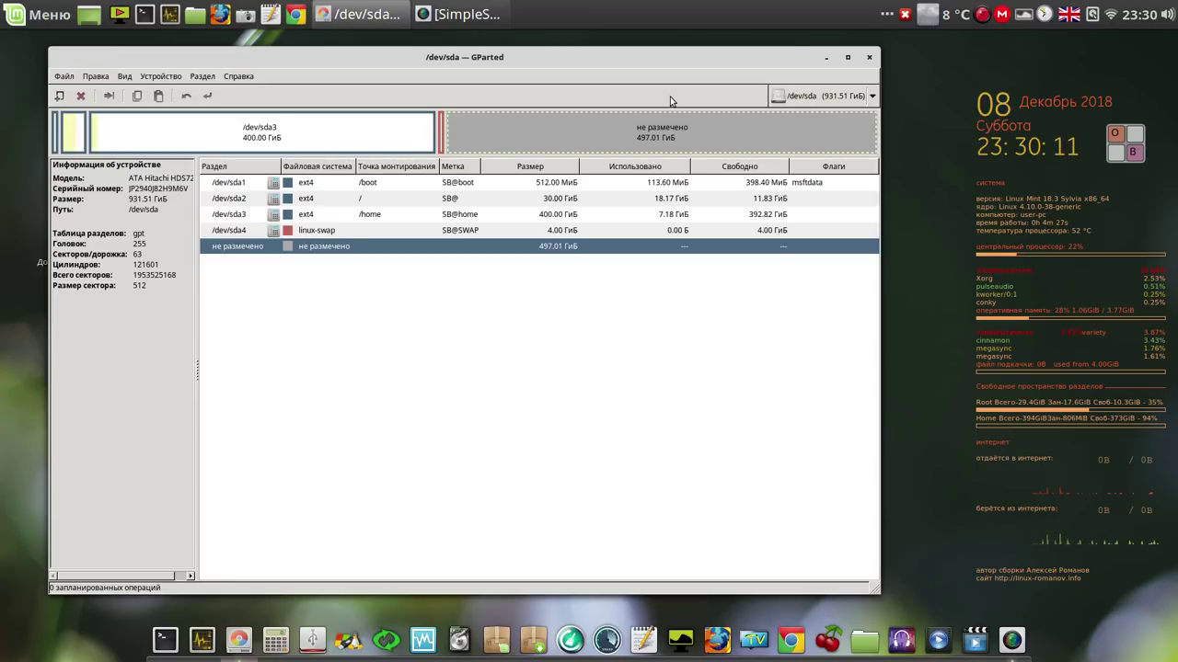
# Shift the GParted window aside, then launch the OpenShot video editor for a look and close it.
pyautogui.moveTo(635, 54); pyautogui.dragTo(612, 49)
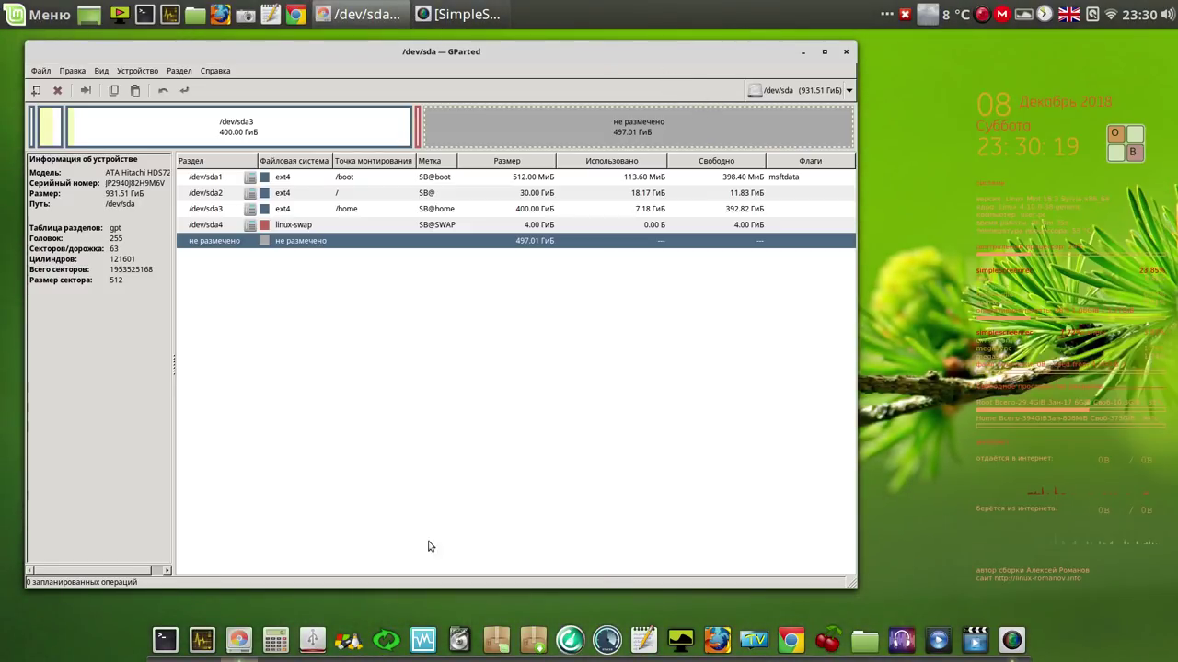
pyautogui.click(938, 641)
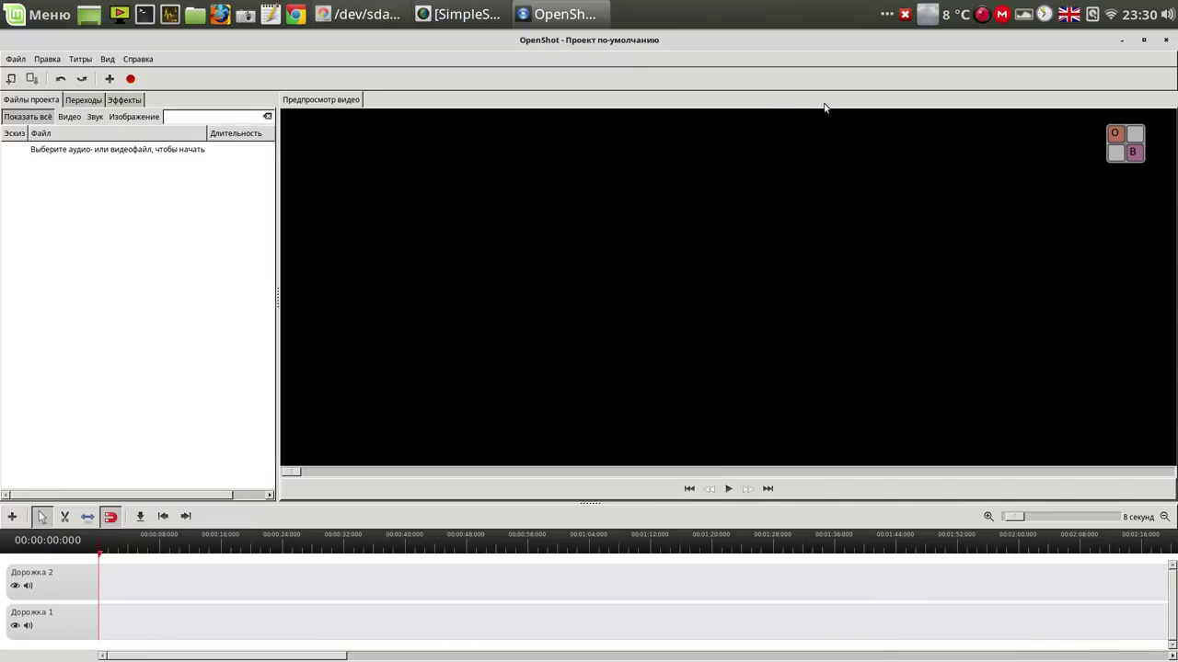
pyautogui.click(1164, 41)
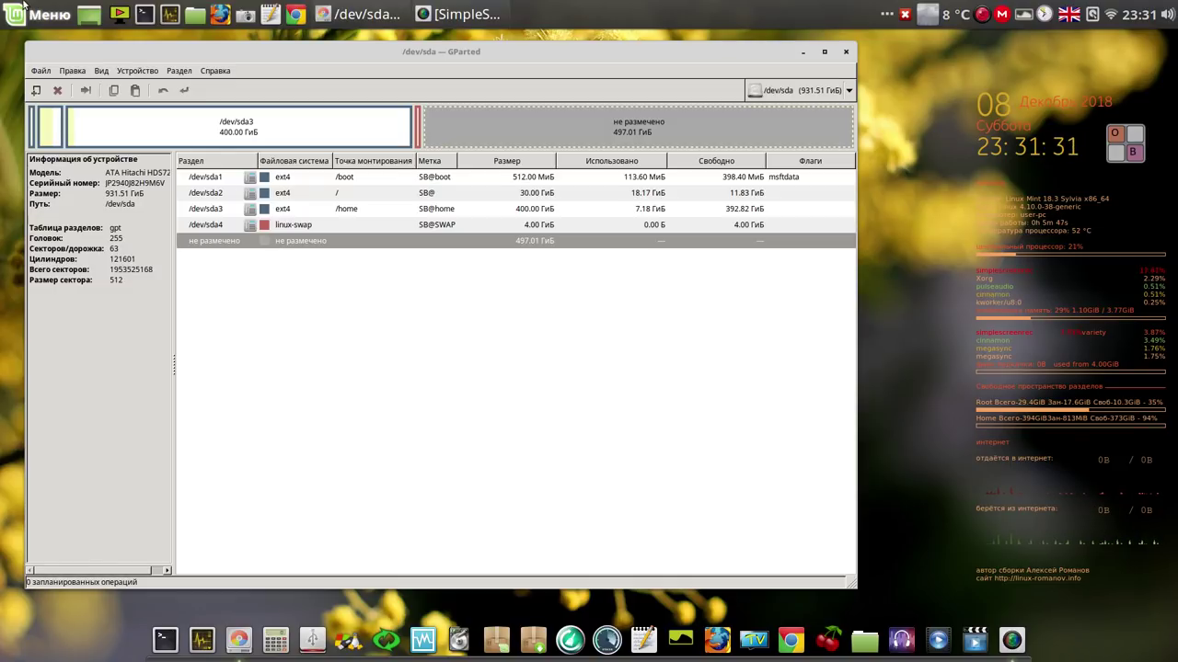
# Look through the Стандартные and Администрирование application categories, then minimize GParted to show the desktop.
pyautogui.click(53, 12)
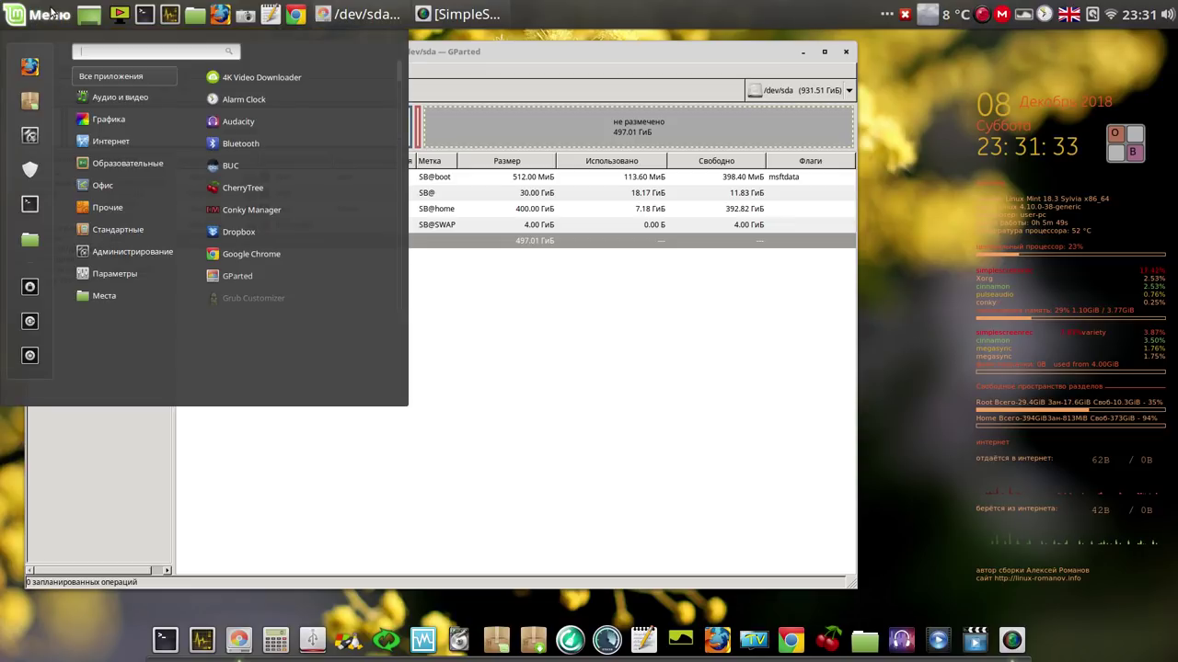
pyautogui.moveTo(119, 233)
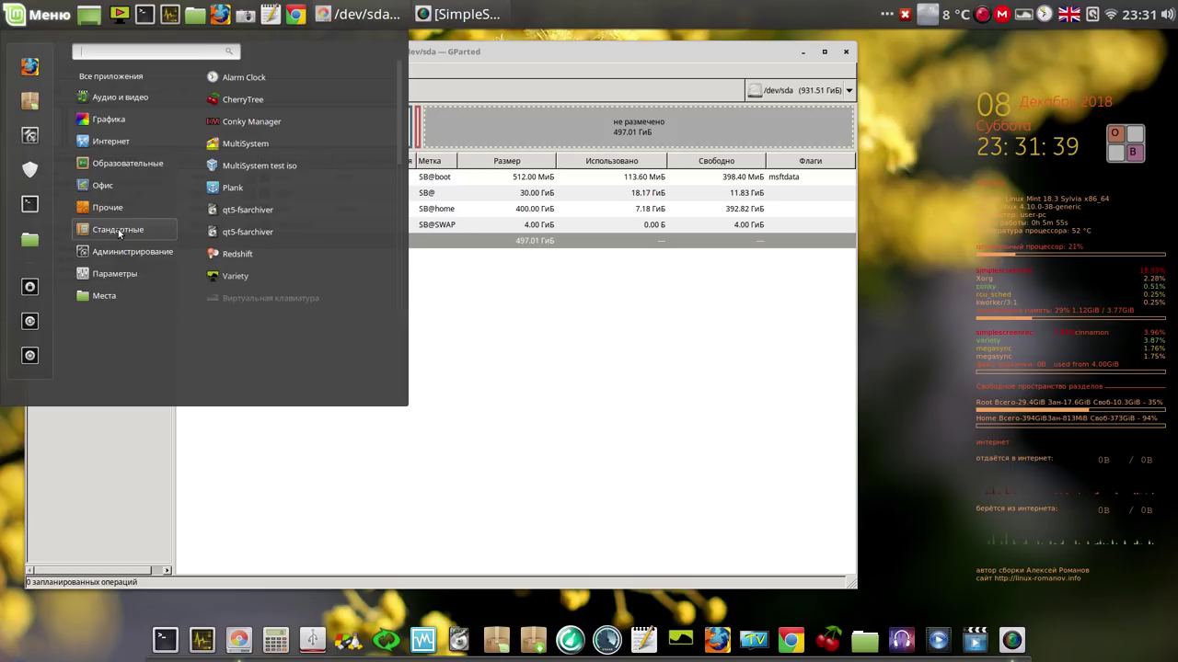
pyautogui.moveTo(129, 254)
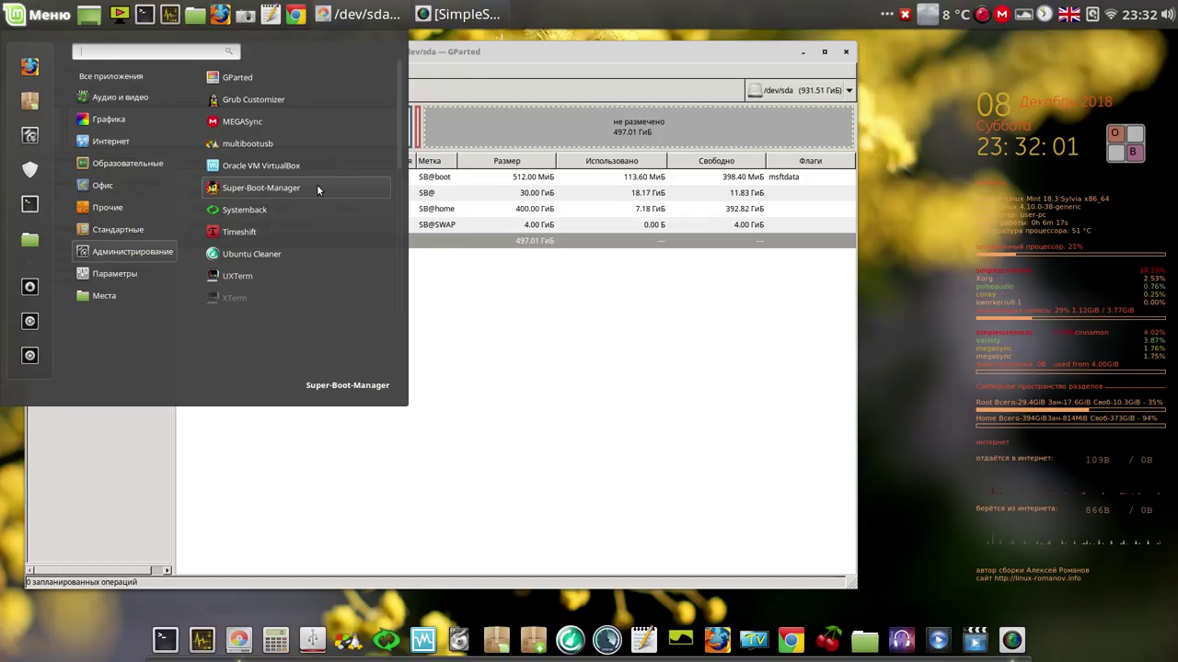
pyautogui.click(582, 75)
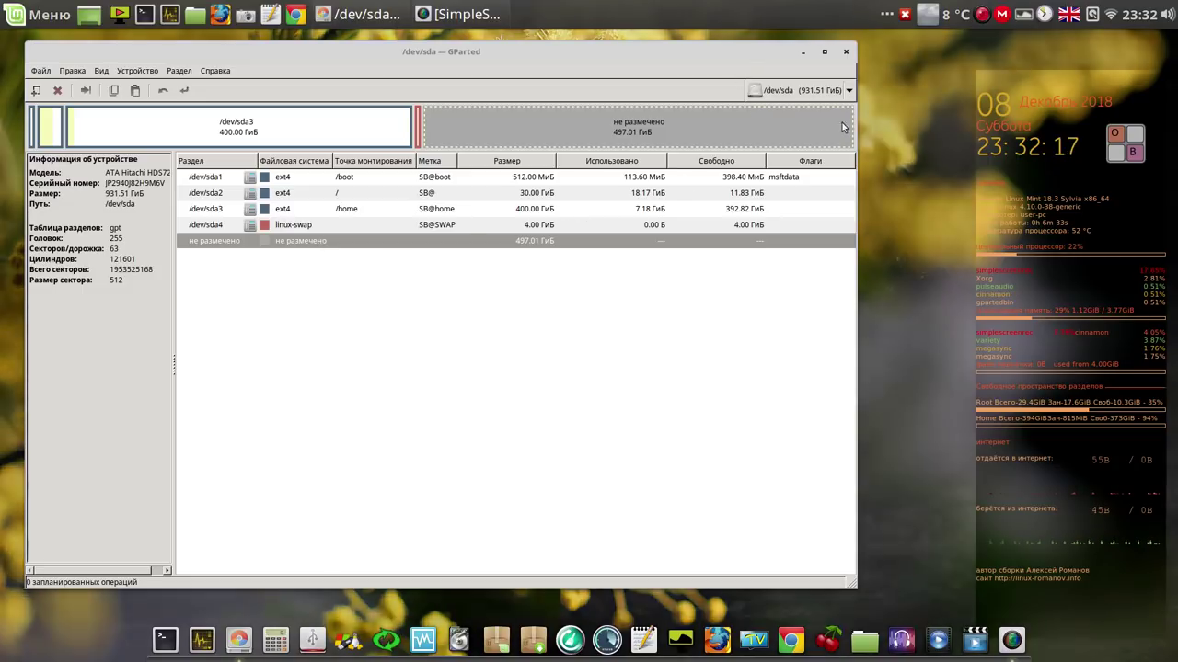
pyautogui.click(802, 53)
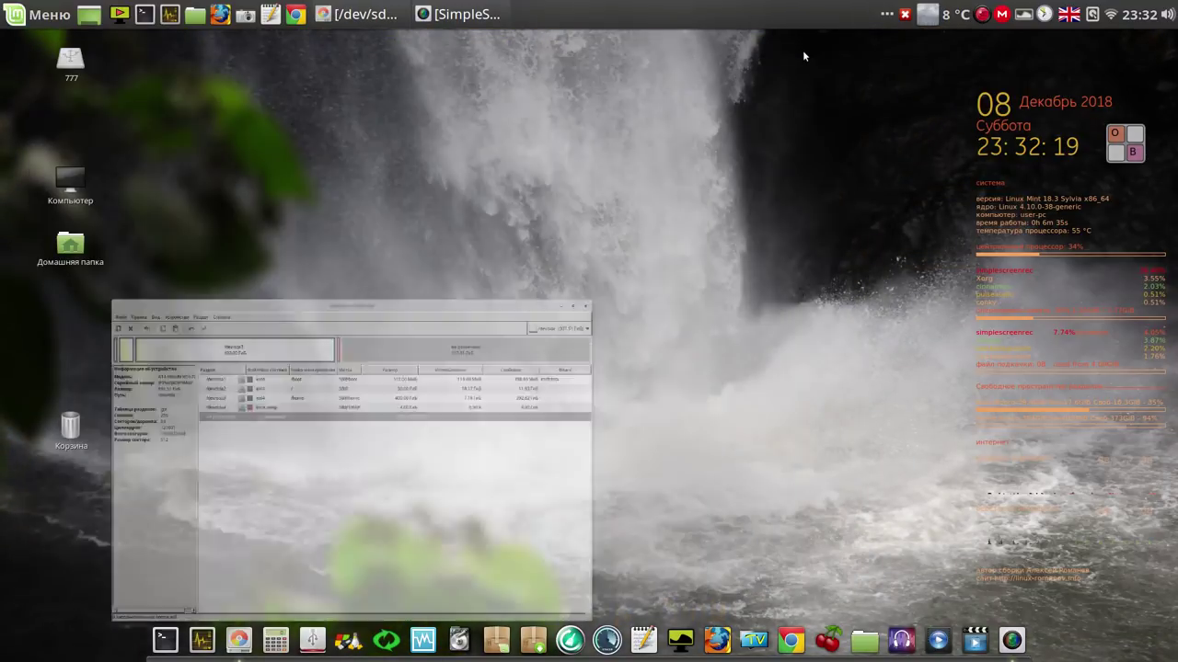
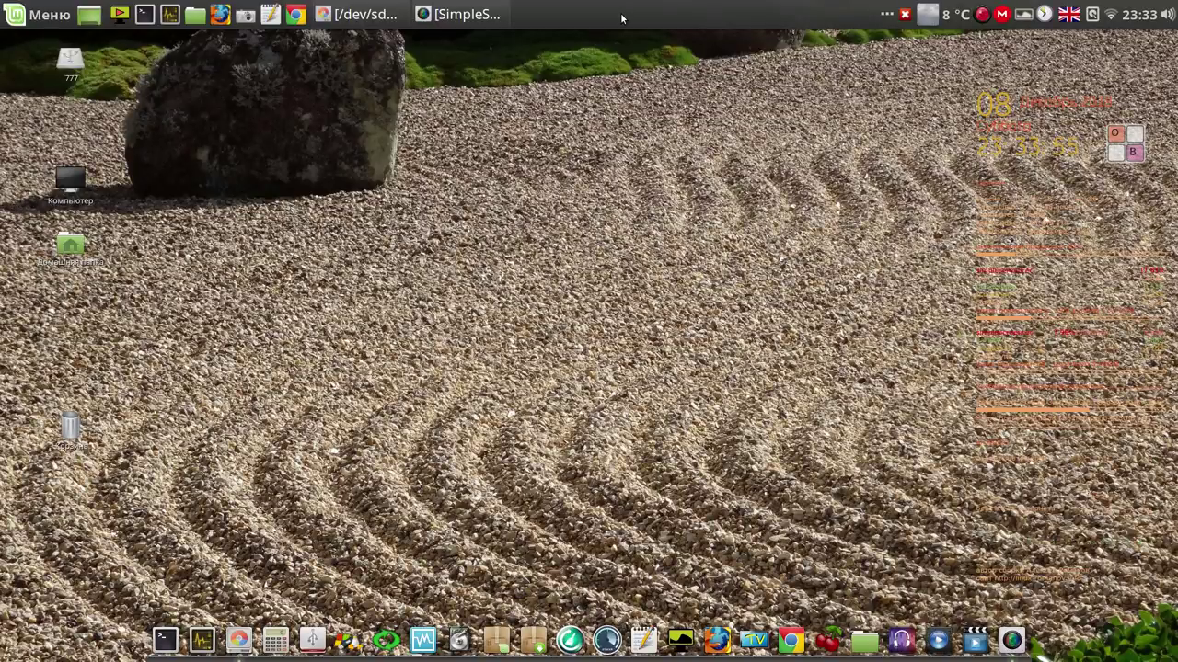
pyautogui.moveTo(380, 19)
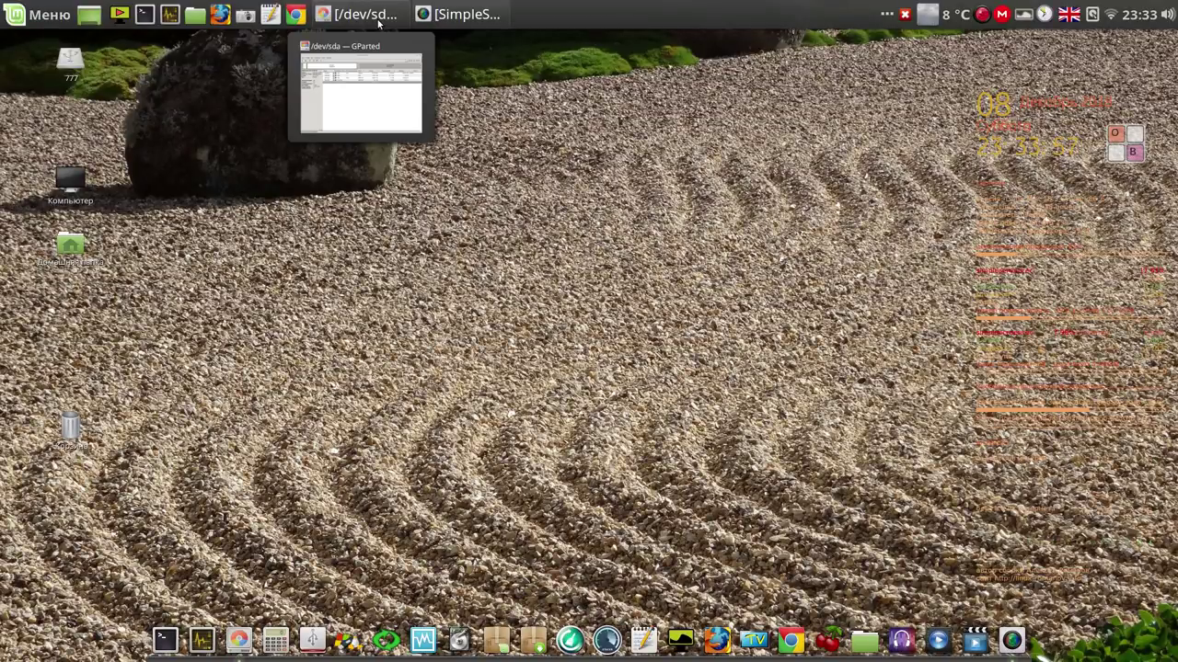